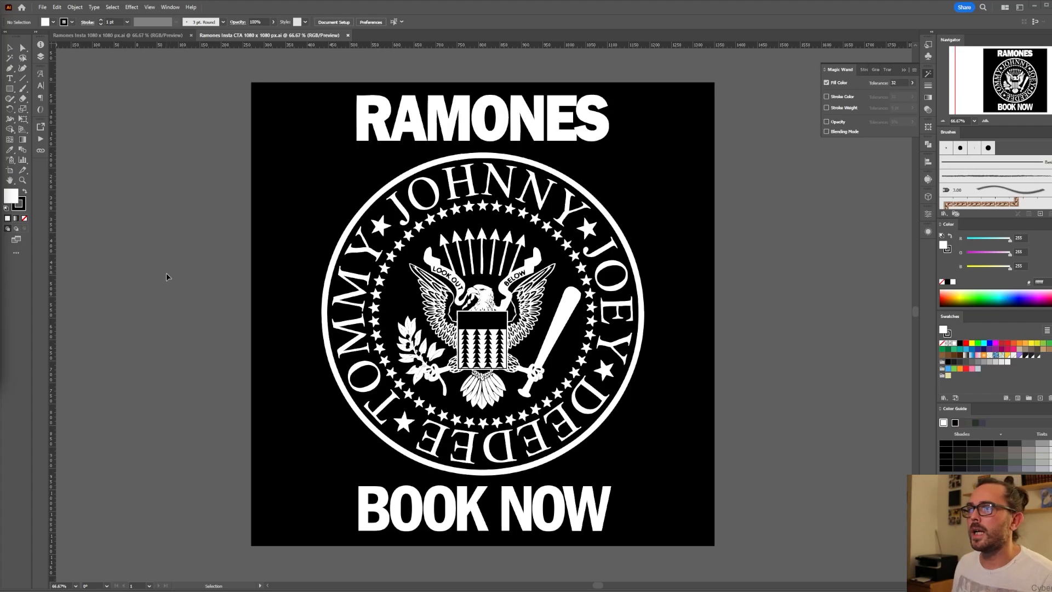
Examine the Ramones Insta and Ramones Insta CTA artworks and the layer lists of both documents.
{"action": "left_click", "coordinate": [364, 371]}
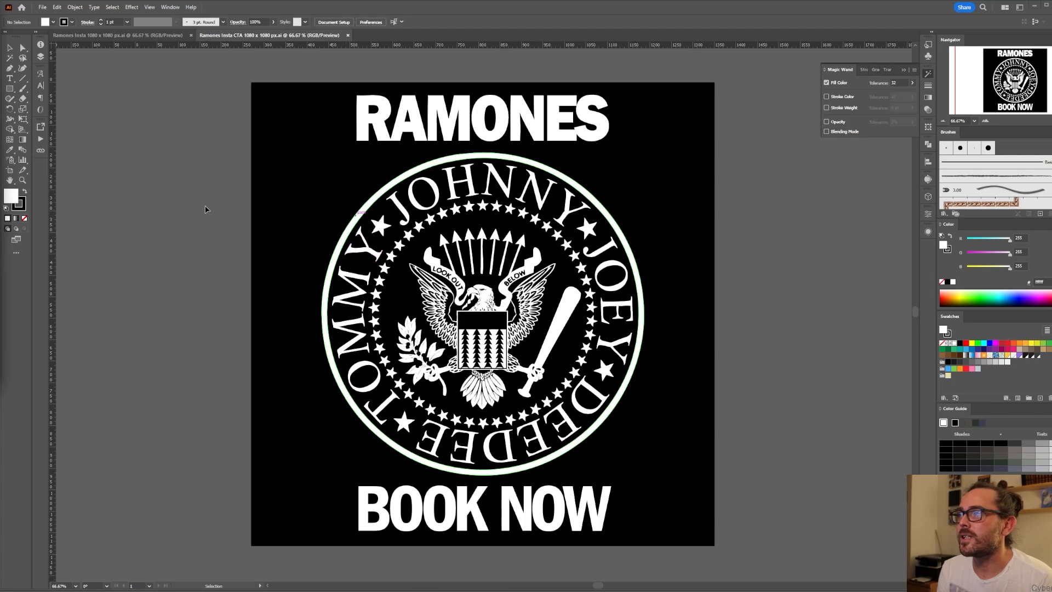
{"action": "left_click", "coordinate": [126, 37]}
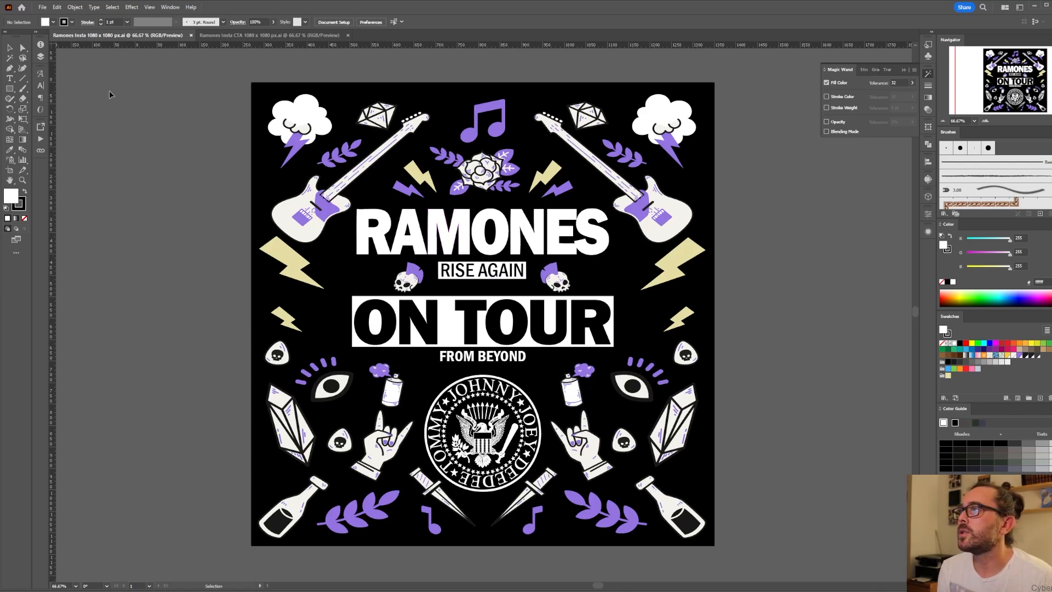
{"action": "left_click", "coordinate": [265, 35]}
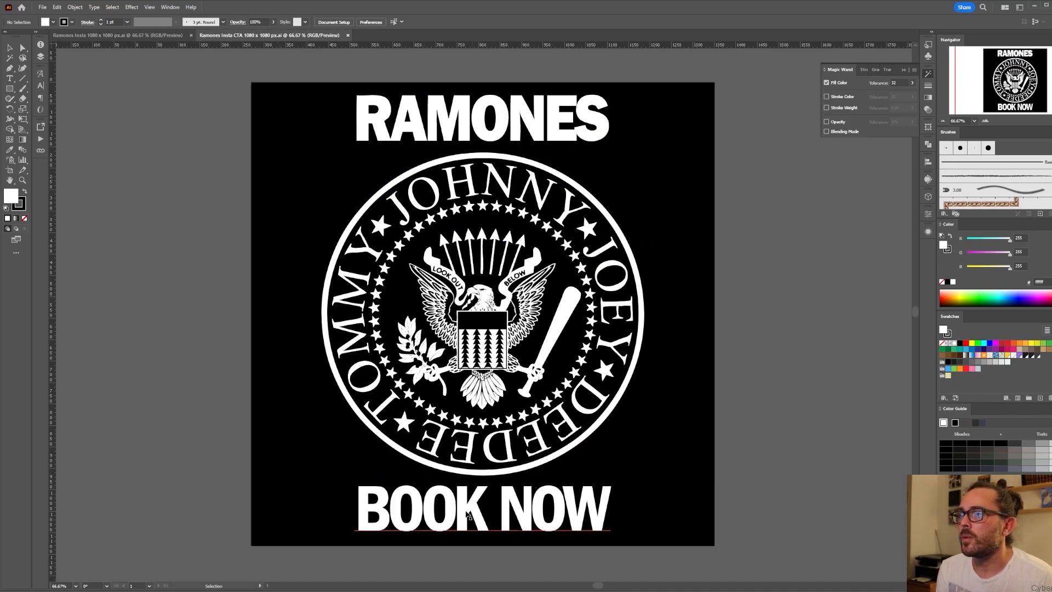
{"action": "left_click", "coordinate": [131, 35]}
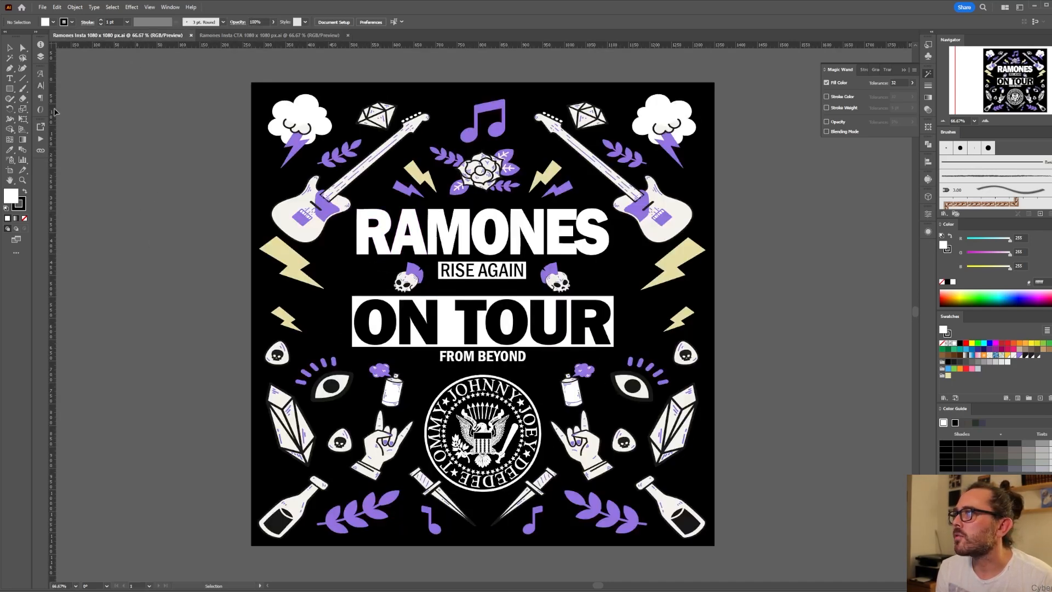
{"action": "left_click", "coordinate": [40, 57]}
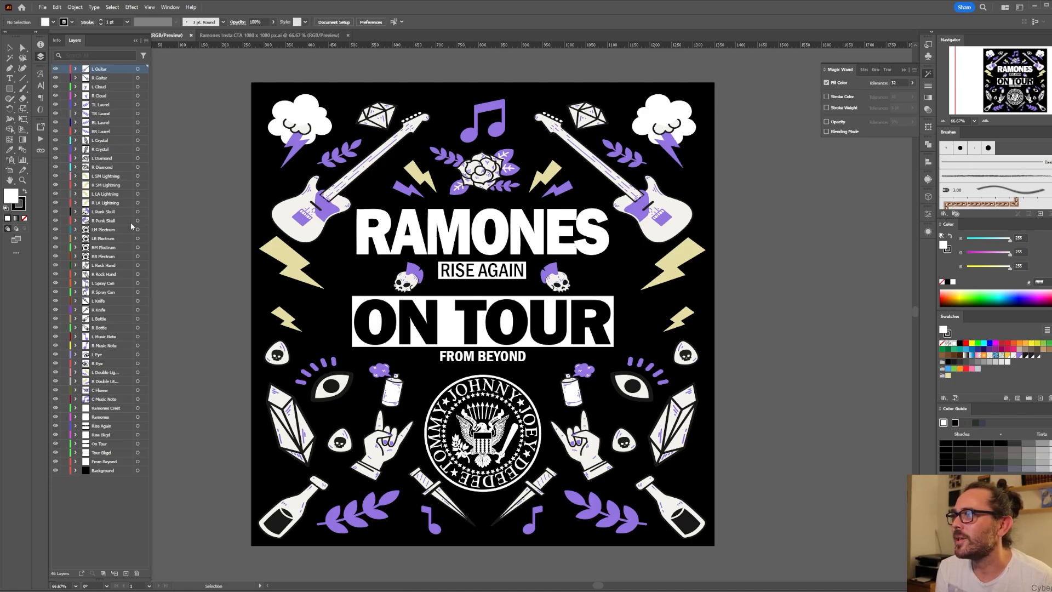
{"action": "left_click", "coordinate": [40, 57]}
{"action": "key", "text": "ctrl+Tab"}
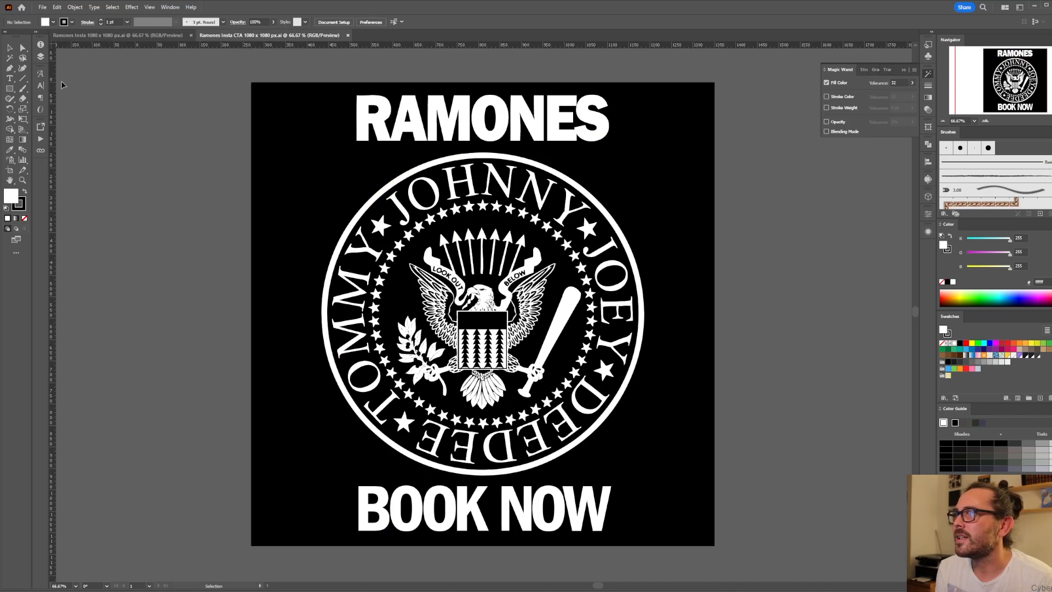
{"action": "left_click", "coordinate": [40, 57]}
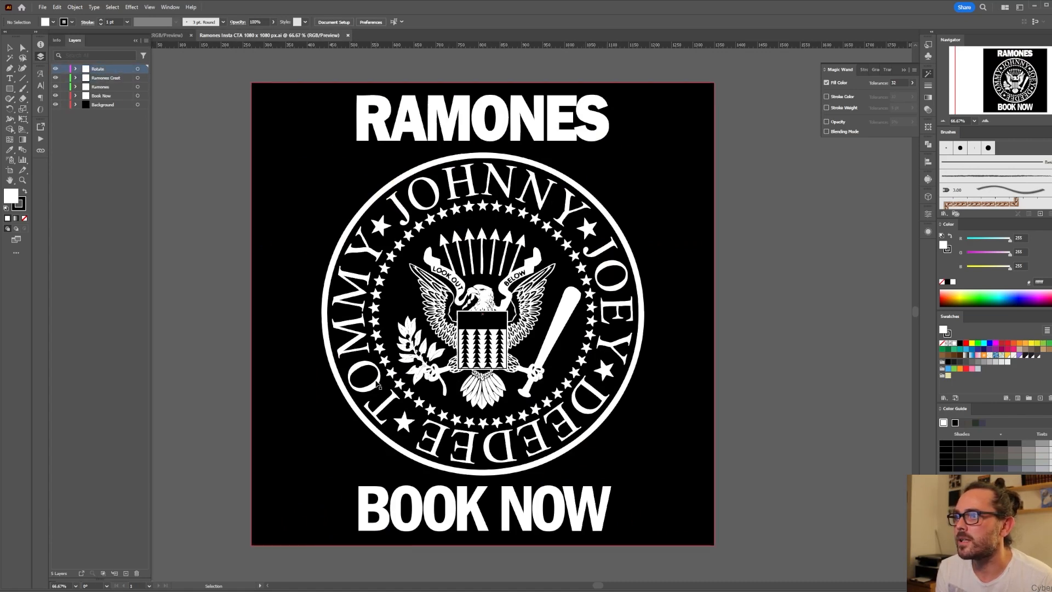
{"action": "left_click", "coordinate": [40, 56]}
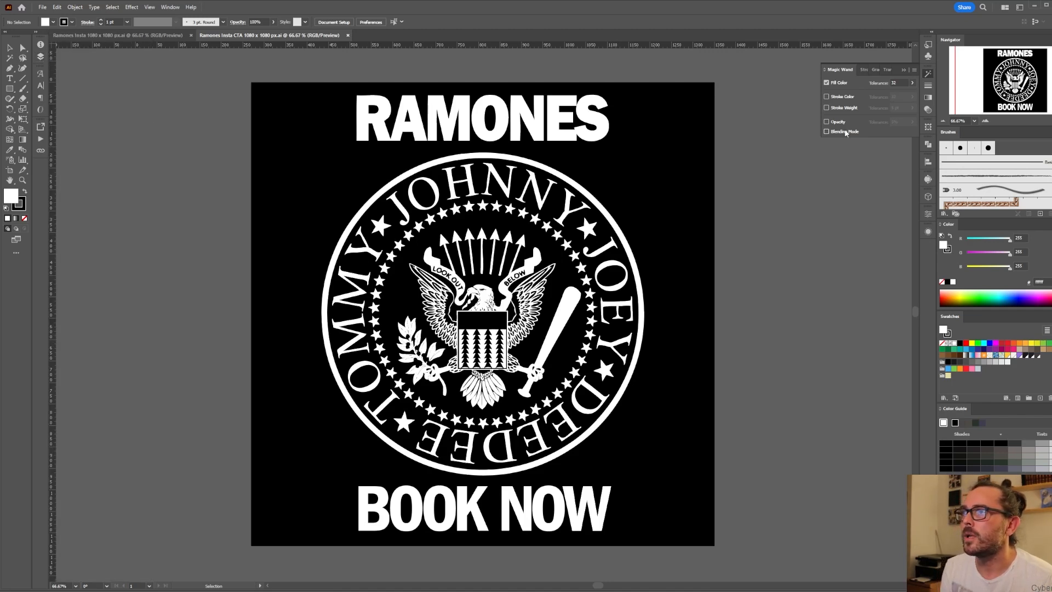
Switch to After Effects and import the Illustrator file Ramones Insta 1080 x 1080 px as Composition - Retain Layer Sizes.
{"action": "left_click", "coordinate": [1034, 8]}
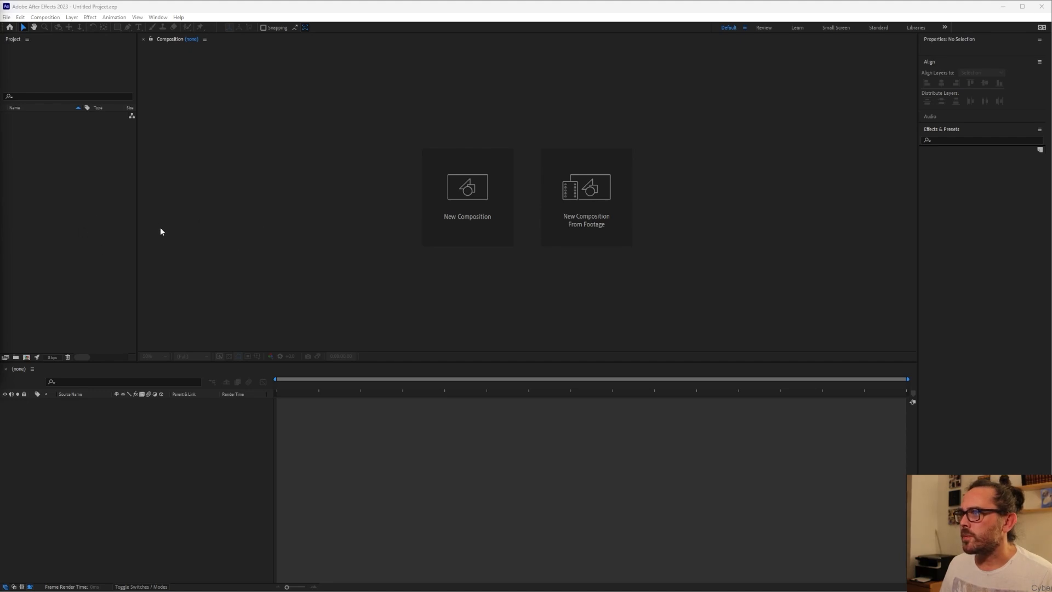
{"action": "left_click", "coordinate": [107, 218]}
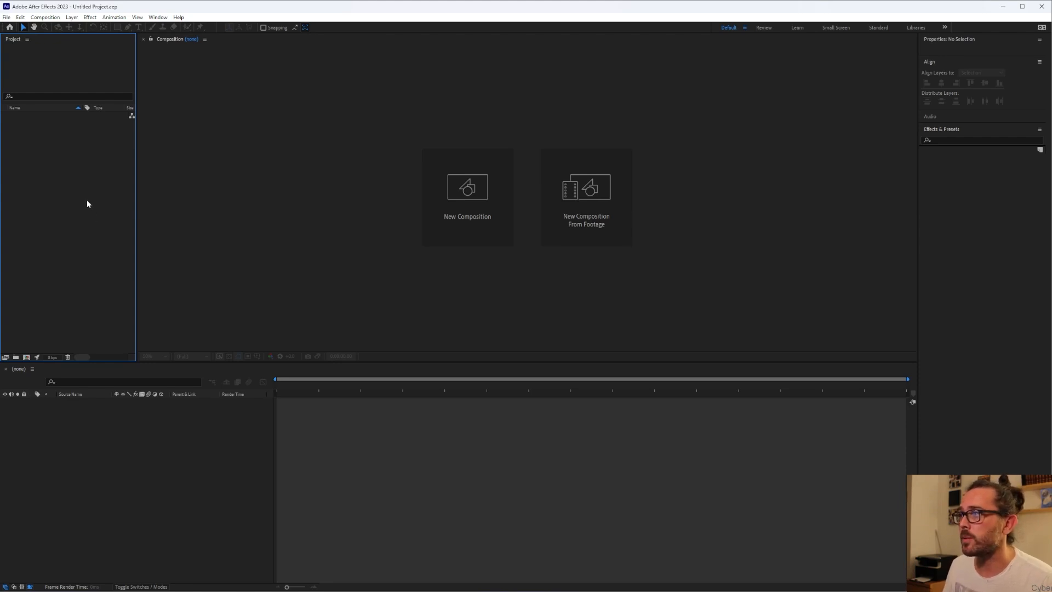
{"action": "right_click", "coordinate": [63, 214]}
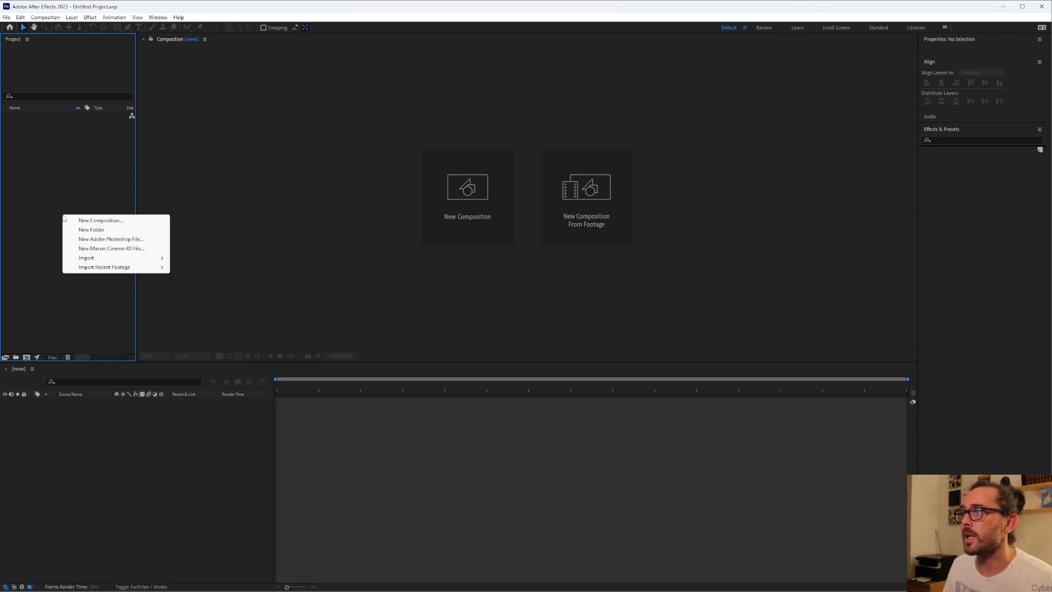
{"action": "mouse_move", "coordinate": [92, 260]}
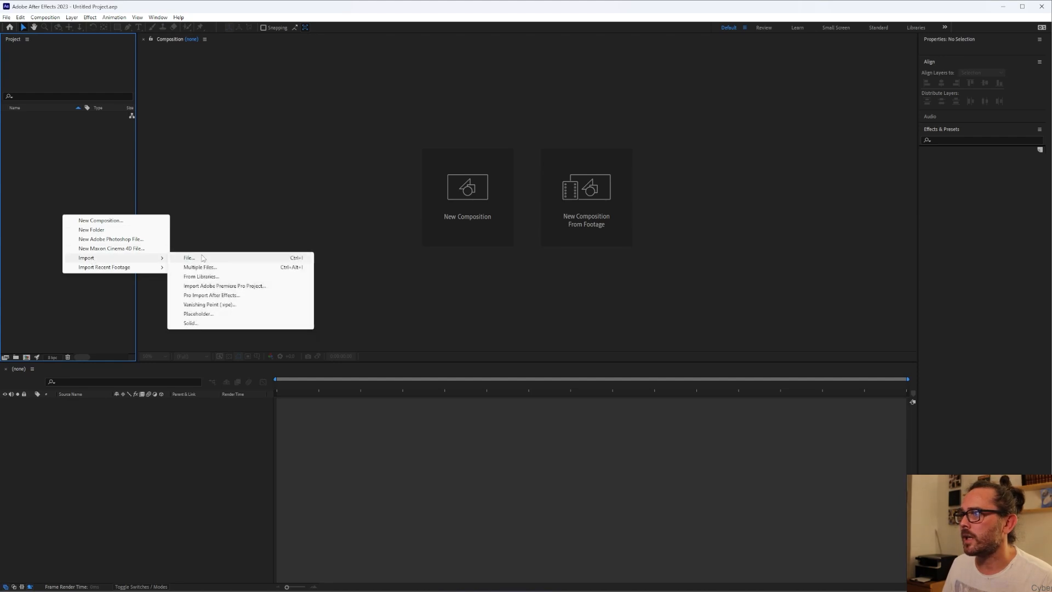
{"action": "left_click", "coordinate": [202, 257]}
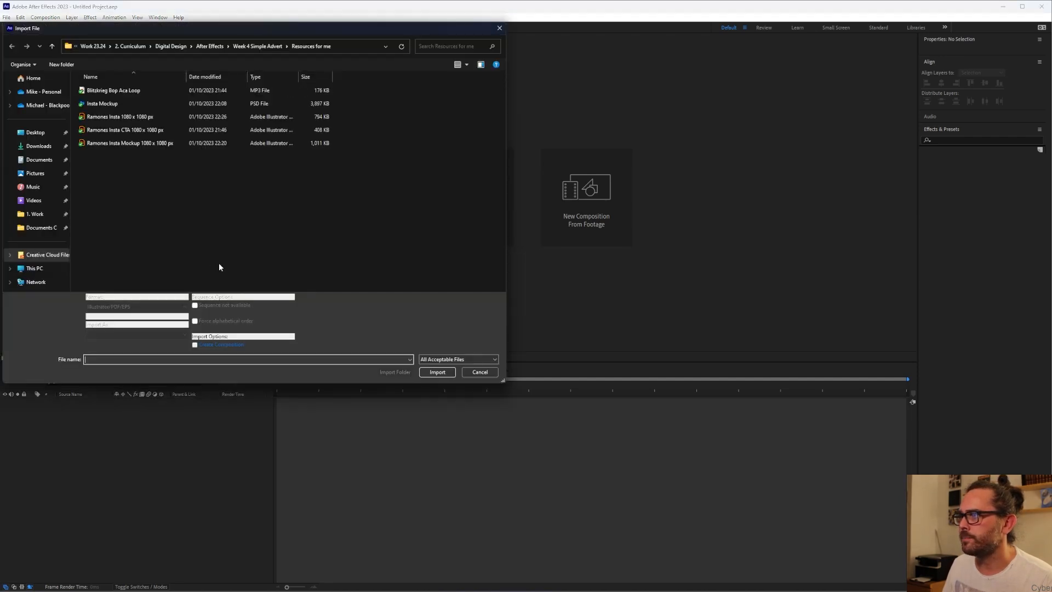
{"action": "left_click", "coordinate": [107, 117]}
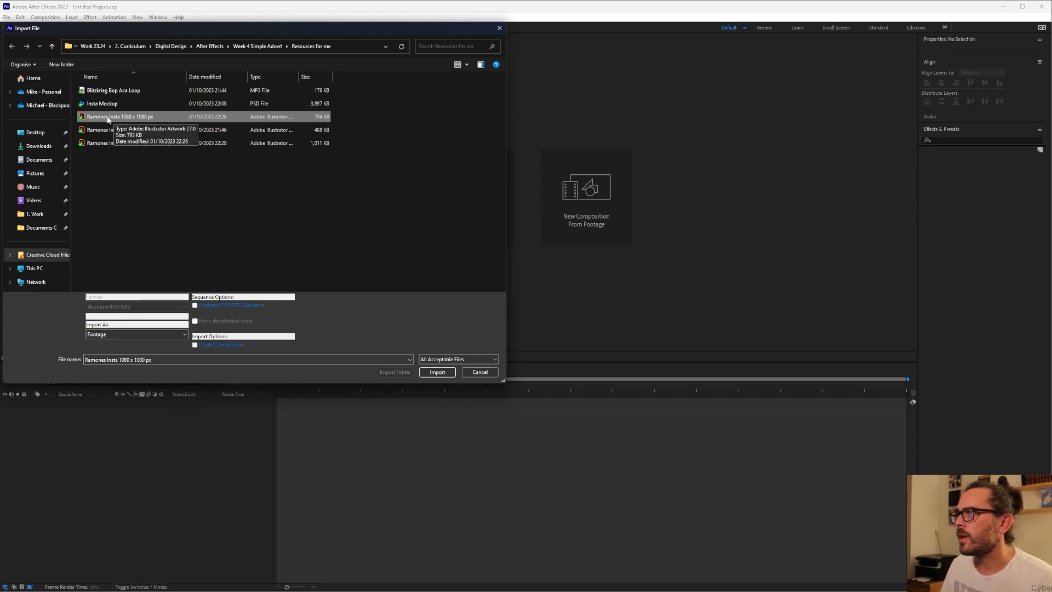
{"action": "left_click", "coordinate": [127, 334]}
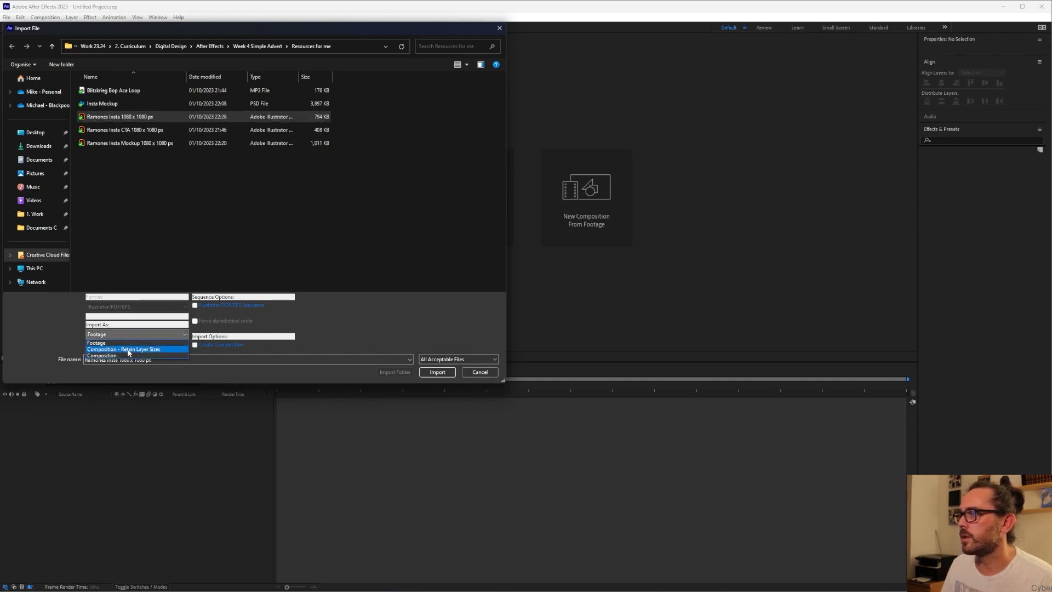
{"action": "left_click", "coordinate": [129, 350]}
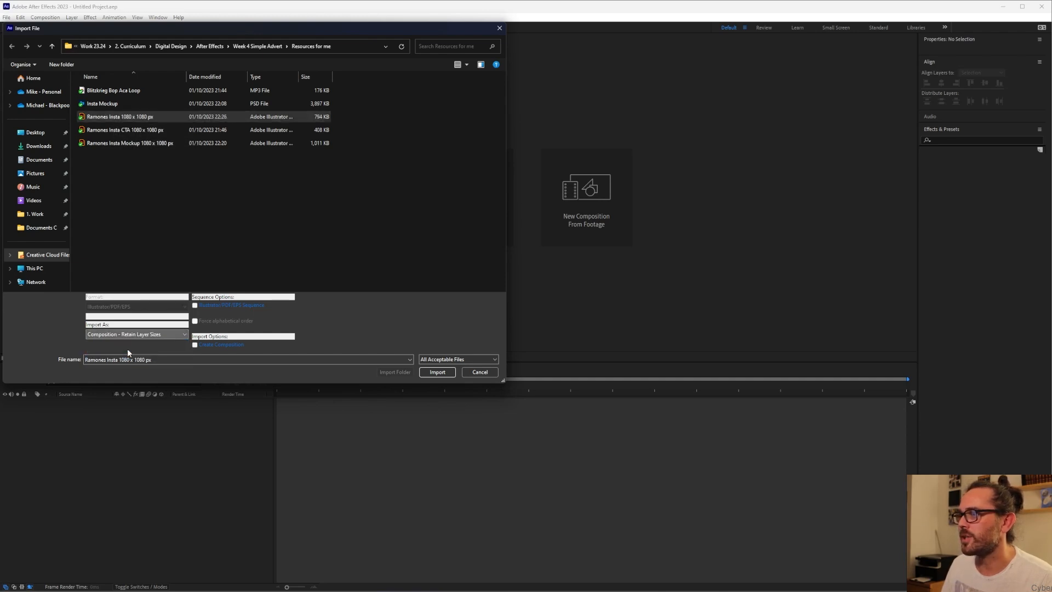
{"action": "left_click", "coordinate": [437, 372]}
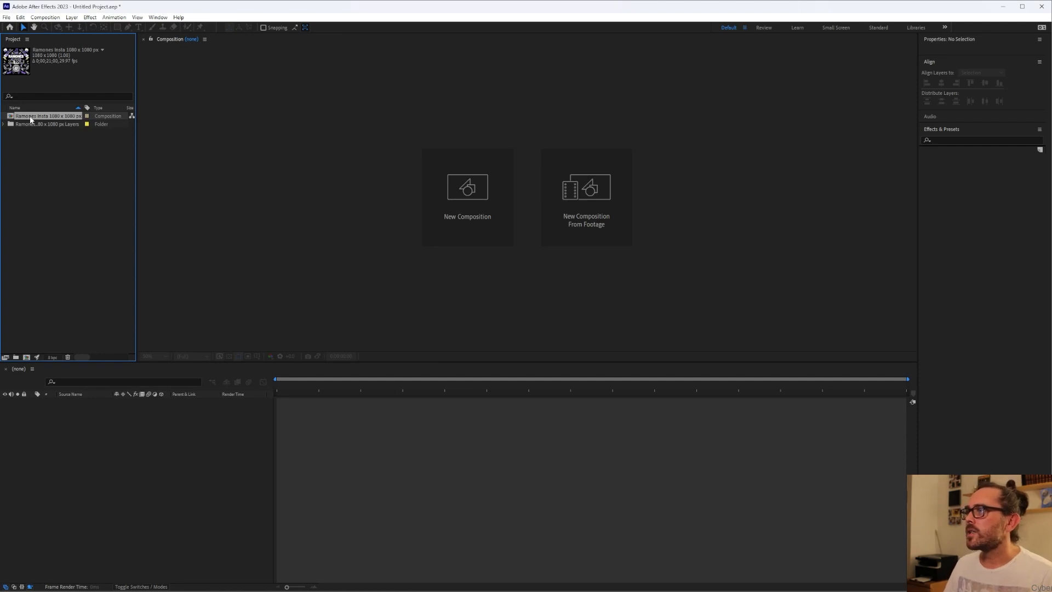
Open the Ramones Insta 1080 x 1080 px composition and look through its layer stack.
{"action": "double_click", "coordinate": [30, 120]}
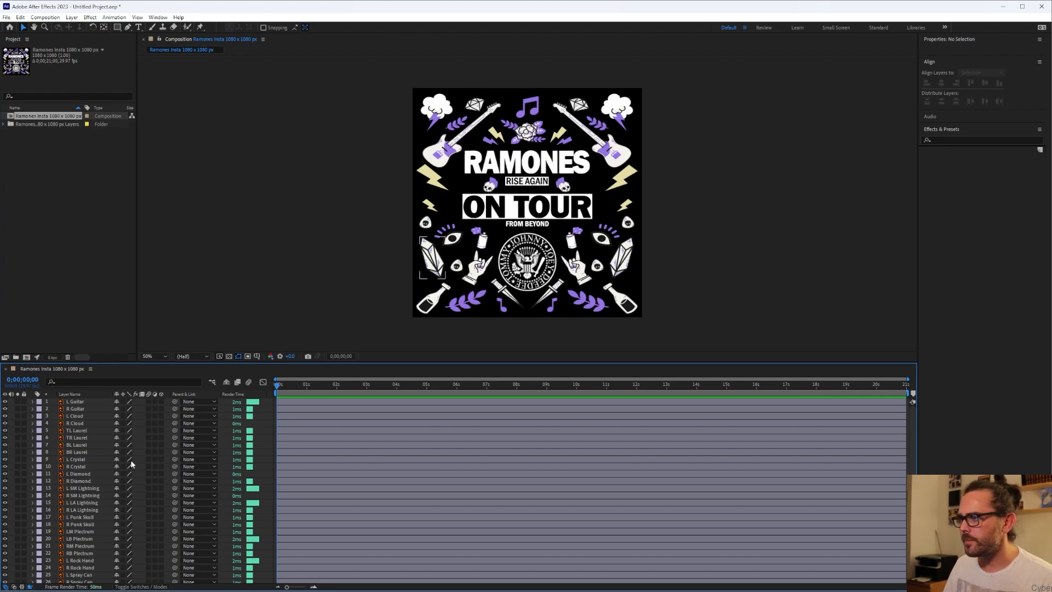
{"action": "scroll", "coordinate": [144, 448], "scroll_direction": "down", "scroll_amount": 5}
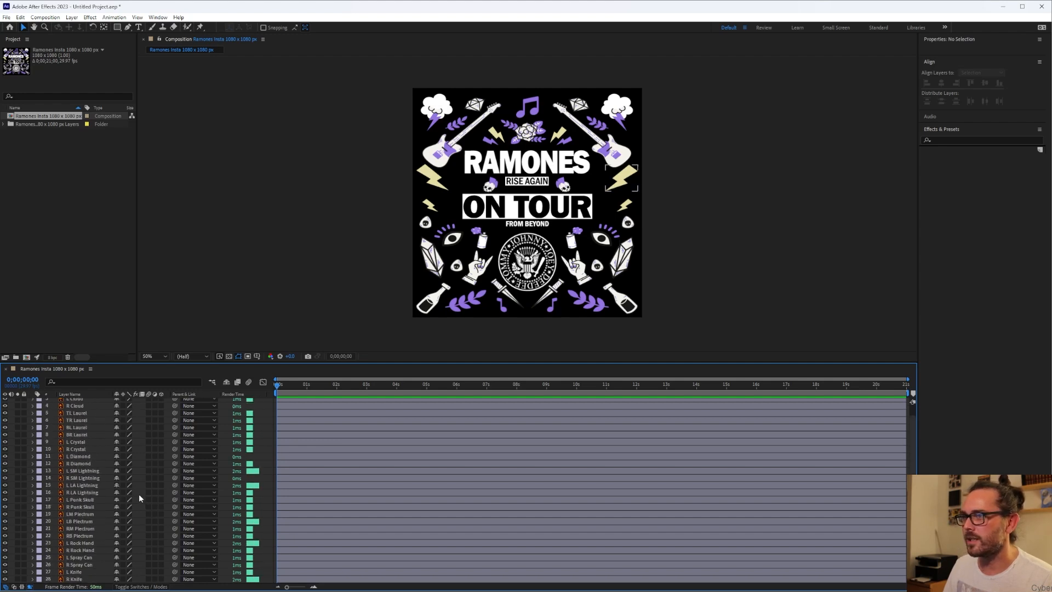
{"action": "scroll", "coordinate": [140, 494], "scroll_direction": "up", "scroll_amount": 5}
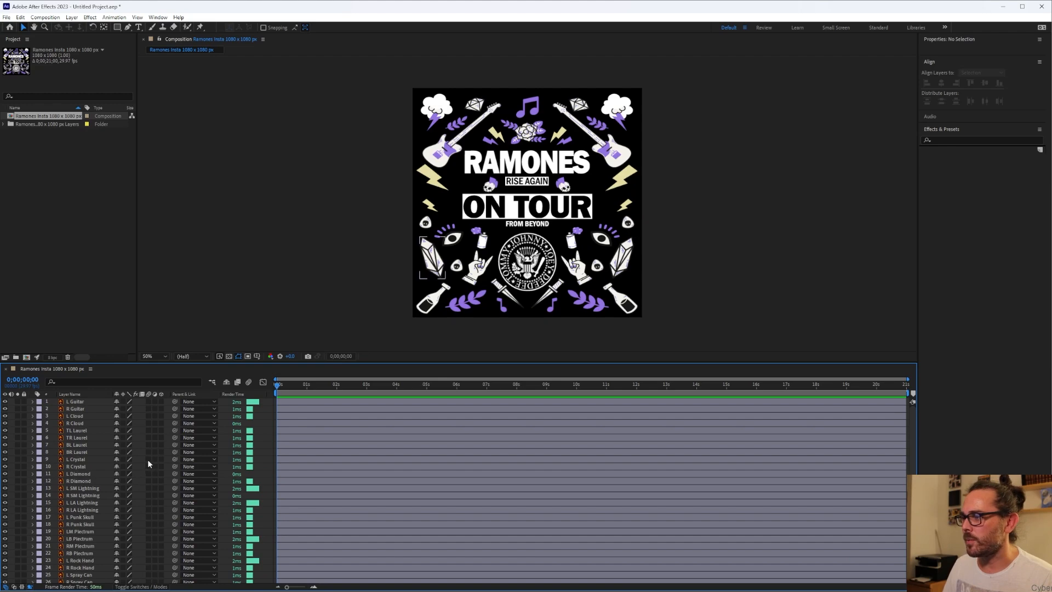
{"action": "scroll", "coordinate": [147, 459], "scroll_direction": "down", "scroll_amount": 3}
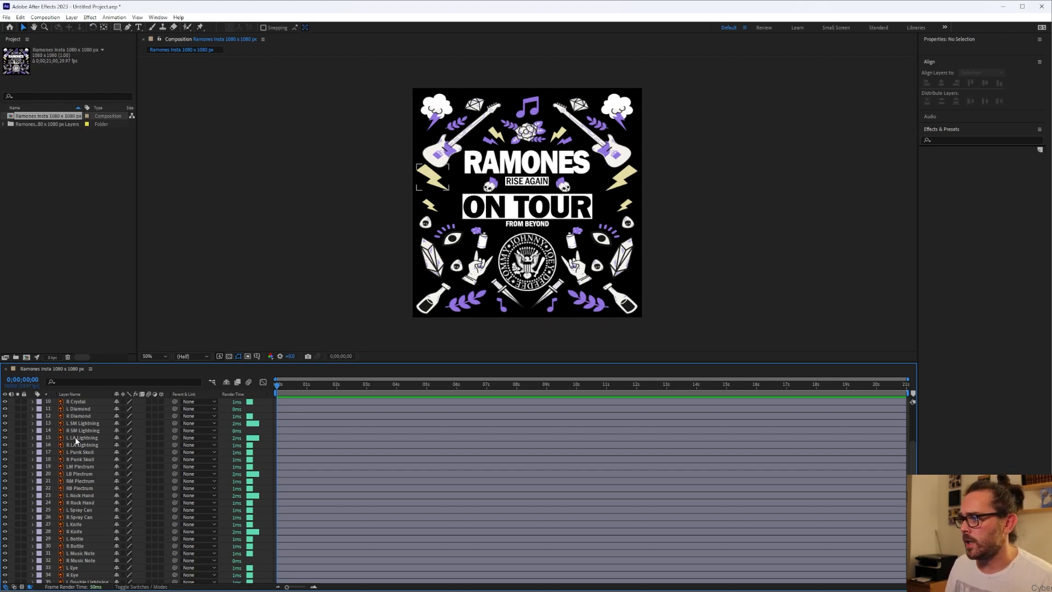
{"action": "scroll", "coordinate": [87, 412], "scroll_direction": "up", "scroll_amount": 3}
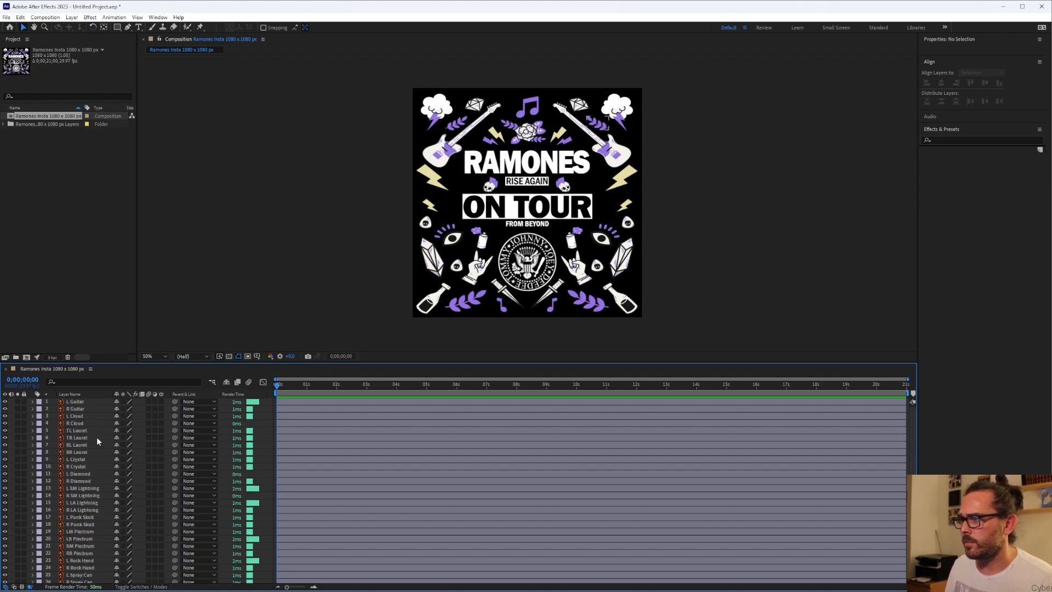
Assign the Green label colour to all layers from L Guitar through Ramones Crest.
{"action": "left_click", "coordinate": [77, 402]}
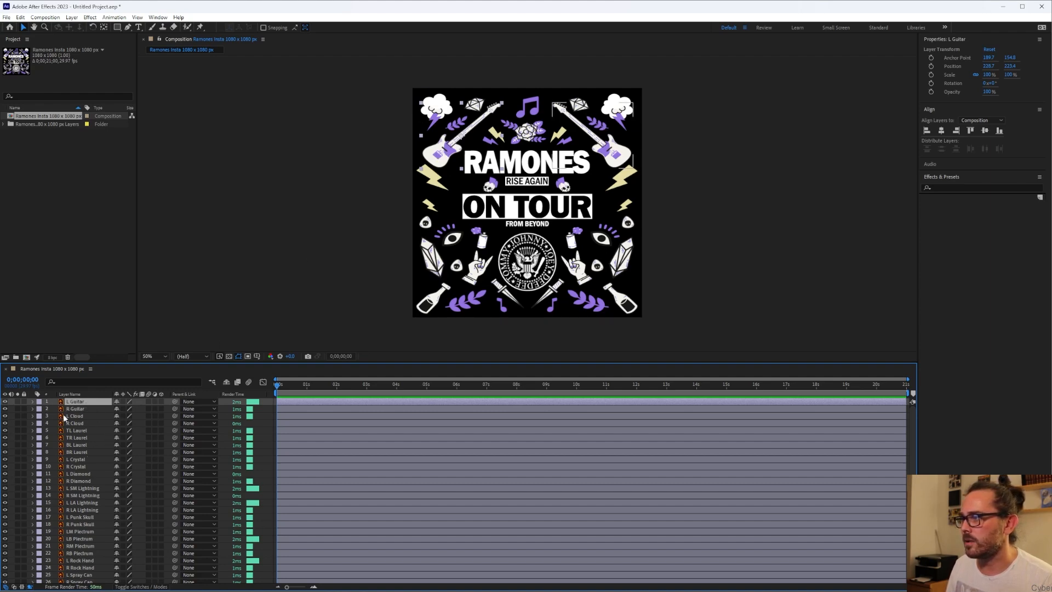
{"action": "scroll", "coordinate": [113, 442], "scroll_direction": "down", "scroll_amount": 6}
{"action": "scroll", "coordinate": [113, 443], "scroll_direction": "down", "scroll_amount": 1}
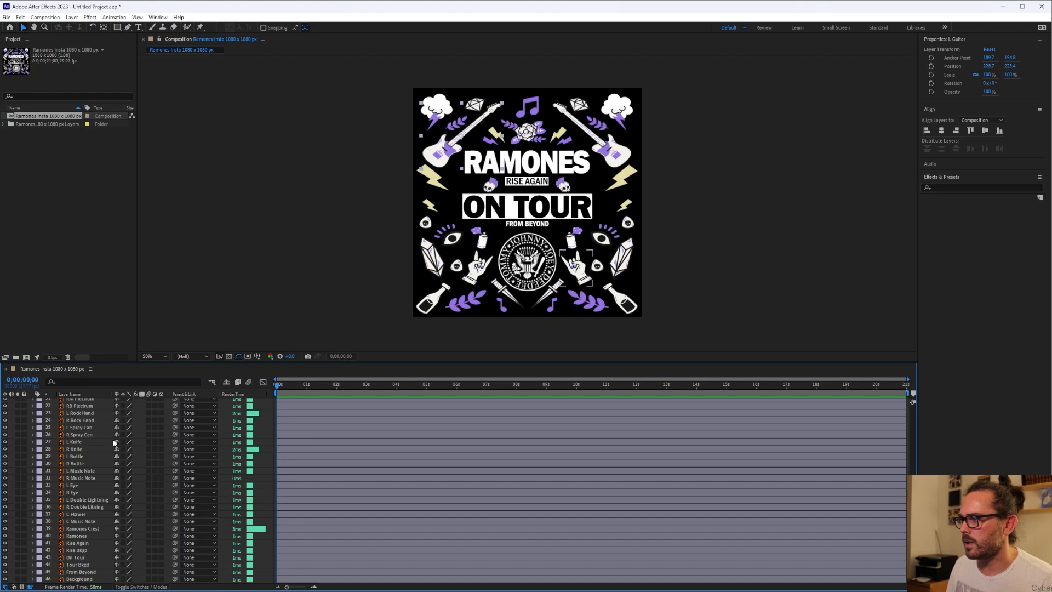
{"action": "left_click", "coordinate": [94, 527], "text": "shift"}
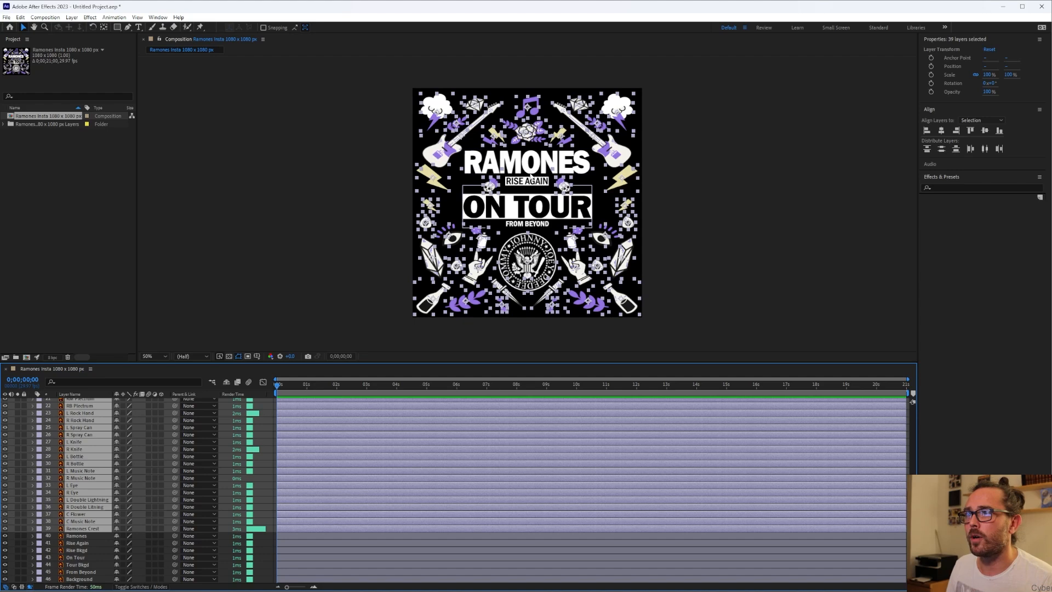
{"action": "left_click", "coordinate": [39, 465]}
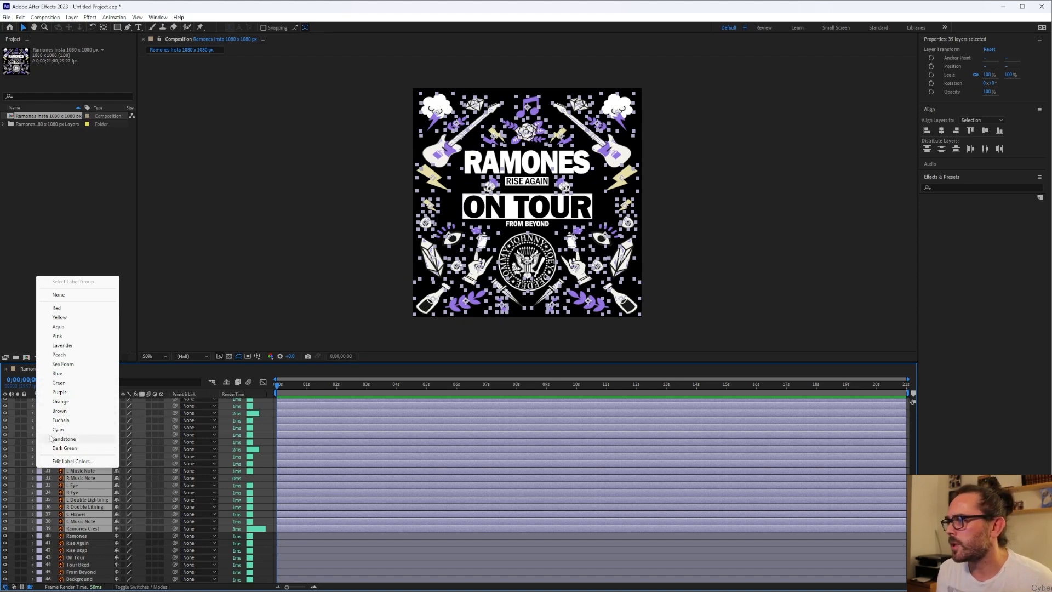
{"action": "left_click", "coordinate": [68, 384]}
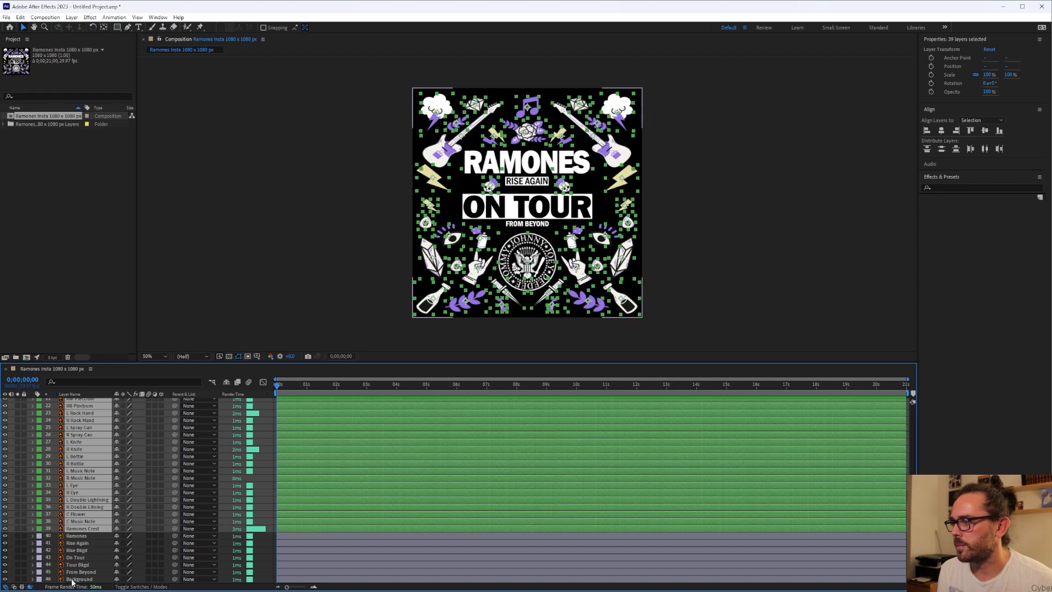
Lock the Background layer and mark the selected layers from L Guitar through Ramones Crest as shy.
{"action": "left_click", "coordinate": [24, 579]}
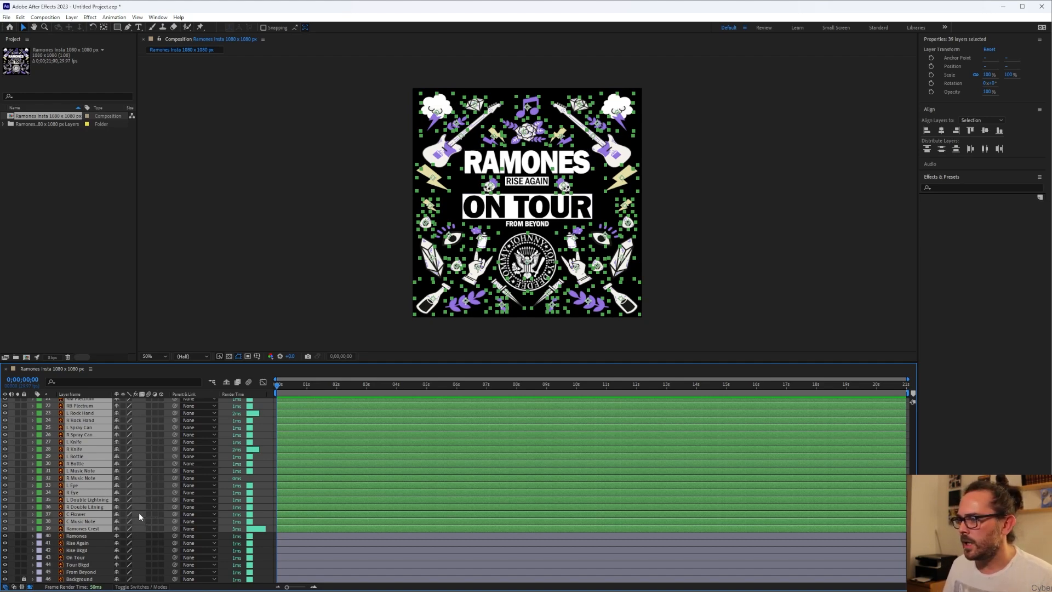
{"action": "scroll", "coordinate": [138, 512], "scroll_direction": "up", "scroll_amount": 5}
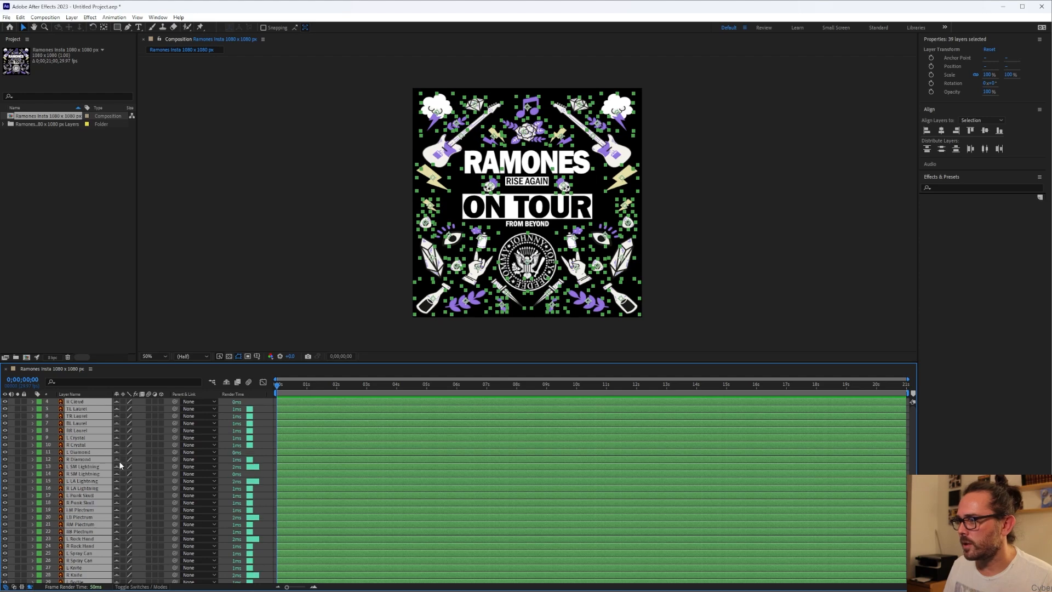
{"action": "scroll", "coordinate": [119, 461], "scroll_direction": "down", "scroll_amount": 5}
{"action": "scroll", "coordinate": [122, 463], "scroll_direction": "up", "scroll_amount": 5}
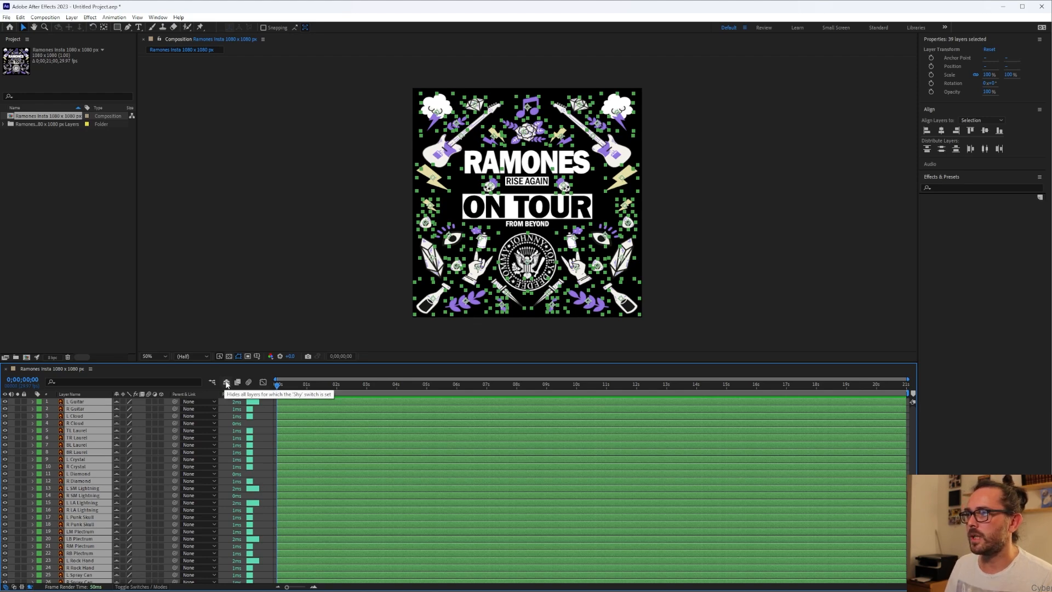
Try out hiding the shy layers in the timeline and bring them back into the list.
{"action": "left_click", "coordinate": [226, 382]}
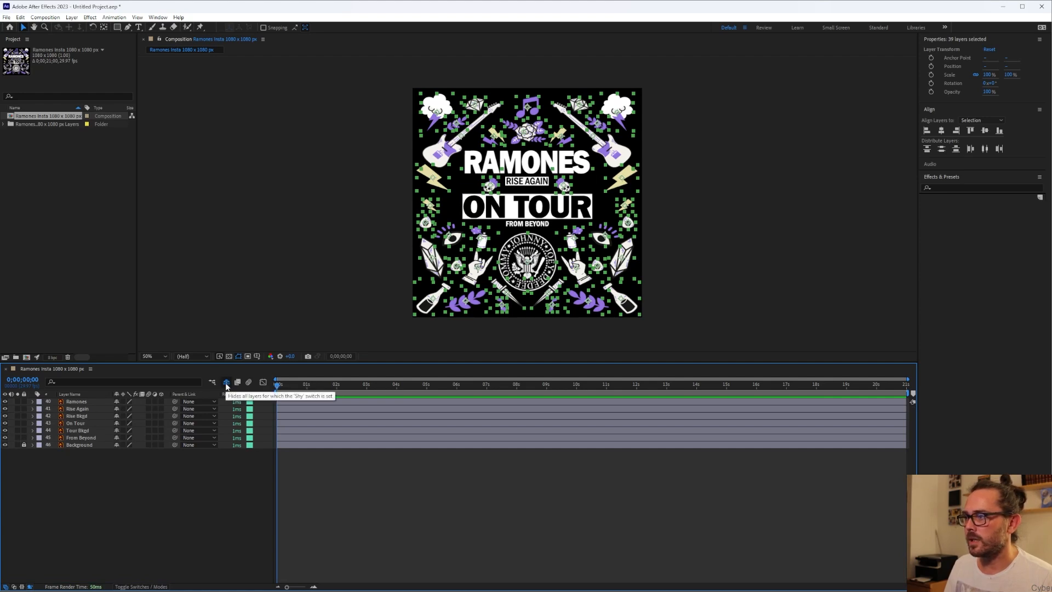
{"action": "left_click", "coordinate": [226, 383]}
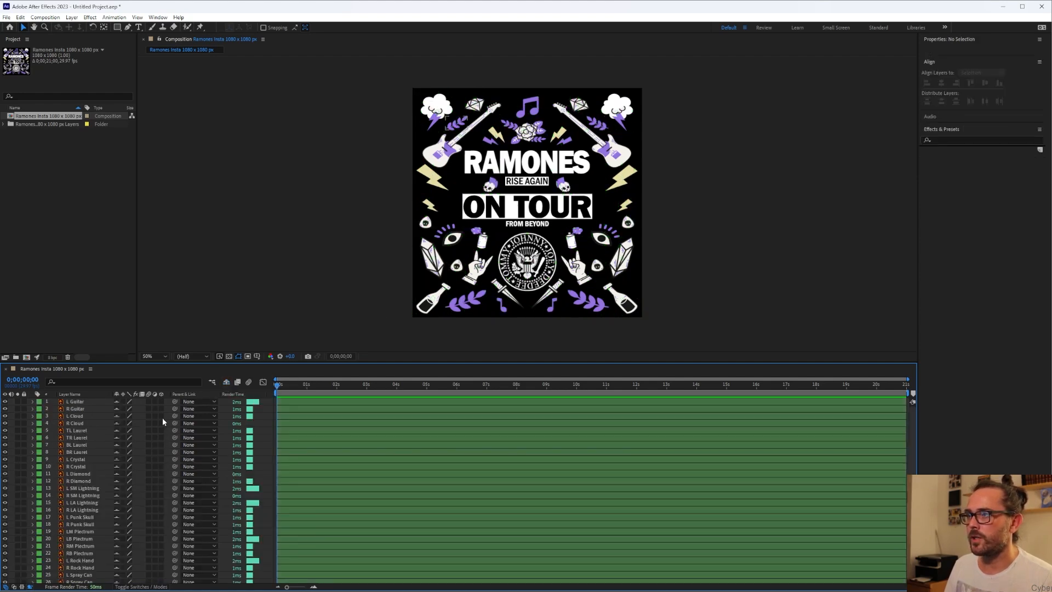
{"action": "left_click", "coordinate": [226, 382]}
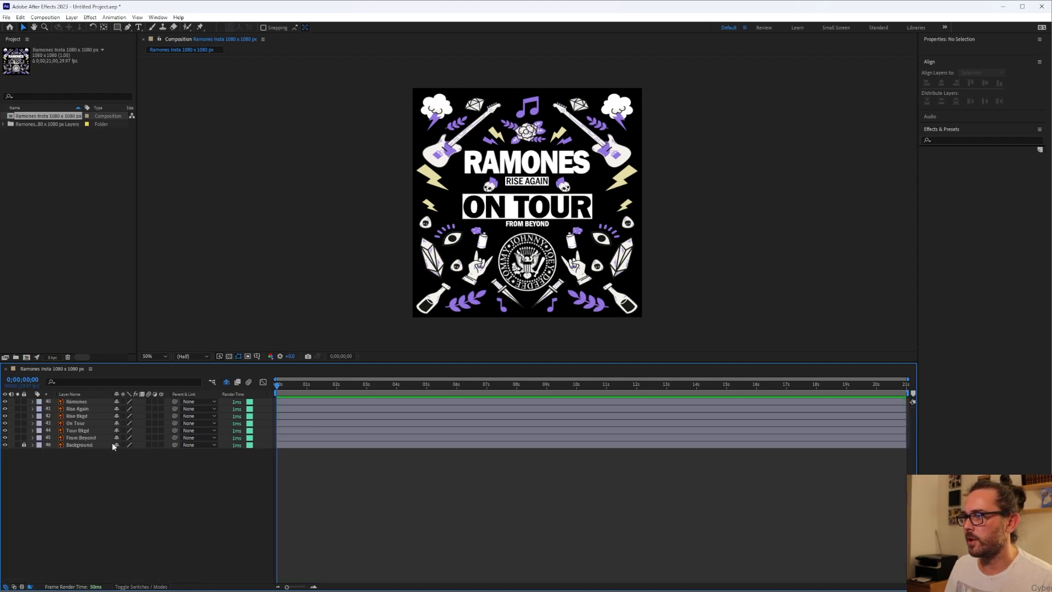
{"action": "left_click", "coordinate": [226, 383]}
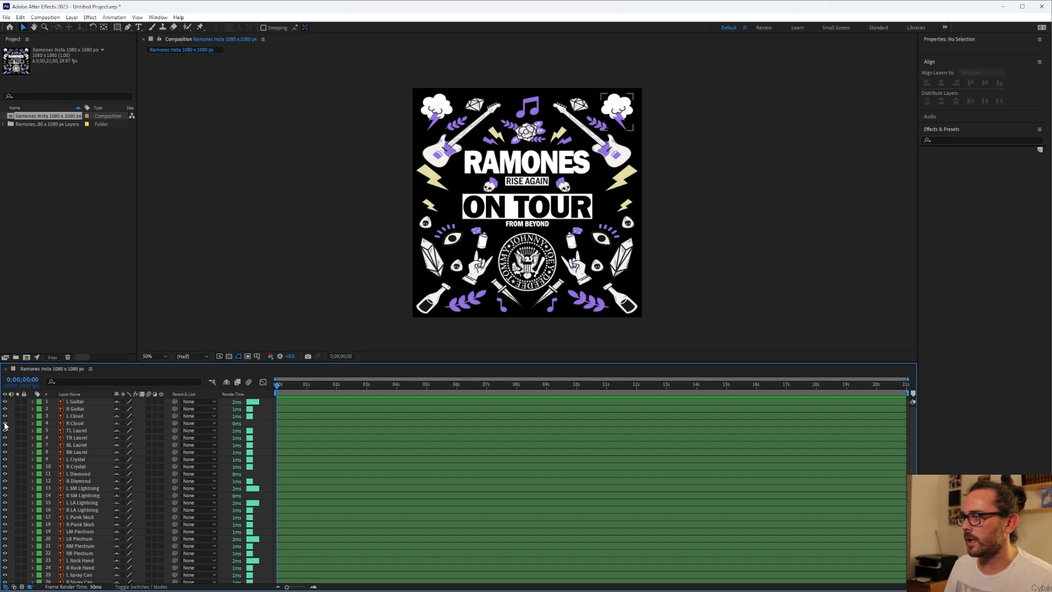
Turn off the visibility of all layers from L Guitar through Ramones Crest and hide the shy layers in the timeline.
{"action": "left_click", "coordinate": [88, 402]}
{"action": "scroll", "coordinate": [104, 496], "scroll_direction": "down", "scroll_amount": 5}
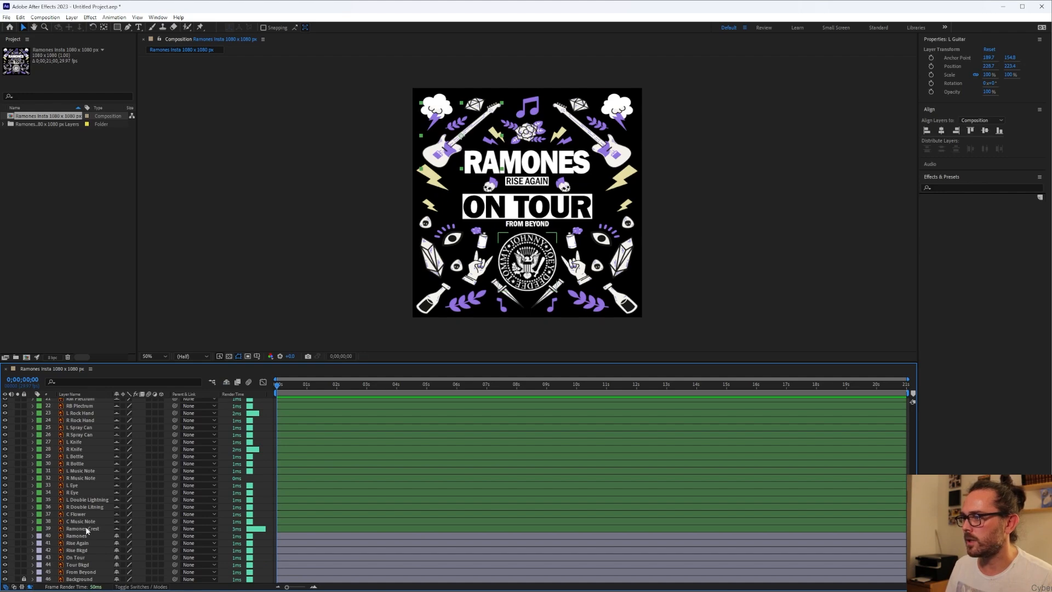
{"action": "left_click", "coordinate": [85, 527], "text": "shift"}
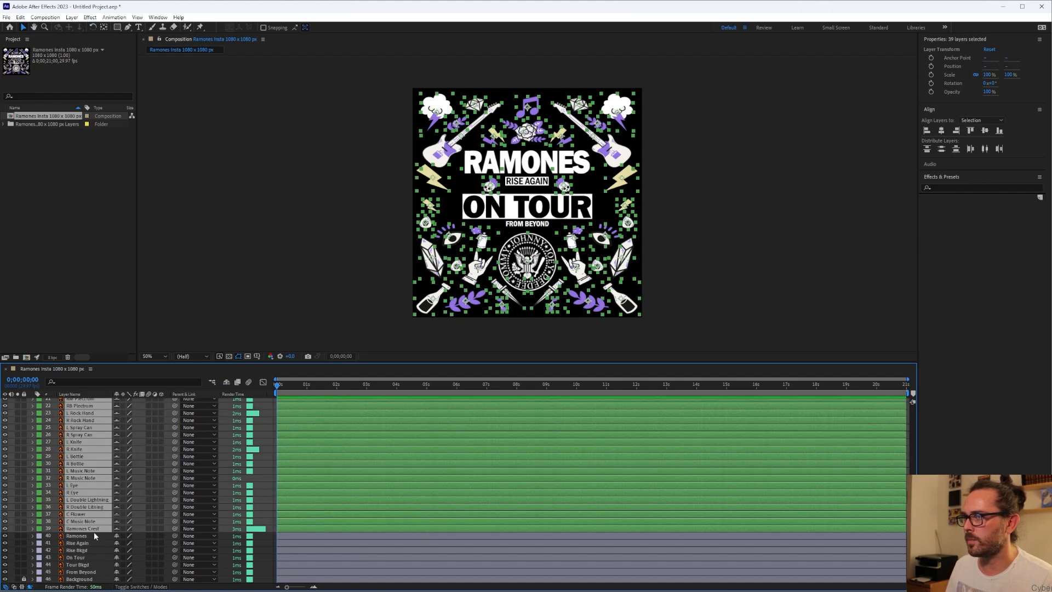
{"action": "left_click", "coordinate": [5, 464]}
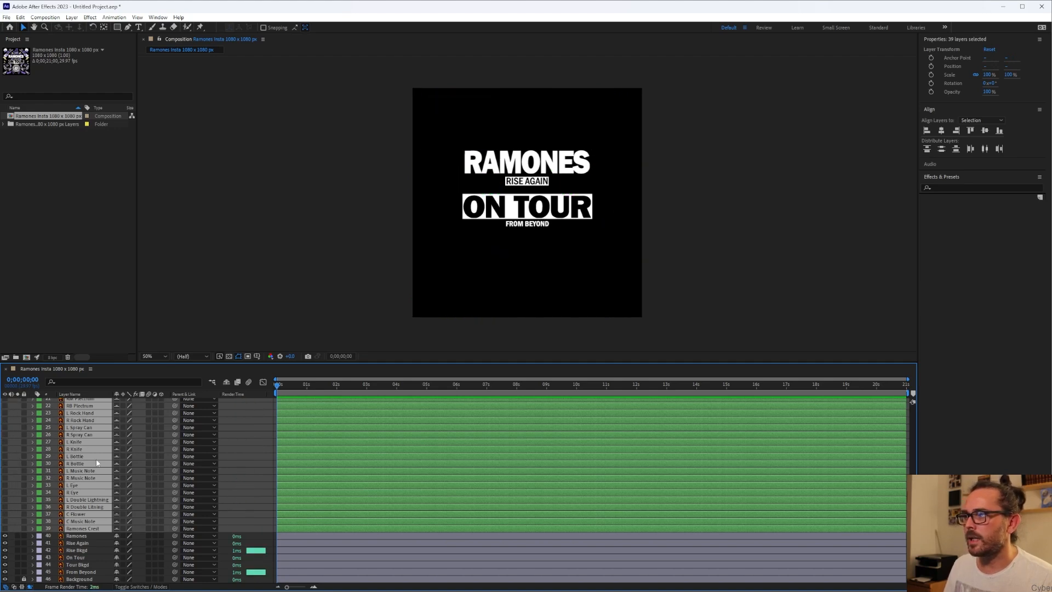
{"action": "scroll", "coordinate": [144, 494], "scroll_direction": "up", "scroll_amount": 5}
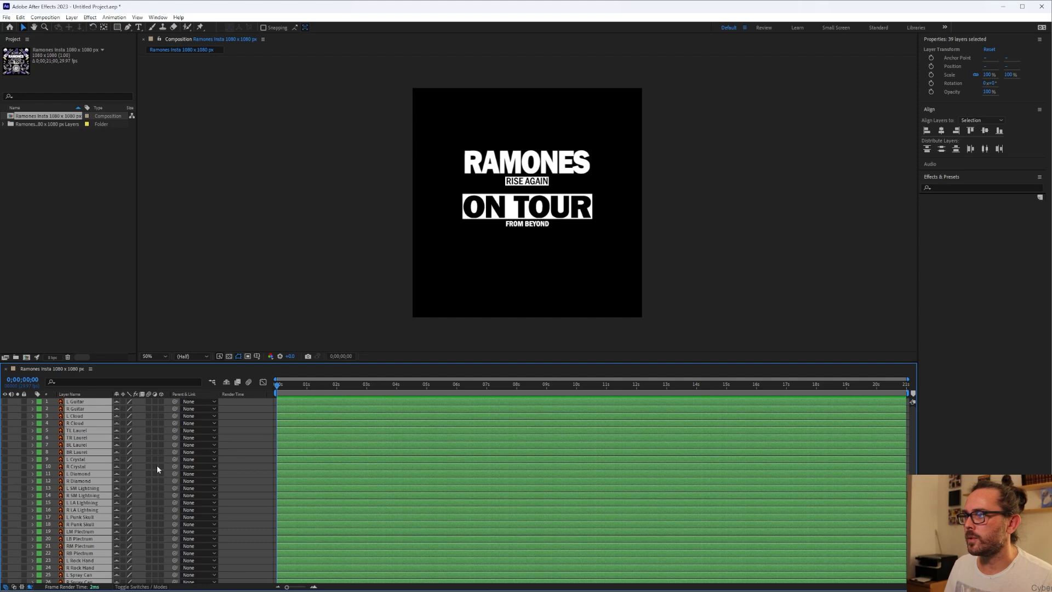
{"action": "left_click", "coordinate": [228, 382]}
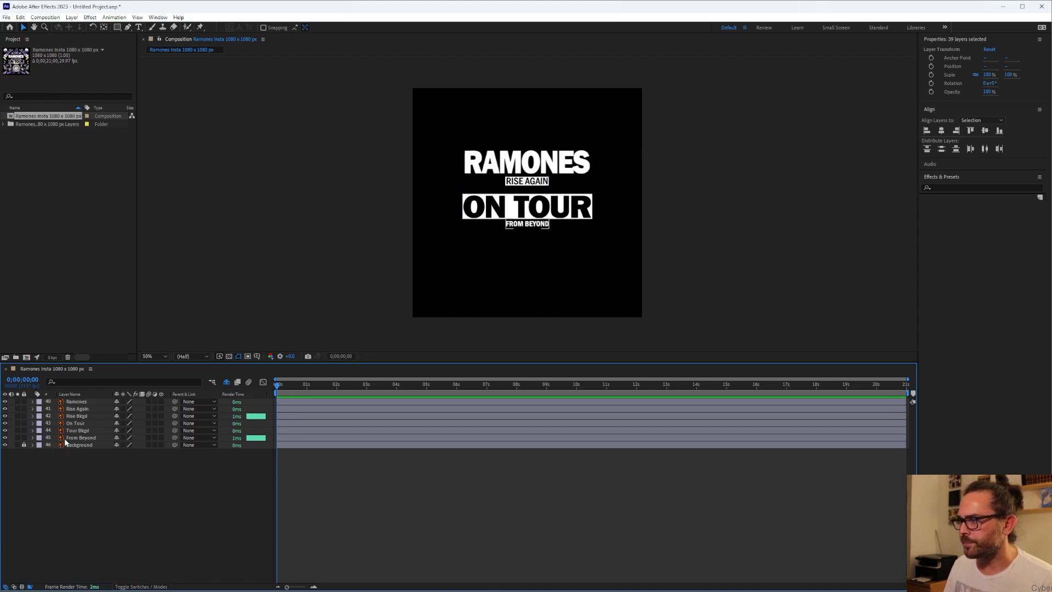
{"action": "left_click", "coordinate": [75, 463]}
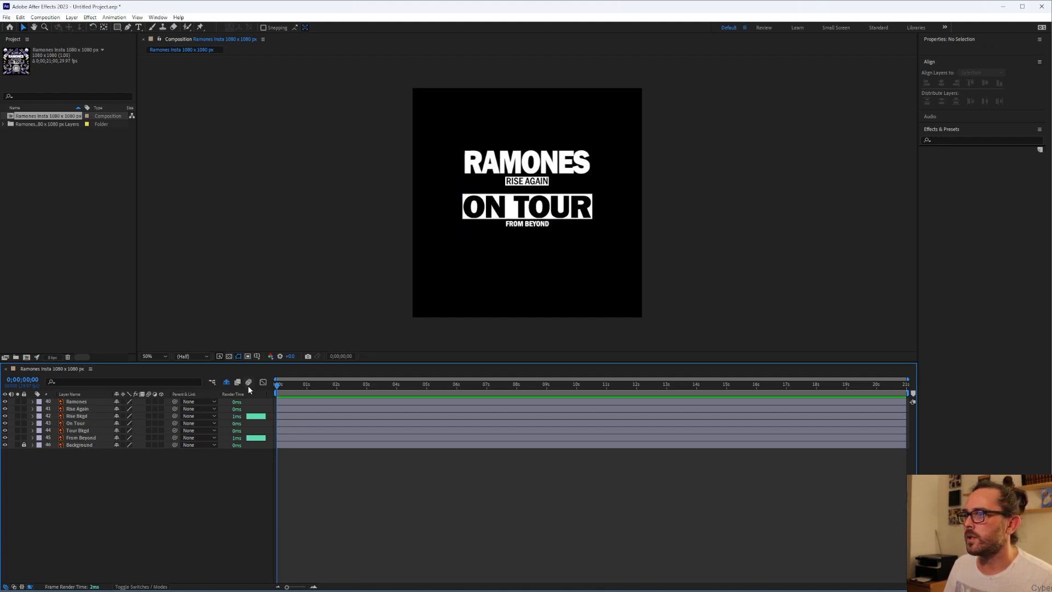
{"action": "left_click", "coordinate": [84, 438]}
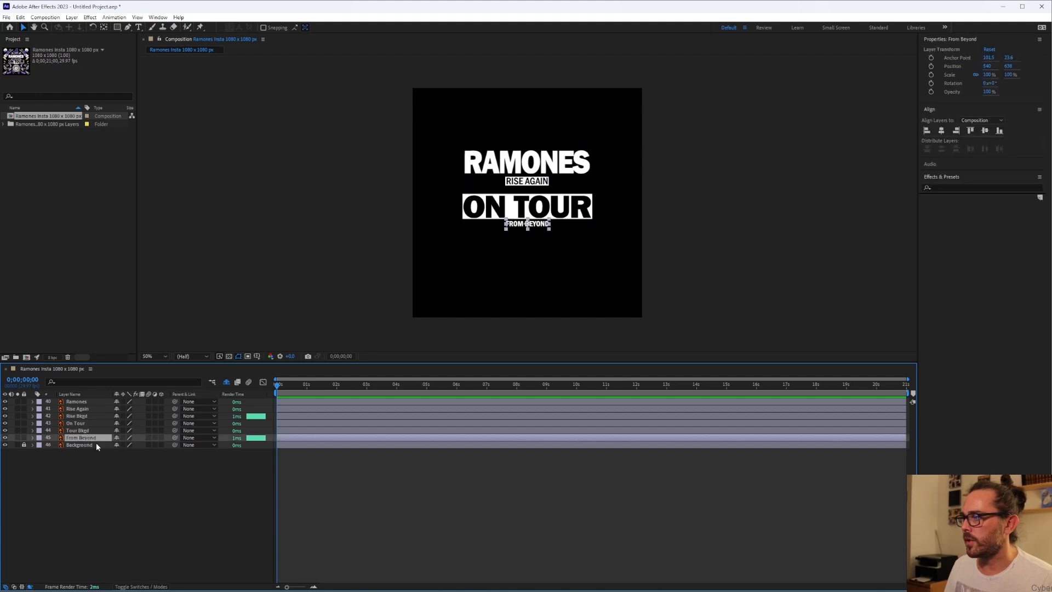
{"action": "left_click", "coordinate": [84, 403], "text": "shift"}
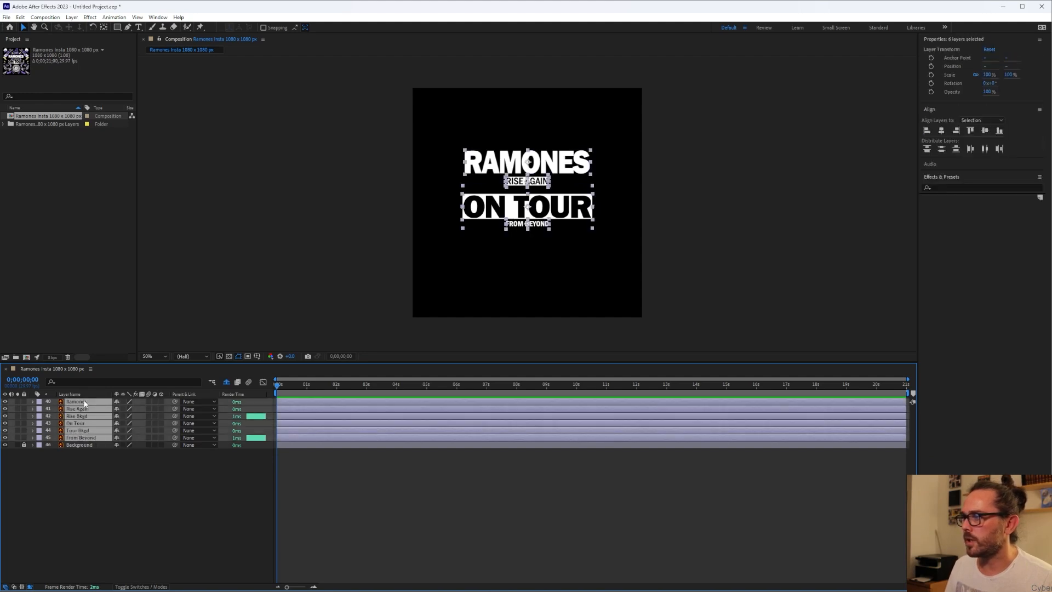
{"action": "left_click", "coordinate": [94, 454]}
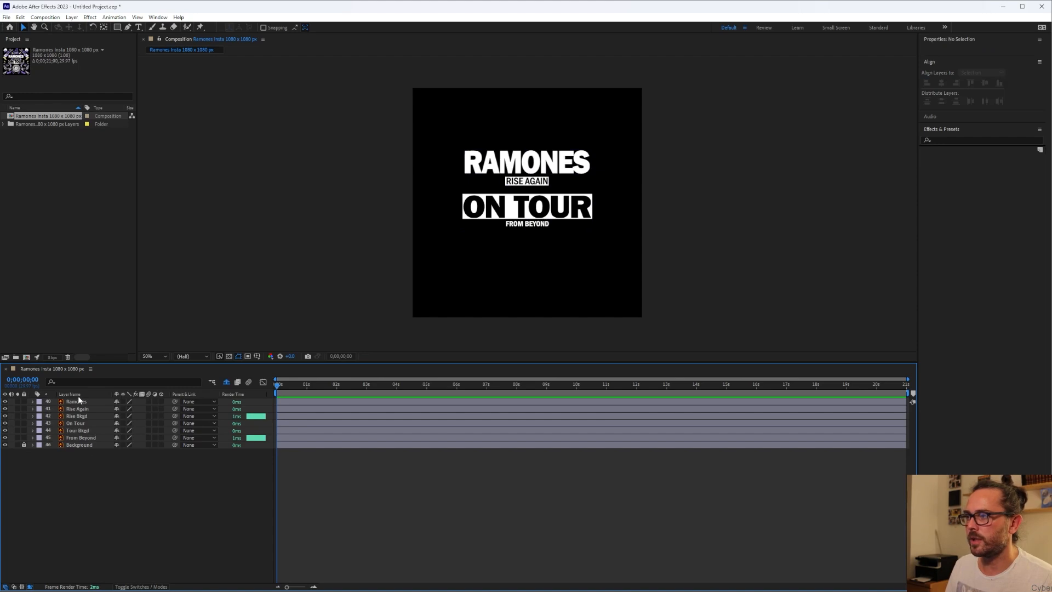
Reveal Scale on the layers from Ramones through From Beyond and set a Scale keyframe on each at 0;00;00;10.
{"action": "left_click", "coordinate": [80, 401]}
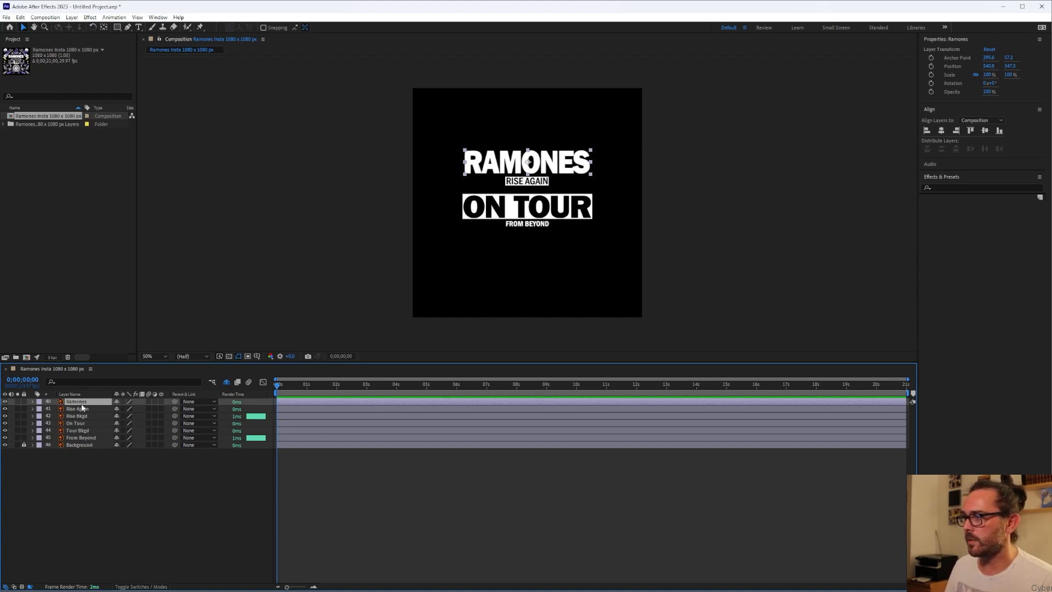
{"action": "left_click", "coordinate": [82, 436], "text": "shift"}
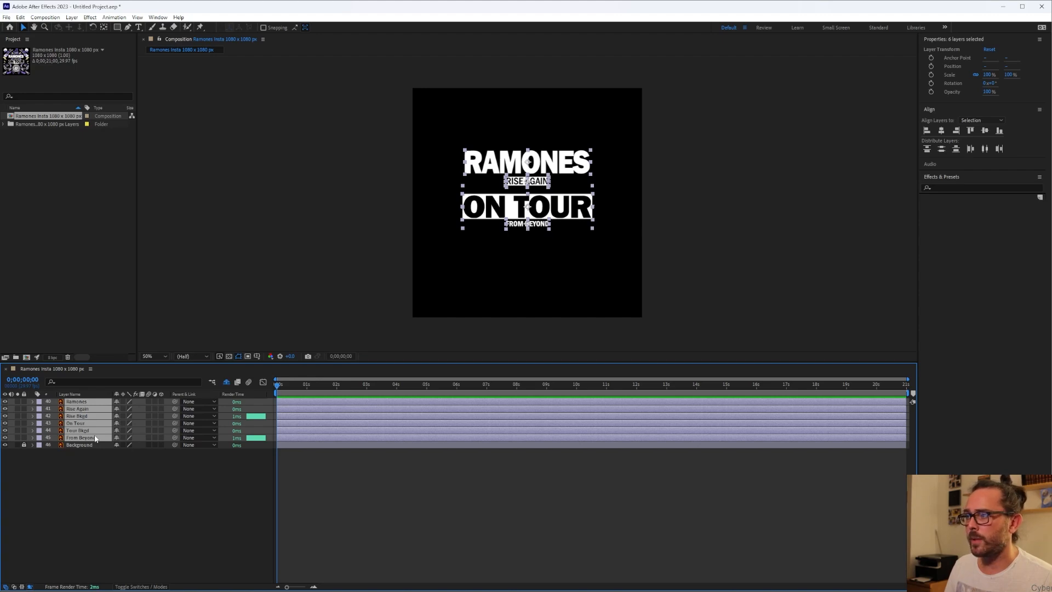
{"action": "key", "text": "s"}
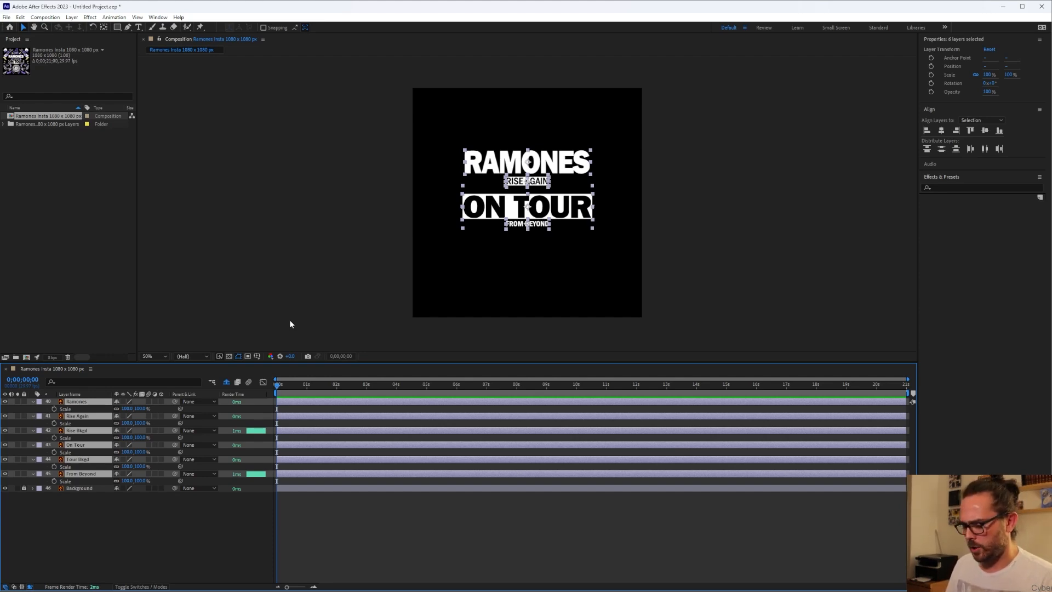
{"action": "key", "text": "shift+Page_Down"}
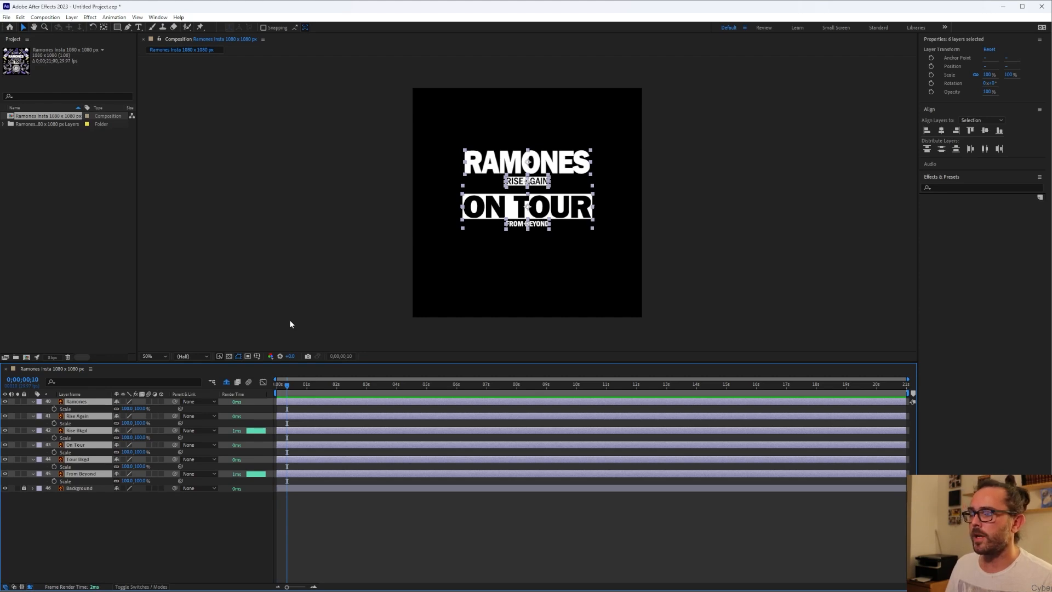
{"action": "left_click", "coordinate": [54, 410]}
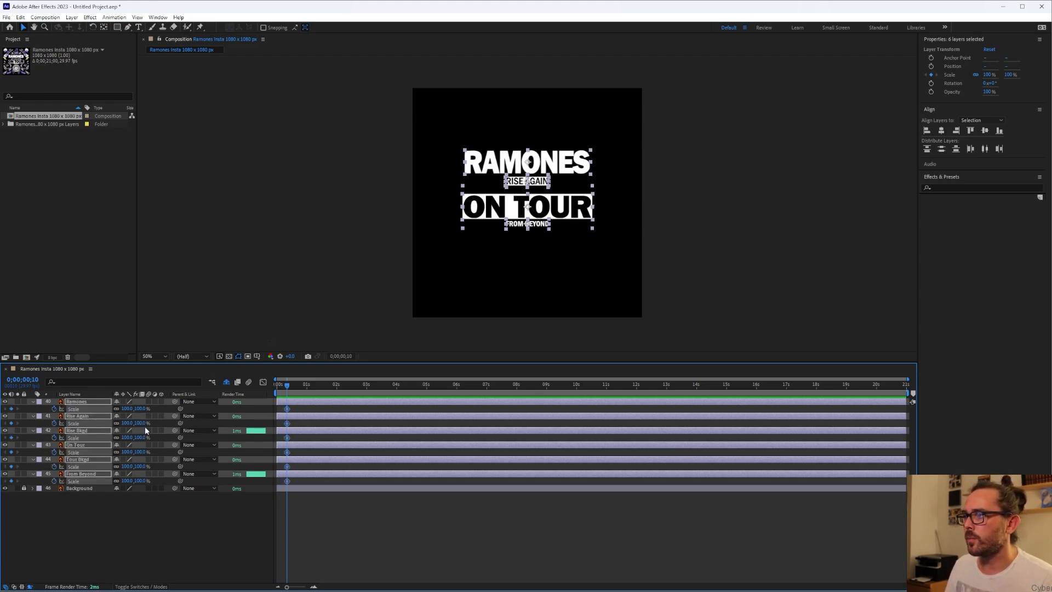
Set the Scale of the selected text layers to 0% at 0;00;00;00 and preview the scale-up animation.
{"action": "left_click_drag", "start_coordinate": [286, 387], "coordinate": [256, 388]}
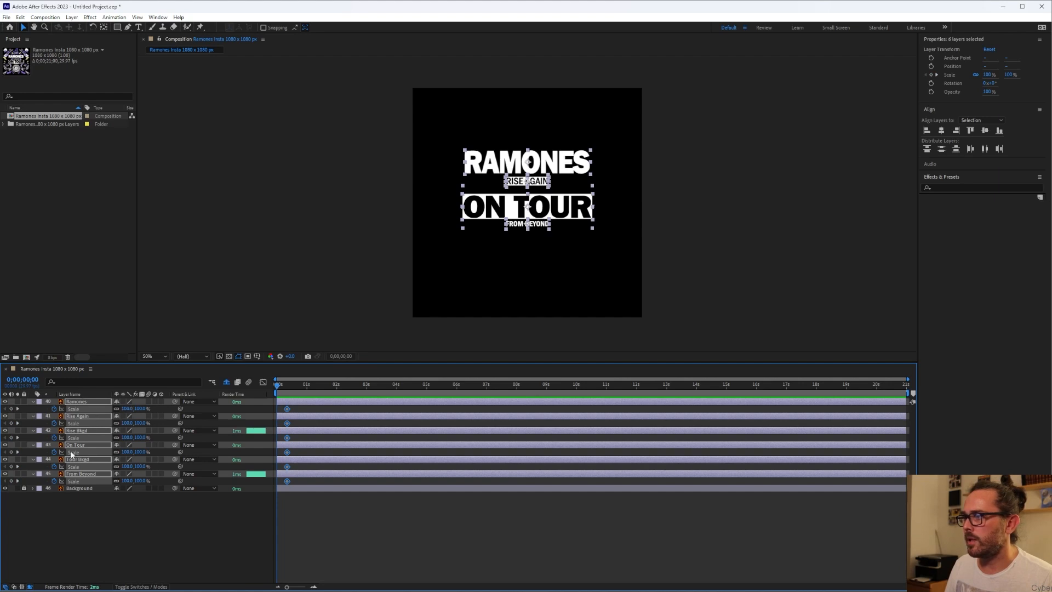
{"action": "left_click", "coordinate": [126, 409]}
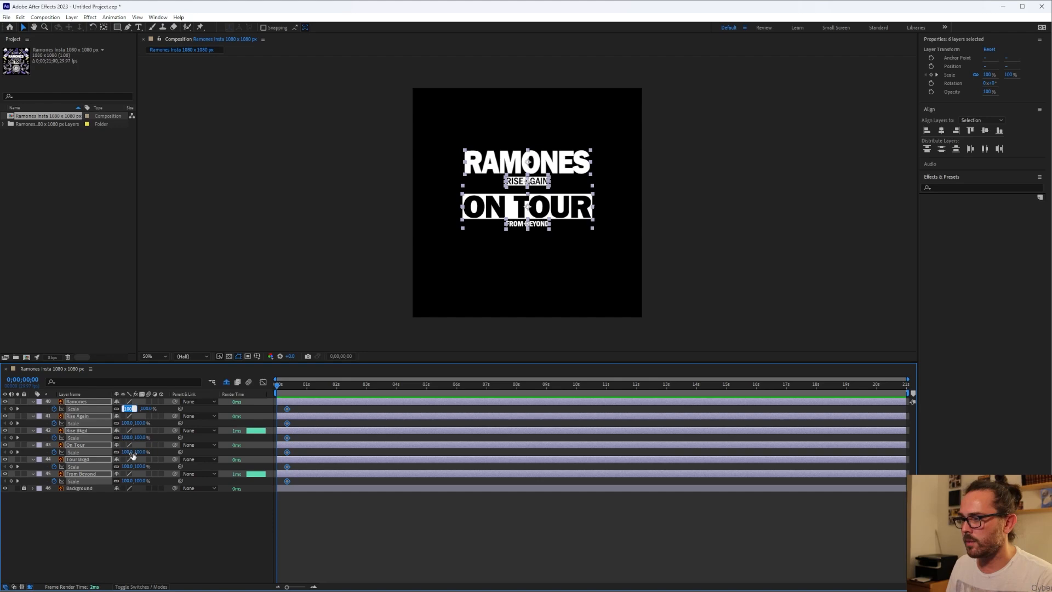
{"action": "type", "text": "0"}
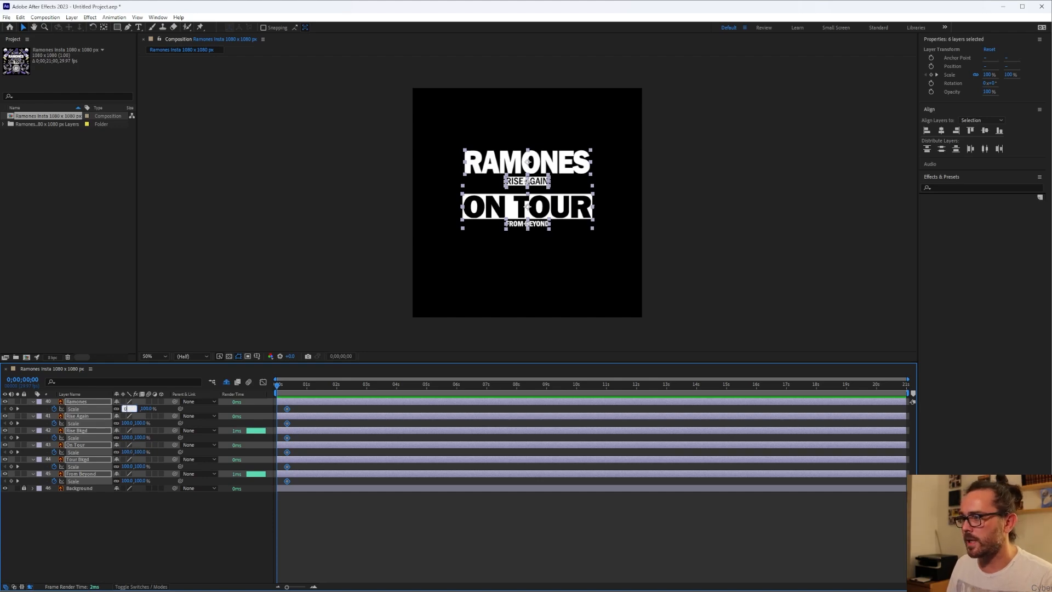
{"action": "key", "text": "Return"}
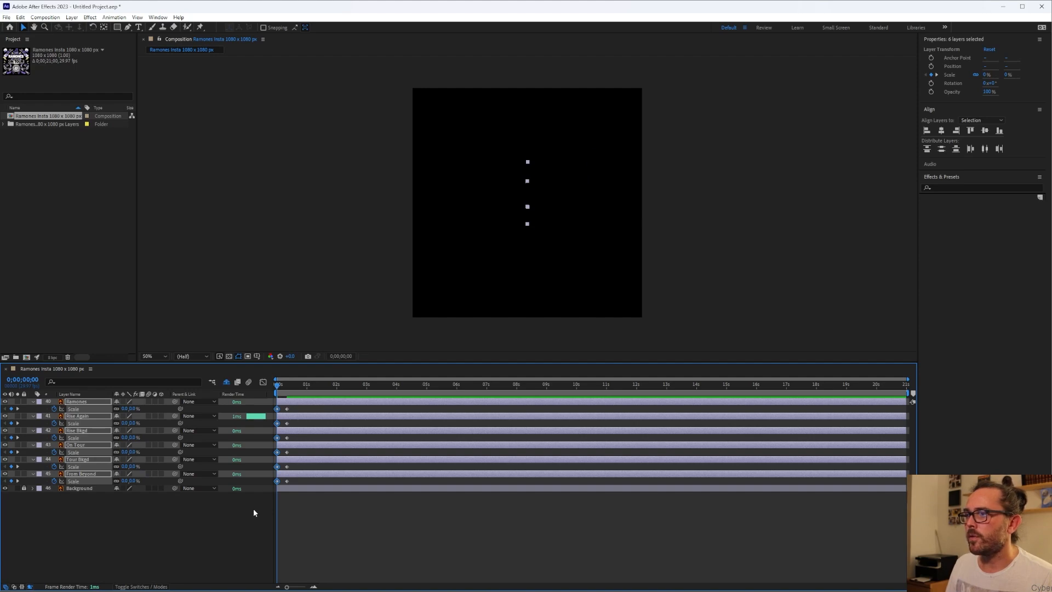
{"action": "key", "text": "space"}
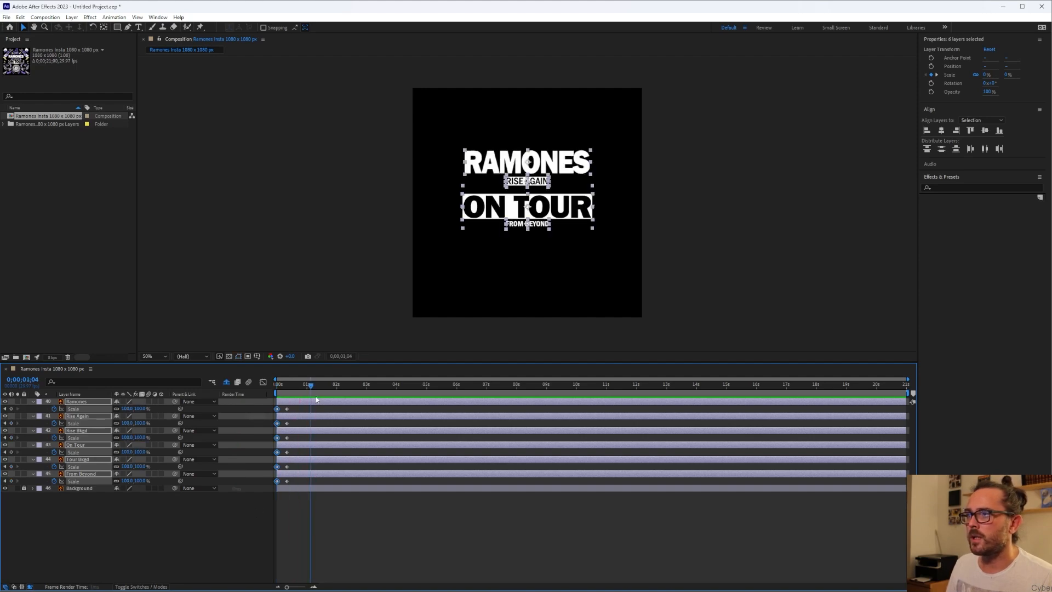
{"action": "key", "text": "space"}
{"action": "key", "text": "space"}
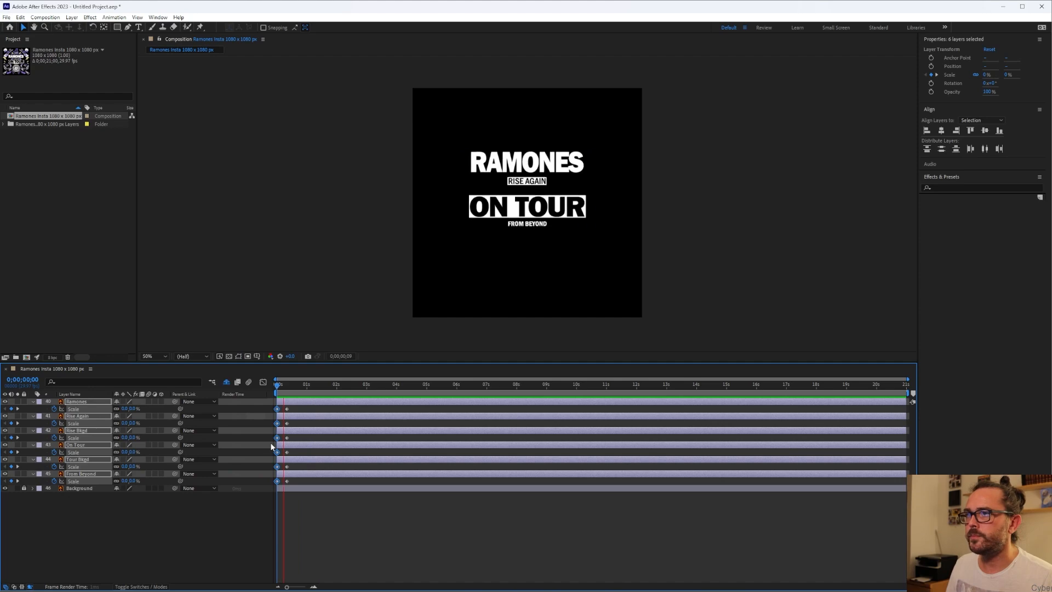
{"action": "key", "text": "space"}
Apply Easy Ease to all Scale keyframes of the text layers and enable motion blur for those layers and the composition.
{"action": "left_click_drag", "start_coordinate": [292, 486], "coordinate": [274, 408]}
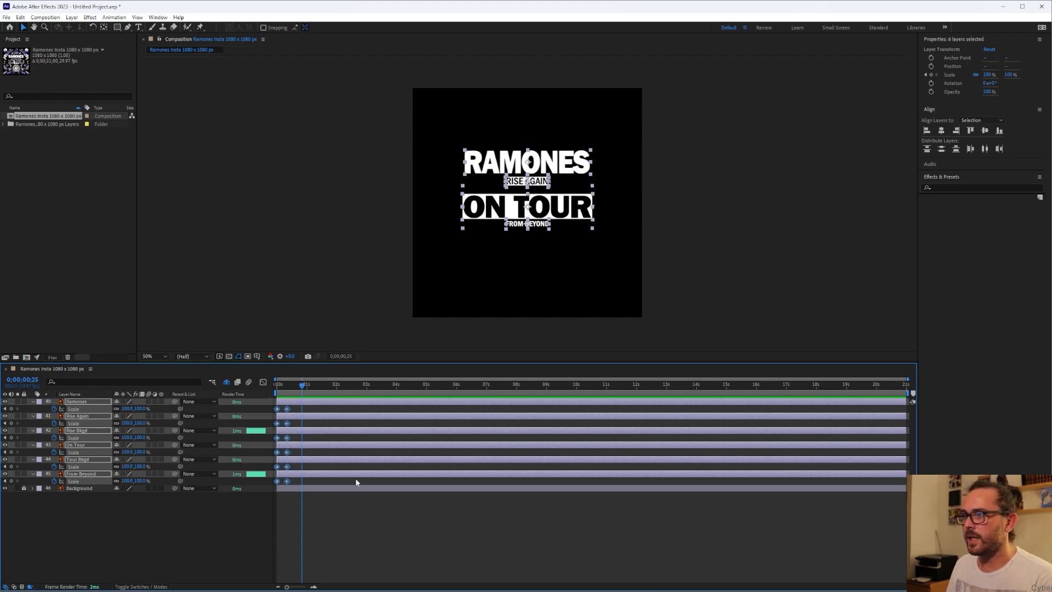
{"action": "key", "text": "F9"}
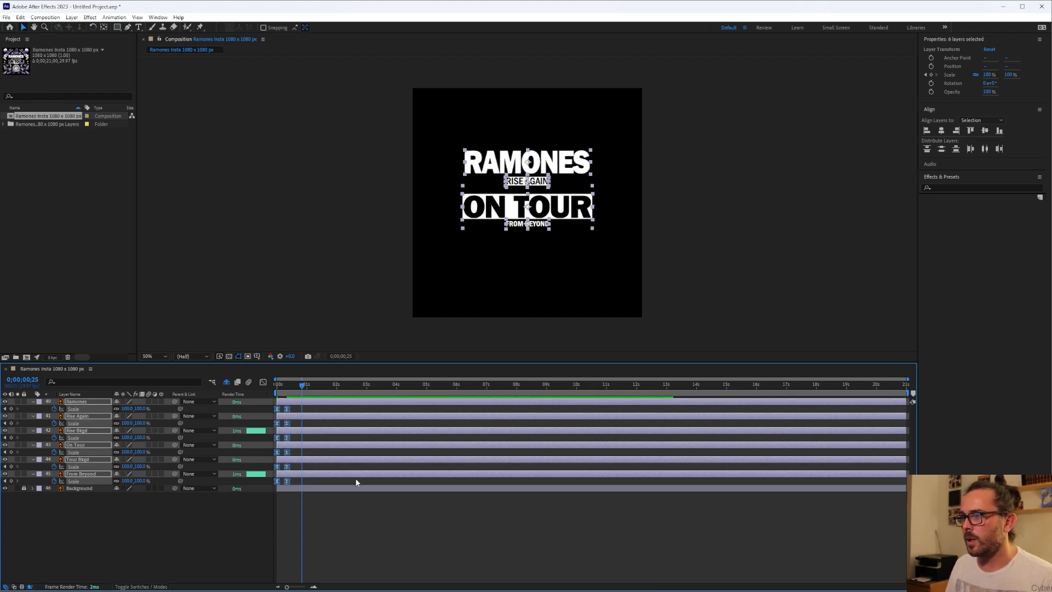
{"action": "left_click", "coordinate": [148, 402]}
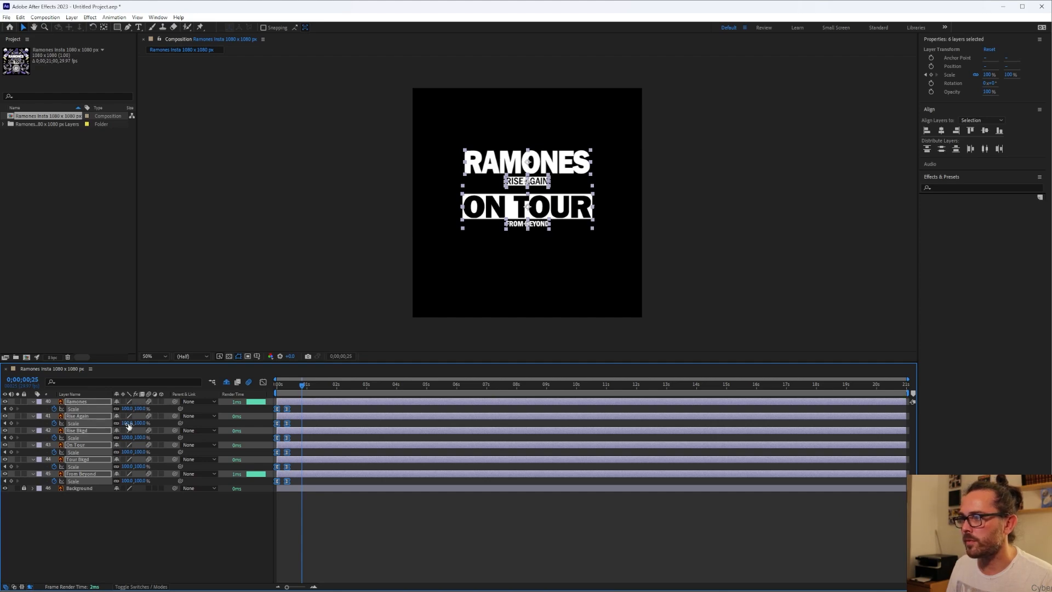
Play back the eased text animation from the start several times to check its motion and blur.
{"action": "key", "text": "space"}
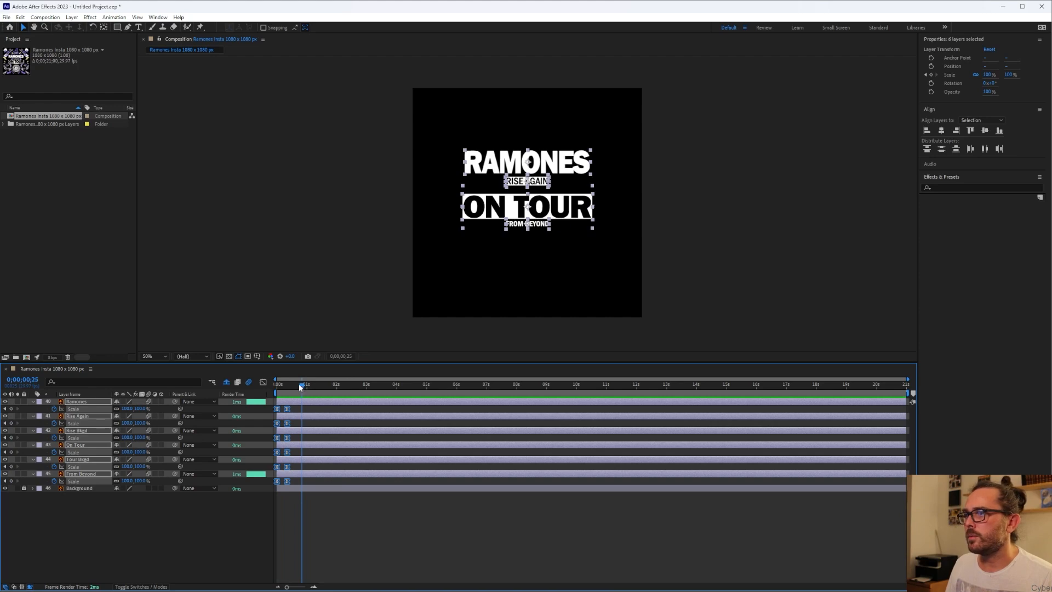
{"action": "key", "text": "Home"}
{"action": "key", "text": "space"}
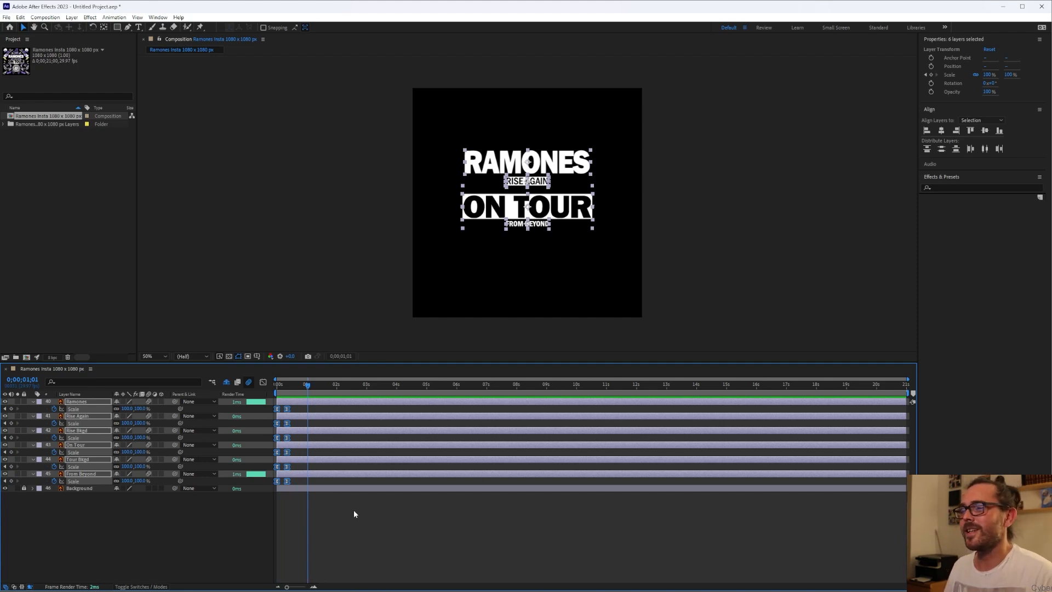
{"action": "left_click", "coordinate": [278, 386]}
{"action": "key", "text": "space"}
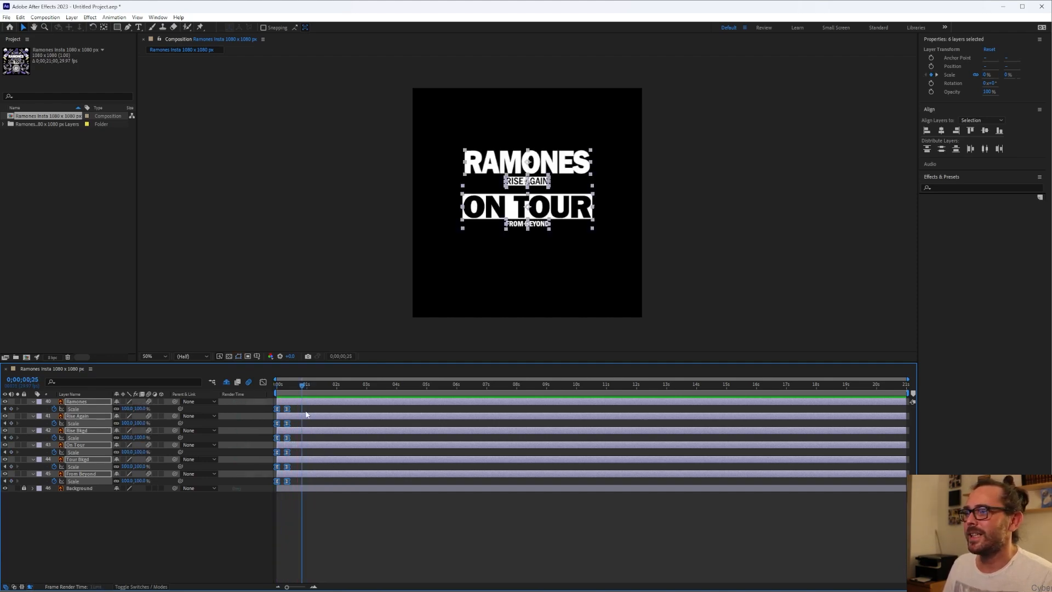
{"action": "left_click_drag", "start_coordinate": [301, 384], "coordinate": [239, 390]}
{"action": "key", "text": "space"}
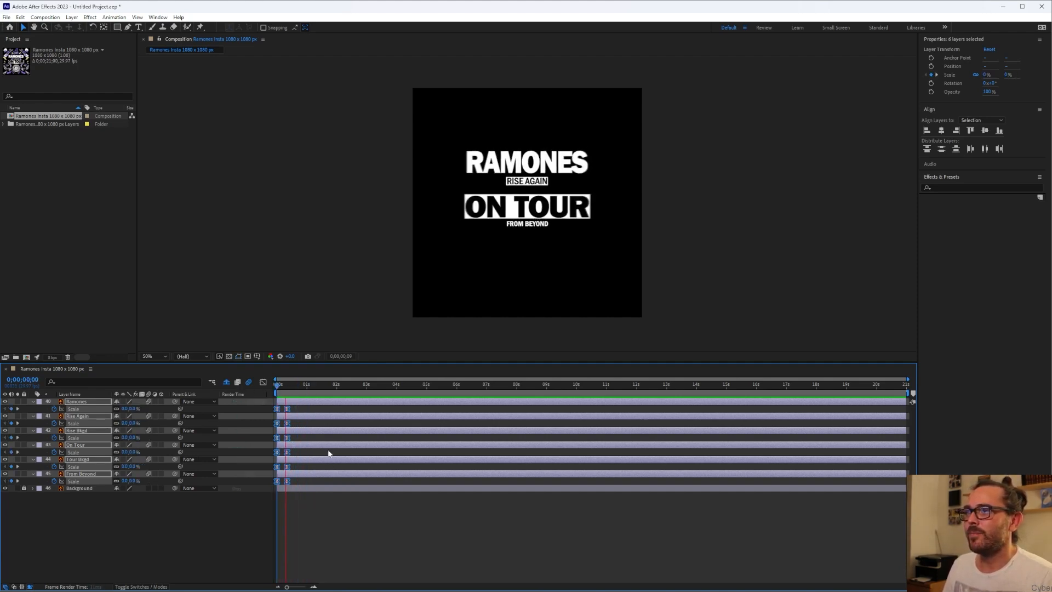
{"action": "key", "text": "space"}
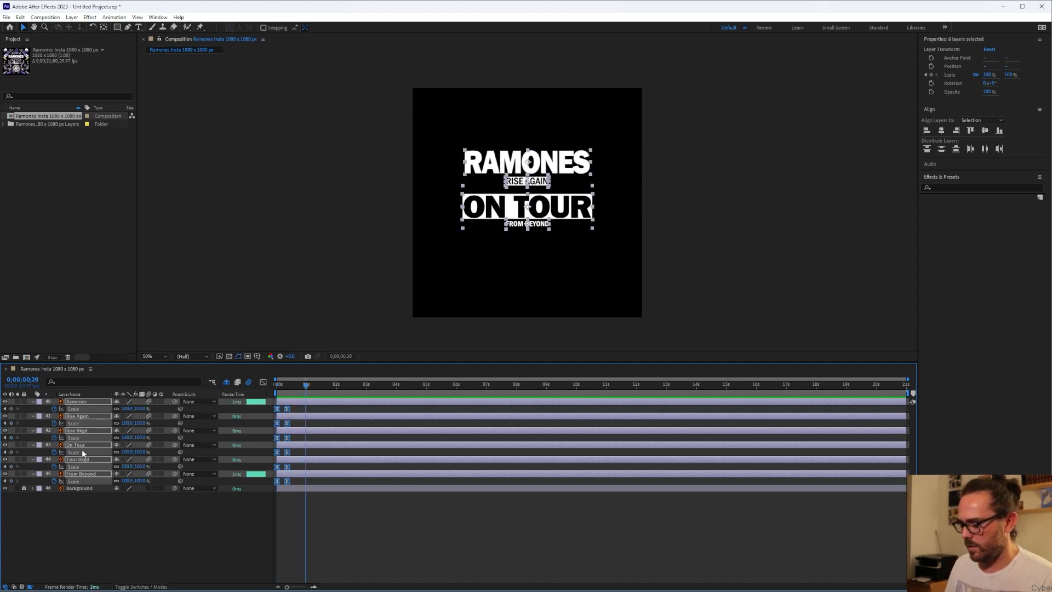
Collapse and lock the layers from Ramones through From Beyond, and bring the shy layers back into the timeline list.
{"action": "key", "text": "u"}
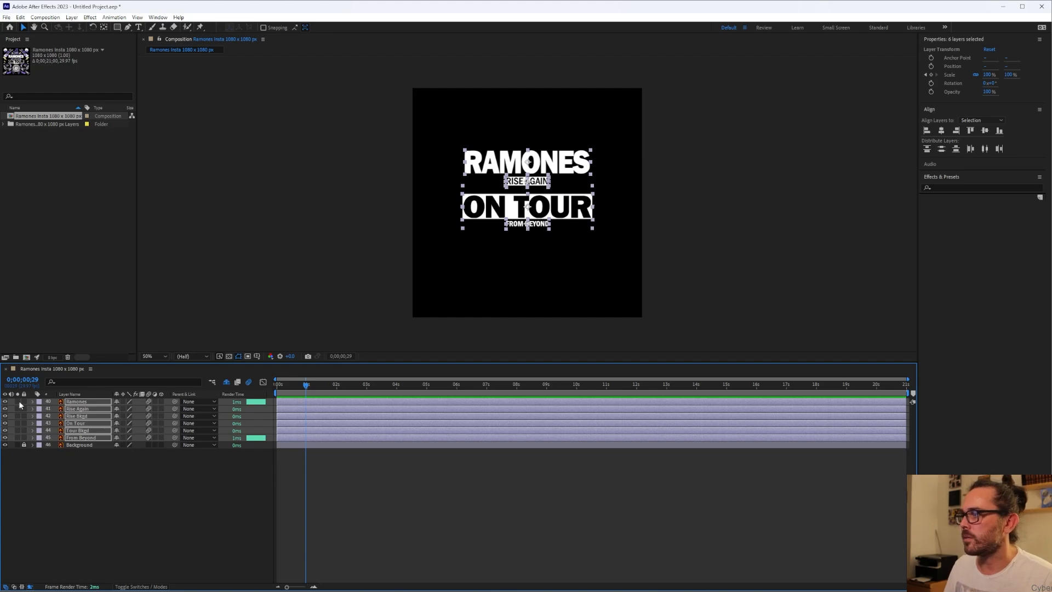
{"action": "left_click_drag", "start_coordinate": [23, 401], "coordinate": [23, 438]}
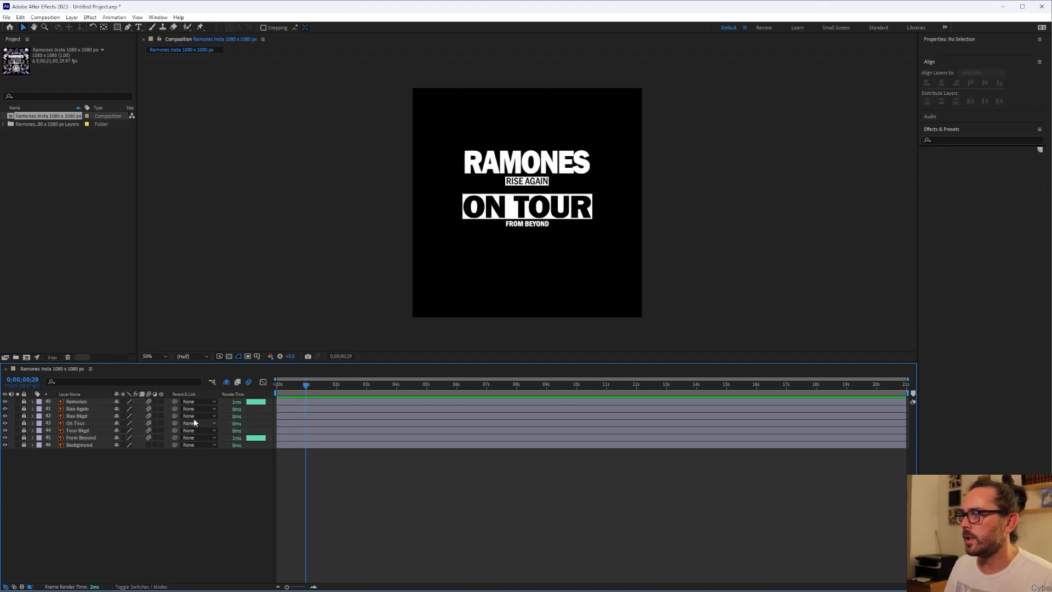
{"action": "left_click", "coordinate": [226, 383]}
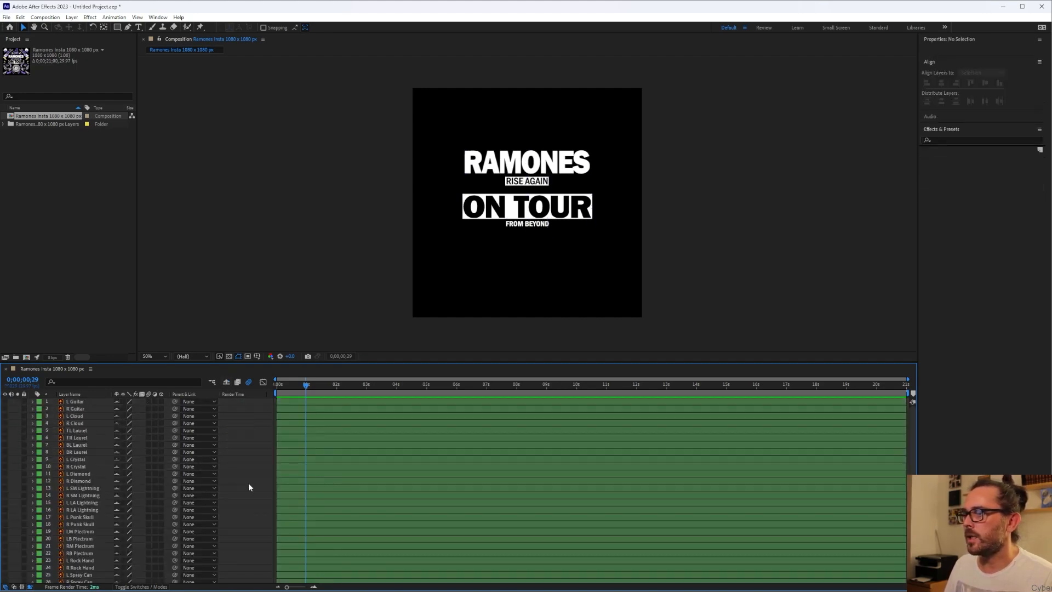
Select all illustration layers from L Guitar through Ramones Crest and make them visible.
{"action": "scroll", "coordinate": [187, 455], "scroll_direction": "down", "scroll_amount": 5}
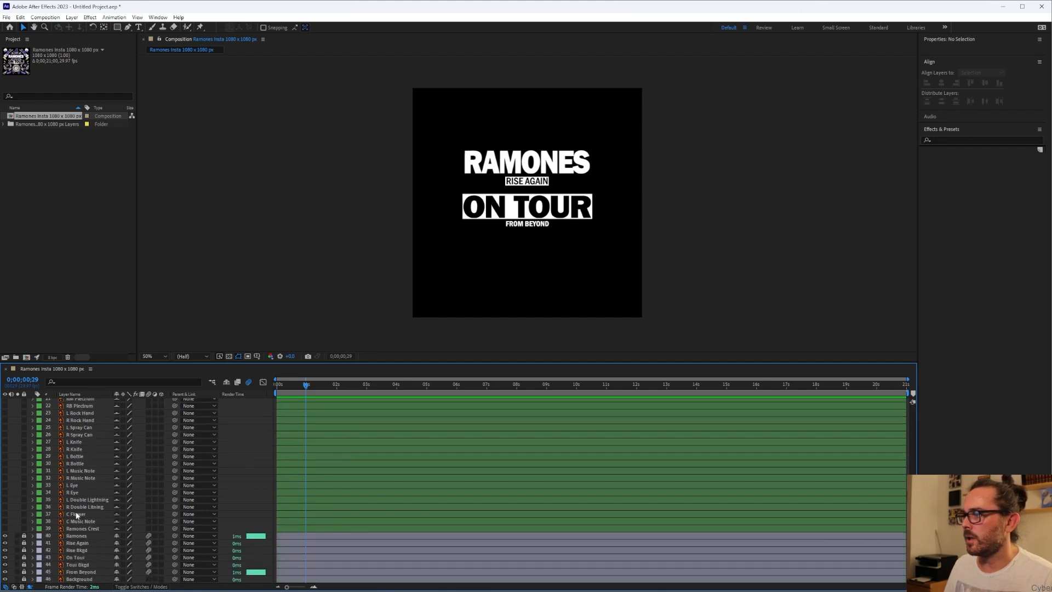
{"action": "scroll", "coordinate": [135, 520], "scroll_direction": "up", "scroll_amount": 5}
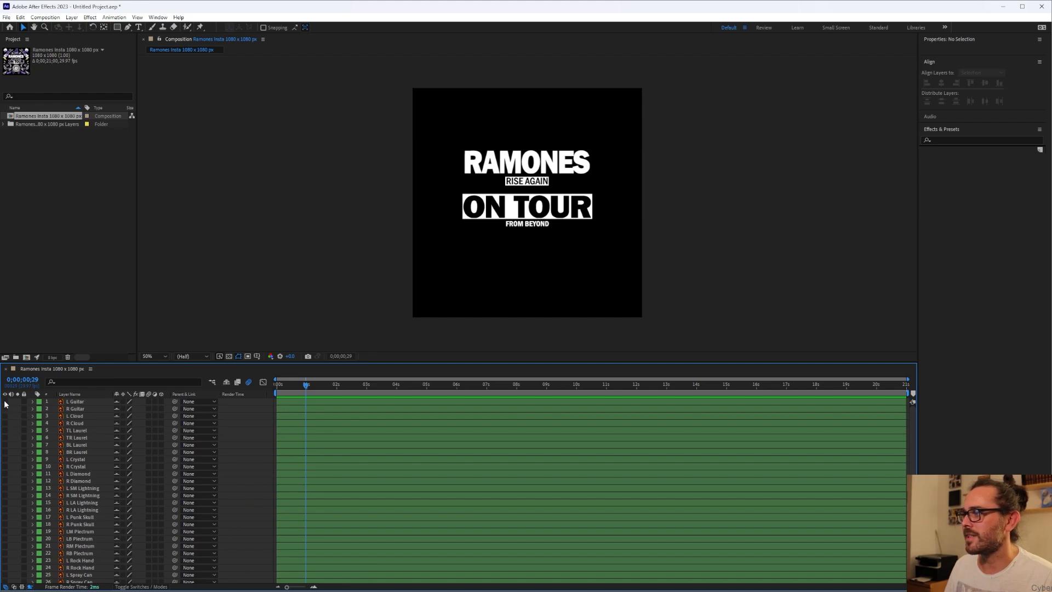
{"action": "left_click", "coordinate": [82, 404]}
{"action": "scroll", "coordinate": [116, 471], "scroll_direction": "down", "scroll_amount": 4}
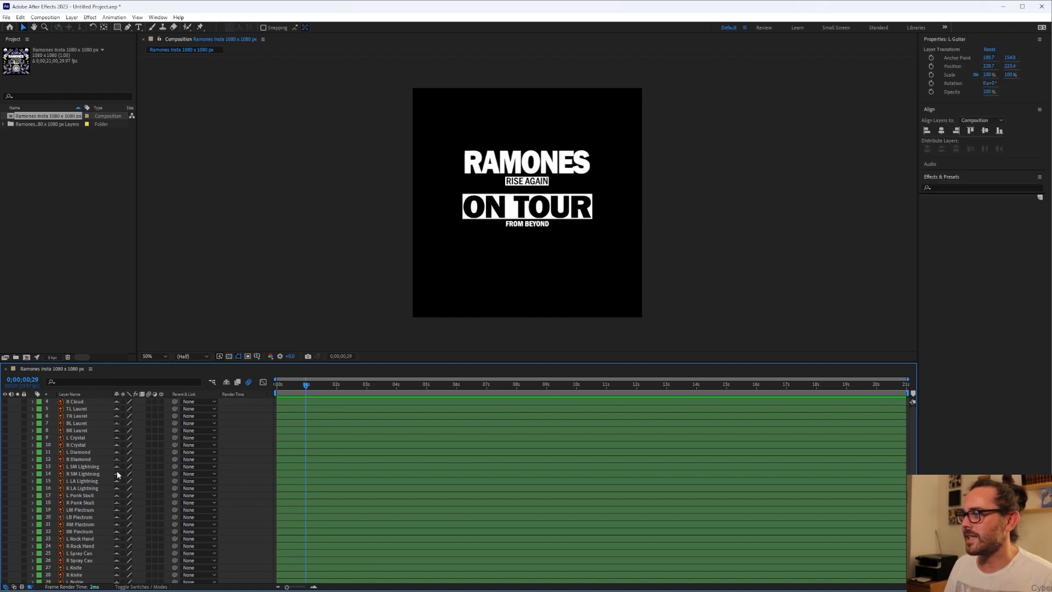
{"action": "left_click", "coordinate": [87, 569], "text": "shift"}
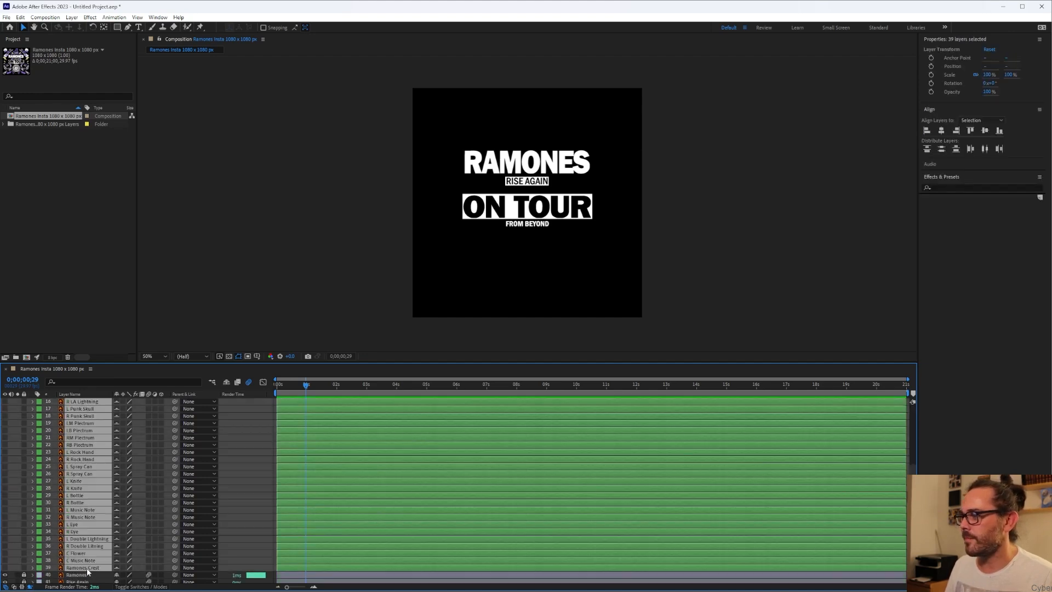
{"action": "left_click", "coordinate": [5, 492]}
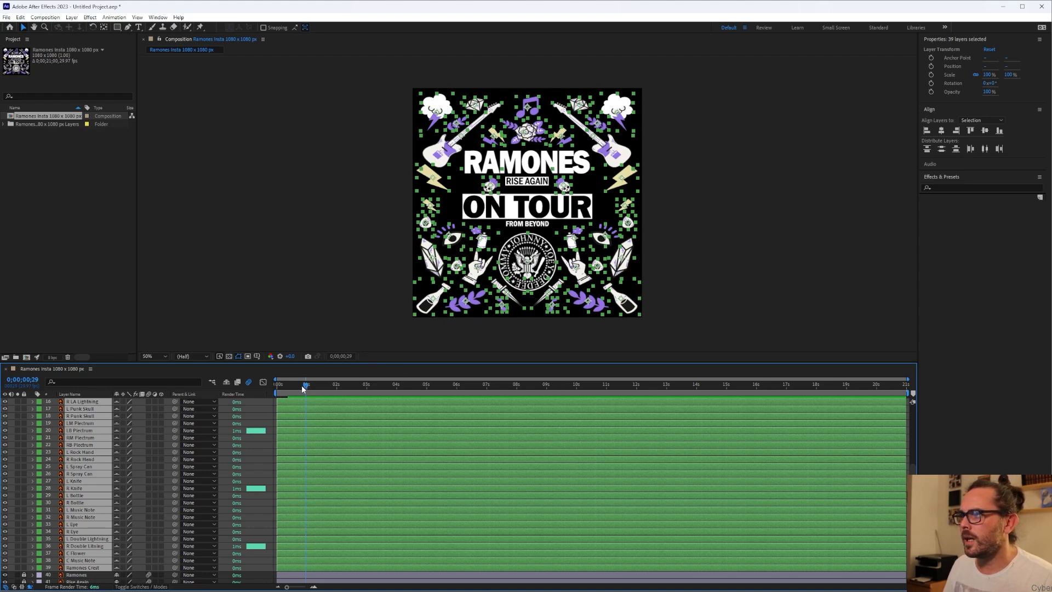
Add Position keyframes at 0;00;00;10 to all selected illustration layers and check them down the layer list.
{"action": "left_click_drag", "start_coordinate": [306, 387], "coordinate": [278, 387]}
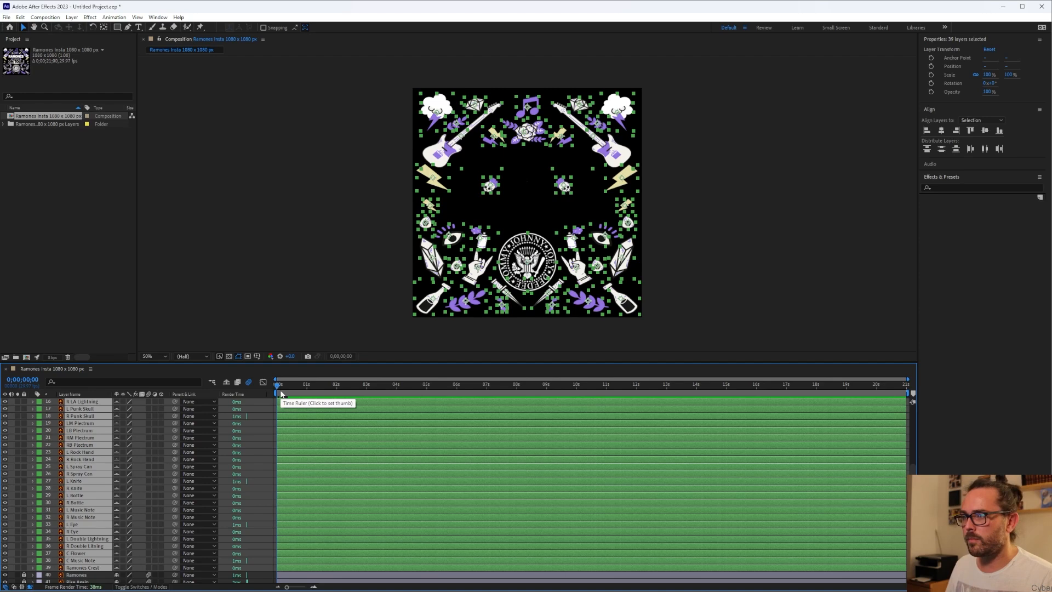
{"action": "key", "text": "space"}
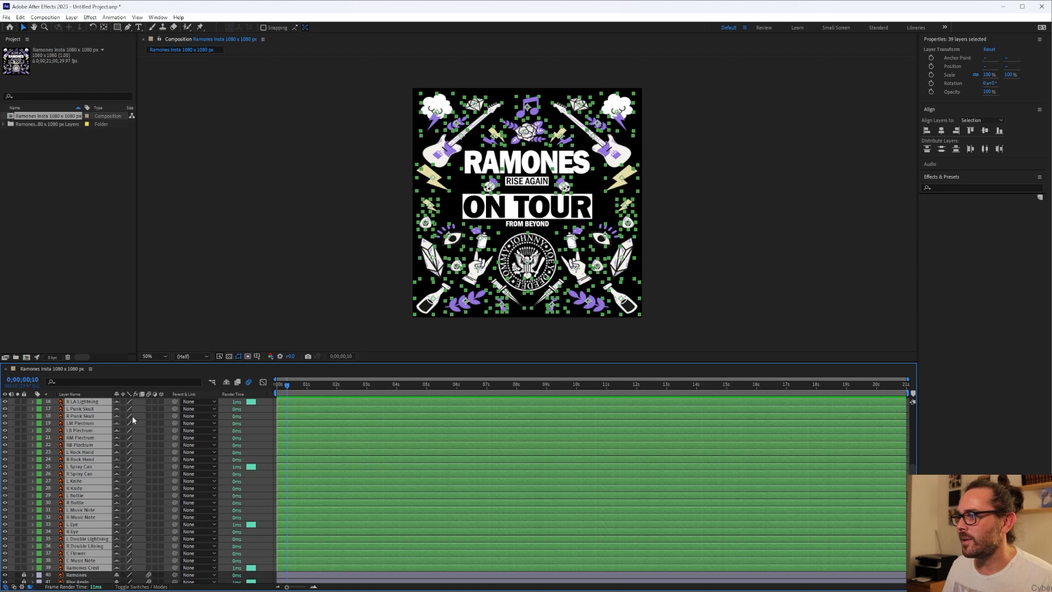
{"action": "key", "text": "p"}
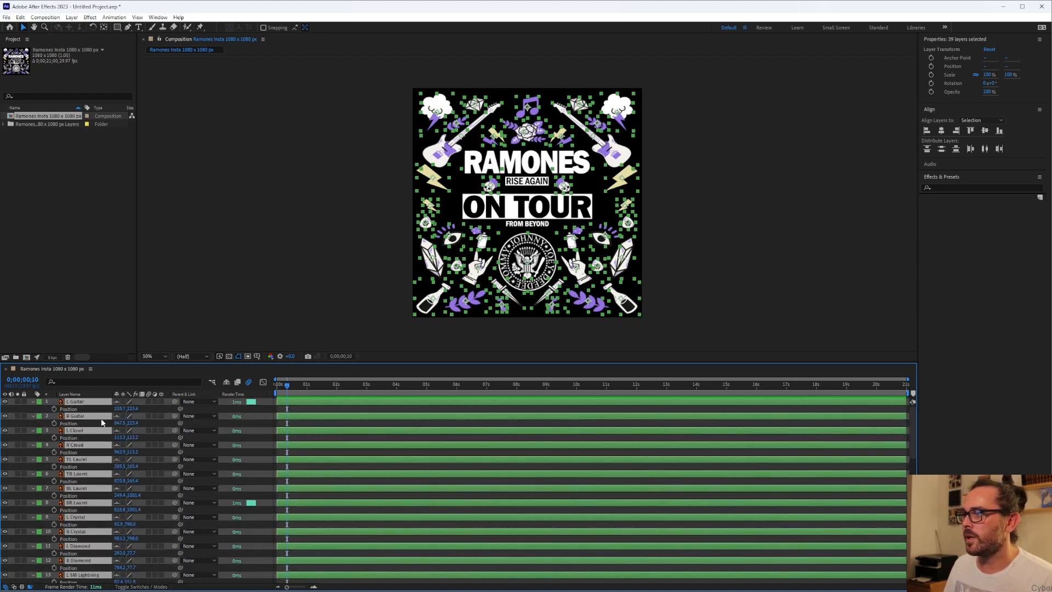
{"action": "left_click", "coordinate": [55, 409]}
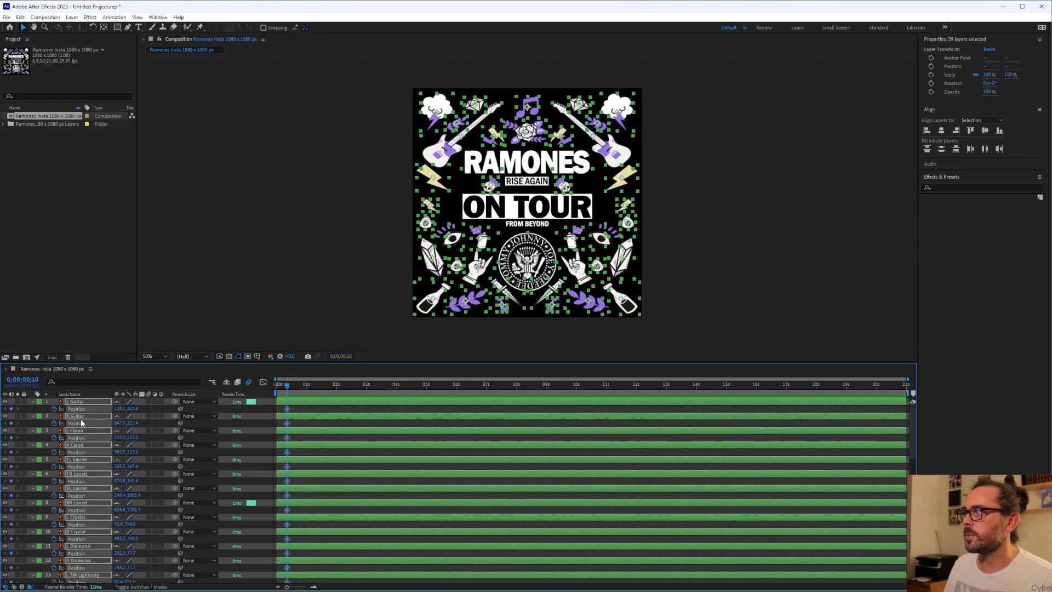
{"action": "scroll", "coordinate": [274, 476], "scroll_direction": "down", "scroll_amount": 3}
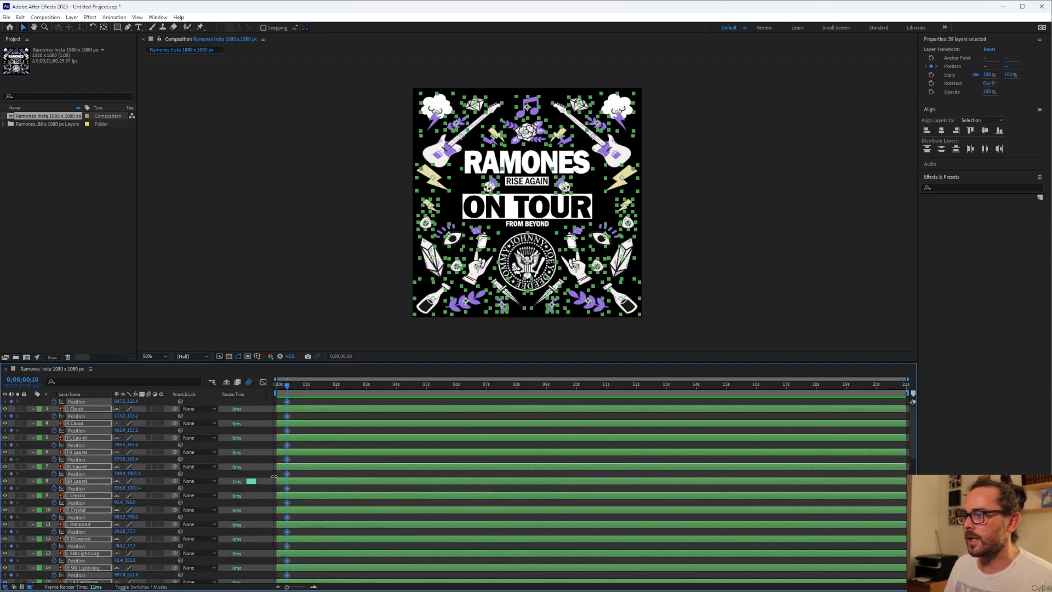
{"action": "scroll", "coordinate": [274, 476], "scroll_direction": "down", "scroll_amount": 10}
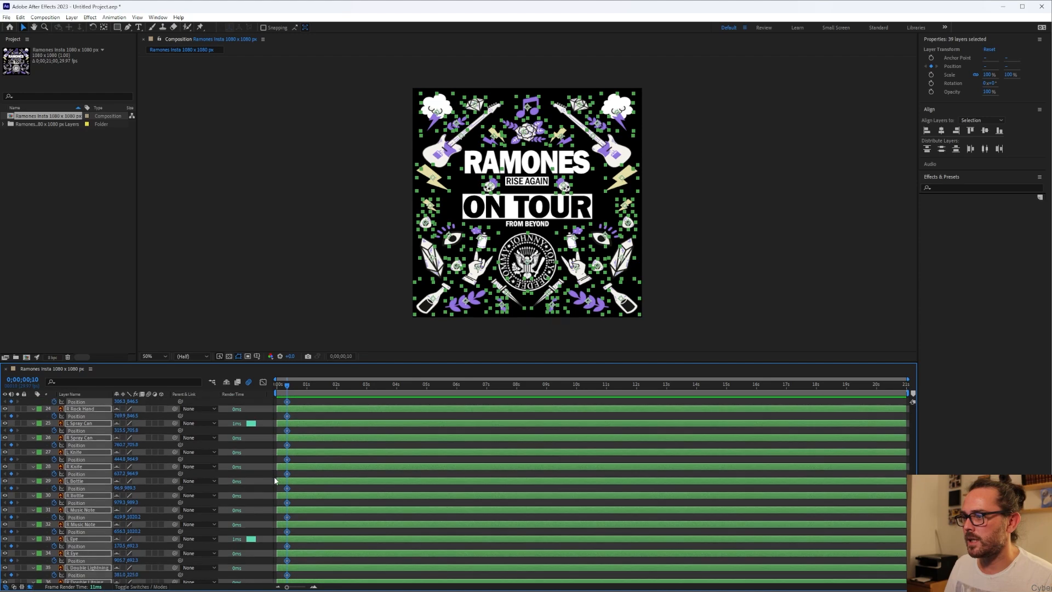
{"action": "scroll", "coordinate": [274, 481], "scroll_direction": "up", "scroll_amount": 4}
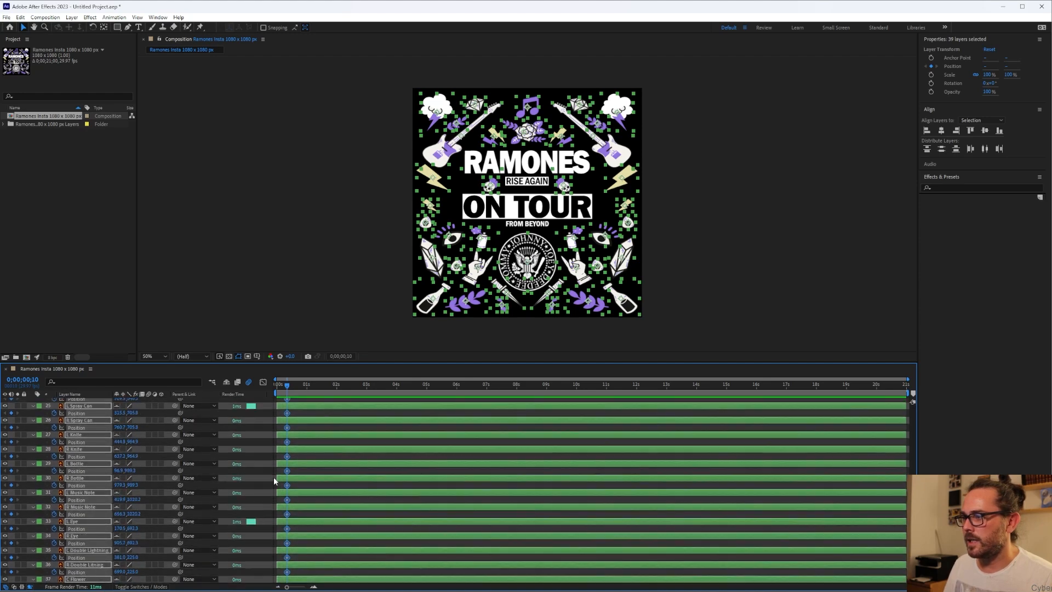
{"action": "scroll", "coordinate": [274, 477], "scroll_direction": "up", "scroll_amount": 9}
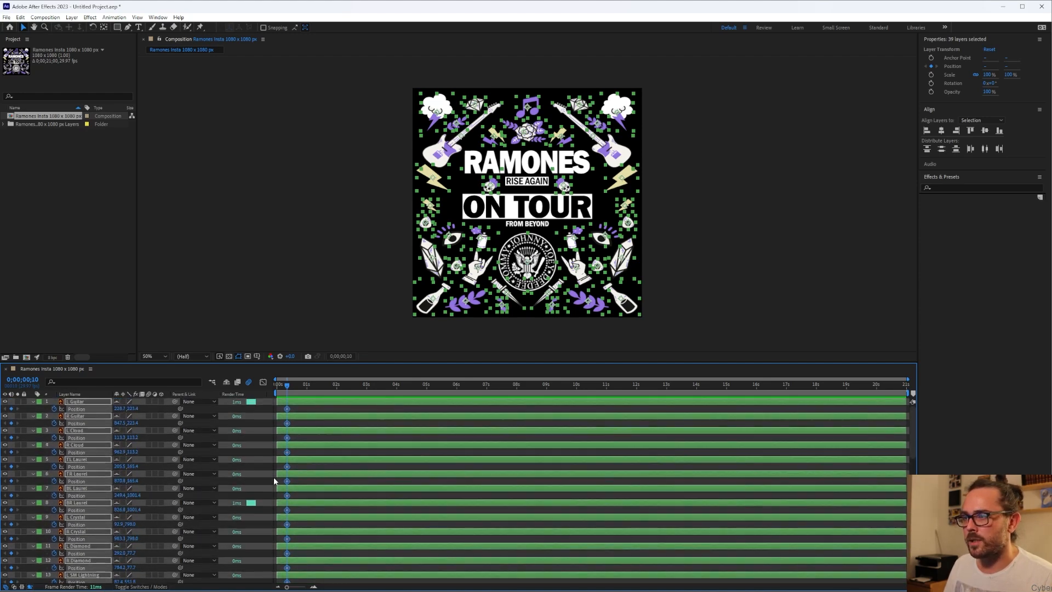
Return the current time to 0;00;00;00 to prepare the illustration layers' starting positions.
{"action": "left_click_drag", "start_coordinate": [288, 387], "coordinate": [264, 386]}
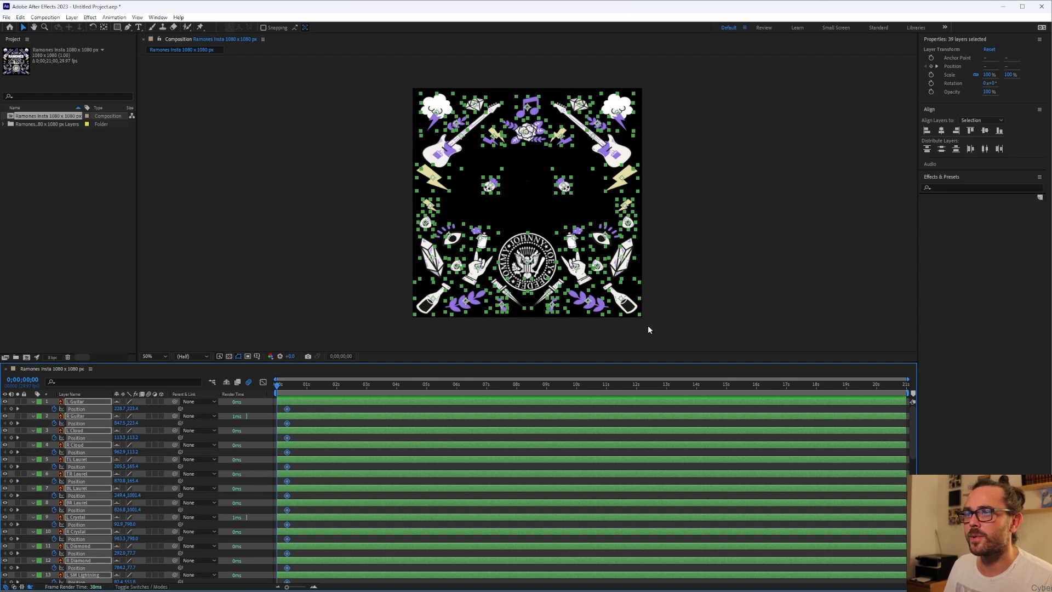
{"action": "key", "text": "h"}
{"action": "left_click_drag", "start_coordinate": [644, 325], "coordinate": [629, 306]}
{"action": "key", "text": "v"}
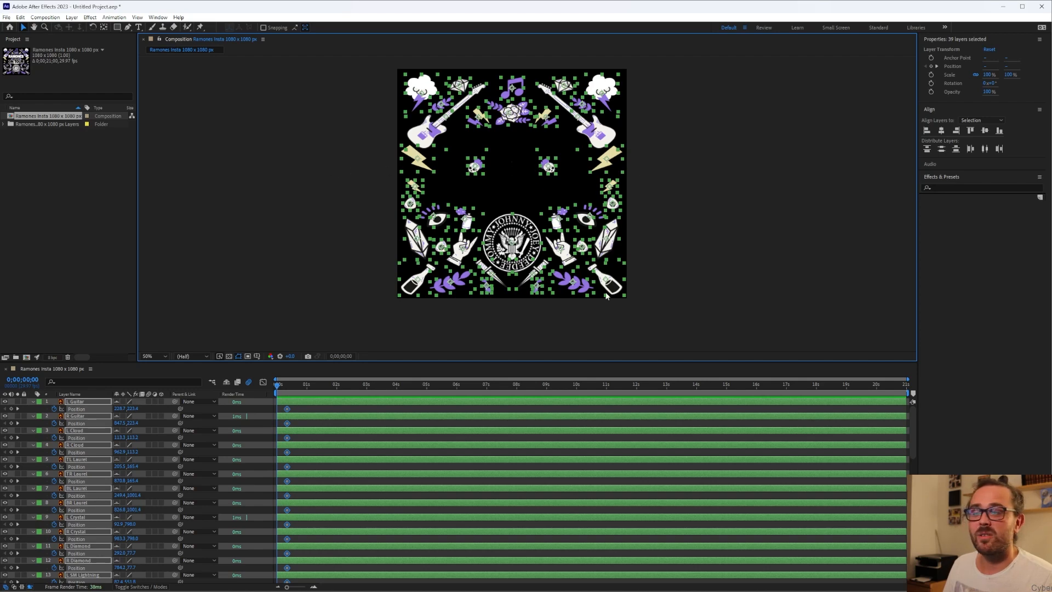
{"action": "key", "text": "ctrl+v"}
{"action": "left_click_drag", "start_coordinate": [597, 264], "coordinate": [626, 312]}
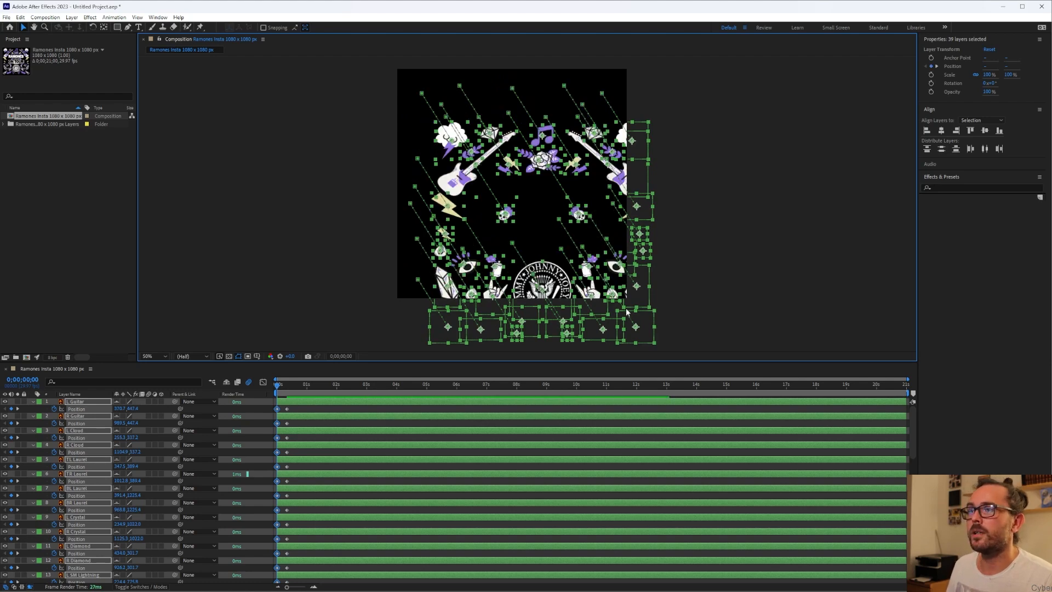
{"action": "key", "text": "ctrl+z"}
{"action": "left_click", "coordinate": [307, 410]}
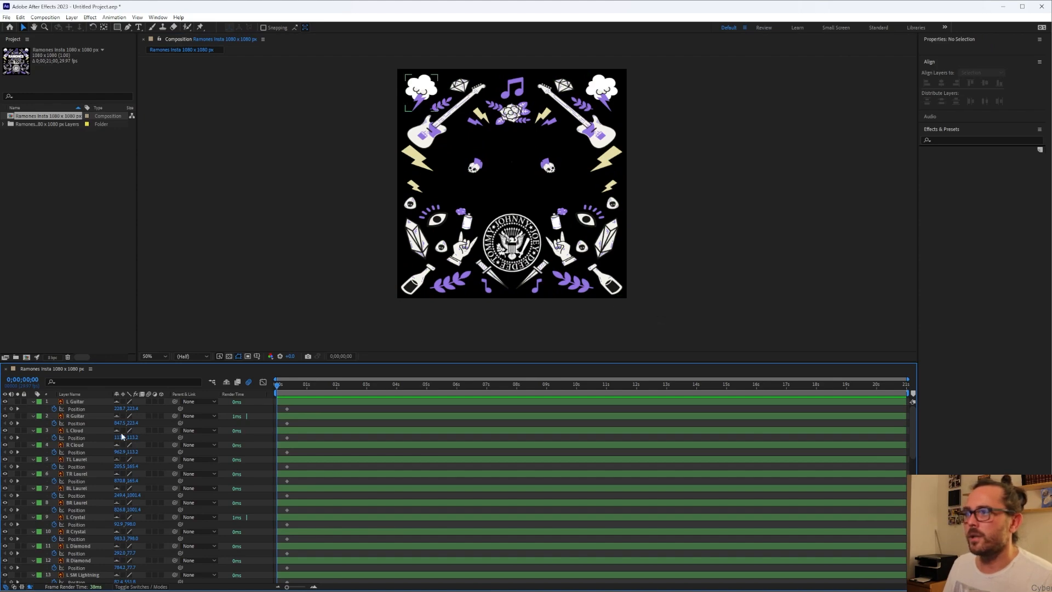
At 0;00;00;00, move the lower-right bottle, laurel, crystal, plectrum, rock hand, music note and knife outside the frame.
{"action": "left_click_drag", "start_coordinate": [615, 292], "coordinate": [648, 332]}
{"action": "left_click_drag", "start_coordinate": [580, 285], "coordinate": [582, 325]}
{"action": "left_click_drag", "start_coordinate": [606, 238], "coordinate": [646, 238]}
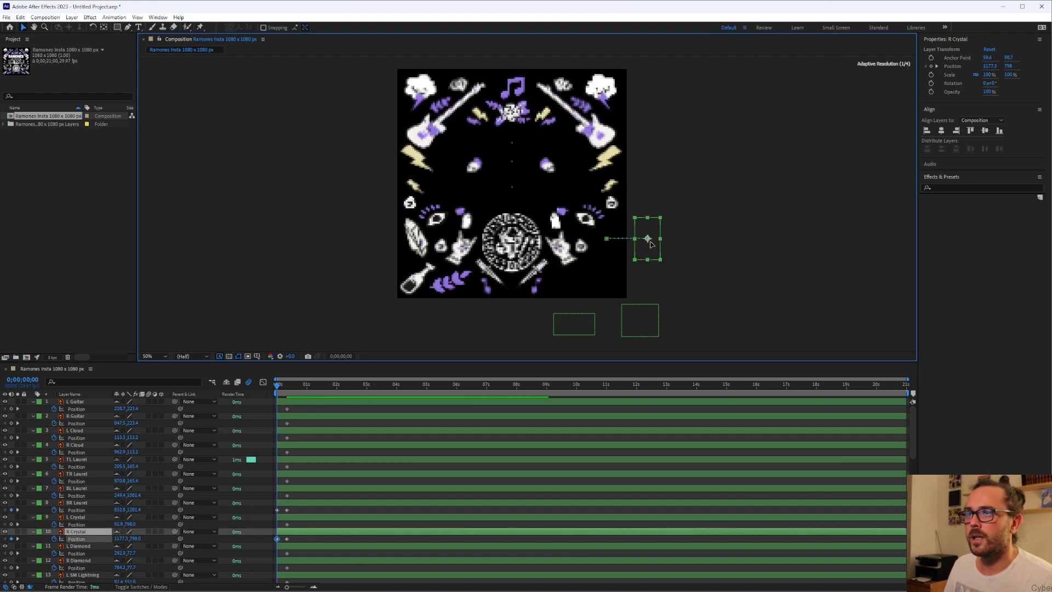
{"action": "left_click_drag", "start_coordinate": [582, 247], "coordinate": [649, 271]}
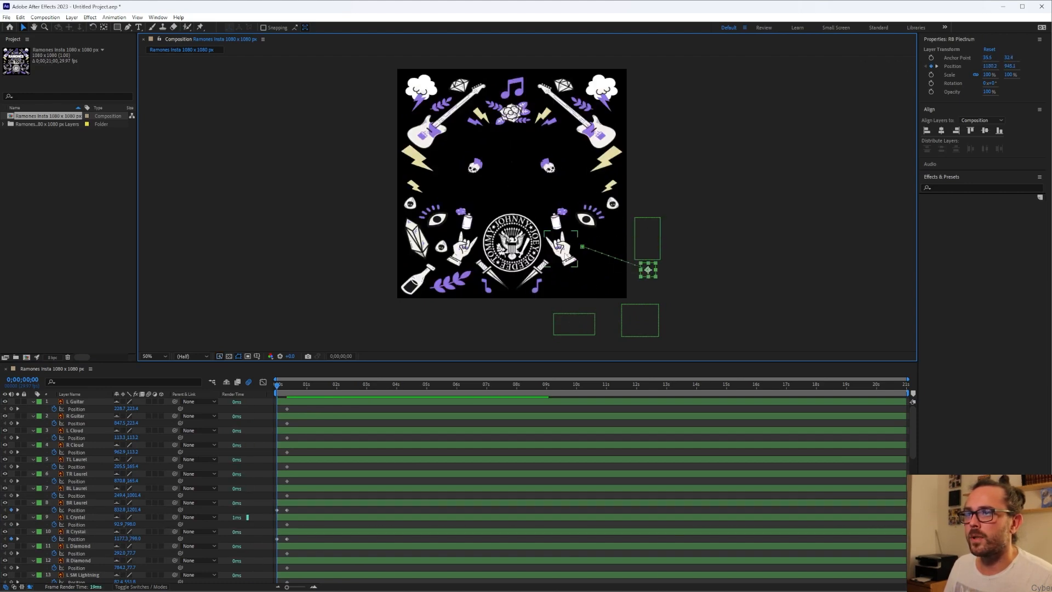
{"action": "left_click_drag", "start_coordinate": [565, 252], "coordinate": [606, 323]}
{"action": "left_click_drag", "start_coordinate": [535, 290], "coordinate": [534, 338]}
{"action": "left_click_drag", "start_coordinate": [546, 262], "coordinate": [492, 323]}
Move the lower-left music note, knife, laurel, rock hand and bottle below the frame at 0;00;00;00.
{"action": "left_click", "coordinate": [487, 290]}
{"action": "key", "text": "ctrl+z"}
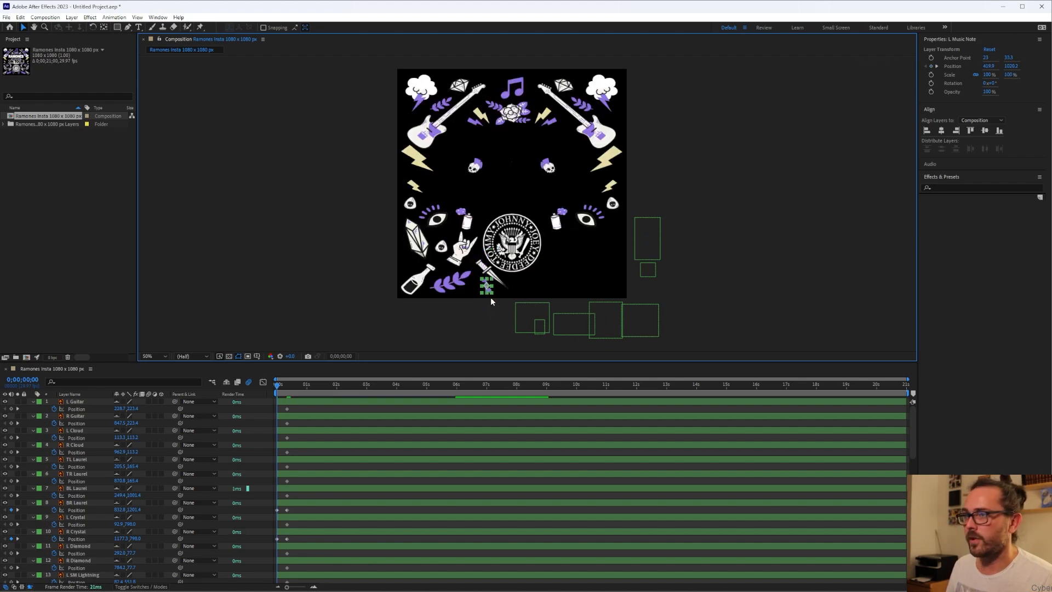
{"action": "left_click_drag", "start_coordinate": [487, 290], "coordinate": [489, 325]}
{"action": "left_click_drag", "start_coordinate": [454, 289], "coordinate": [455, 321]}
{"action": "left_click_drag", "start_coordinate": [463, 258], "coordinate": [396, 324]}
{"action": "left_click_drag", "start_coordinate": [416, 280], "coordinate": [376, 318]}
Move the left-side crystal, plectrums, eye, spray can and small and large lightning bolts past the frame's left edge.
{"action": "left_click_drag", "start_coordinate": [427, 247], "coordinate": [369, 247]}
{"action": "left_click", "coordinate": [441, 247]}
{"action": "left_click_drag", "start_coordinate": [438, 220], "coordinate": [363, 214]}
{"action": "left_click_drag", "start_coordinate": [464, 218], "coordinate": [369, 238]}
{"action": "left_click_drag", "start_coordinate": [415, 186], "coordinate": [375, 185]}
{"action": "left_click_drag", "start_coordinate": [428, 154], "coordinate": [386, 152]}
Move the left guitar, cloud, top-left laurel and left diamond outside the frame at 0;00;00;00.
{"action": "left_click_drag", "start_coordinate": [449, 137], "coordinate": [322, 137]}
{"action": "left_click_drag", "start_coordinate": [429, 110], "coordinate": [375, 58]}
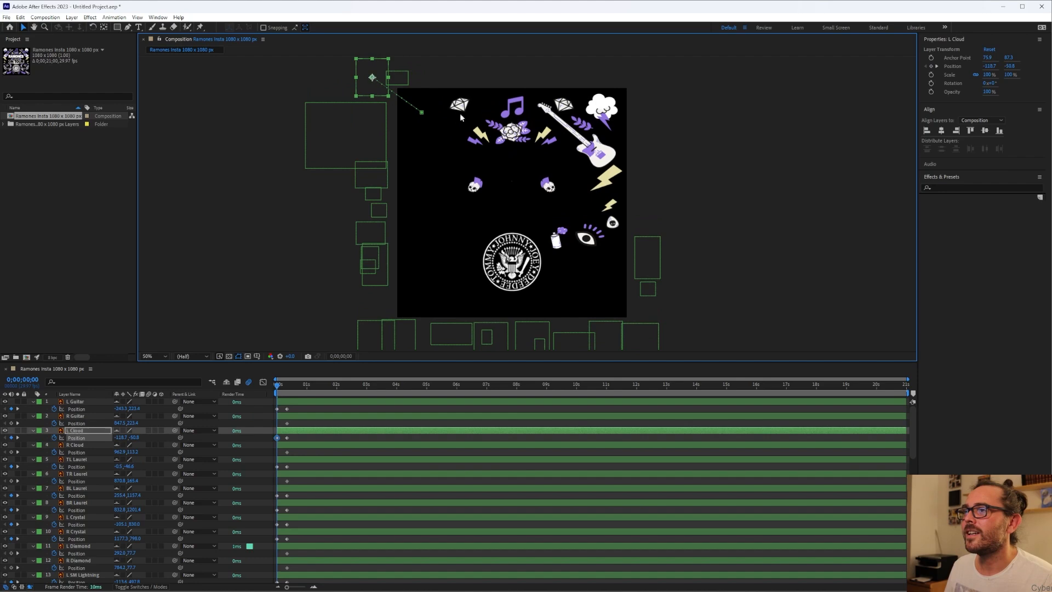
{"action": "left_click_drag", "start_coordinate": [459, 104], "coordinate": [460, 74]}
Move the Ramones crest below the frame and the remaining right-side illustrations, from spray can up to guitar, cloud, laurel and diamond, outside it.
{"action": "left_click_drag", "start_coordinate": [520, 276], "coordinate": [506, 352]}
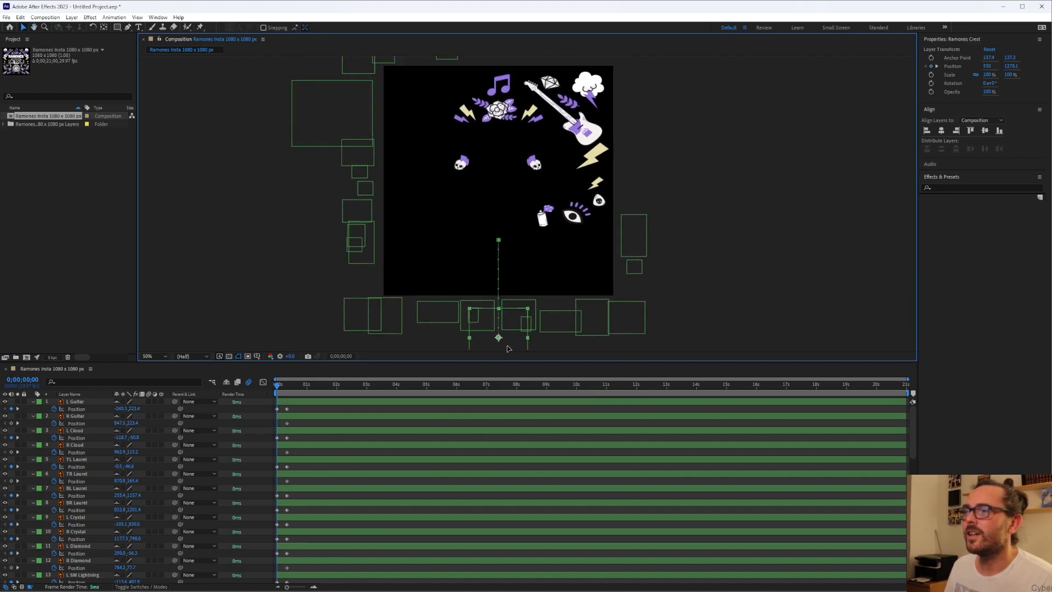
{"action": "left_click_drag", "start_coordinate": [548, 221], "coordinate": [684, 141]}
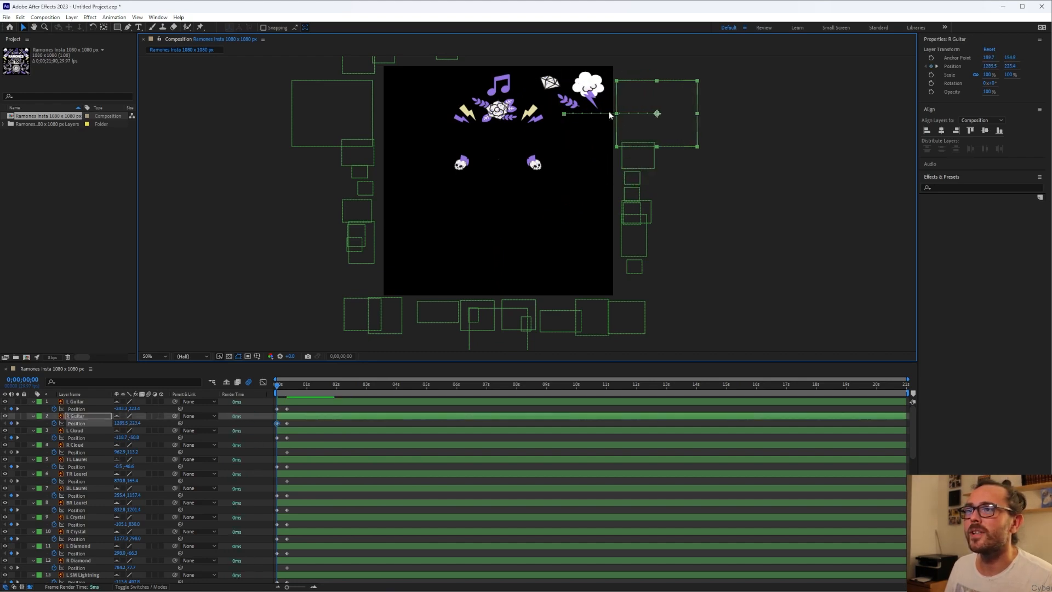
{"action": "left_click_drag", "start_coordinate": [569, 106], "coordinate": [636, 72]}
{"action": "left_click_drag", "start_coordinate": [551, 97], "coordinate": [552, 67]}
Move both punk skulls, both double lightning bolts, the centre music note and the centre flower outside the frame.
{"action": "left_click_drag", "start_coordinate": [535, 176], "coordinate": [653, 182]}
{"action": "left_click_drag", "start_coordinate": [464, 176], "coordinate": [371, 178]}
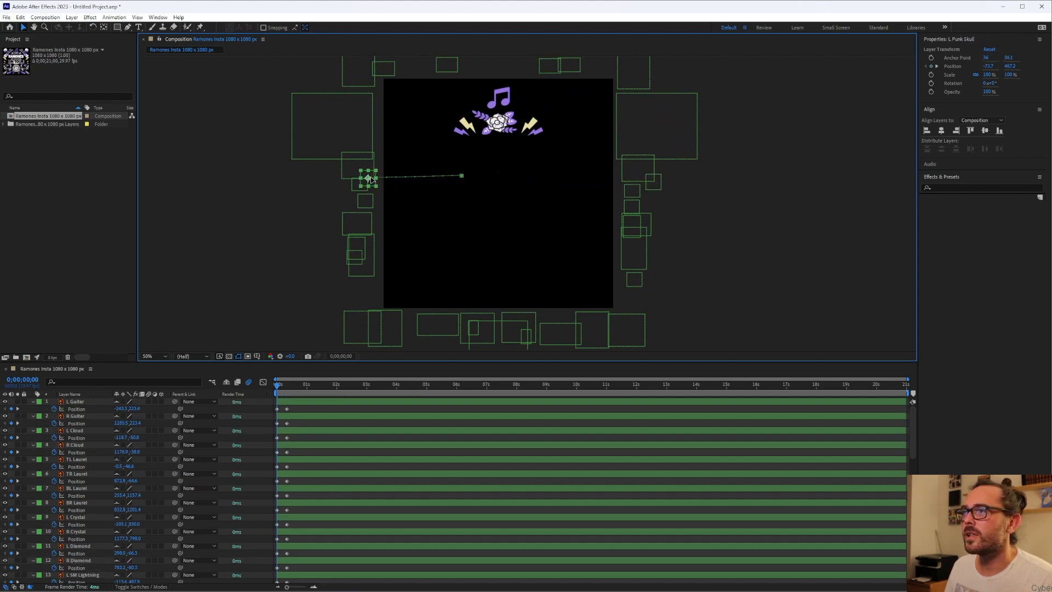
{"action": "left_click_drag", "start_coordinate": [456, 132], "coordinate": [352, 95]}
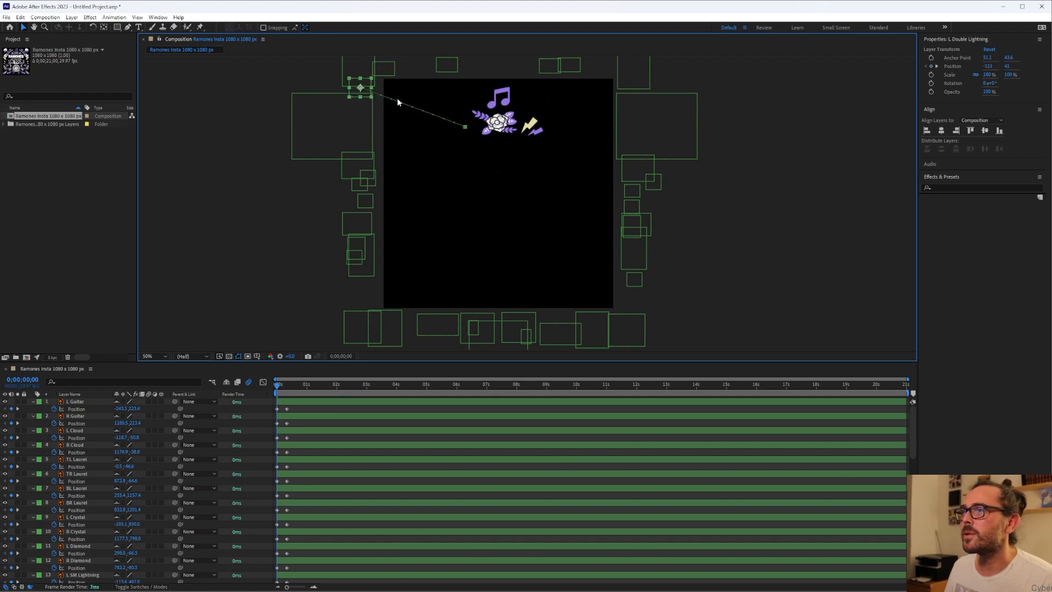
{"action": "left_click_drag", "start_coordinate": [506, 97], "coordinate": [506, 68]}
{"action": "left_click_drag", "start_coordinate": [520, 145], "coordinate": [589, 86]}
{"action": "left_click_drag", "start_coordinate": [495, 132], "coordinate": [498, 66]}
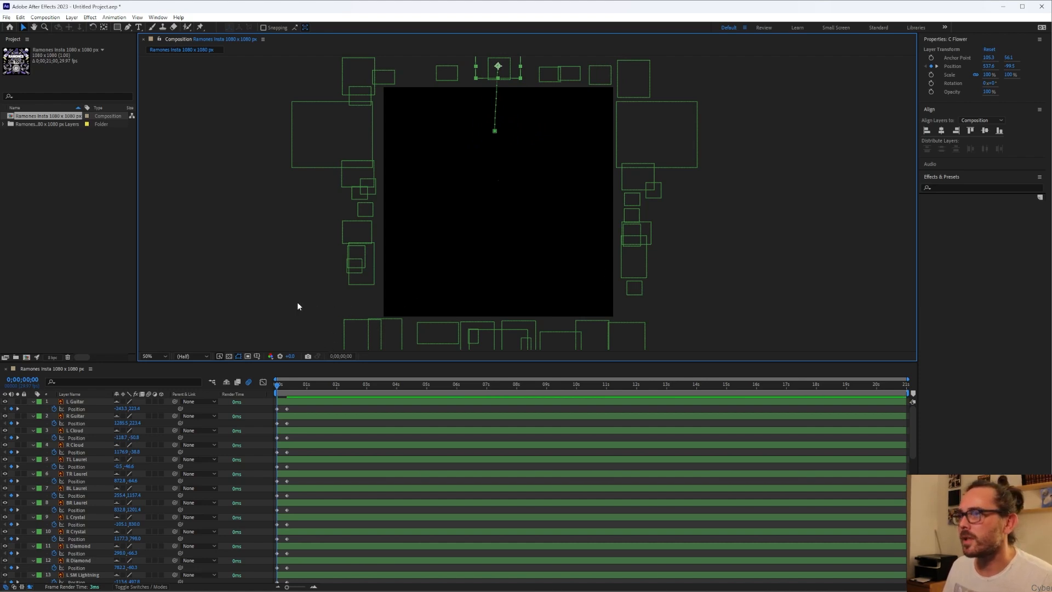
Preview the fly-in animation of the illustrations together with the scaling text from the start.
{"action": "key", "text": "space"}
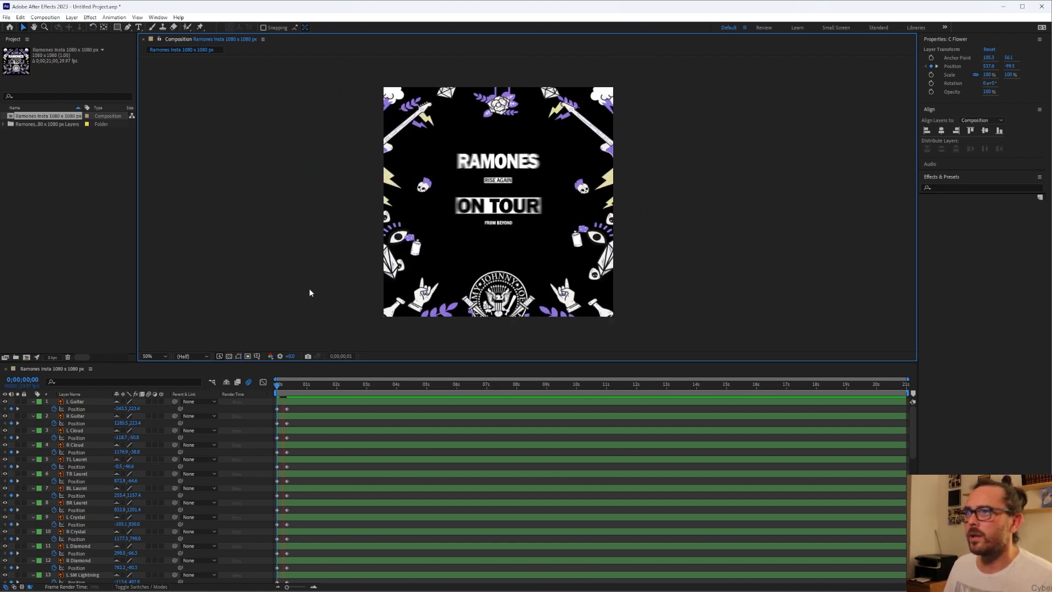
{"action": "key", "text": "space"}
{"action": "key", "text": "space"}
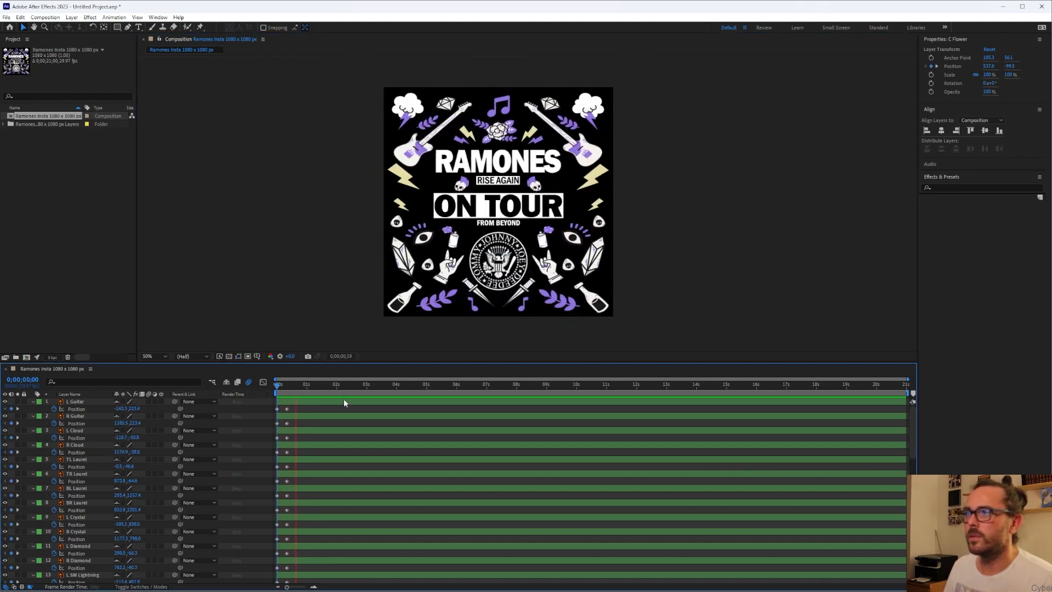
Select the Position keyframes of all the illustration layers and apply Easy Ease to them.
{"action": "scroll", "coordinate": [340, 442], "scroll_direction": "down", "scroll_amount": 10}
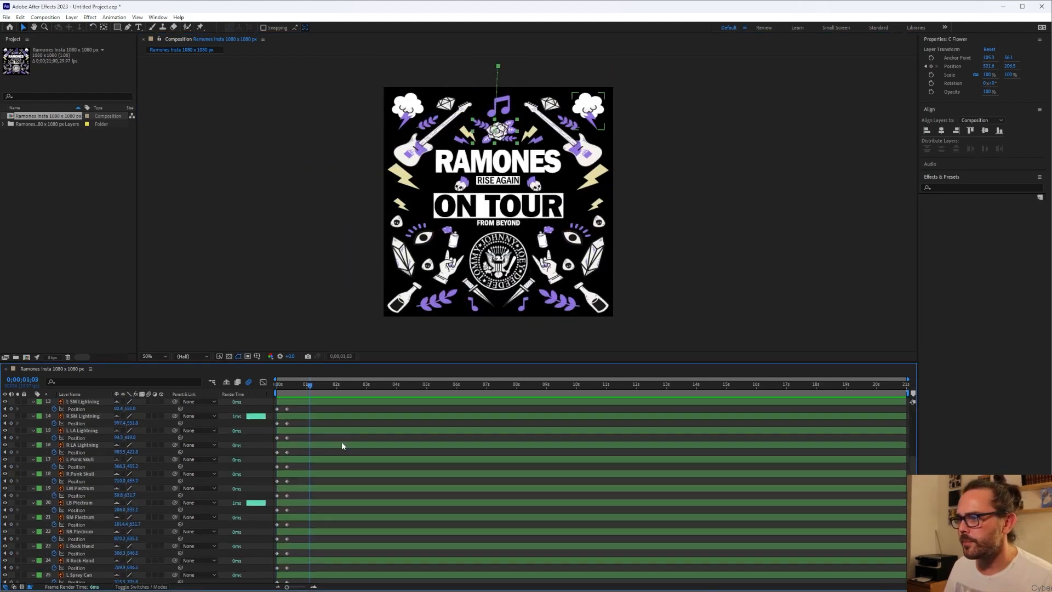
{"action": "left_click_drag", "start_coordinate": [291, 529], "coordinate": [275, 396]}
{"action": "scroll", "coordinate": [277, 397], "scroll_direction": "up", "scroll_amount": 4}
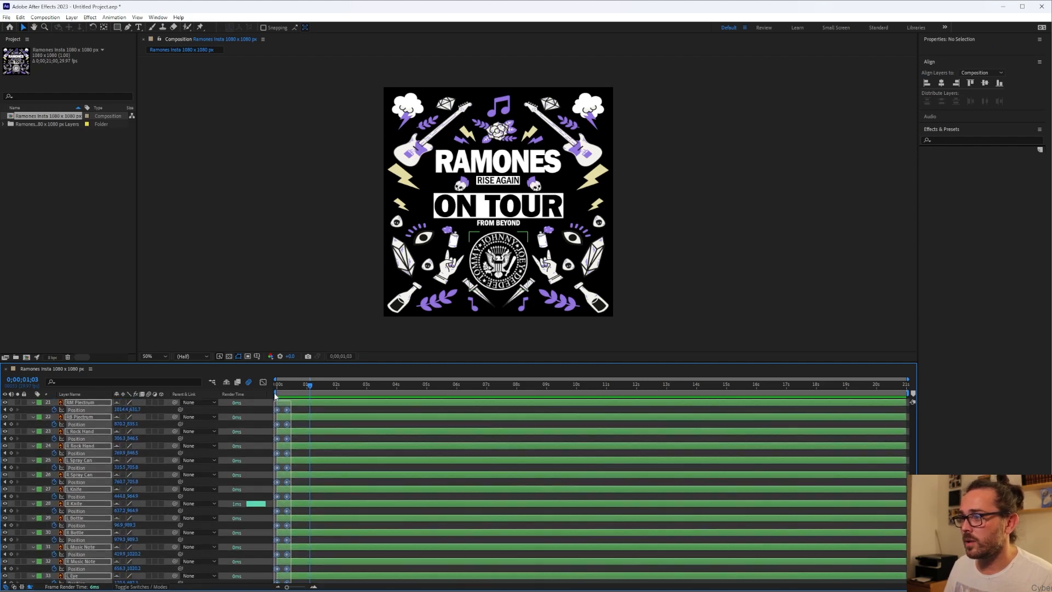
{"action": "scroll", "coordinate": [276, 397], "scroll_direction": "up", "scroll_amount": 3}
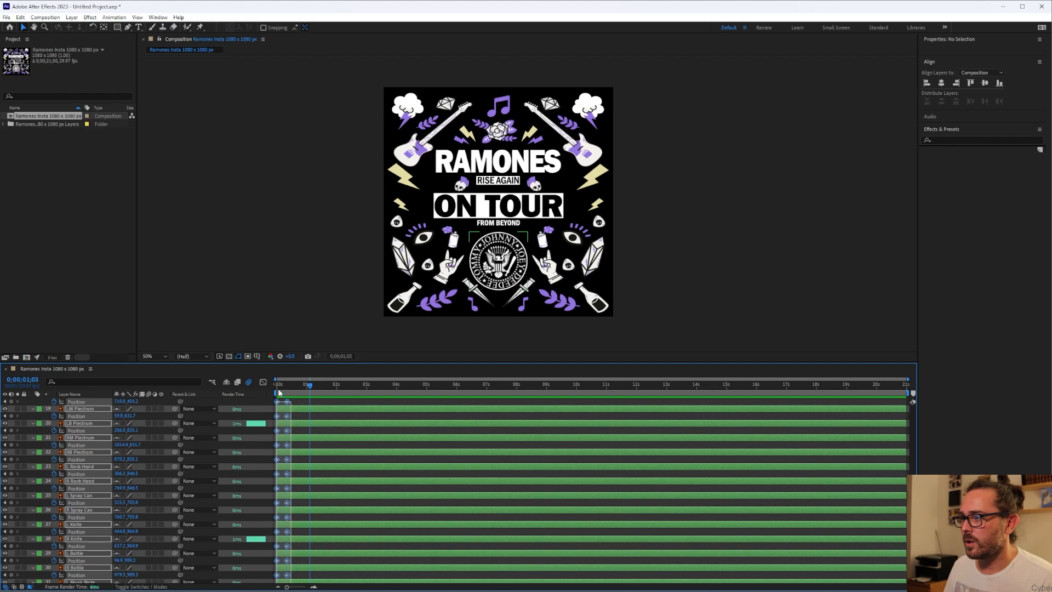
{"action": "scroll", "coordinate": [275, 395], "scroll_direction": "up", "scroll_amount": 3}
{"action": "scroll", "coordinate": [276, 396], "scroll_direction": "up", "scroll_amount": 2}
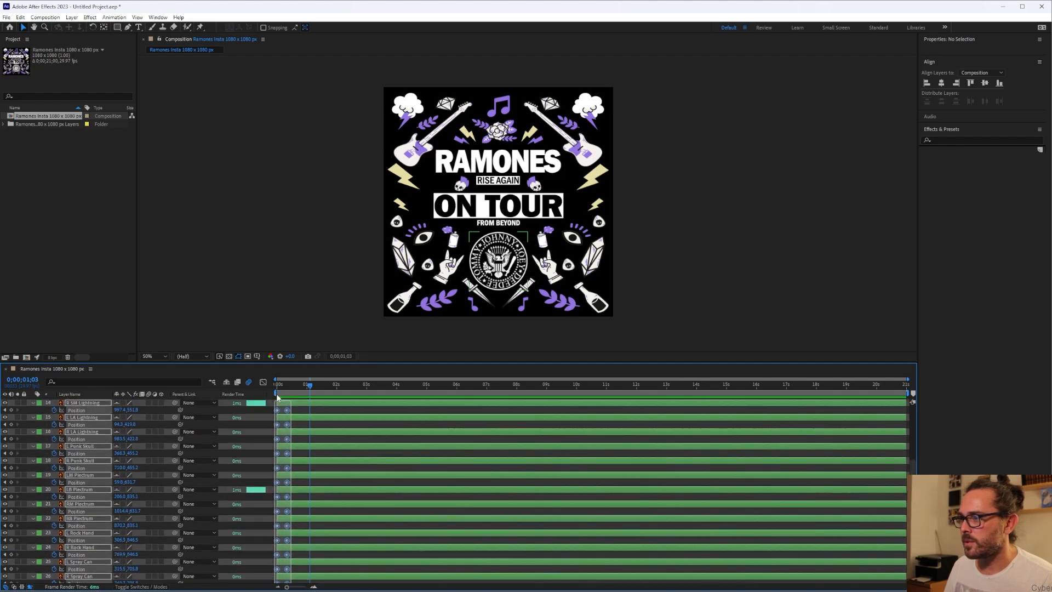
{"action": "scroll", "coordinate": [276, 397], "scroll_direction": "up", "scroll_amount": 2}
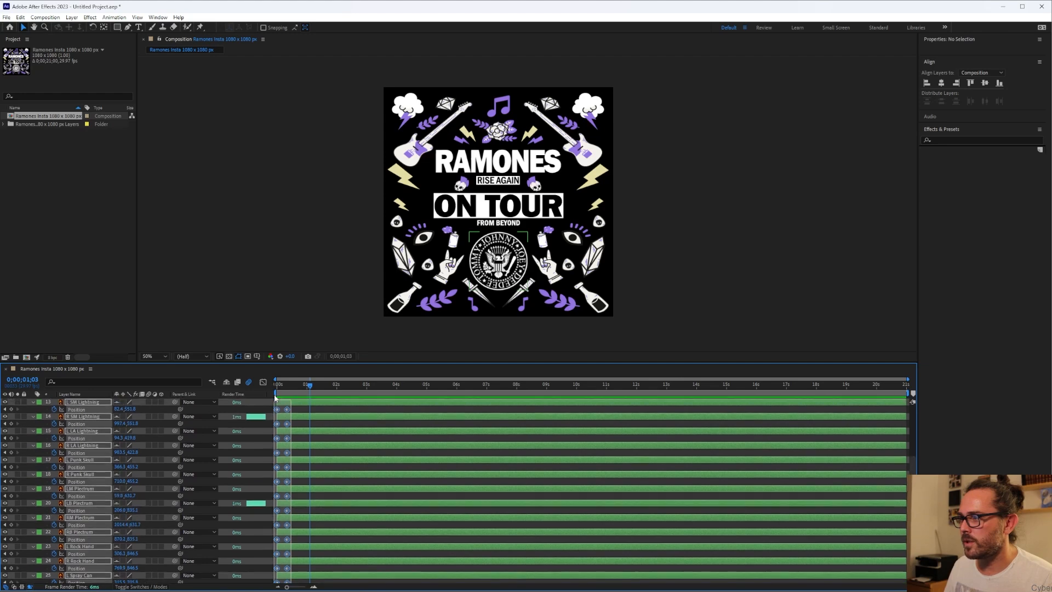
{"action": "scroll", "coordinate": [276, 398], "scroll_direction": "up", "scroll_amount": 4}
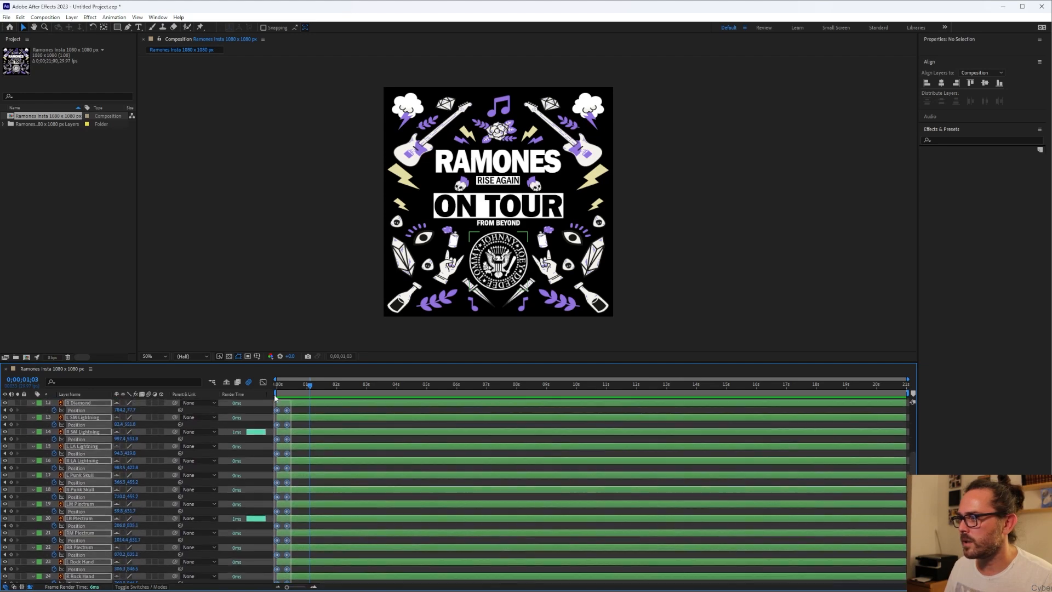
{"action": "scroll", "coordinate": [276, 397], "scroll_direction": "up", "scroll_amount": 3}
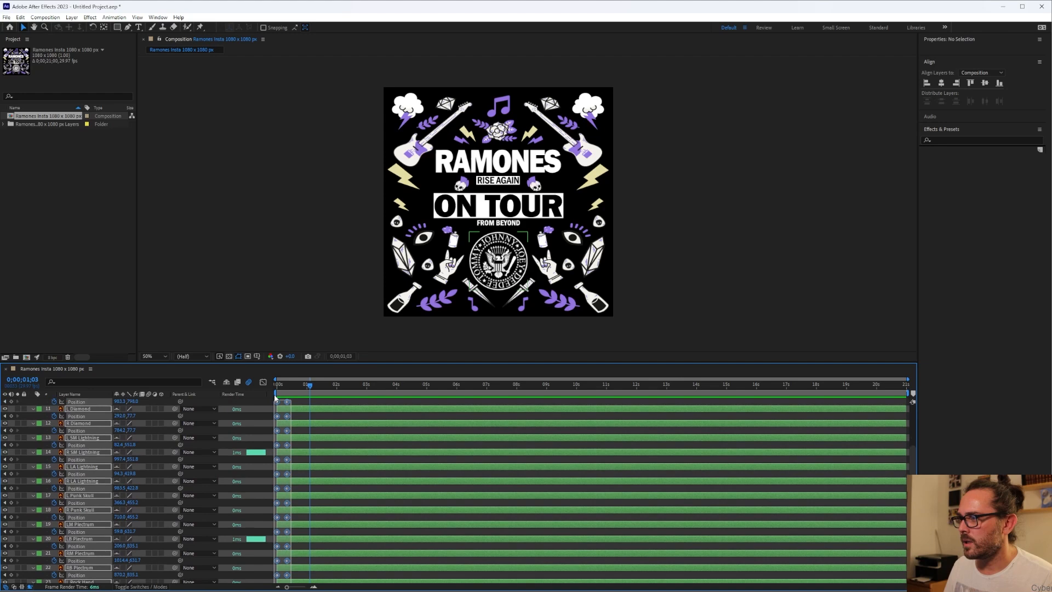
{"action": "scroll", "coordinate": [275, 397], "scroll_direction": "up", "scroll_amount": 2}
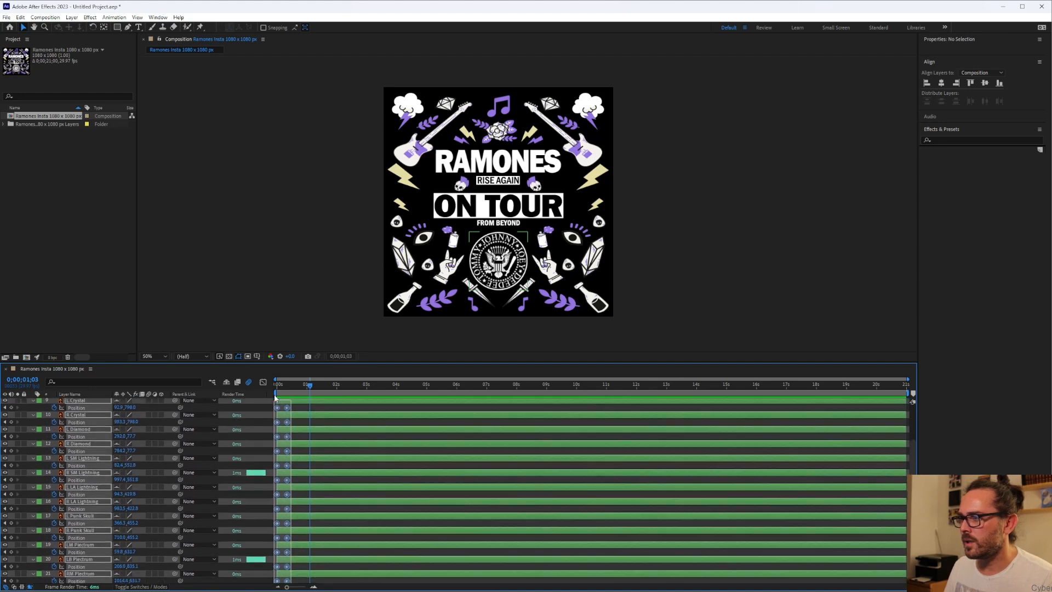
{"action": "scroll", "coordinate": [275, 397], "scroll_direction": "up", "scroll_amount": 3}
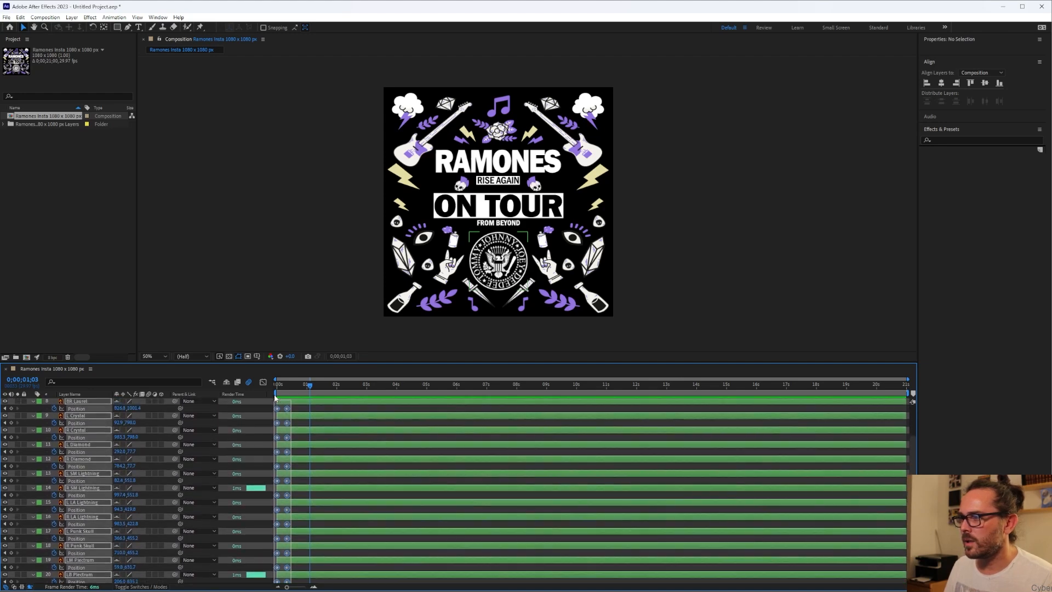
{"action": "scroll", "coordinate": [276, 397], "scroll_direction": "up", "scroll_amount": 2}
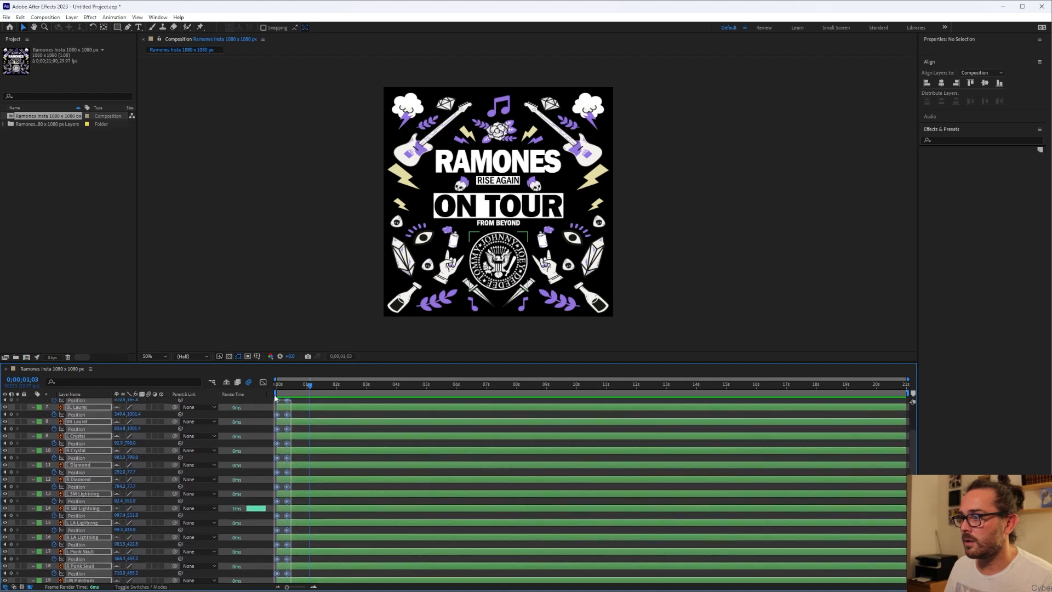
{"action": "scroll", "coordinate": [276, 397], "scroll_direction": "up", "scroll_amount": 4}
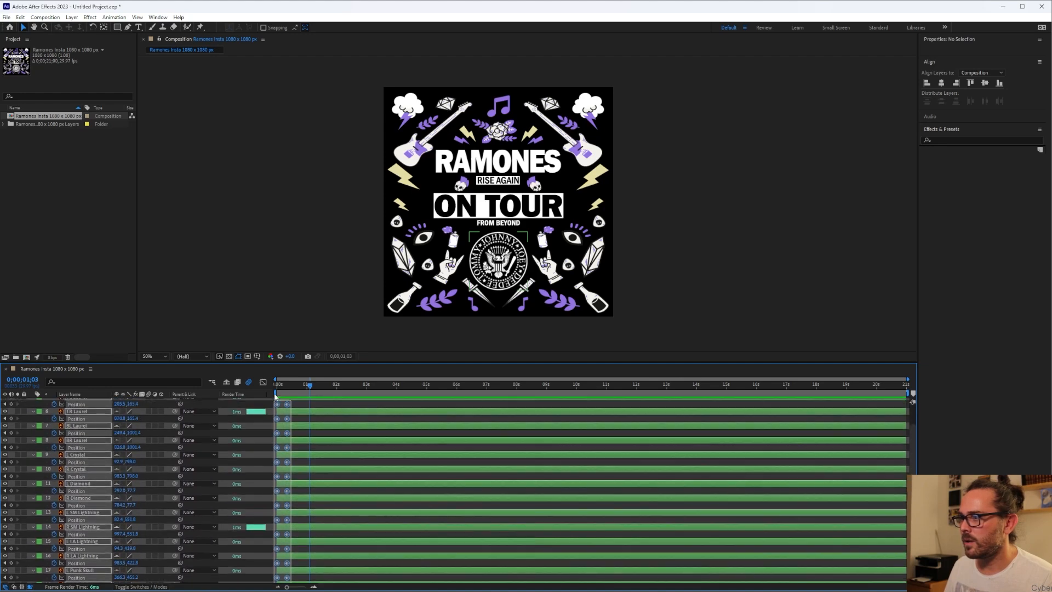
{"action": "scroll", "coordinate": [275, 397], "scroll_direction": "up", "scroll_amount": 4}
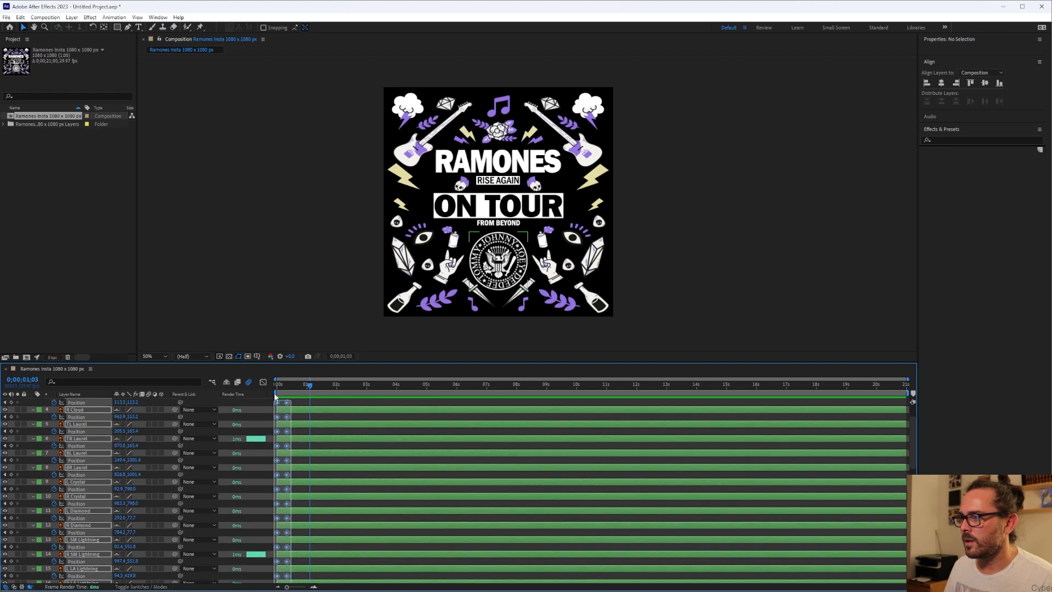
{"action": "scroll", "coordinate": [276, 398], "scroll_direction": "up", "scroll_amount": 3}
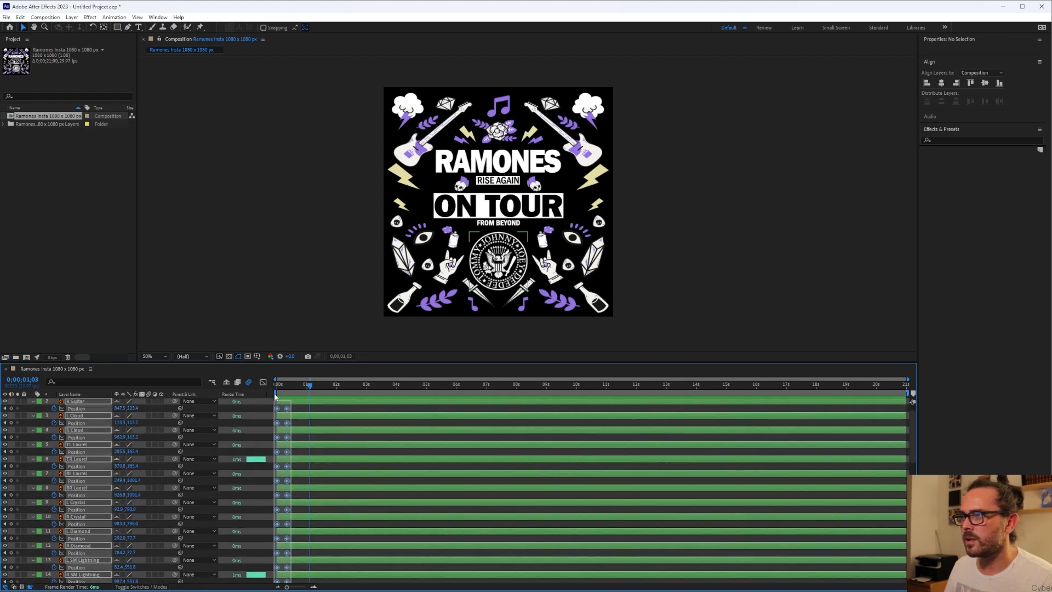
{"action": "scroll", "coordinate": [276, 397], "scroll_direction": "up", "scroll_amount": 2}
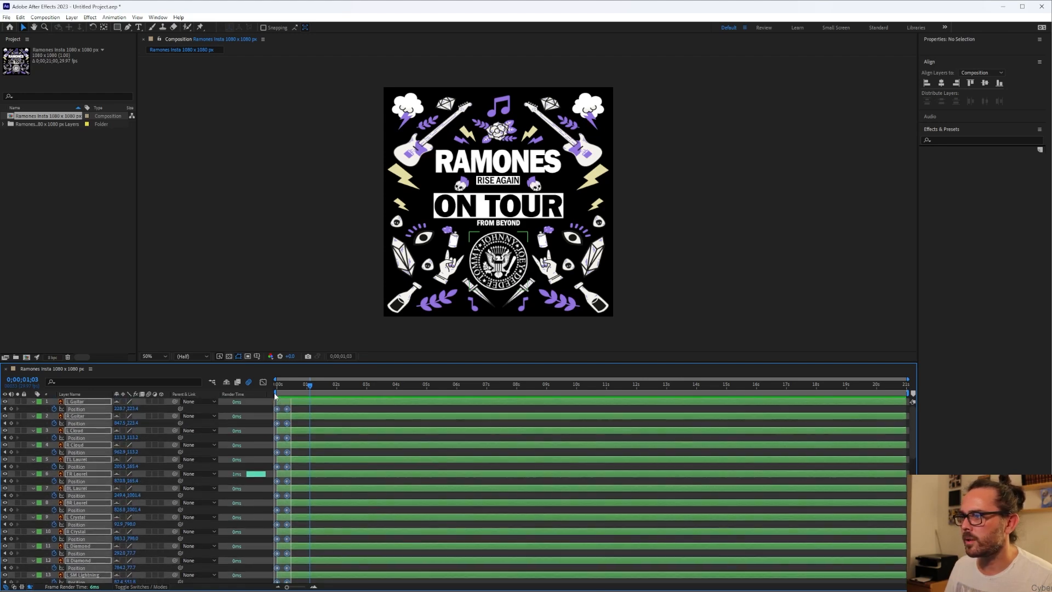
{"action": "key", "text": "ctrl+a"}
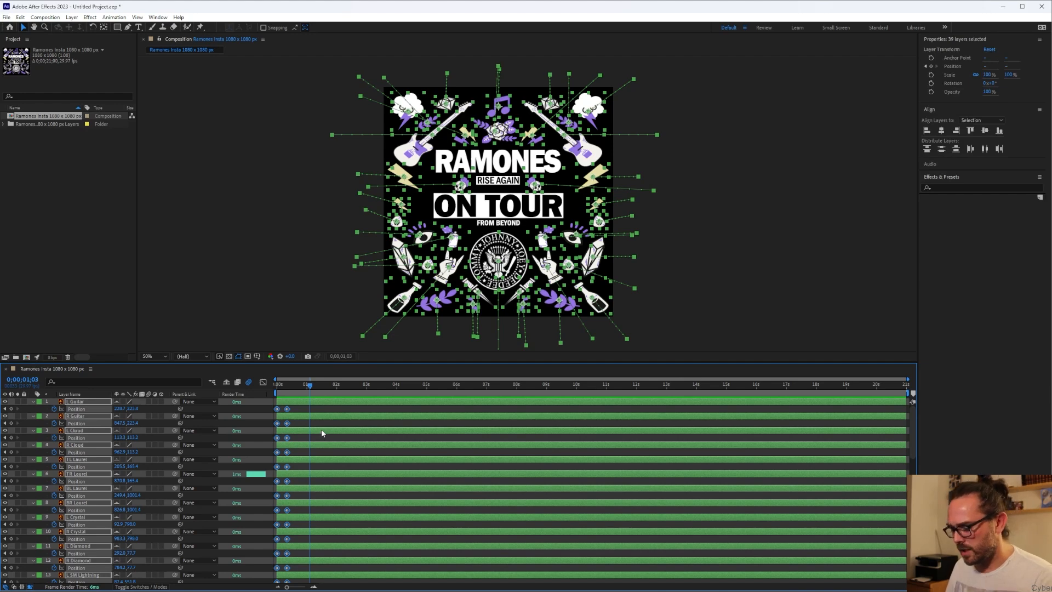
{"action": "key", "text": "F9"}
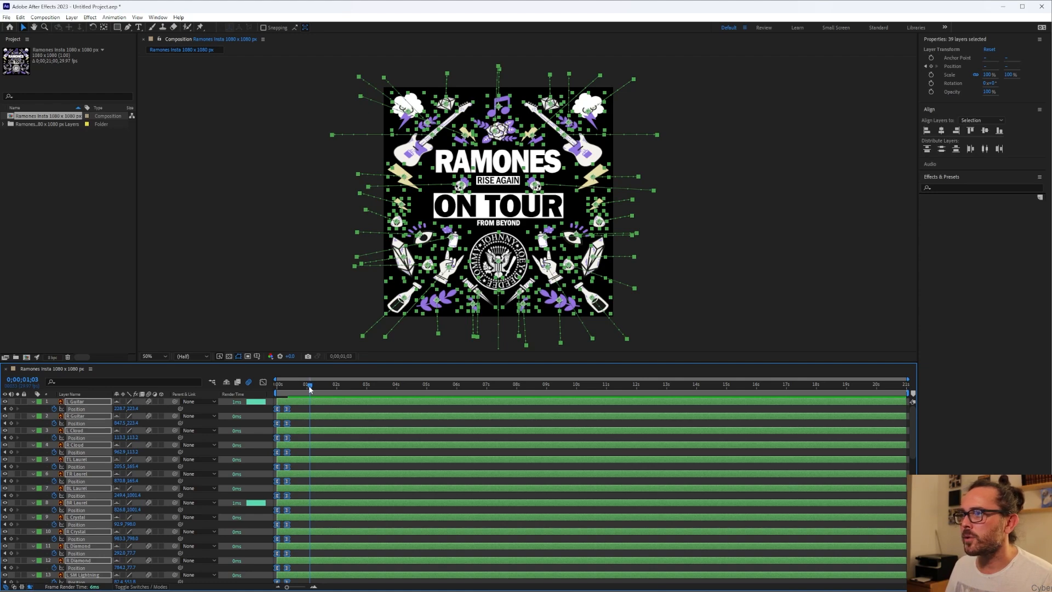
Preview the eased fly-in animation of the illustrations several times from the start.
{"action": "key", "text": "Home"}
{"action": "key", "text": "space"}
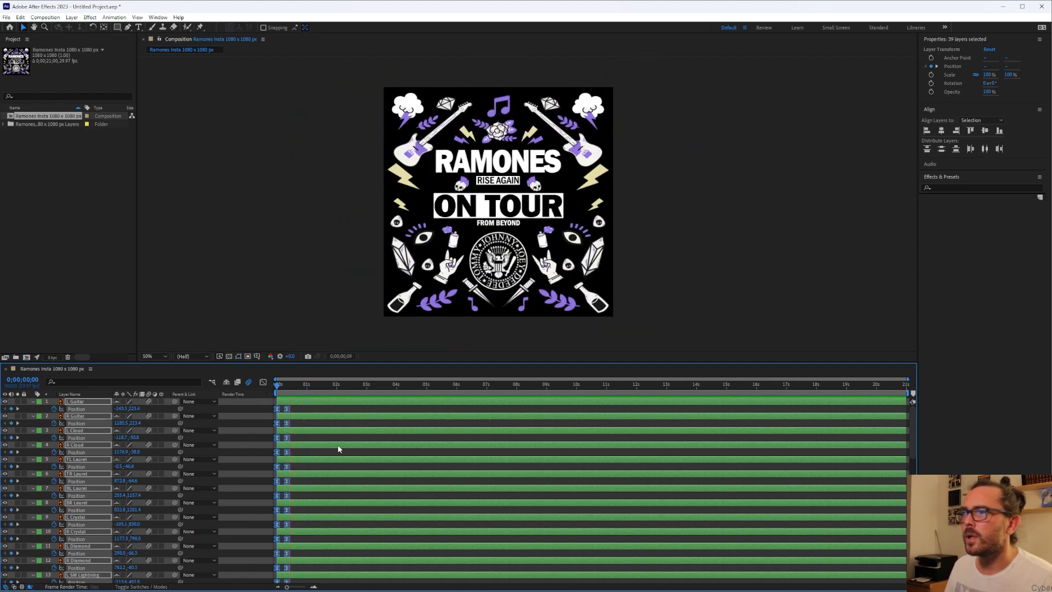
{"action": "key", "text": "space"}
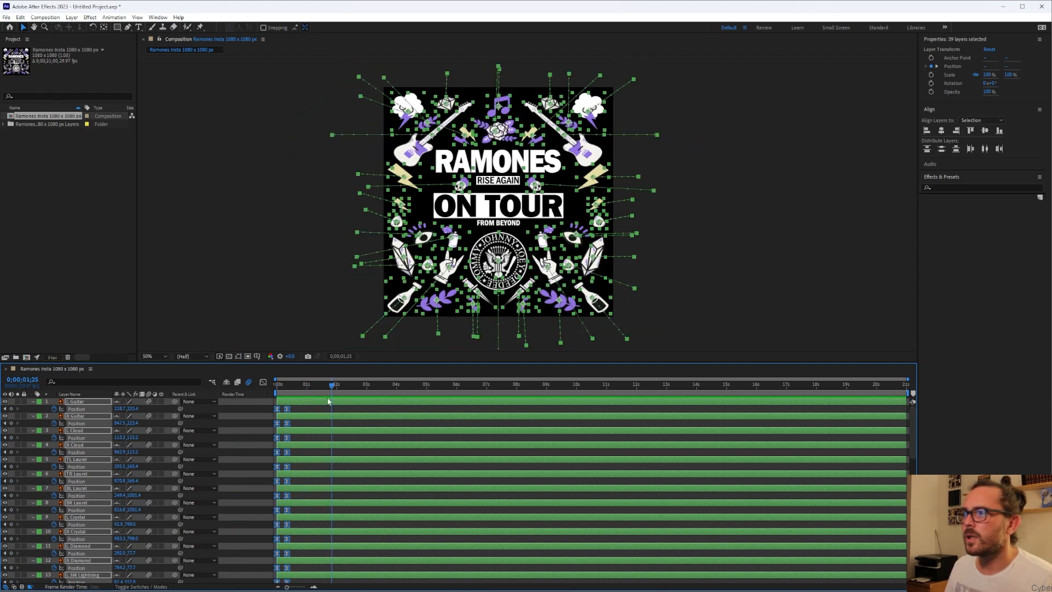
{"action": "key", "text": "Home"}
{"action": "key", "text": "space"}
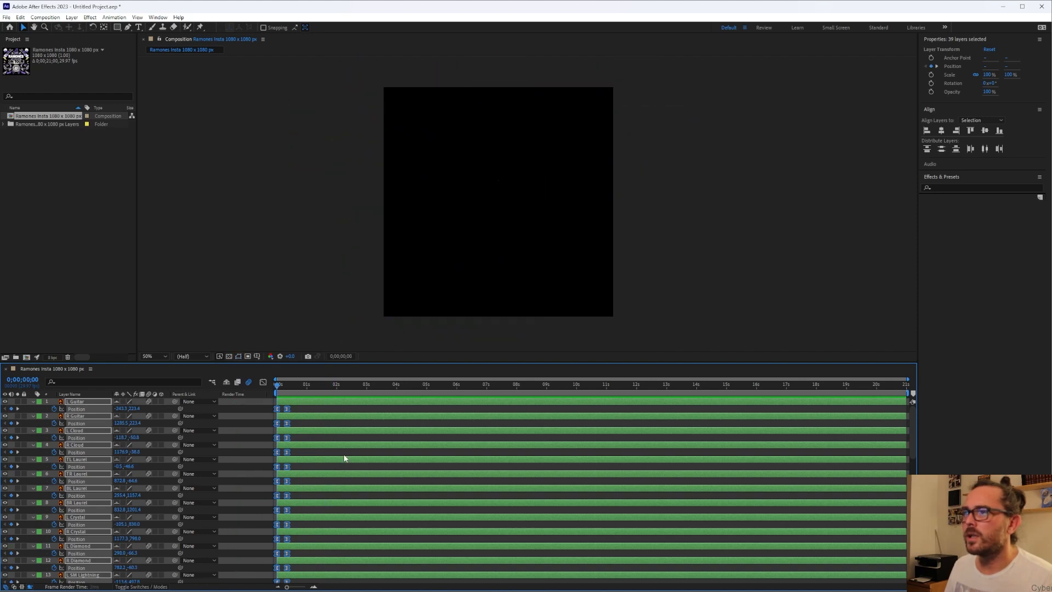
{"action": "key", "text": "space"}
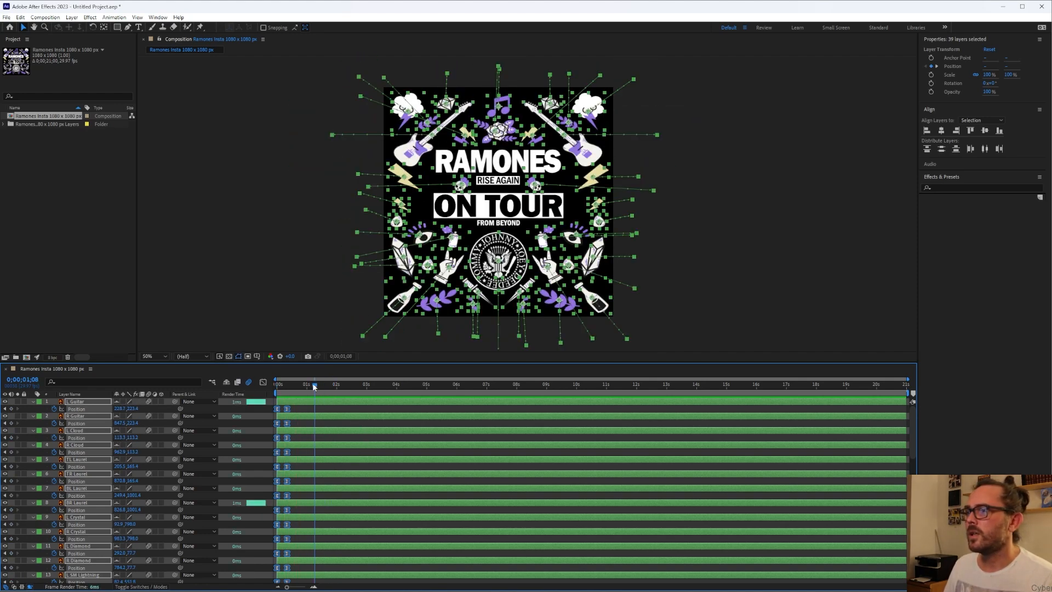
{"action": "key", "text": "Home"}
{"action": "key", "text": "space"}
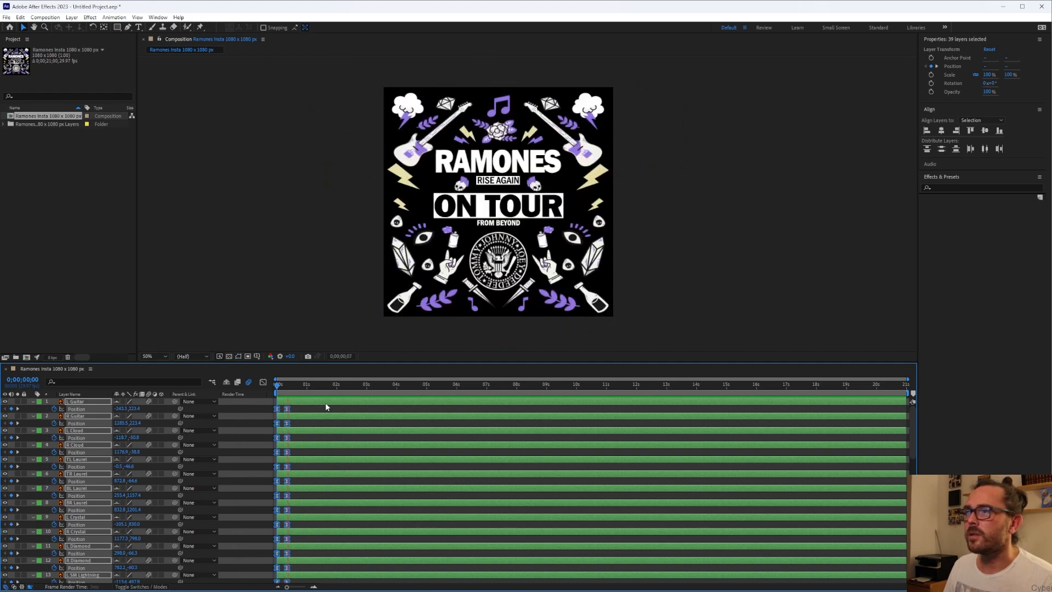
{"action": "key", "text": "space"}
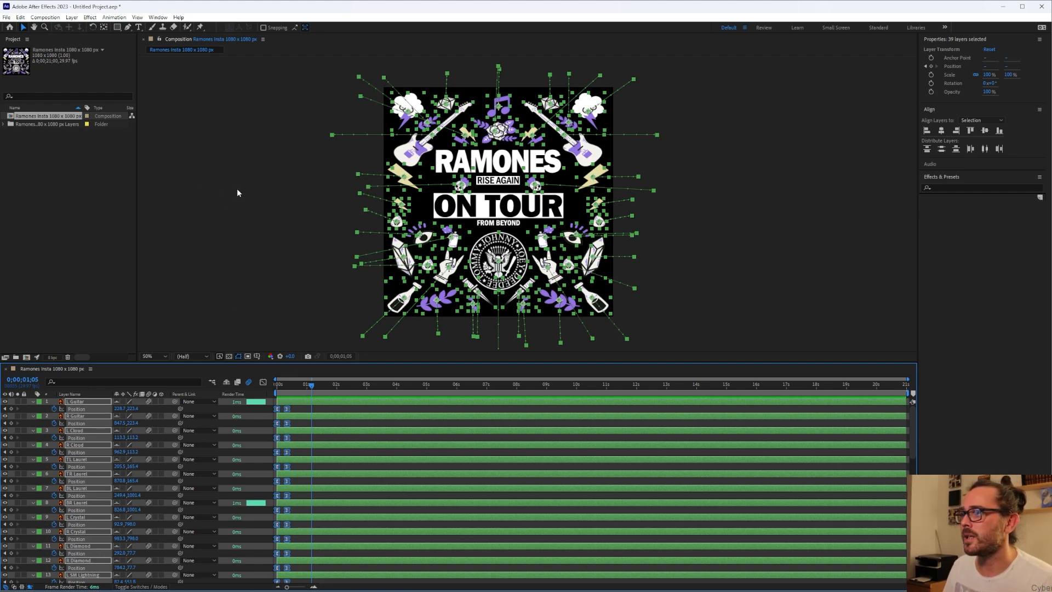
{"action": "scroll", "coordinate": [249, 456], "scroll_direction": "down", "scroll_amount": 2}
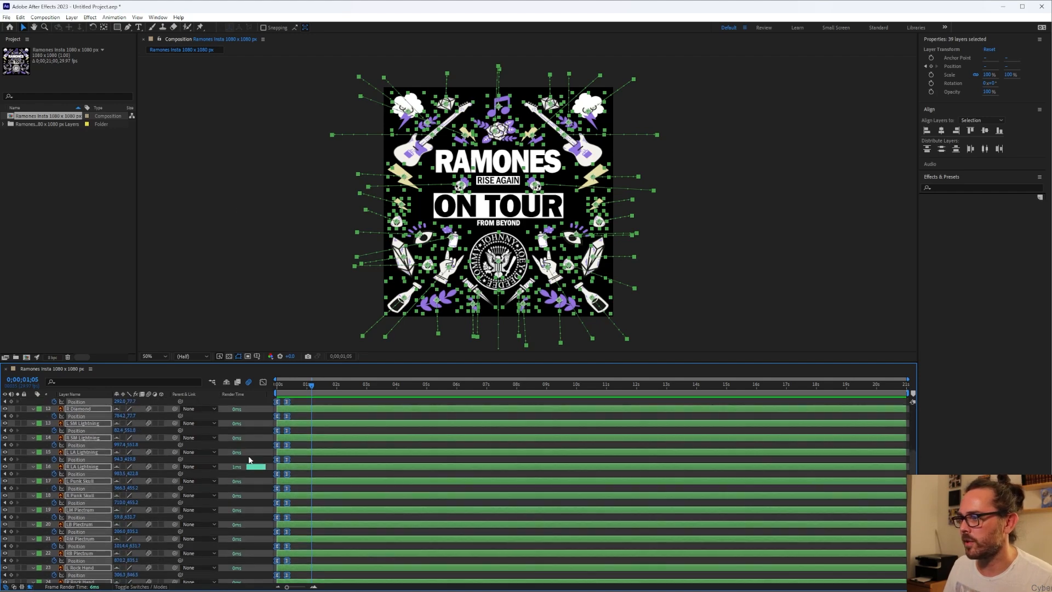
{"action": "scroll", "coordinate": [249, 459], "scroll_direction": "up", "scroll_amount": 2}
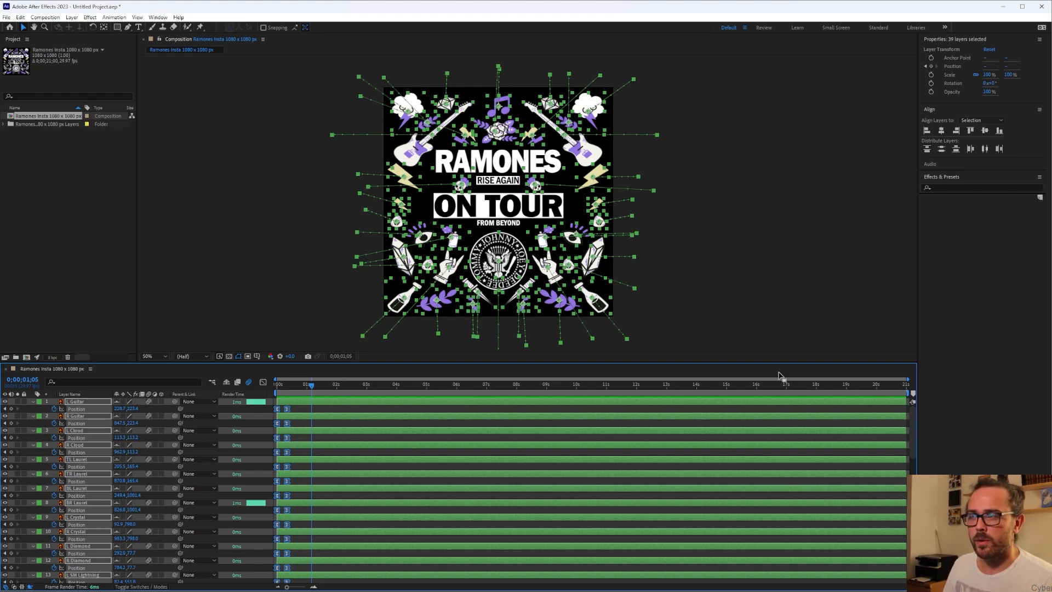
Set the composition's duration to 0;00;05;00.
{"action": "left_click", "coordinate": [50, 19]}
{"action": "left_click", "coordinate": [61, 41]}
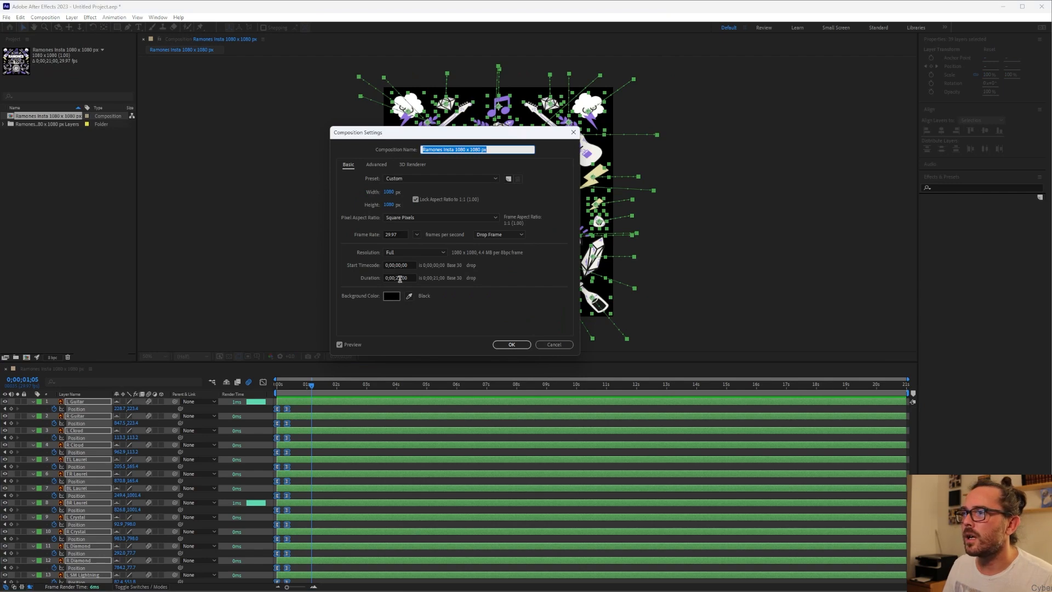
{"action": "left_click", "coordinate": [400, 278]}
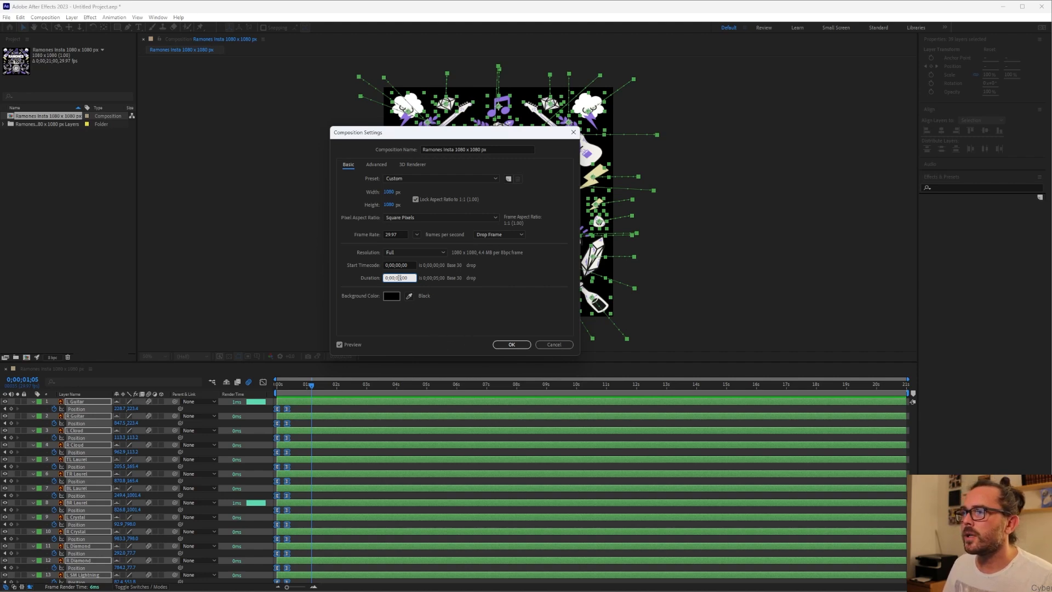
{"action": "left_click", "coordinate": [501, 345]}
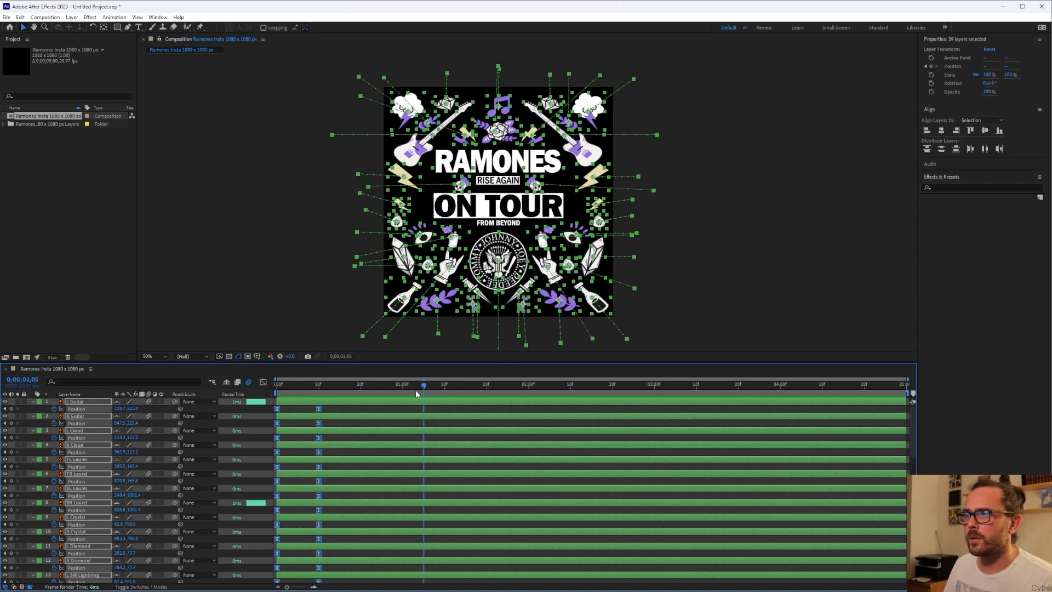
Preview the opening of the shortened composition from 0;00;00;00.
{"action": "left_click_drag", "start_coordinate": [423, 387], "coordinate": [275, 385]}
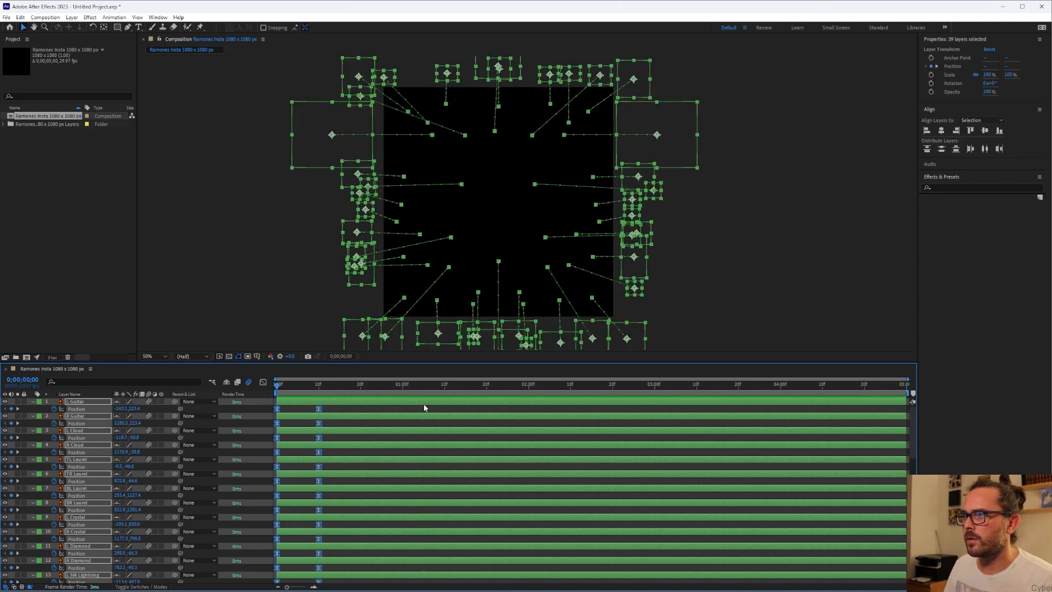
{"action": "key", "text": "space"}
{"action": "left_click", "coordinate": [369, 386]}
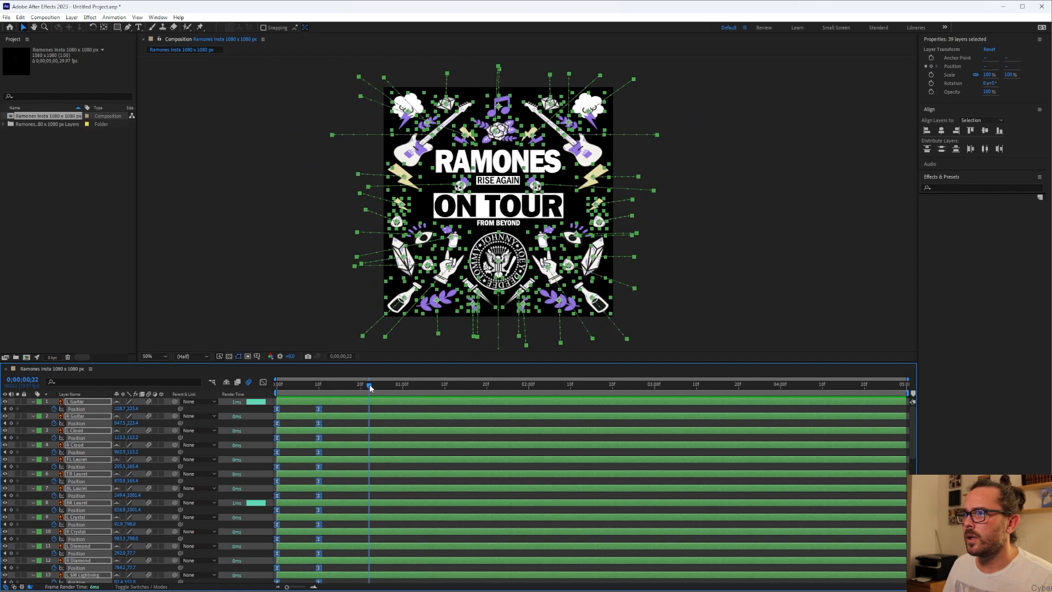
From 0;00;00;00, sequence all the selected illustration layers with Overlap enabled, a duration of 0;00;04;28 and the transition off.
{"action": "left_click_drag", "start_coordinate": [370, 388], "coordinate": [275, 385]}
{"action": "scroll", "coordinate": [155, 458], "scroll_direction": "down", "scroll_amount": 3}
{"action": "scroll", "coordinate": [155, 460], "scroll_direction": "down", "scroll_amount": 8}
{"action": "scroll", "coordinate": [156, 460], "scroll_direction": "down", "scroll_amount": 3}
{"action": "scroll", "coordinate": [157, 460], "scroll_direction": "up", "scroll_amount": 12}
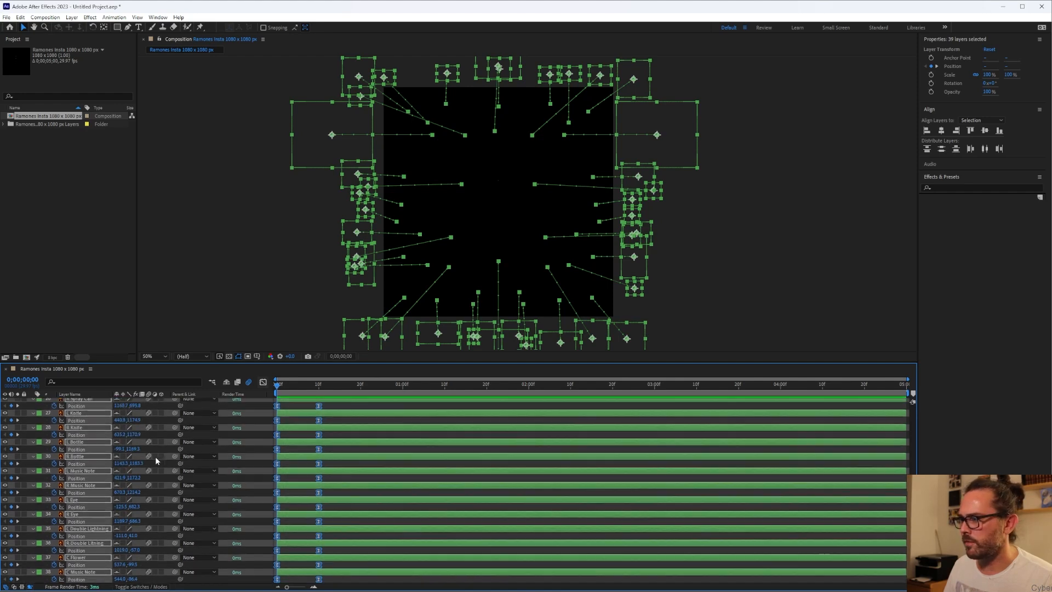
{"action": "scroll", "coordinate": [157, 460], "scroll_direction": "up", "scroll_amount": 3}
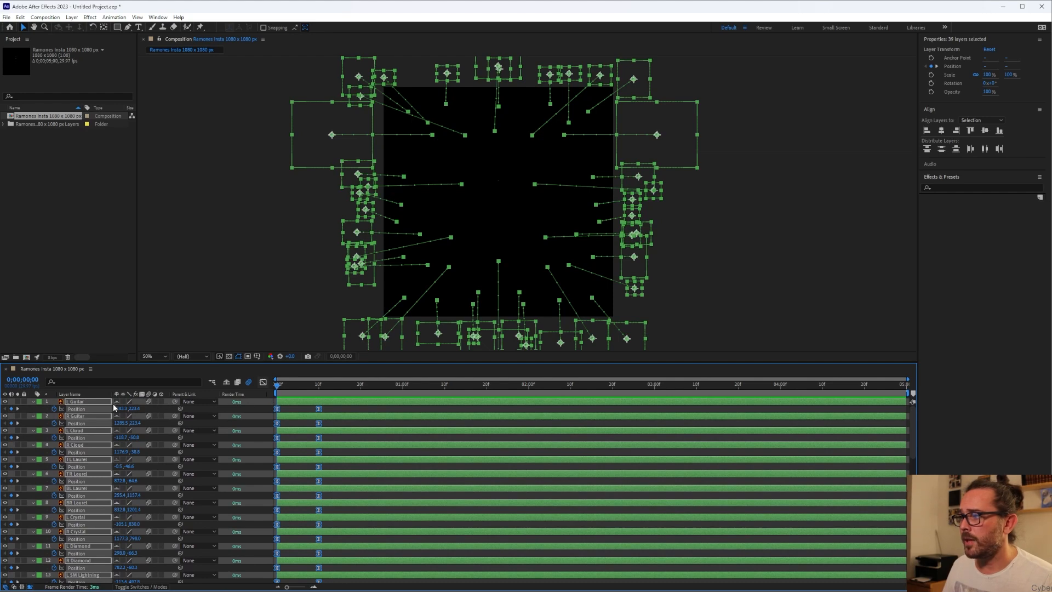
{"action": "right_click", "coordinate": [101, 404]}
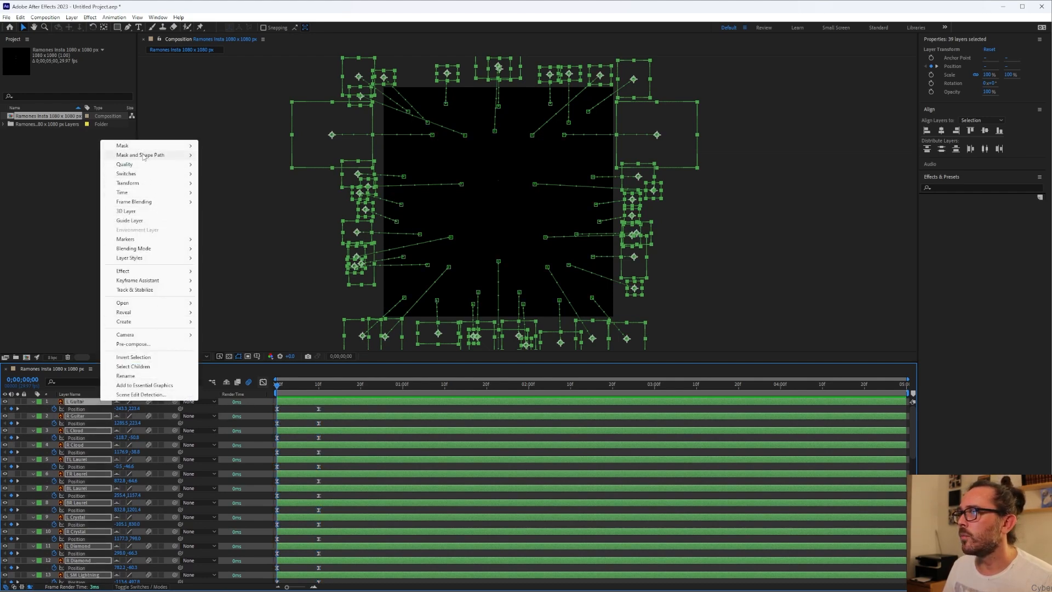
{"action": "mouse_move", "coordinate": [152, 281]}
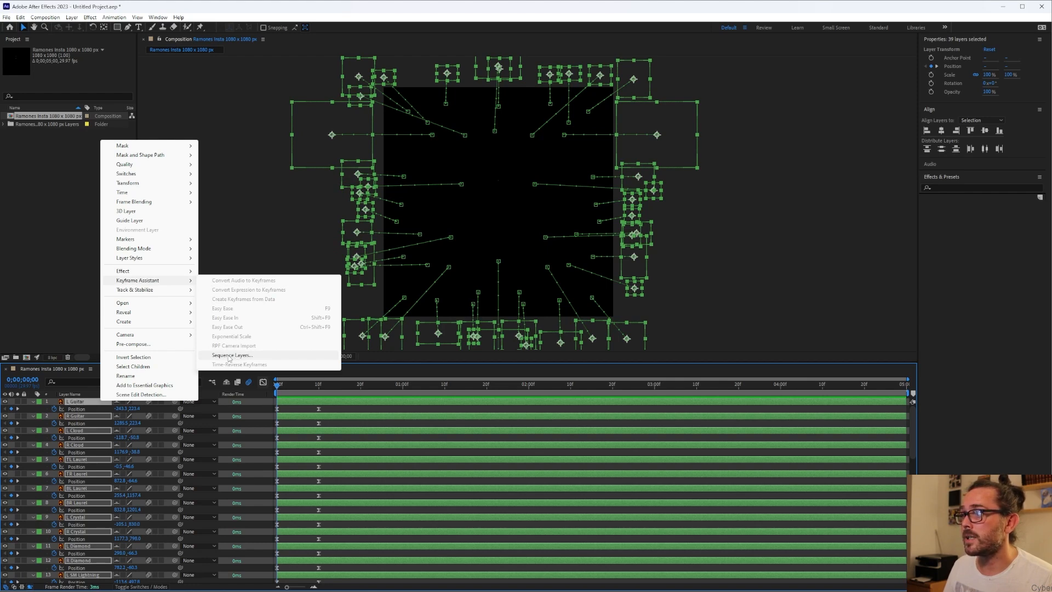
{"action": "left_click", "coordinate": [229, 356]}
{"action": "left_click_drag", "start_coordinate": [539, 261], "coordinate": [330, 218]}
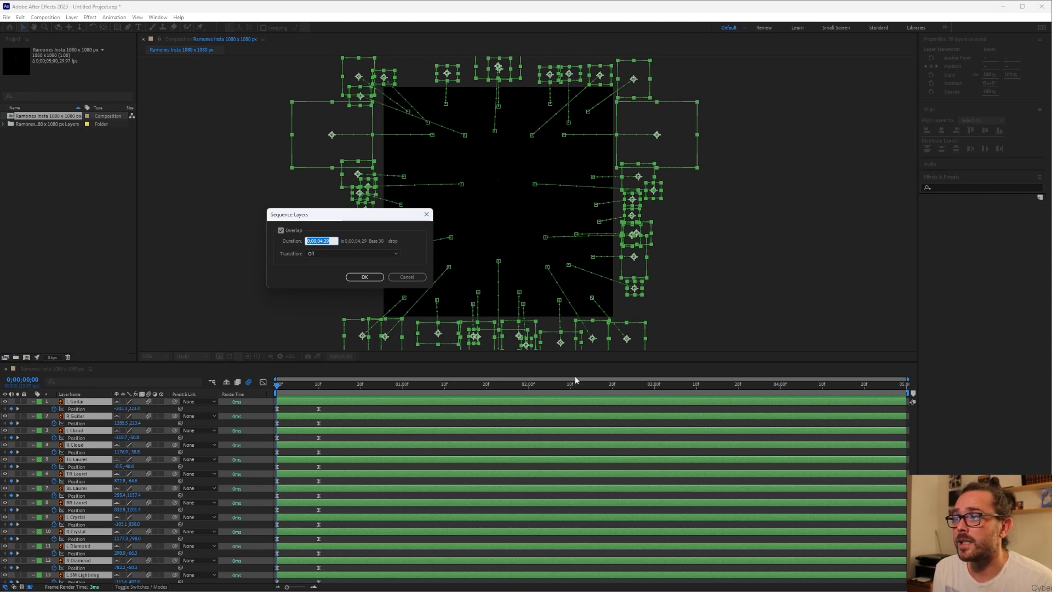
{"action": "left_click", "coordinate": [282, 231]}
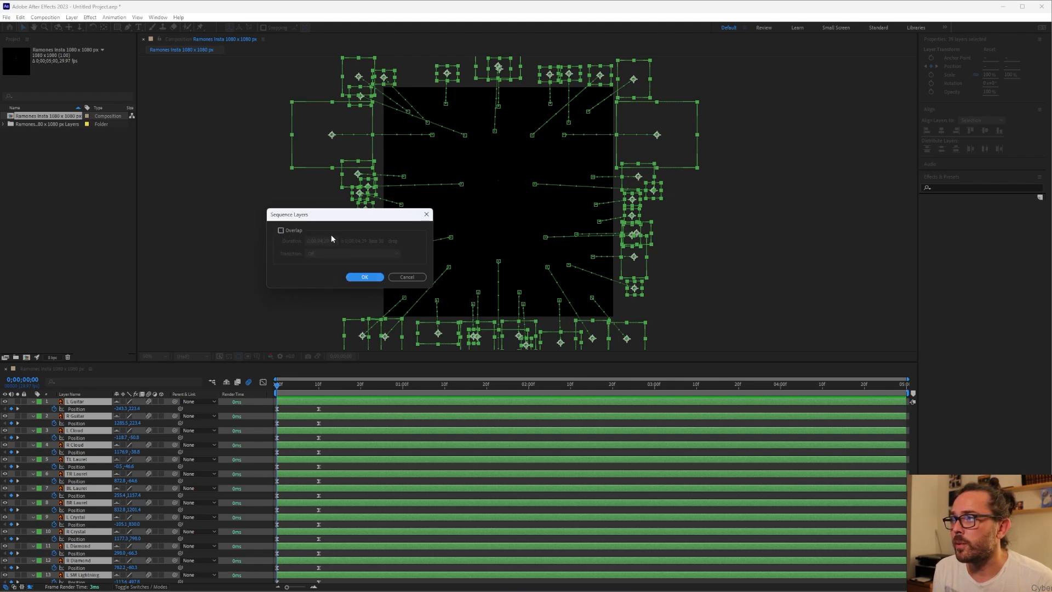
{"action": "left_click", "coordinate": [281, 231]}
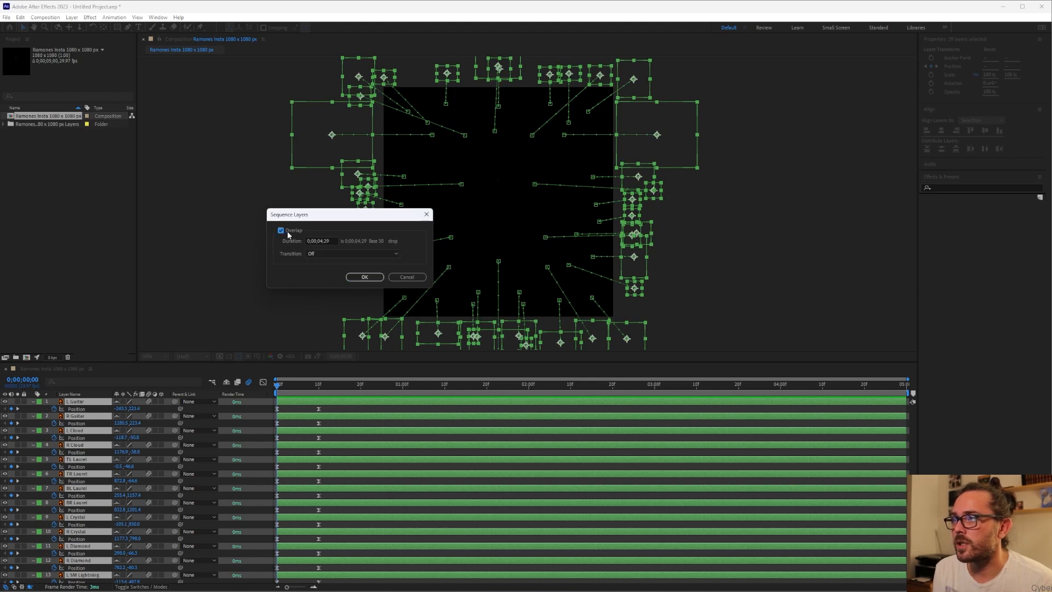
{"action": "left_click", "coordinate": [323, 241]}
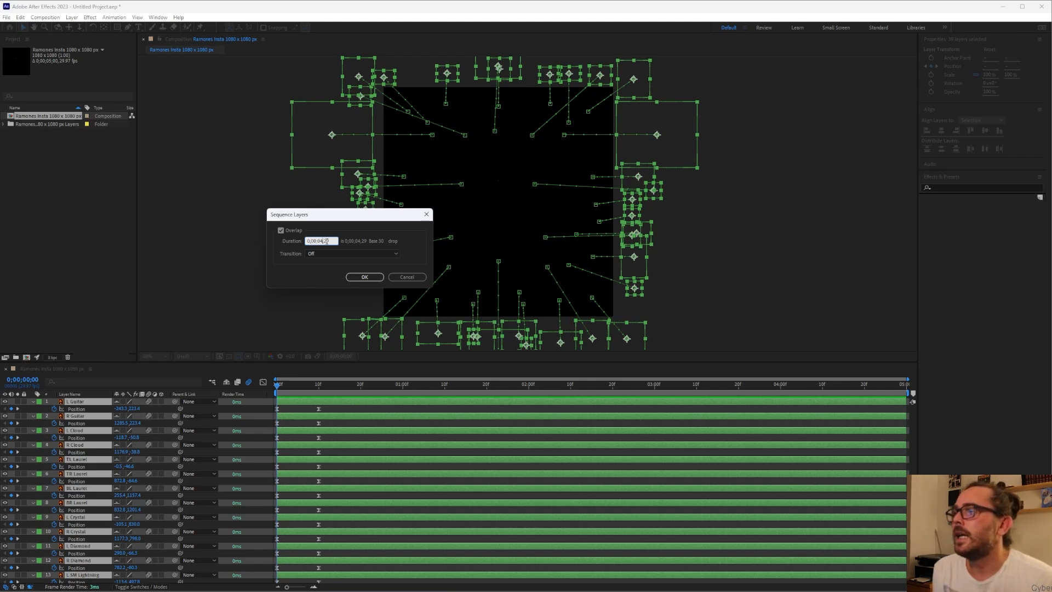
{"action": "double_click", "coordinate": [327, 241]}
{"action": "type", "text": "00"}
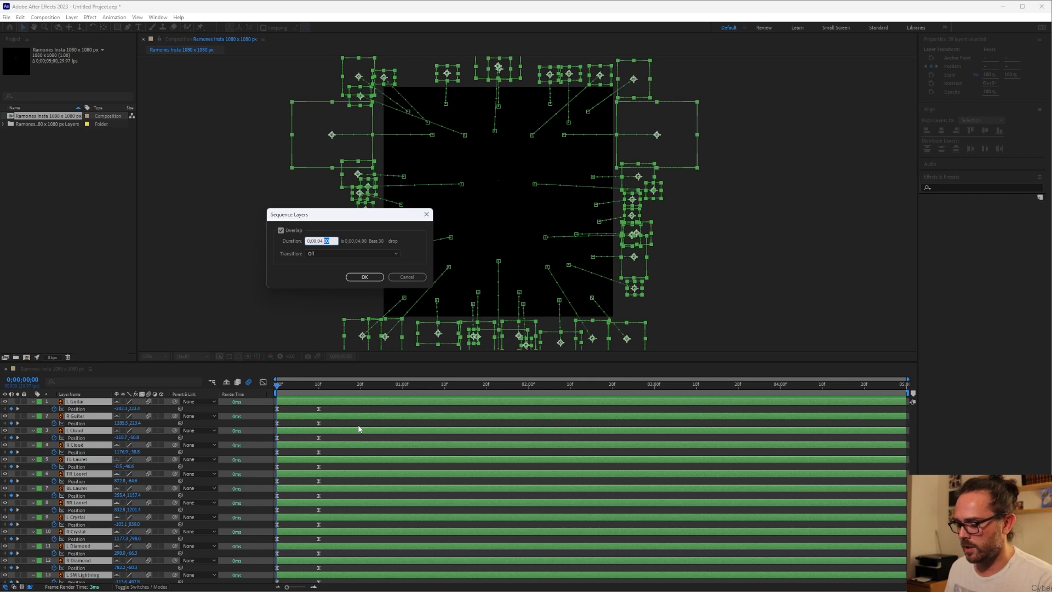
{"action": "type", "text": "20"}
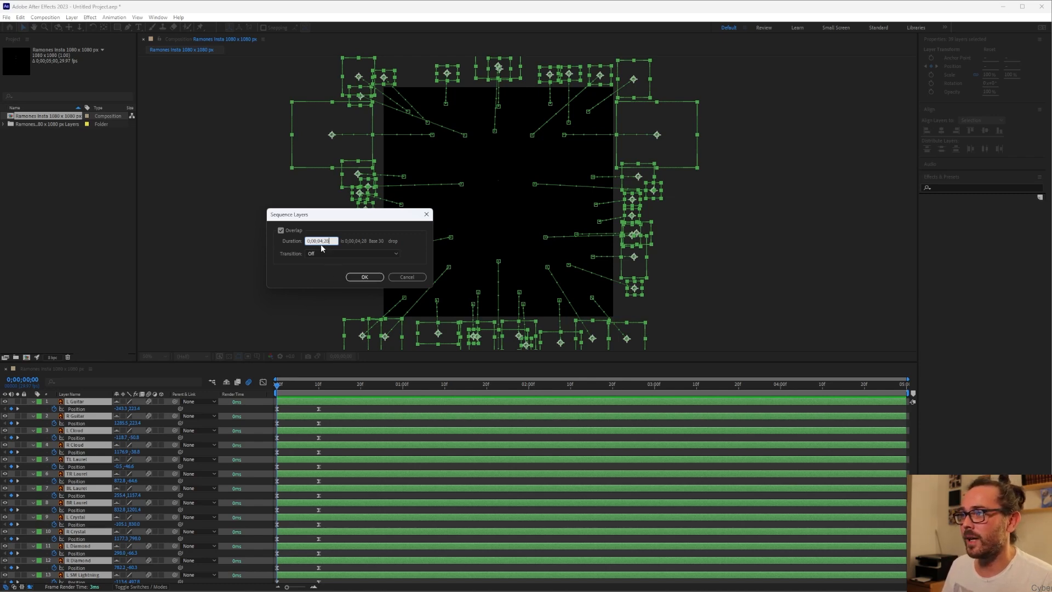
{"action": "left_click", "coordinate": [363, 277]}
Review the staggered start times of the illustration layers and preview the sequenced fly-in animation.
{"action": "scroll", "coordinate": [445, 443], "scroll_direction": "down", "scroll_amount": 10}
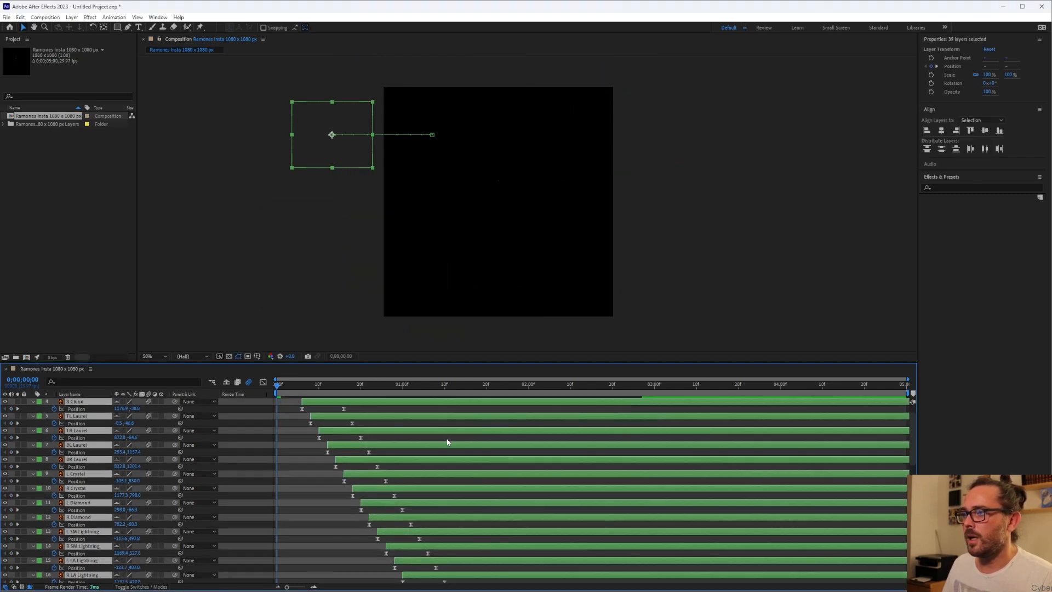
{"action": "scroll", "coordinate": [447, 442], "scroll_direction": "down", "scroll_amount": 3}
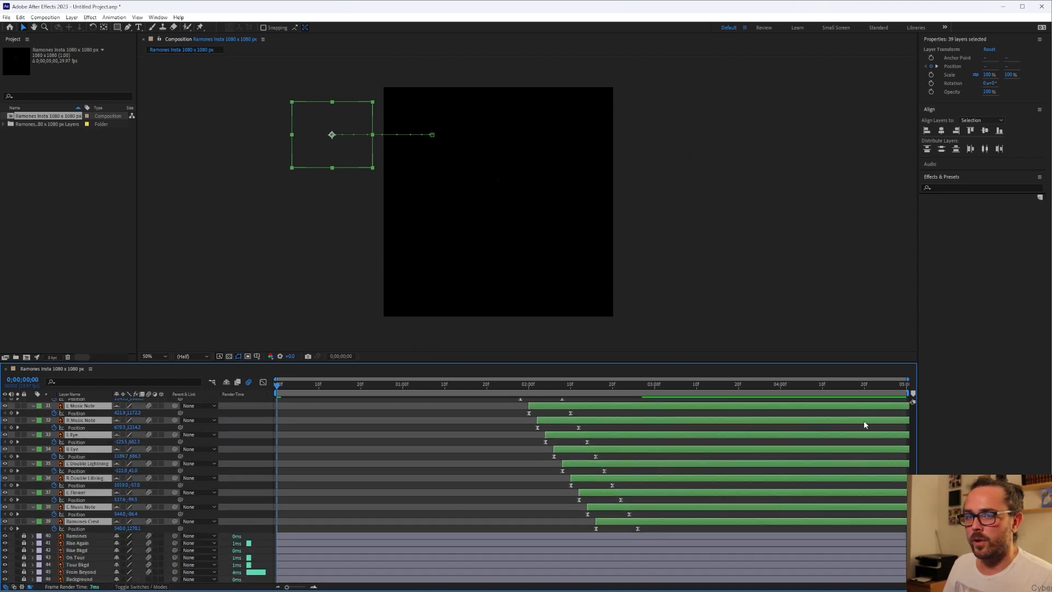
{"action": "scroll", "coordinate": [585, 440], "scroll_direction": "up", "scroll_amount": 13}
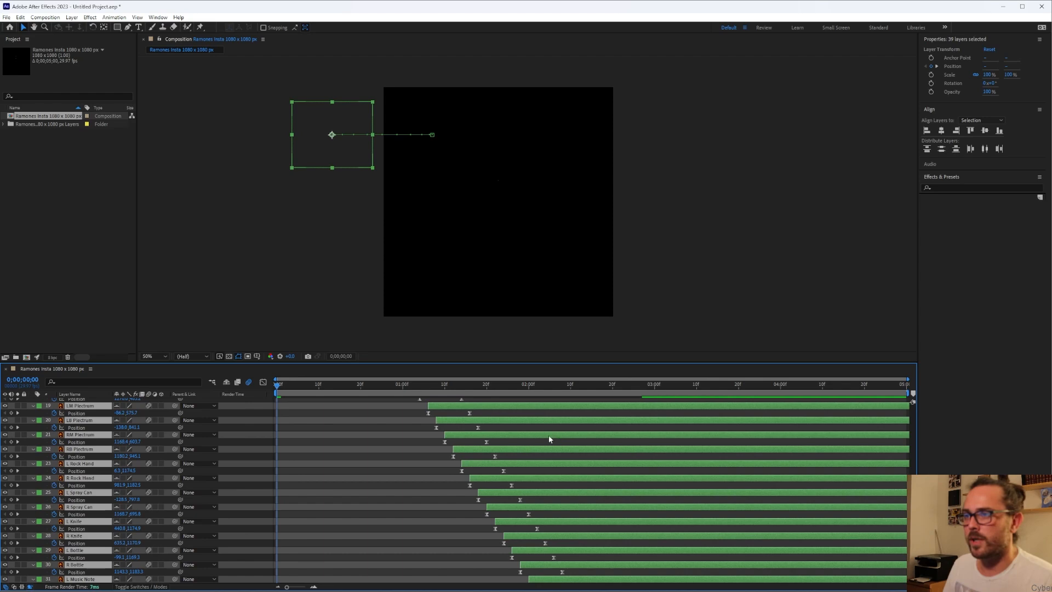
{"action": "key", "text": "space"}
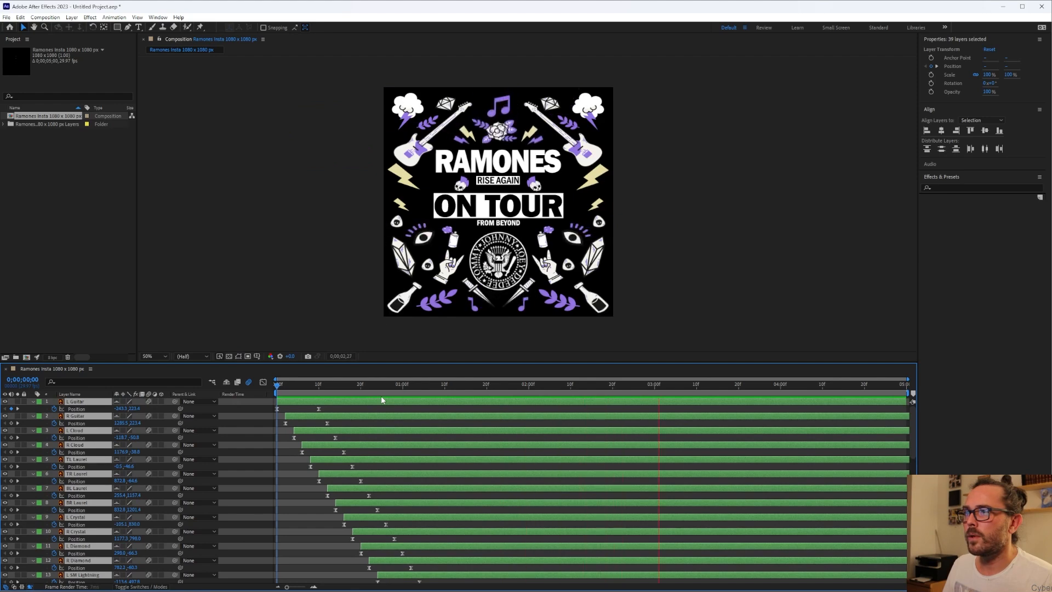
{"action": "key", "text": "space"}
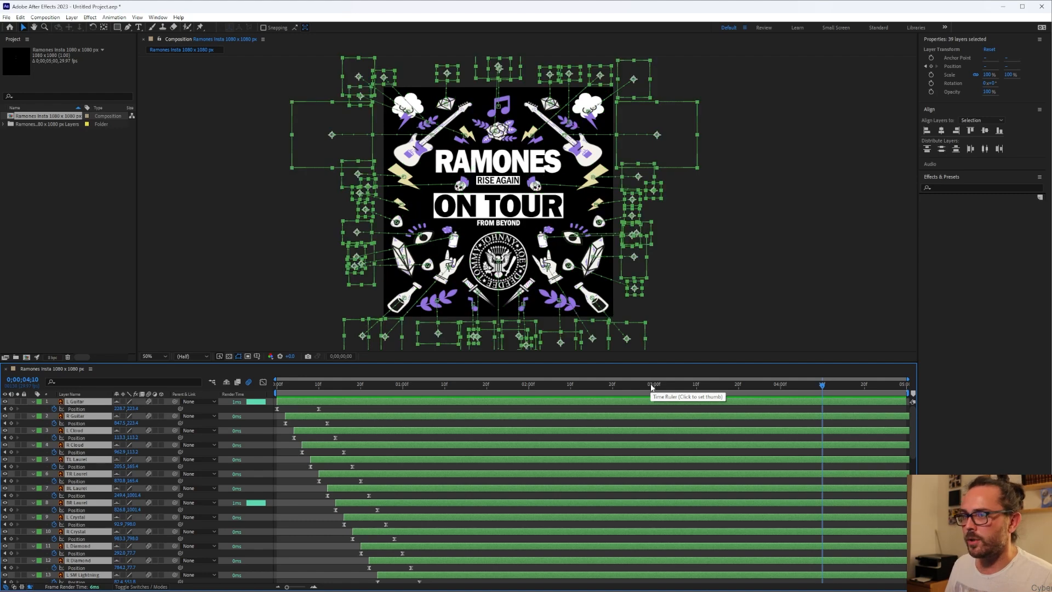
Undo the layer sequencing and sequence the illustration layers again from 0;00;00;00 with an overlap duration of 0;00;04;27.
{"action": "key", "text": "Home"}
{"action": "right_click", "coordinate": [328, 405]}
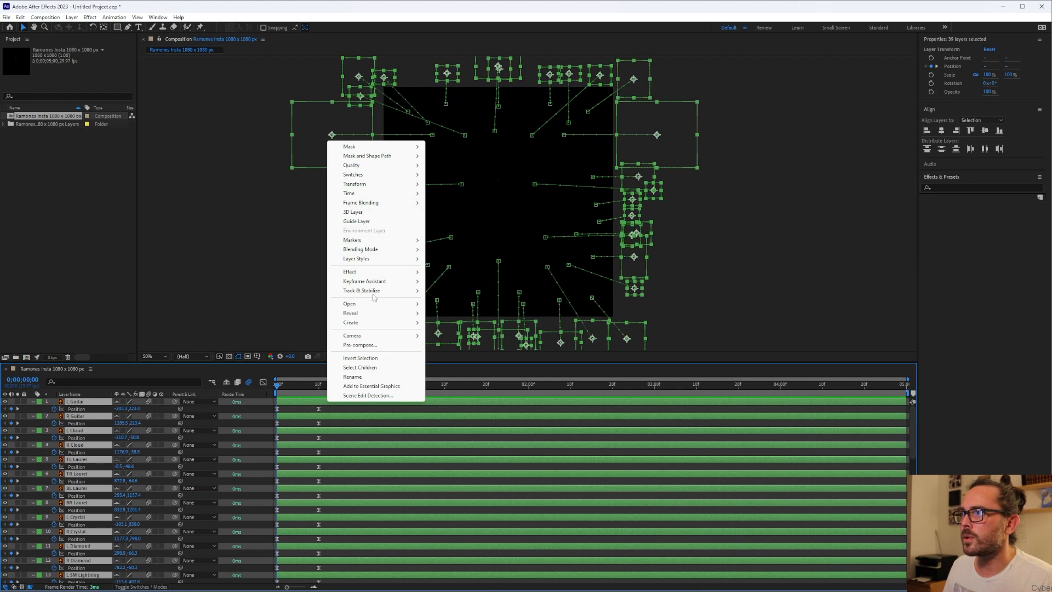
{"action": "mouse_move", "coordinate": [377, 282]}
{"action": "left_click", "coordinate": [459, 355]}
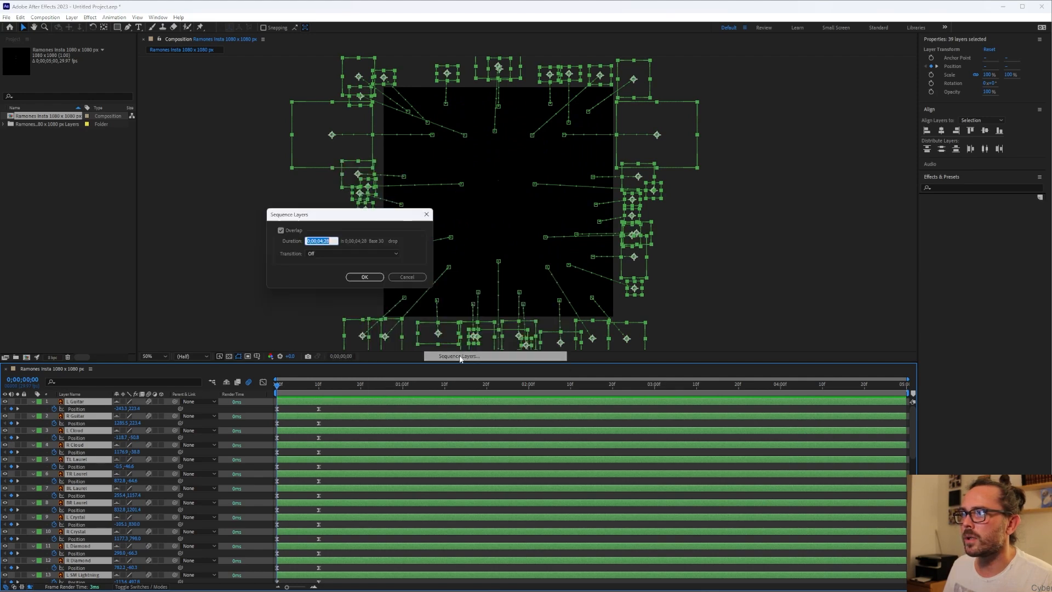
{"action": "left_click", "coordinate": [336, 242]}
{"action": "key", "text": "BackSpace"}
{"action": "type", "text": "7"}
{"action": "left_click", "coordinate": [364, 277]}
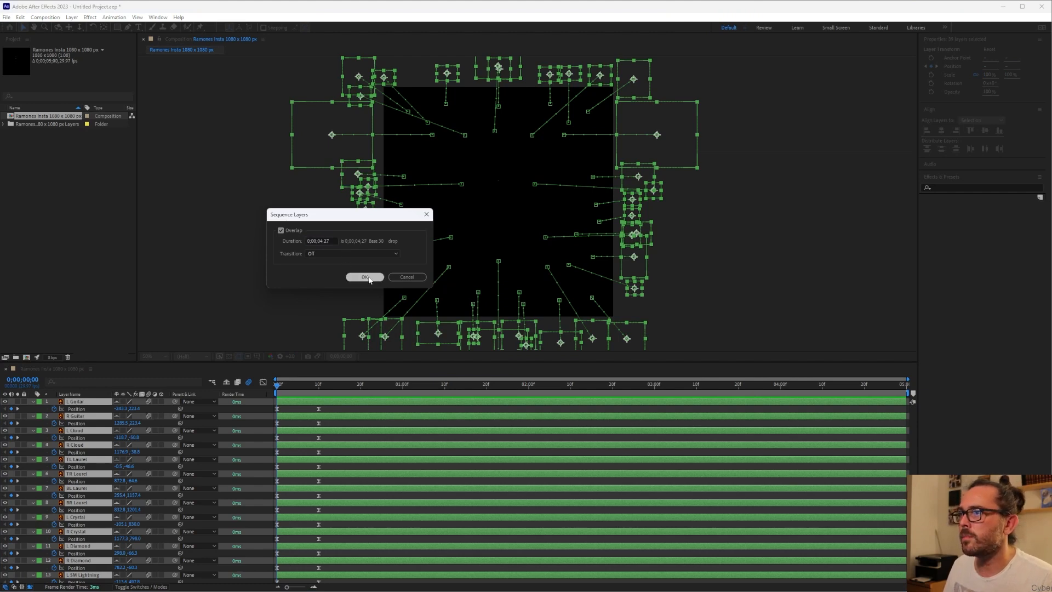
Check the layer offsets down to the Ramones Crest and preview the re-sequenced animation.
{"action": "scroll", "coordinate": [449, 452], "scroll_direction": "down", "scroll_amount": 3}
{"action": "scroll", "coordinate": [449, 452], "scroll_direction": "down", "scroll_amount": 7}
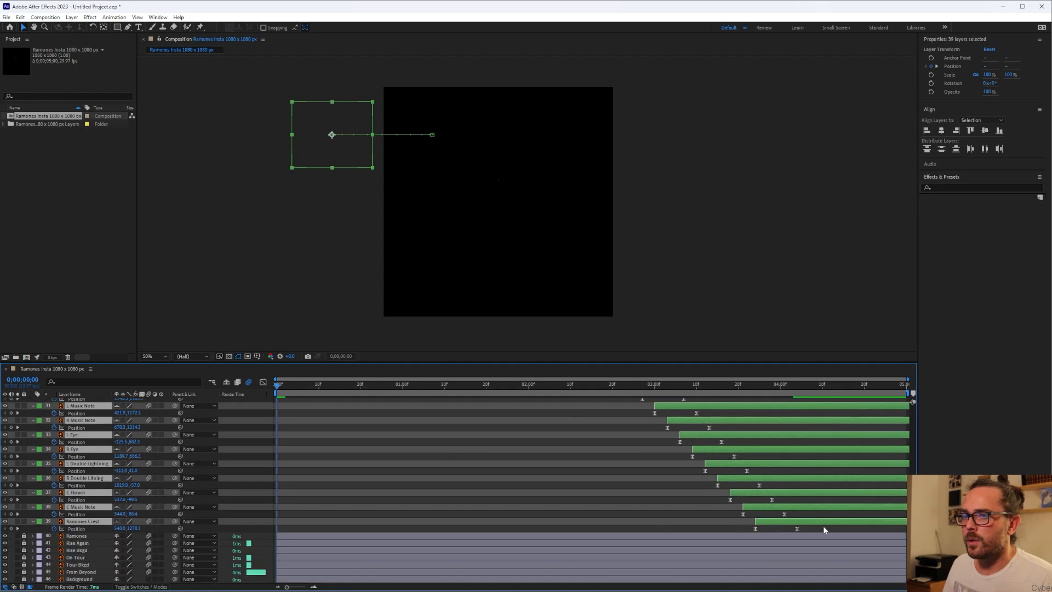
{"action": "scroll", "coordinate": [749, 491], "scroll_direction": "up", "scroll_amount": 10}
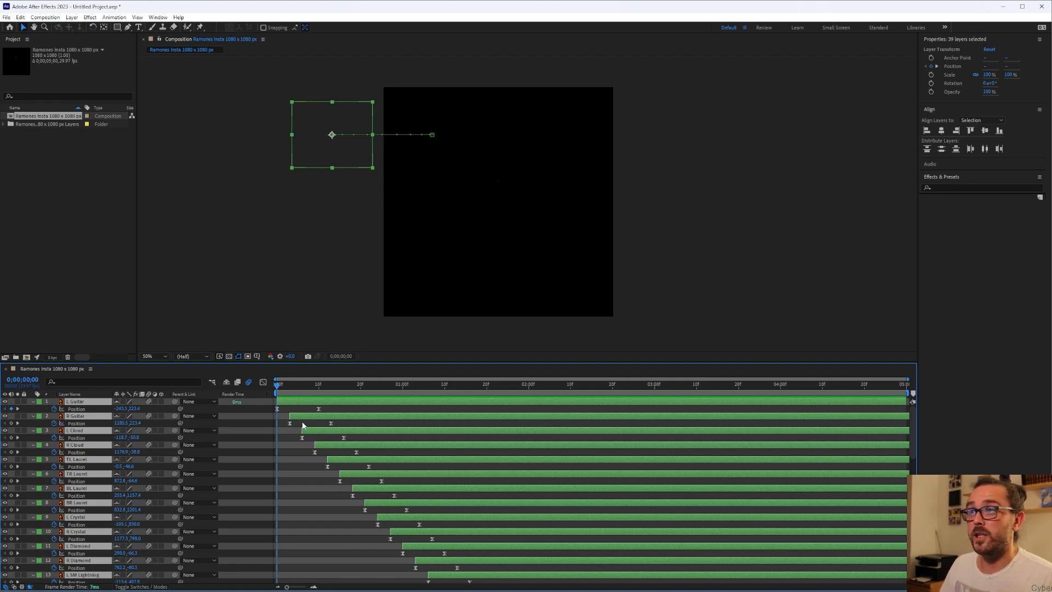
{"action": "key", "text": "space"}
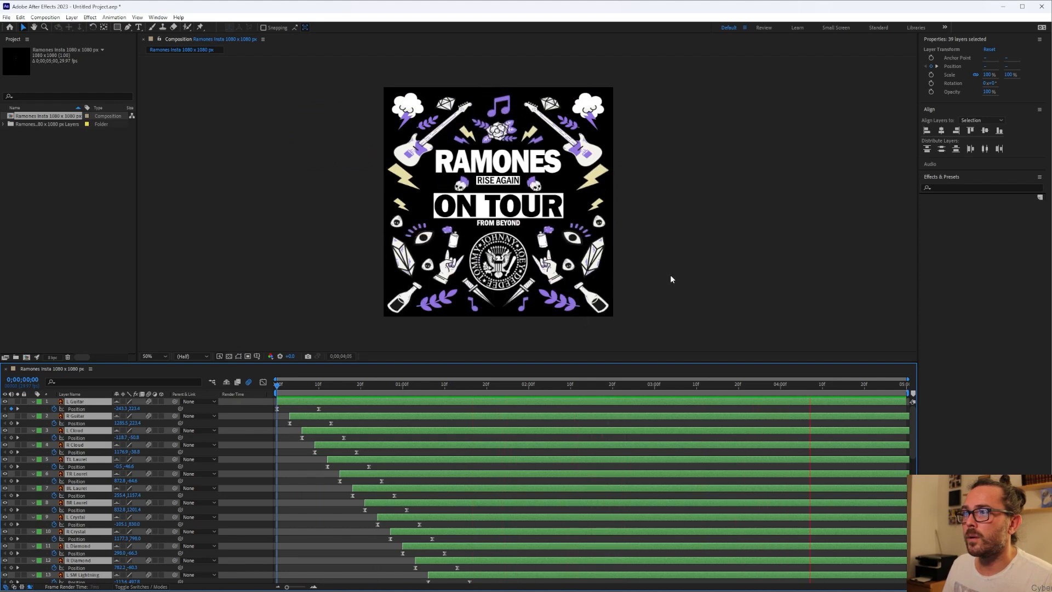
{"action": "key", "text": "space"}
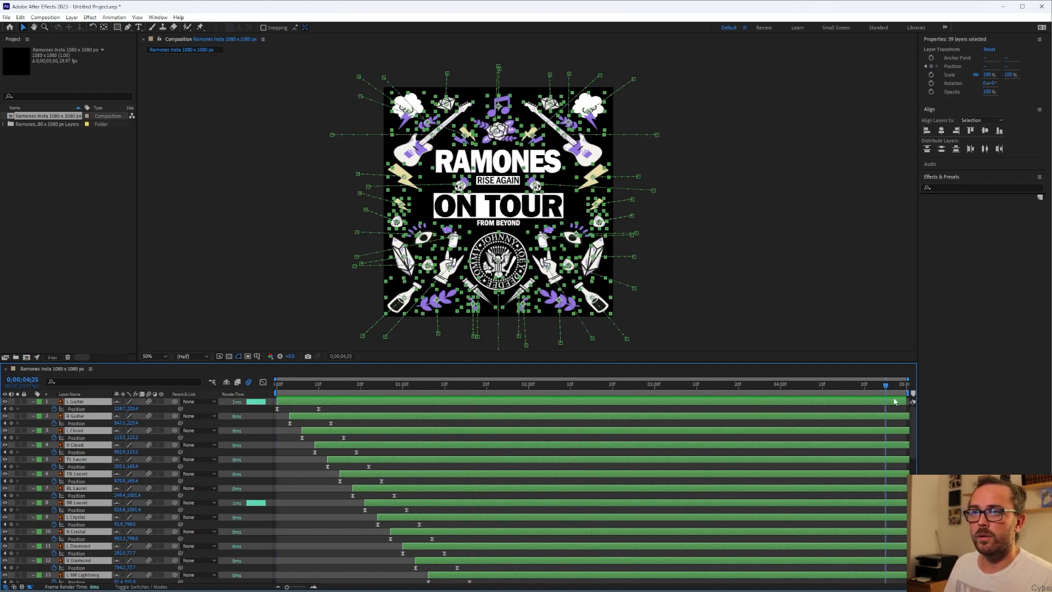
Replay the animation from 0;00;00;00 and examine the stagger and end keyframes across all the illustration layers.
{"action": "left_click_drag", "start_coordinate": [885, 385], "coordinate": [382, 383]}
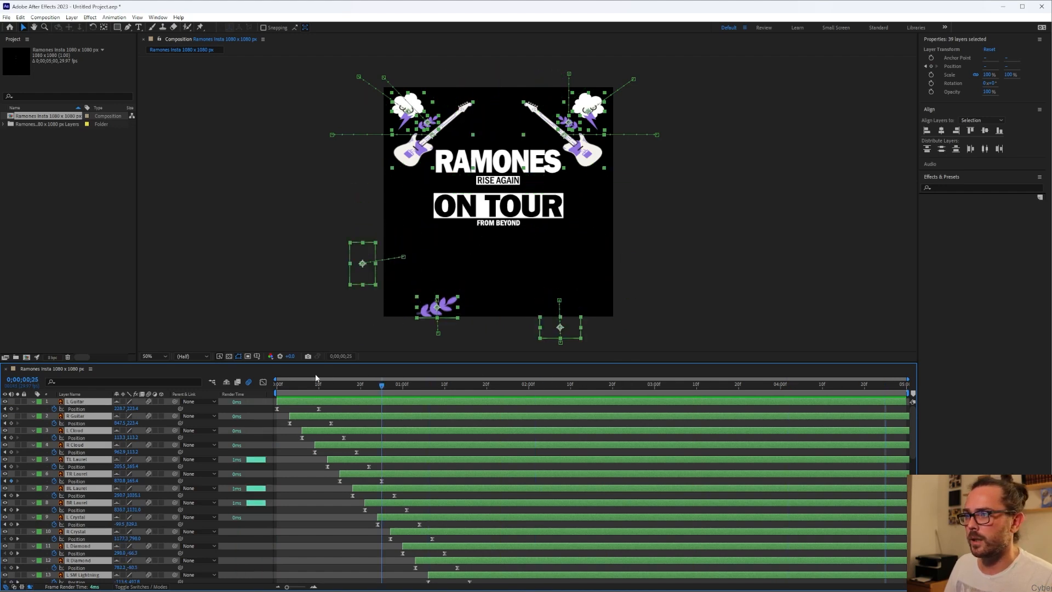
{"action": "left_click_drag", "start_coordinate": [316, 378], "coordinate": [256, 381]}
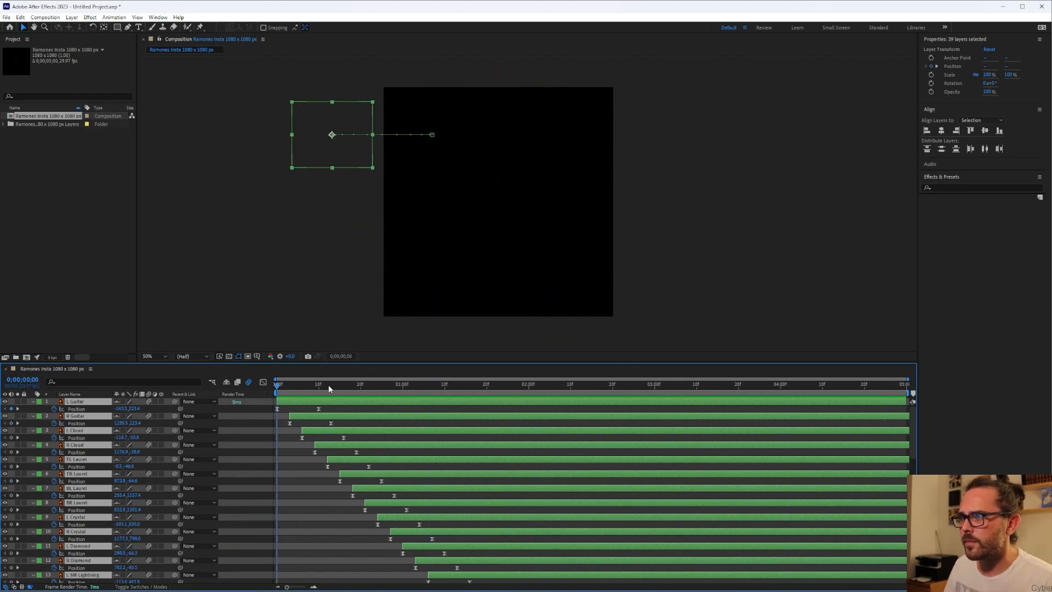
{"action": "key", "text": "space"}
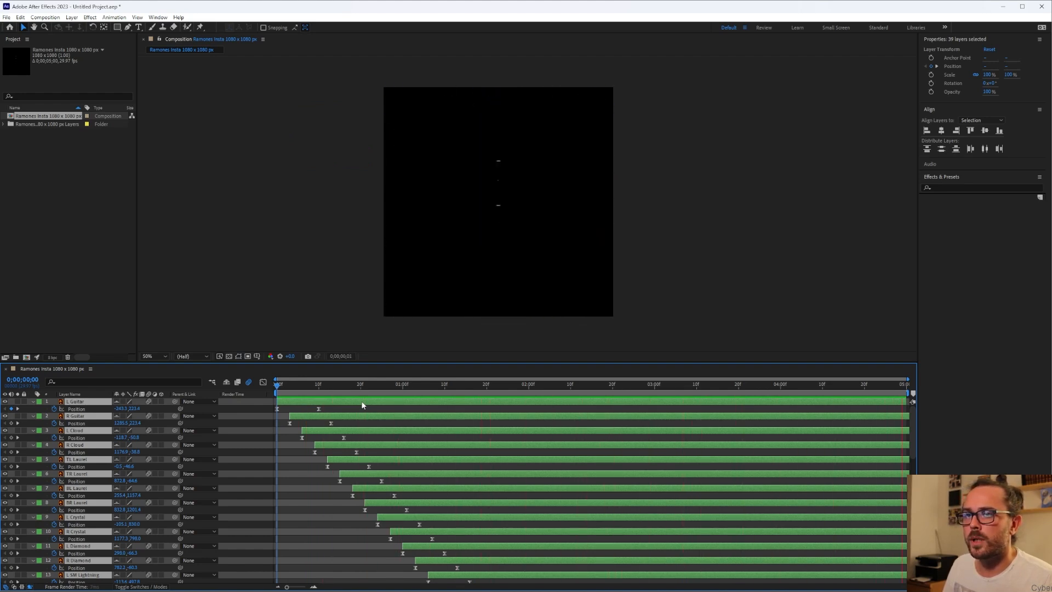
{"action": "key", "text": "space"}
{"action": "scroll", "coordinate": [558, 450], "scroll_direction": "down", "scroll_amount": 10}
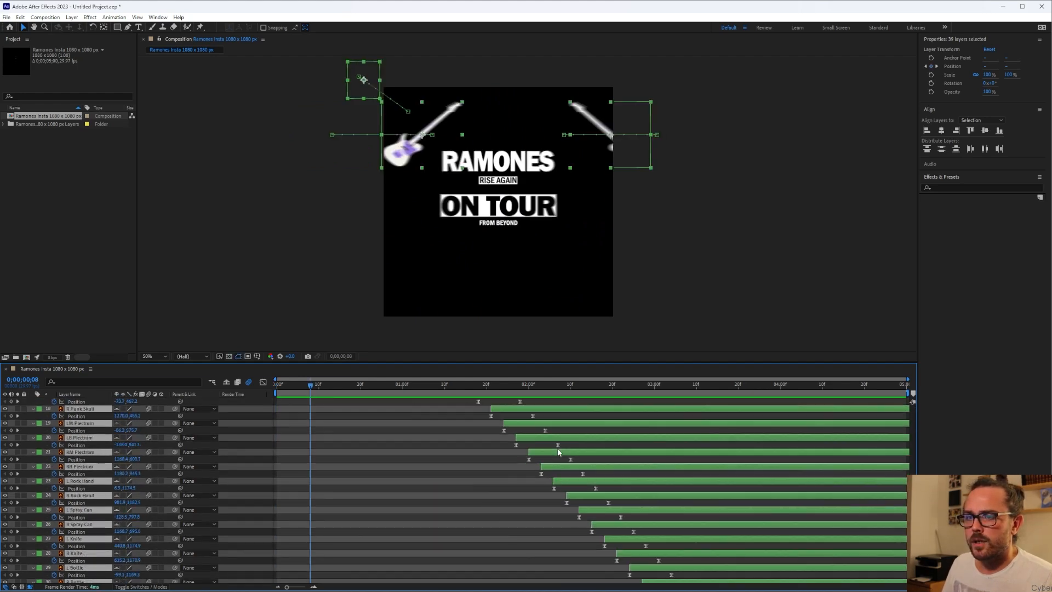
{"action": "scroll", "coordinate": [557, 448], "scroll_direction": "down", "scroll_amount": 6}
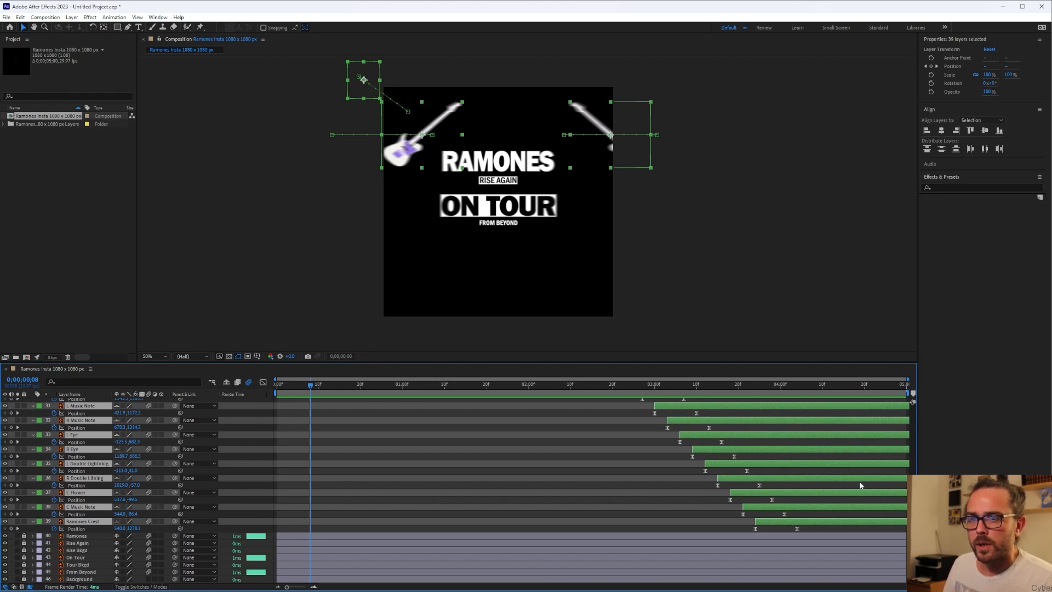
{"action": "scroll", "coordinate": [860, 485], "scroll_direction": "up", "scroll_amount": 20}
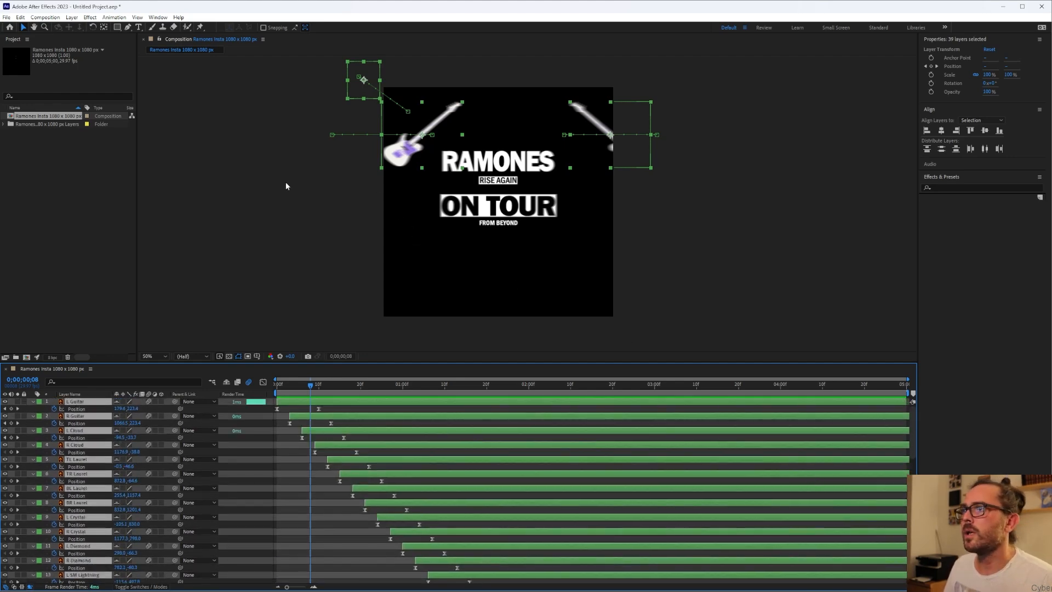
Deselect all layers, preview the animation from the start without selection outlines, and return to 0;00;00;00.
{"action": "left_click", "coordinate": [277, 317]}
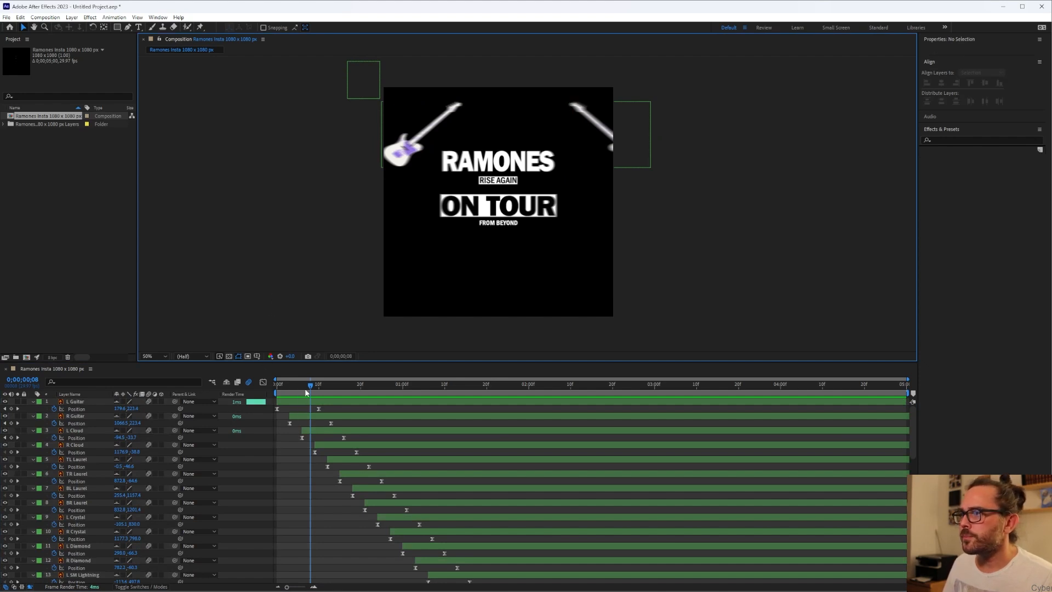
{"action": "left_click_drag", "start_coordinate": [310, 384], "coordinate": [252, 381]}
{"action": "key", "text": "space"}
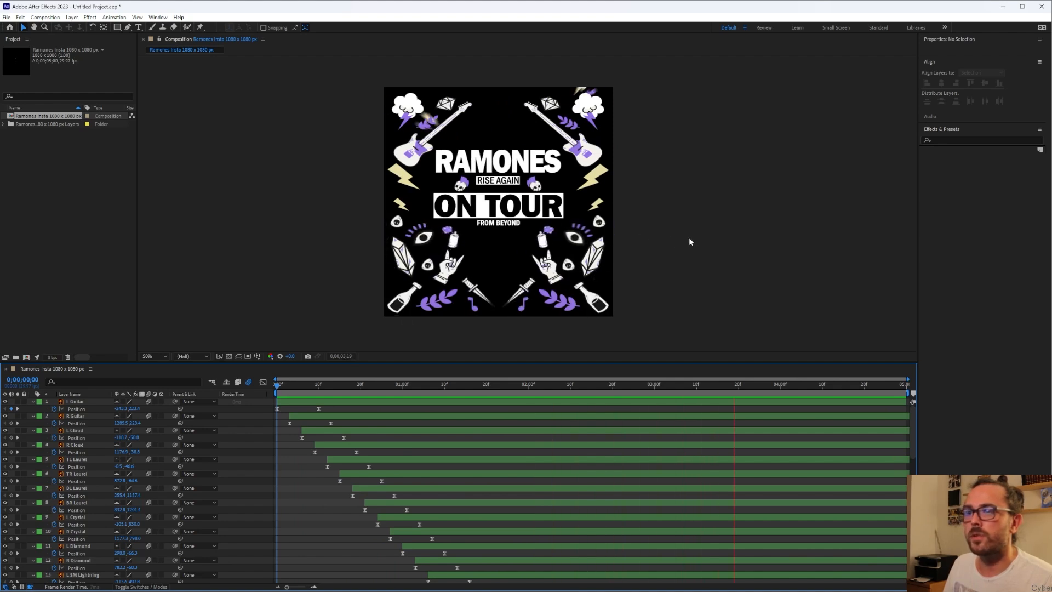
{"action": "key", "text": "space"}
{"action": "left_click_drag", "start_coordinate": [755, 387], "coordinate": [277, 386]}
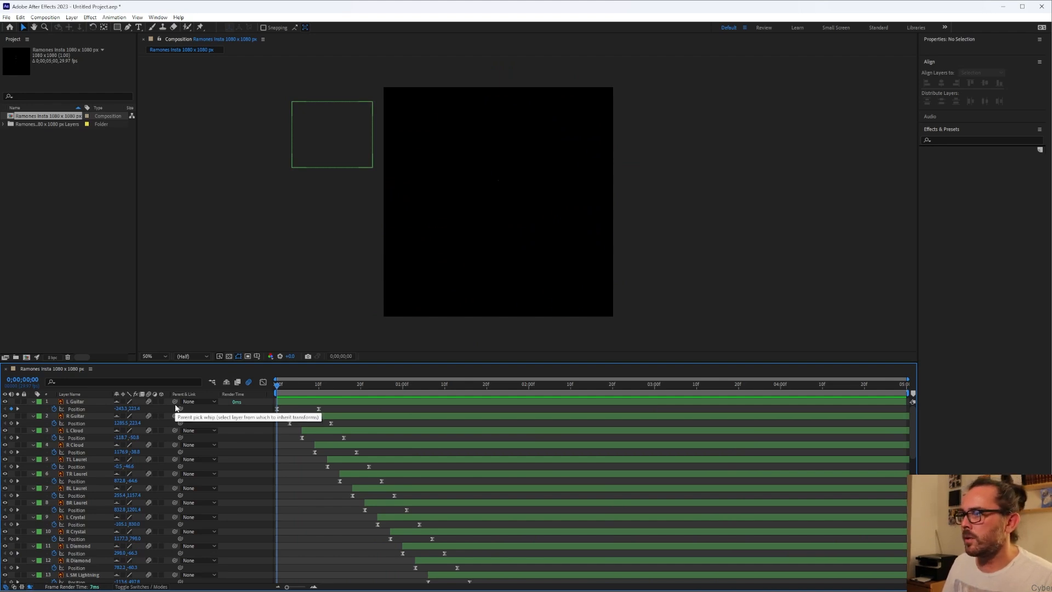
Collapse the revealed Position properties of all the illustration layers so the timeline lists only the layers.
{"action": "left_click", "coordinate": [105, 403]}
{"action": "key", "text": "u"}
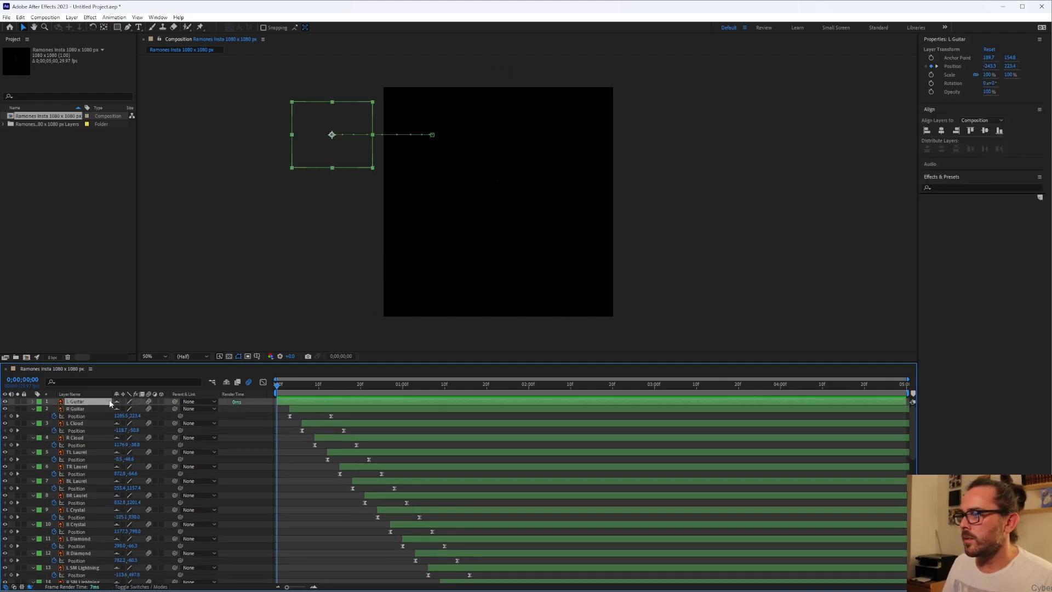
{"action": "left_click", "coordinate": [252, 328]}
{"action": "key", "text": "u"}
{"action": "key", "text": "u"}
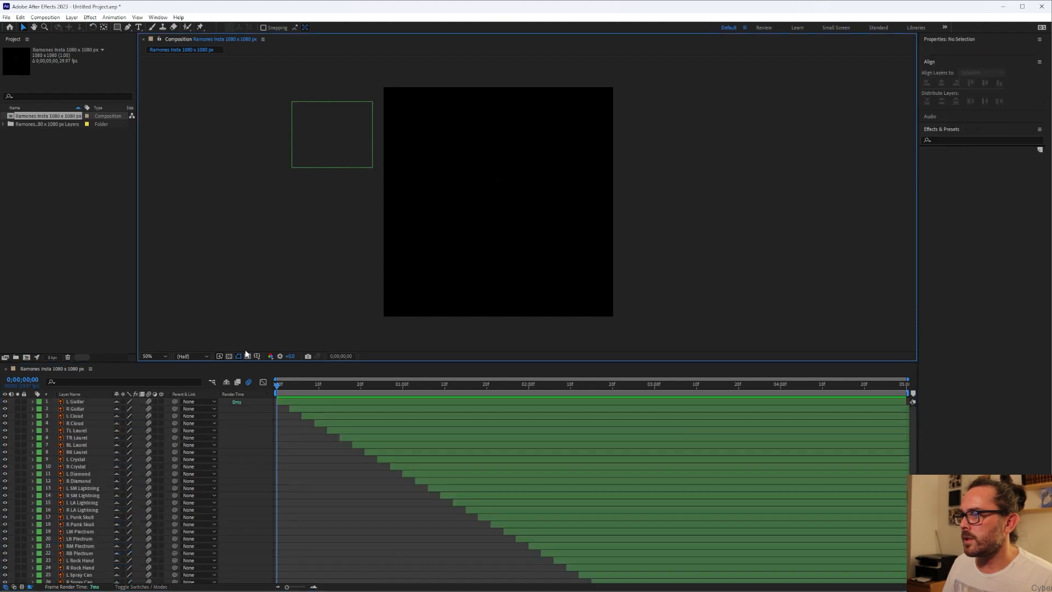
{"action": "scroll", "coordinate": [394, 460], "scroll_direction": "down", "scroll_amount": 6}
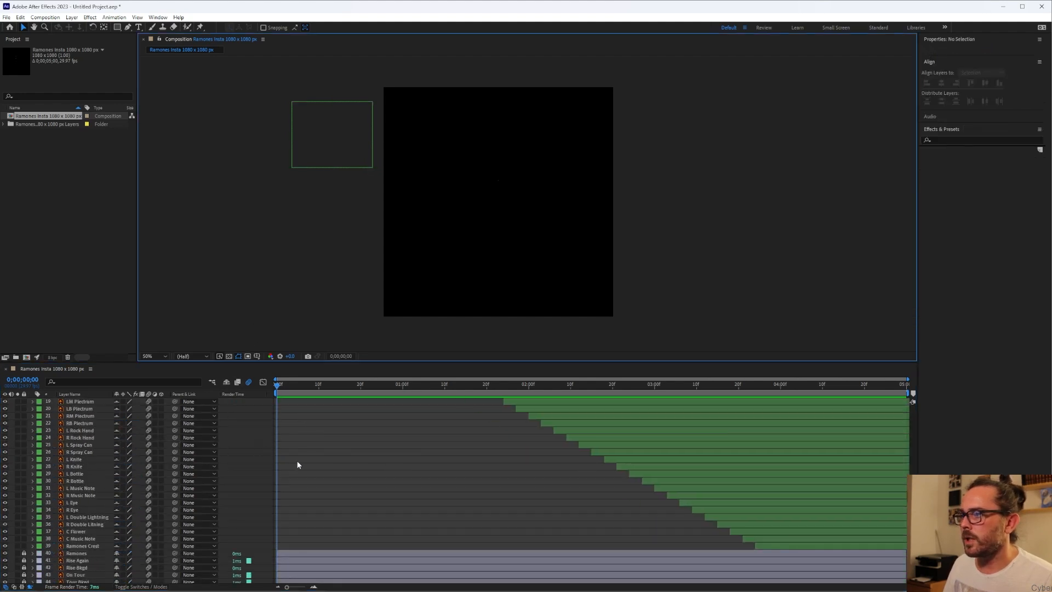
{"action": "scroll", "coordinate": [317, 477], "scroll_direction": "down", "scroll_amount": 1}
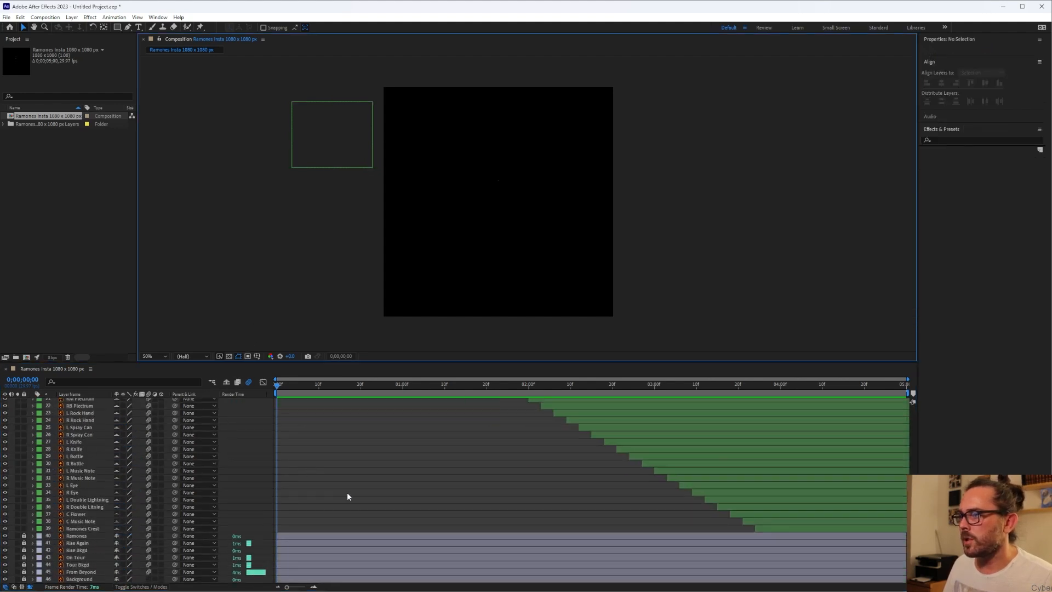
Create a new composition from the Ramones Insta 1080 x 1080 px composition so it is nested as a single layer.
{"action": "left_click", "coordinate": [60, 152]}
{"action": "left_click", "coordinate": [45, 117]}
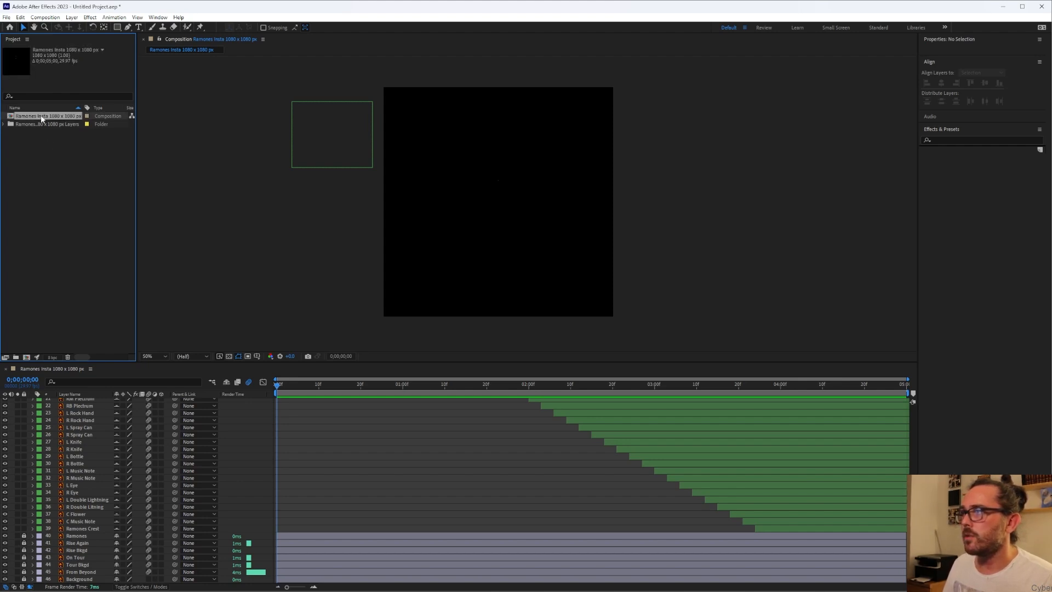
{"action": "left_click_drag", "start_coordinate": [43, 119], "coordinate": [29, 352]}
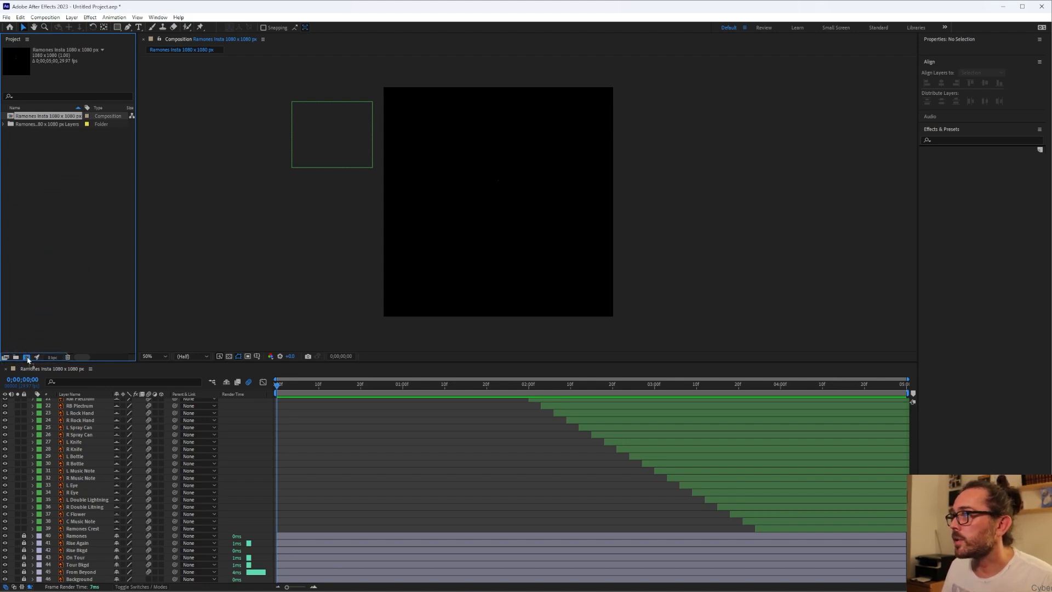
{"action": "left_click_drag", "start_coordinate": [28, 360], "coordinate": [27, 358]}
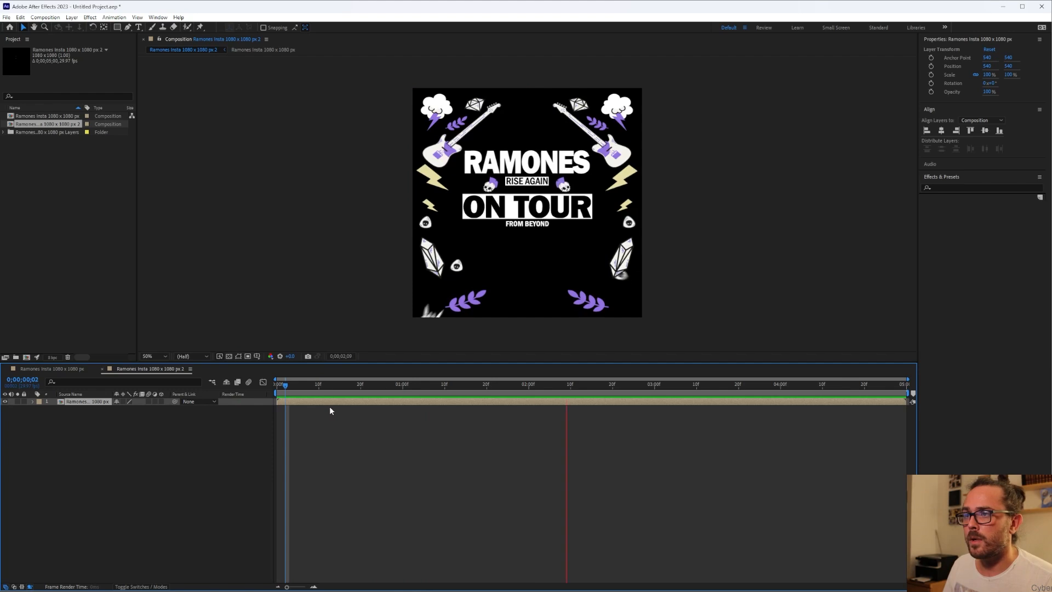
Preview the nested composition, look inside its source composition, and return to the new Ramones Insta 1080 x 1080 px 2 composition.
{"action": "key", "text": "space"}
{"action": "left_click_drag", "start_coordinate": [844, 386], "coordinate": [124, 410]}
{"action": "double_click", "coordinate": [96, 401]}
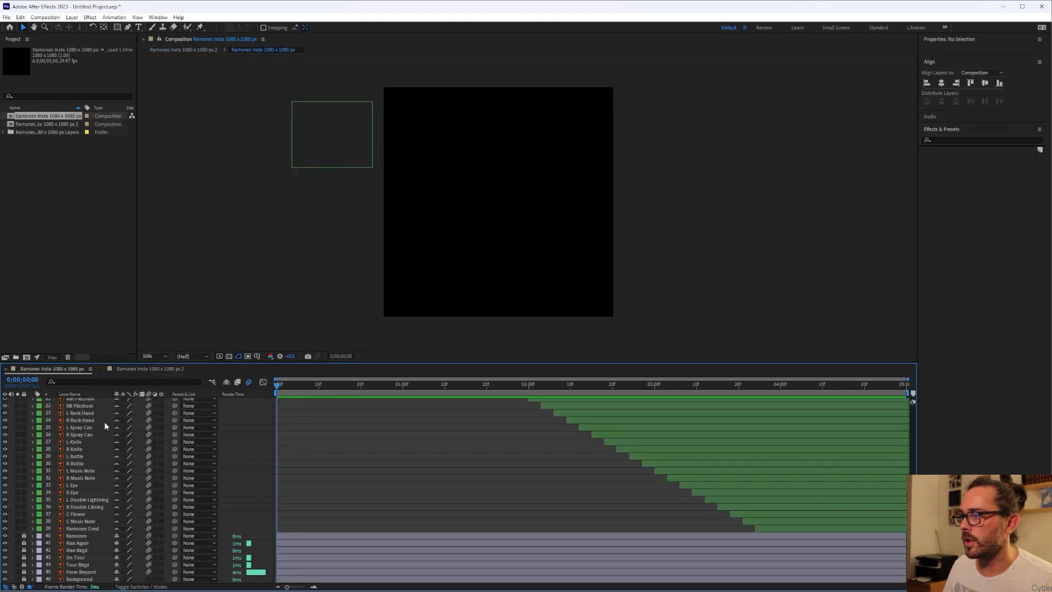
{"action": "double_click", "coordinate": [39, 124]}
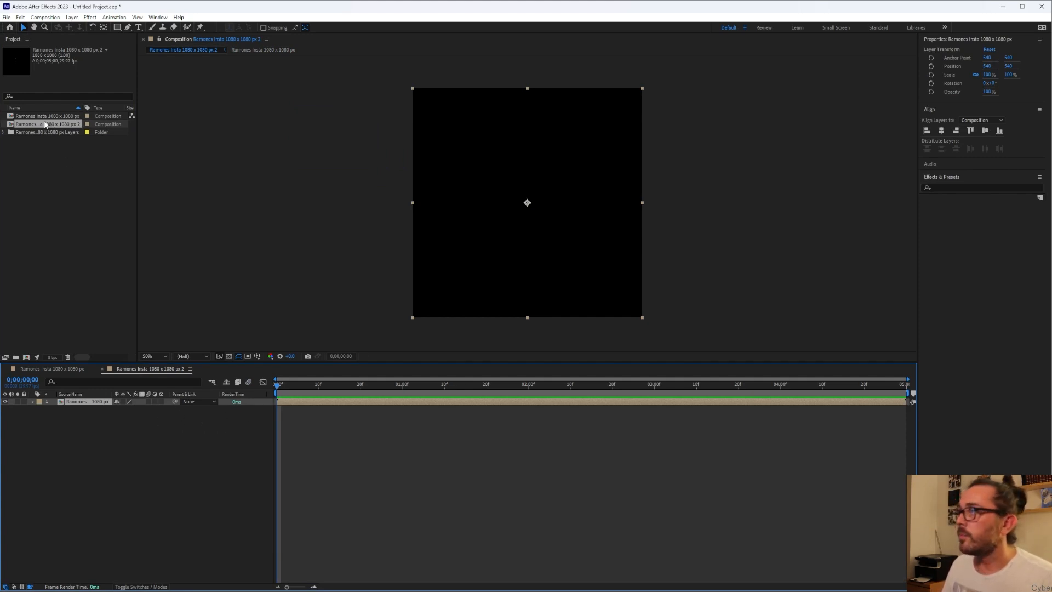
Rename the Ramones Insta 1080 x 1080 px 2 composition as Final Edit.
{"action": "key", "text": "Return"}
{"action": "left_click", "coordinate": [94, 174]}
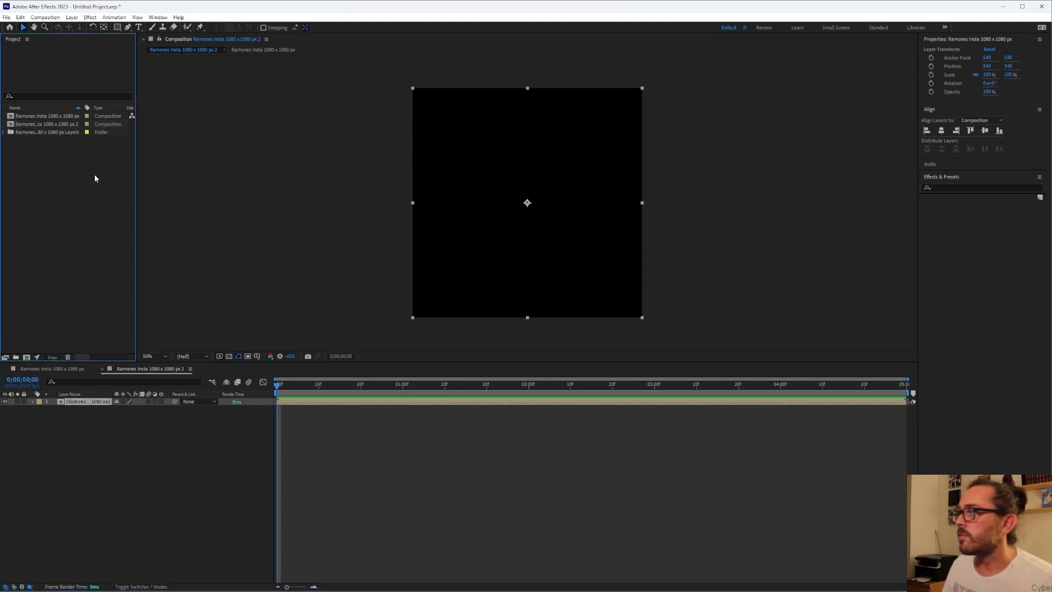
{"action": "left_click", "coordinate": [59, 124]}
{"action": "key", "text": "Return"}
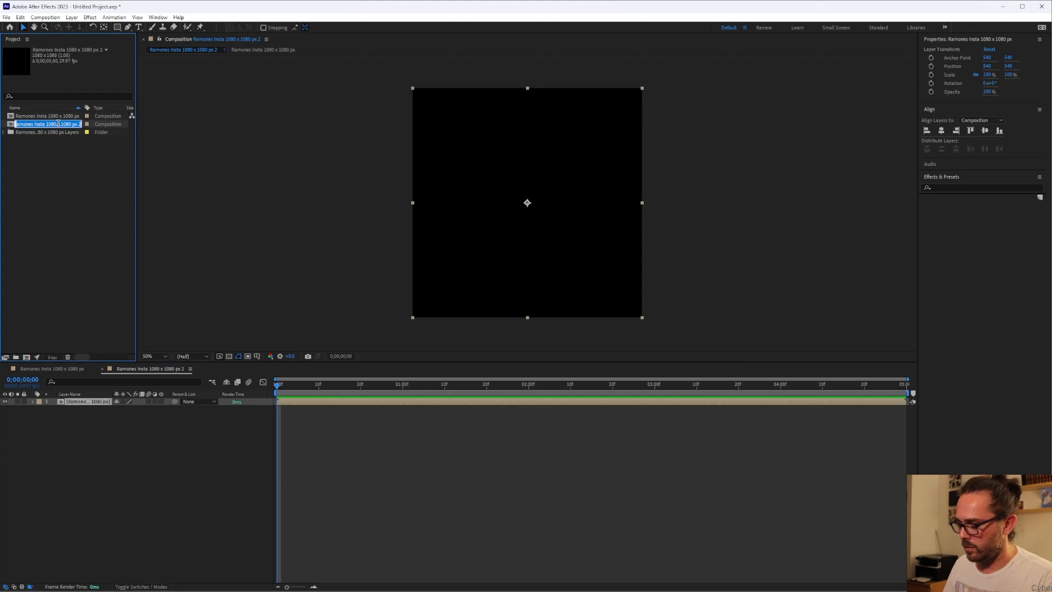
{"action": "type", "text": "Final"}
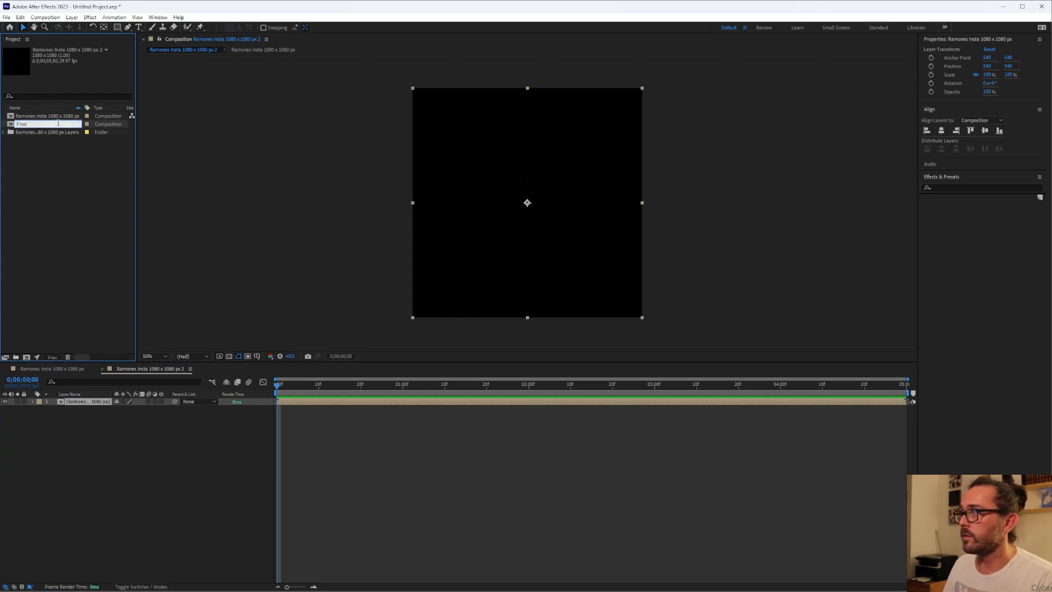
{"action": "type", "text": " Edit"}
{"action": "key", "text": "Return"}
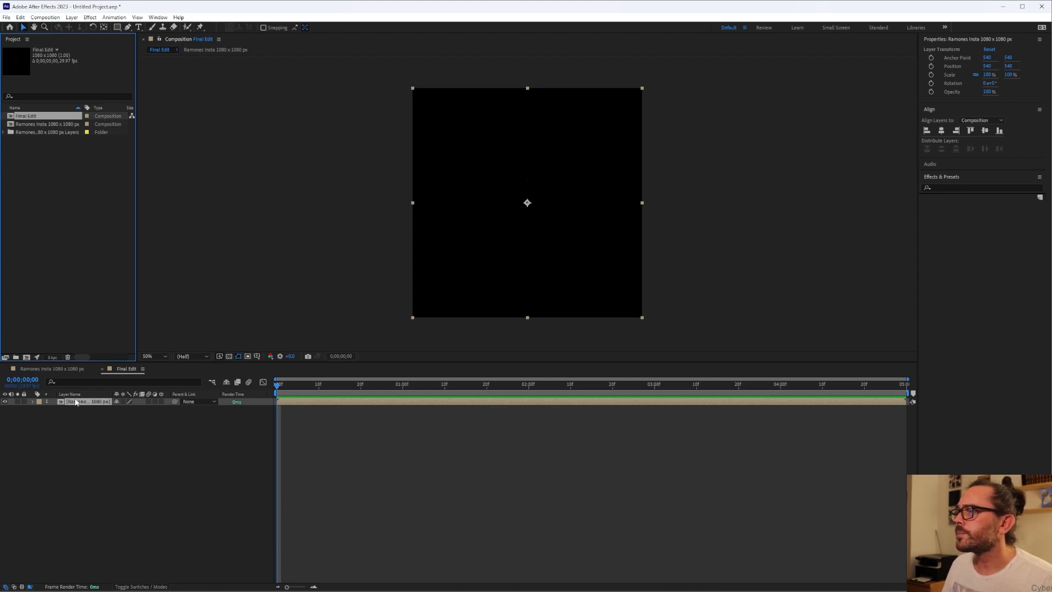
Set the Final Edit composition's duration to 0;00;10;00 and fit the full ten seconds in the timeline.
{"action": "left_click", "coordinate": [116, 417]}
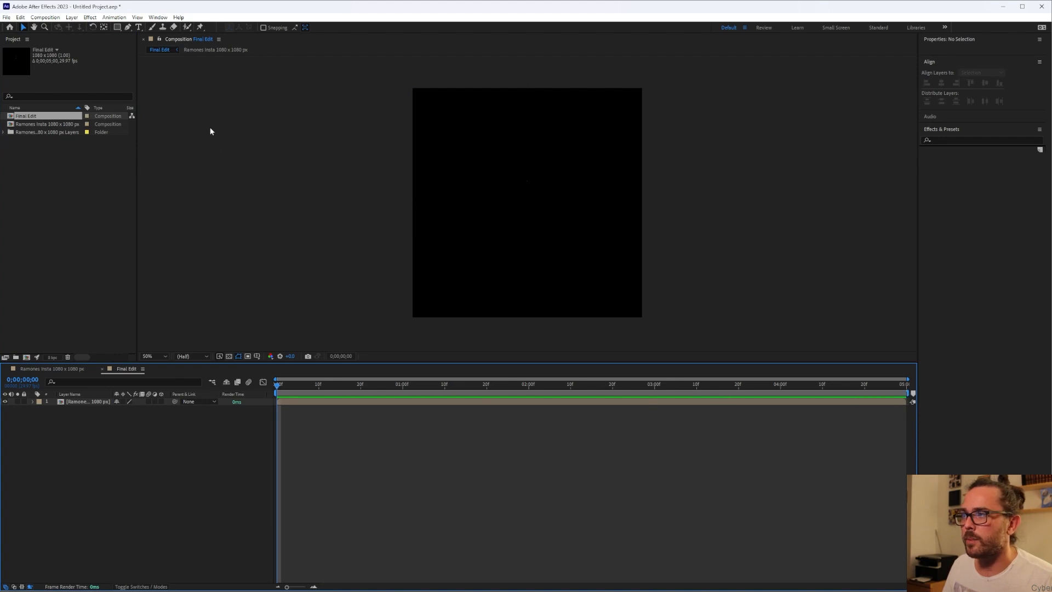
{"action": "left_click", "coordinate": [47, 17]}
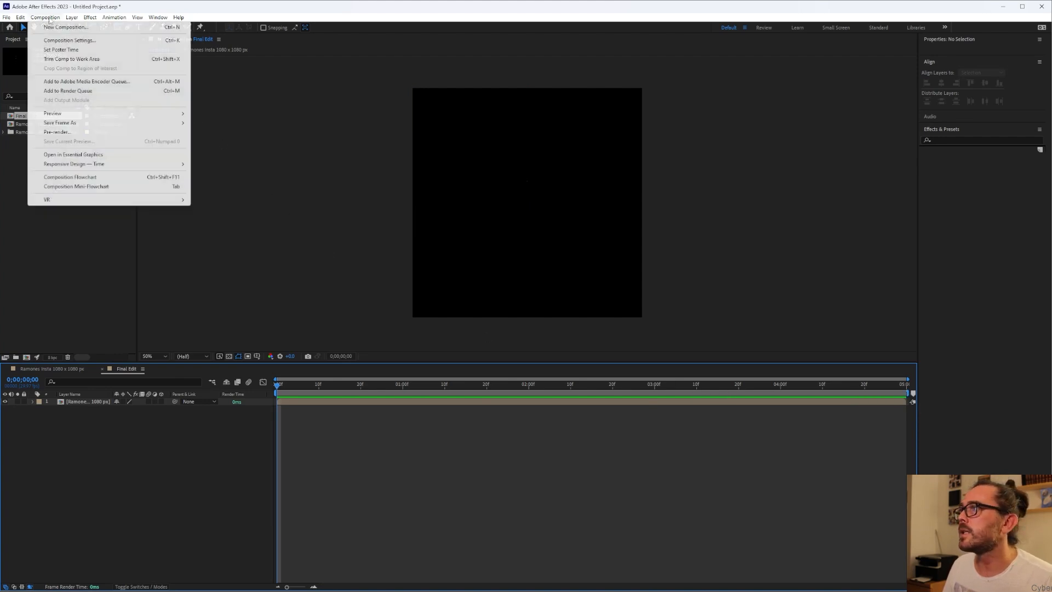
{"action": "left_click", "coordinate": [70, 42]}
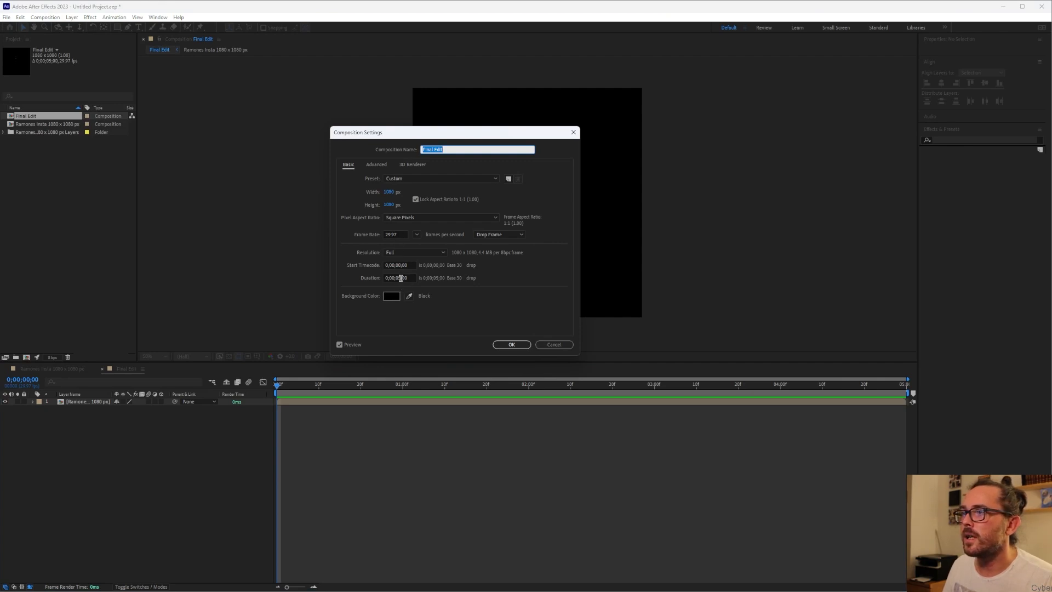
{"action": "left_click", "coordinate": [401, 279]}
{"action": "key", "text": "BackSpace"}
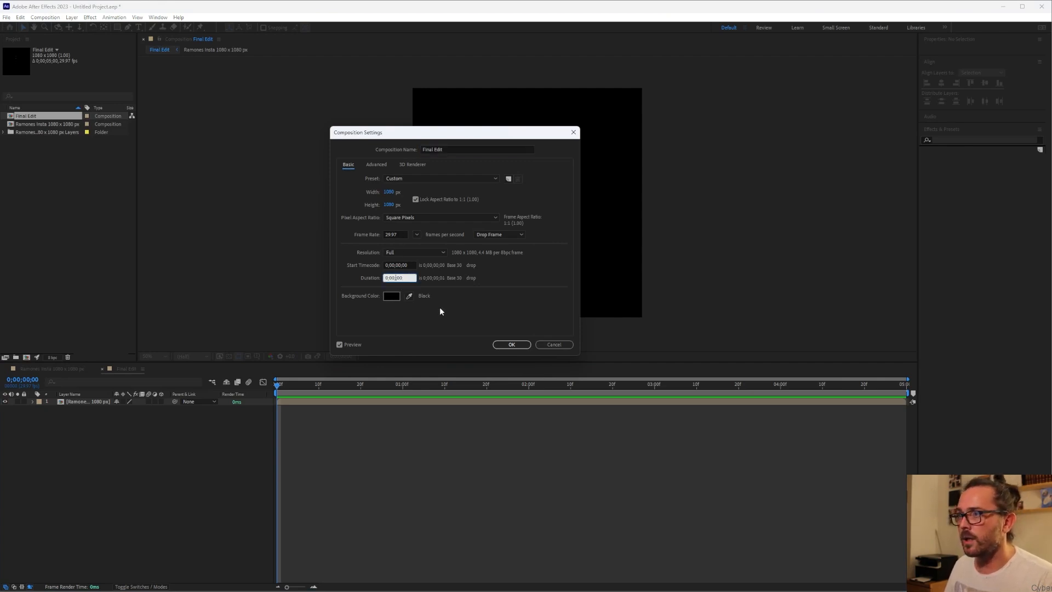
{"action": "type", "text": "10;"}
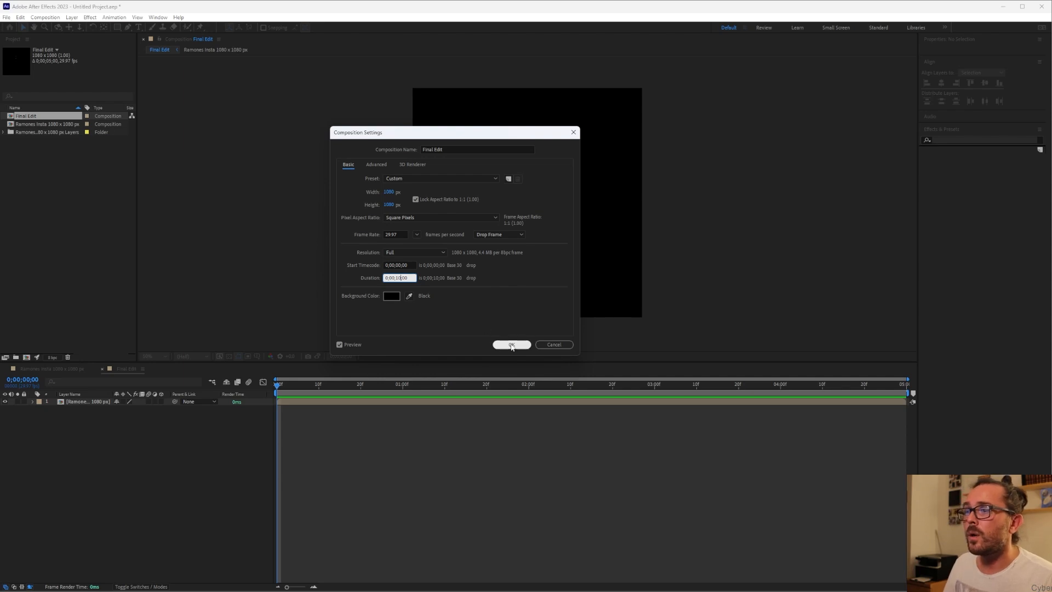
{"action": "left_click", "coordinate": [511, 344]}
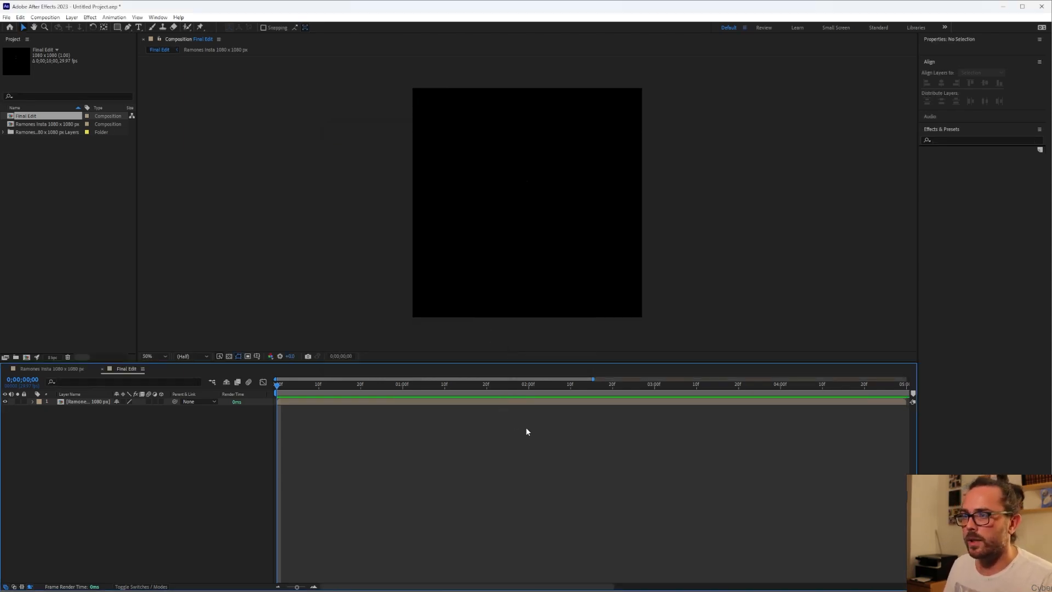
{"action": "key", "text": "minus"}
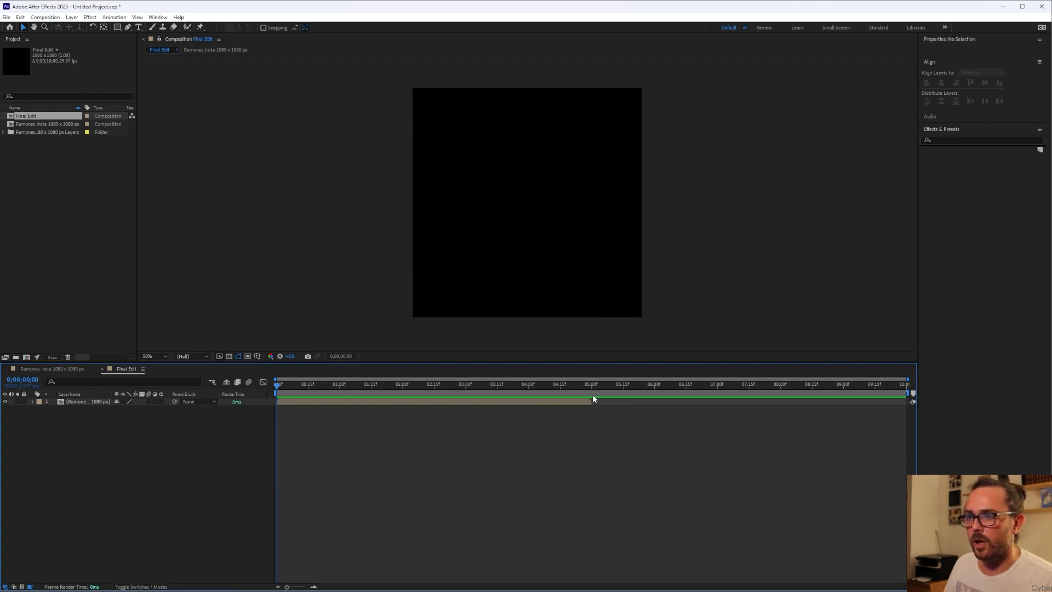
Duplicate the nested Ramones layer and move the copy to start at the five-second mark, where the original ends.
{"action": "left_click", "coordinate": [80, 401]}
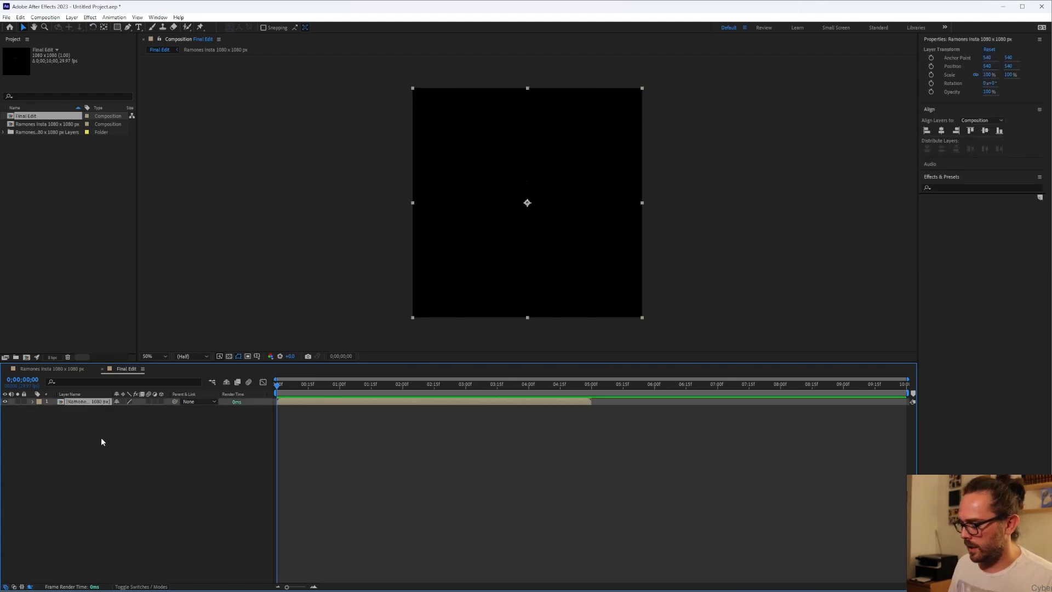
{"action": "key", "text": "ctrl+d"}
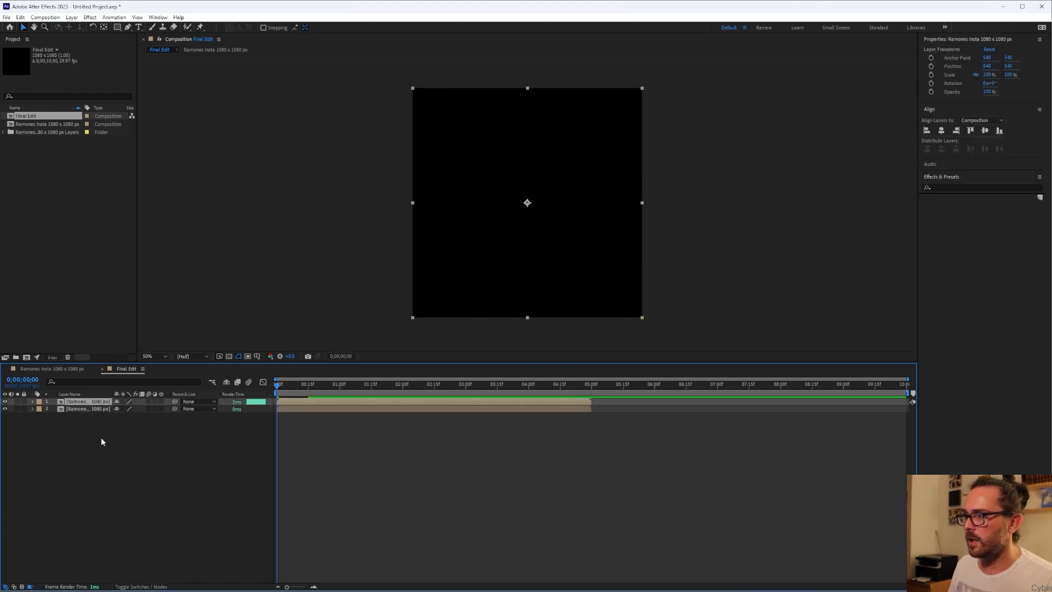
{"action": "left_click_drag", "start_coordinate": [307, 403], "coordinate": [617, 403]}
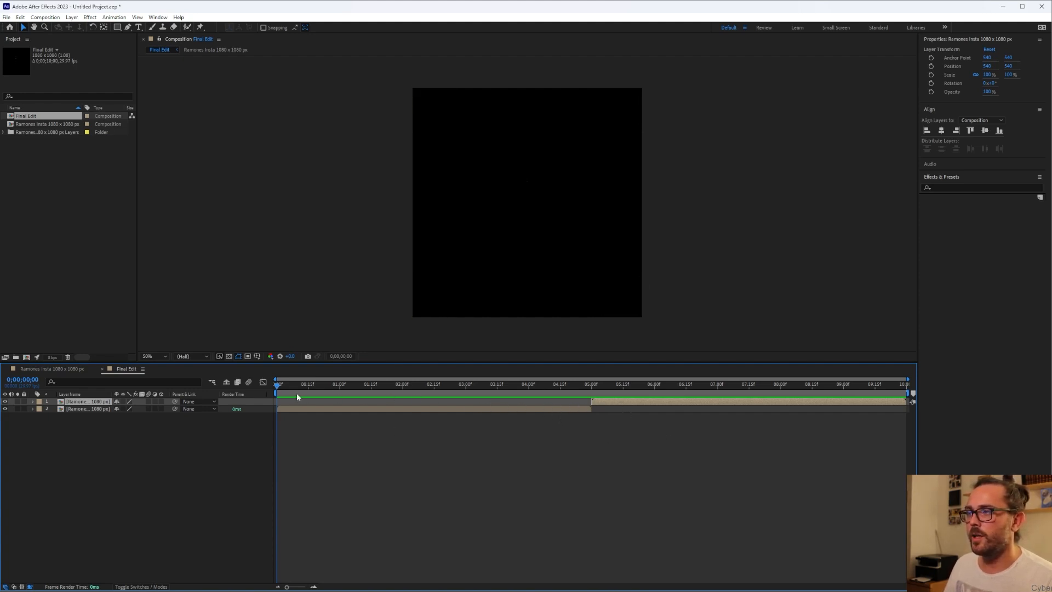
Time-reverse the duplicated layer in the second half, preview the full animation, and return to 0;00;00;00.
{"action": "right_click", "coordinate": [616, 404]}
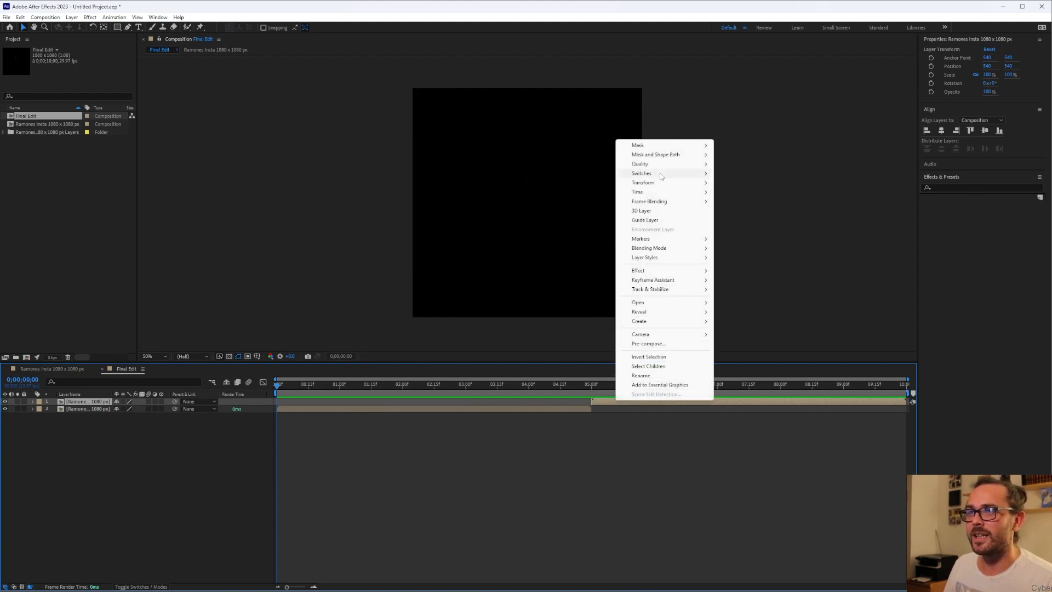
{"action": "mouse_move", "coordinate": [660, 192]}
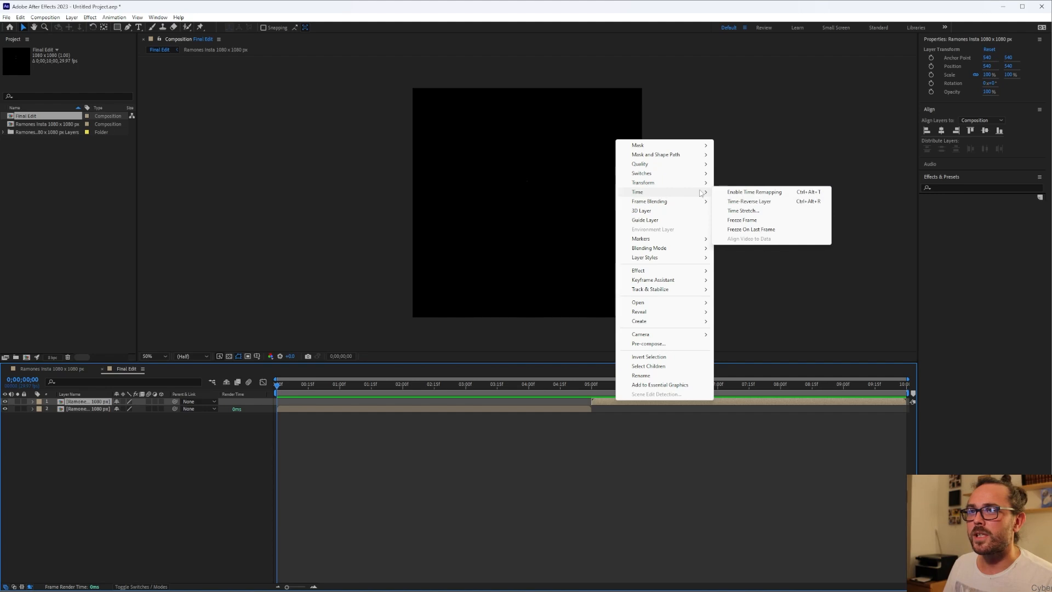
{"action": "left_click", "coordinate": [749, 203]}
{"action": "key", "text": "space"}
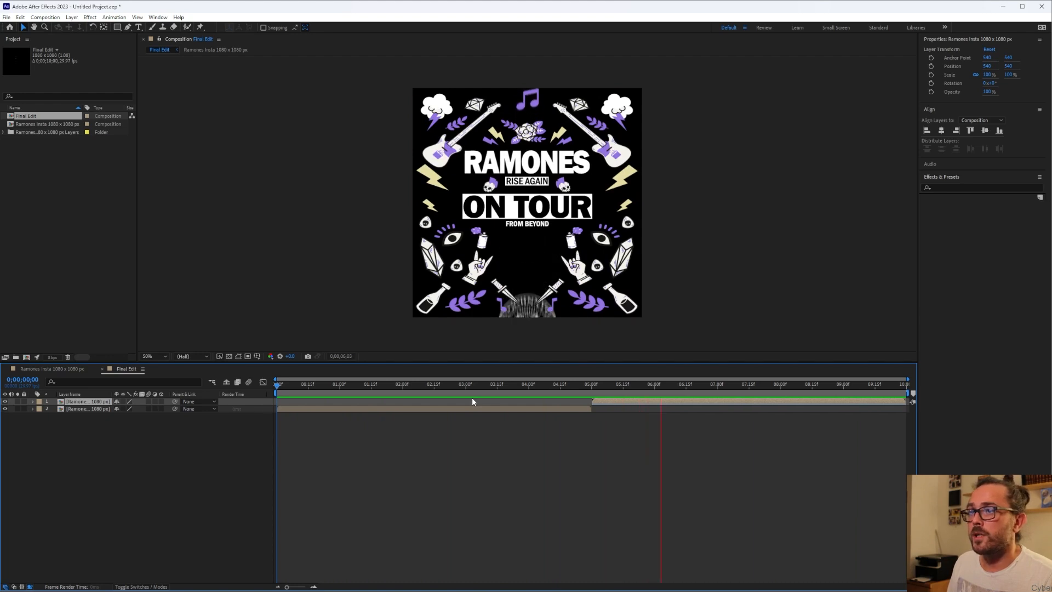
{"action": "key", "text": "space"}
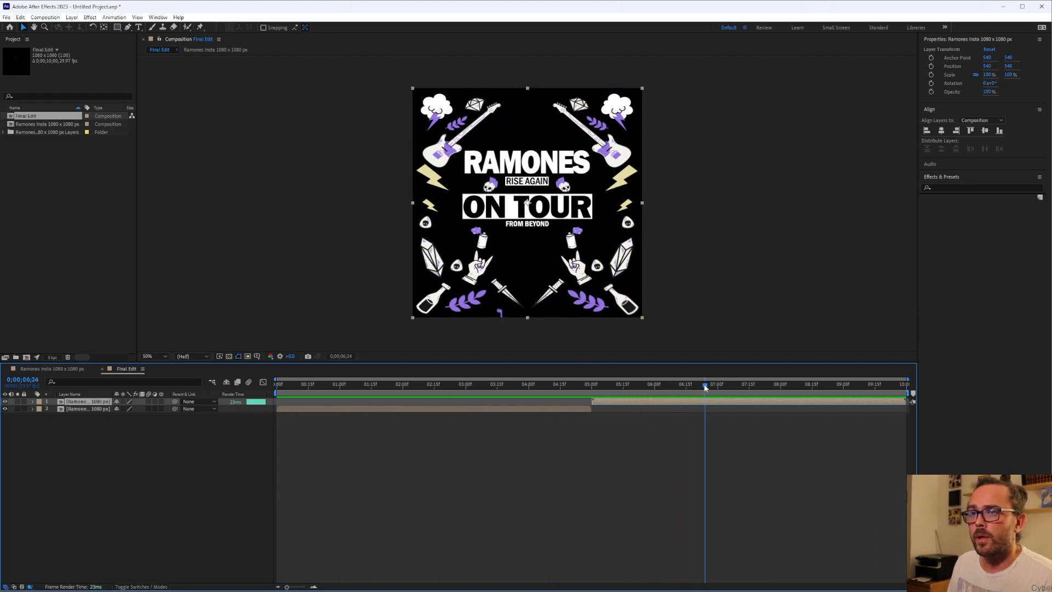
{"action": "key", "text": "Home"}
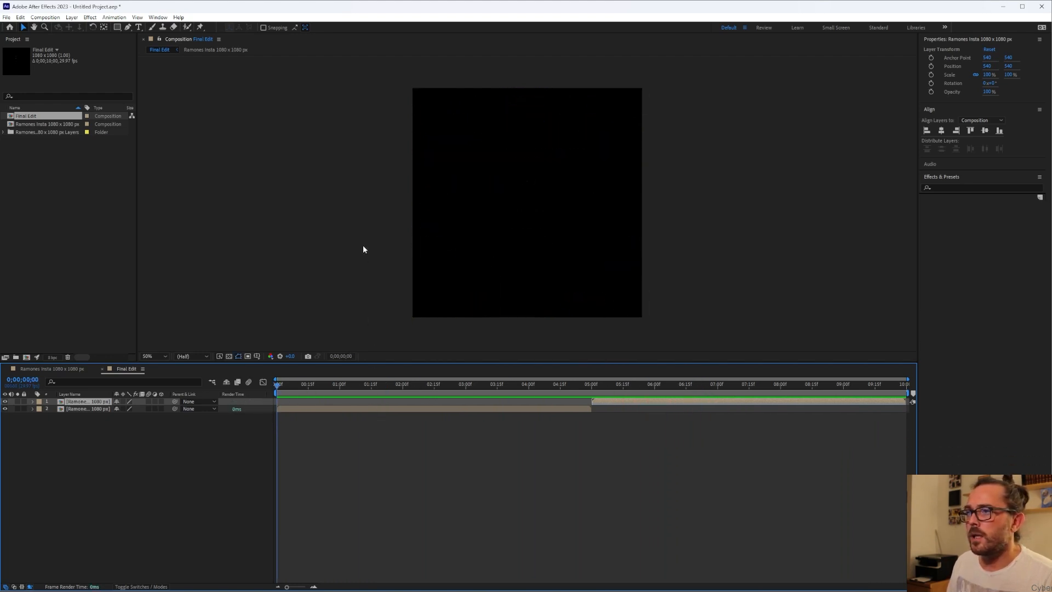
Import the Ramones Insta CTA 1080 x 1080 px Illustrator file as Composition - Retain Layer Sizes.
{"action": "left_click", "coordinate": [47, 175]}
{"action": "right_click", "coordinate": [68, 175]}
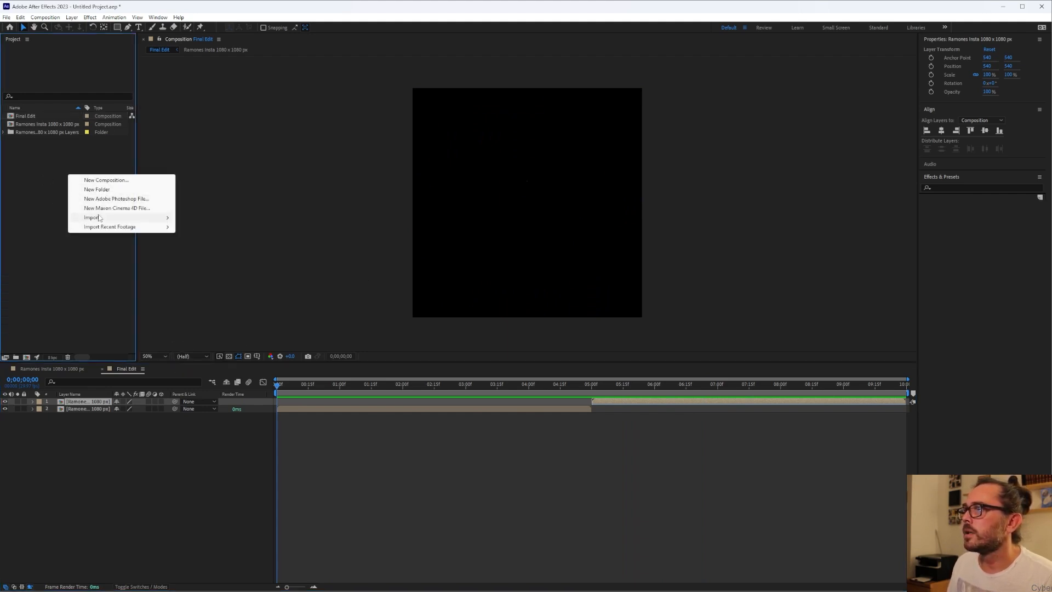
{"action": "mouse_move", "coordinate": [102, 218]}
{"action": "left_click", "coordinate": [214, 222]}
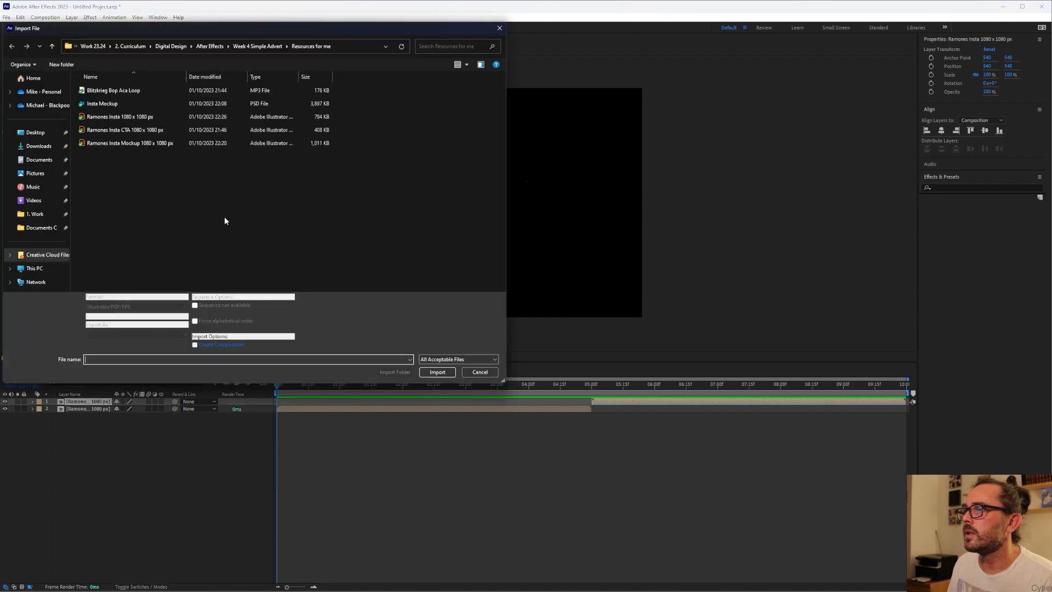
{"action": "left_click", "coordinate": [106, 132]}
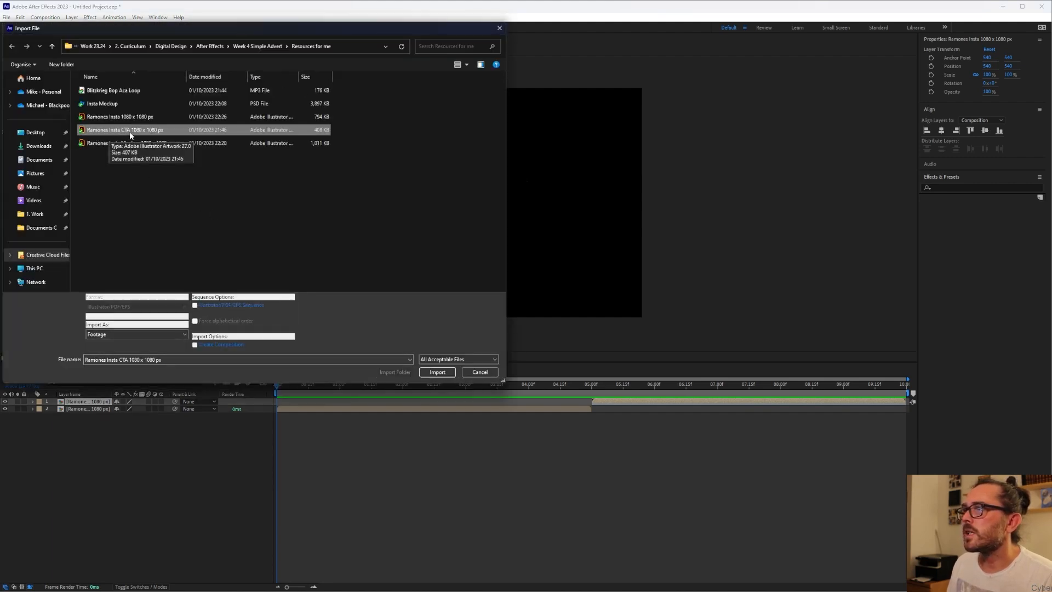
{"action": "left_click", "coordinate": [134, 334]}
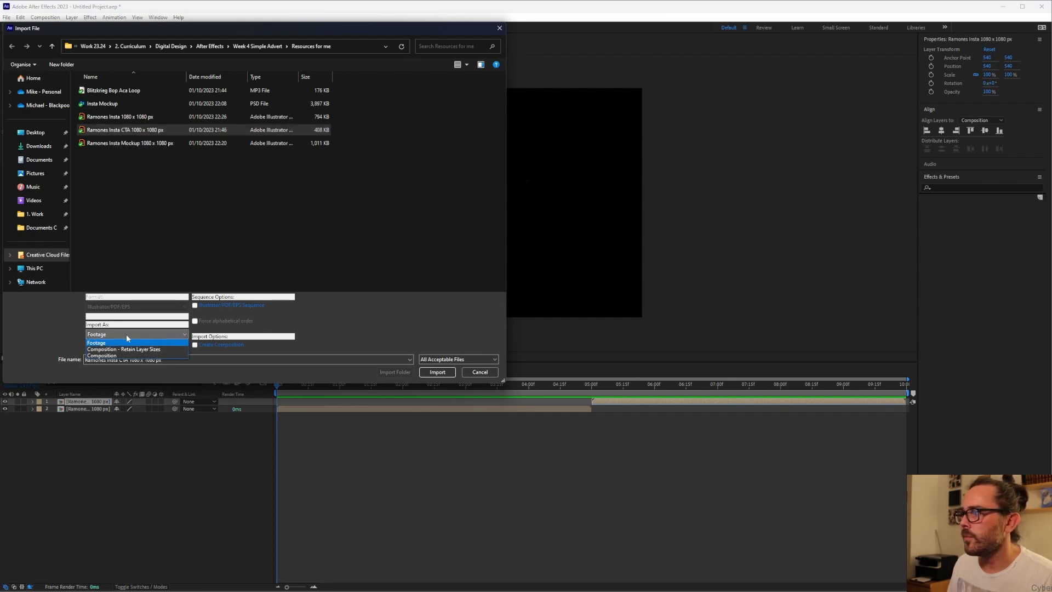
{"action": "left_click", "coordinate": [108, 349]}
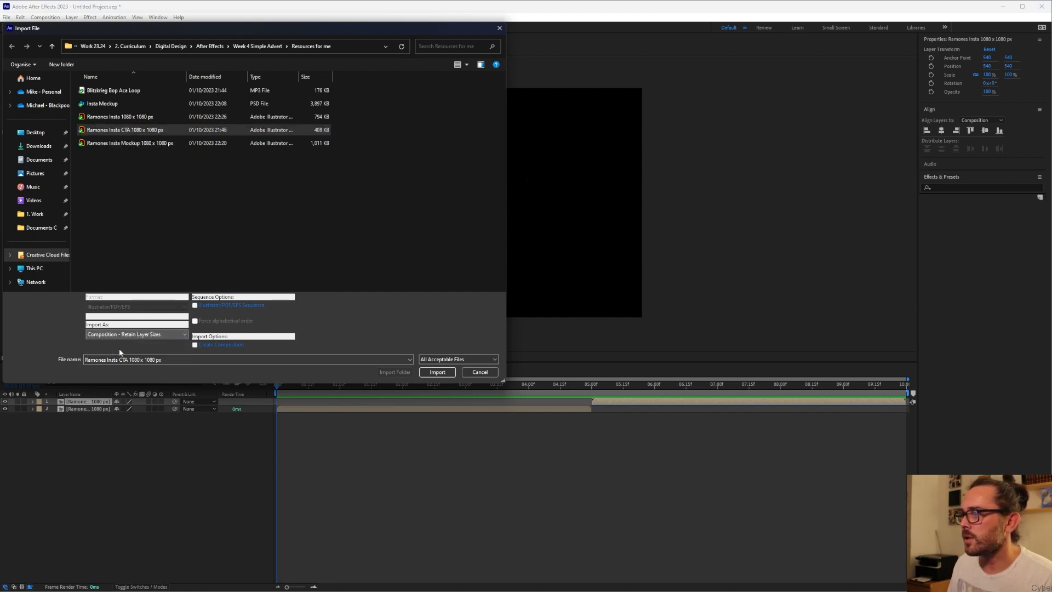
{"action": "left_click", "coordinate": [436, 372]}
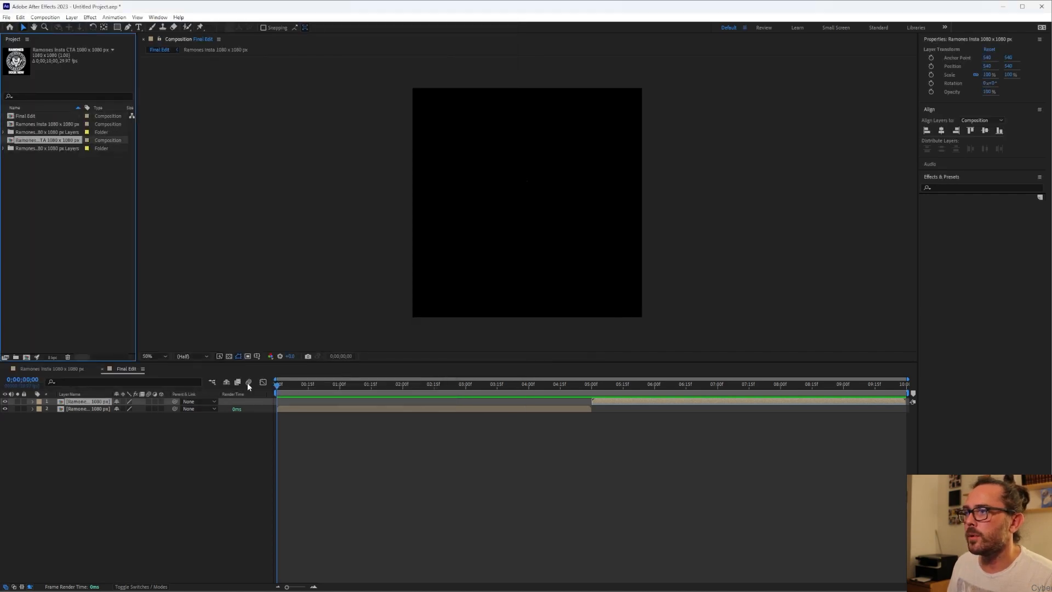
Open the Ramones Insta CTA composition and lock its Background, Ramones and Ramones Crest layers.
{"action": "double_click", "coordinate": [39, 141]}
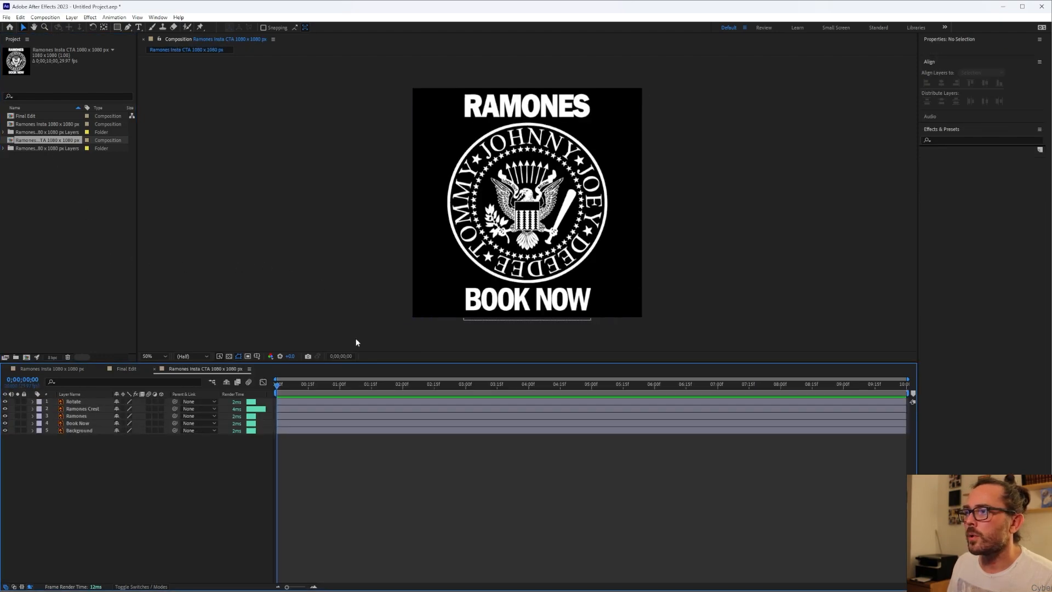
{"action": "left_click", "coordinate": [24, 431]}
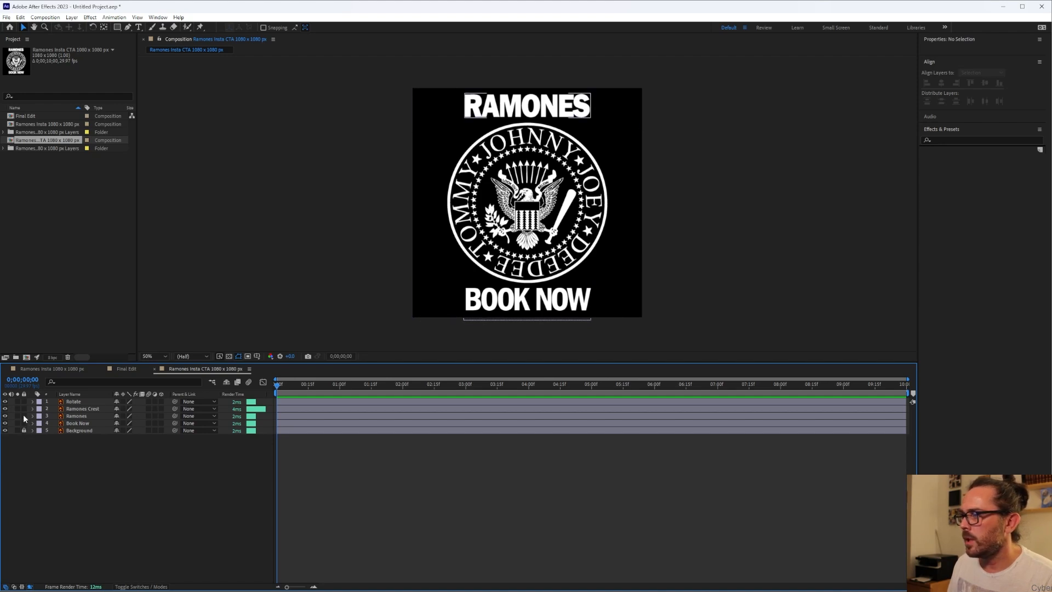
{"action": "left_click", "coordinate": [23, 416]}
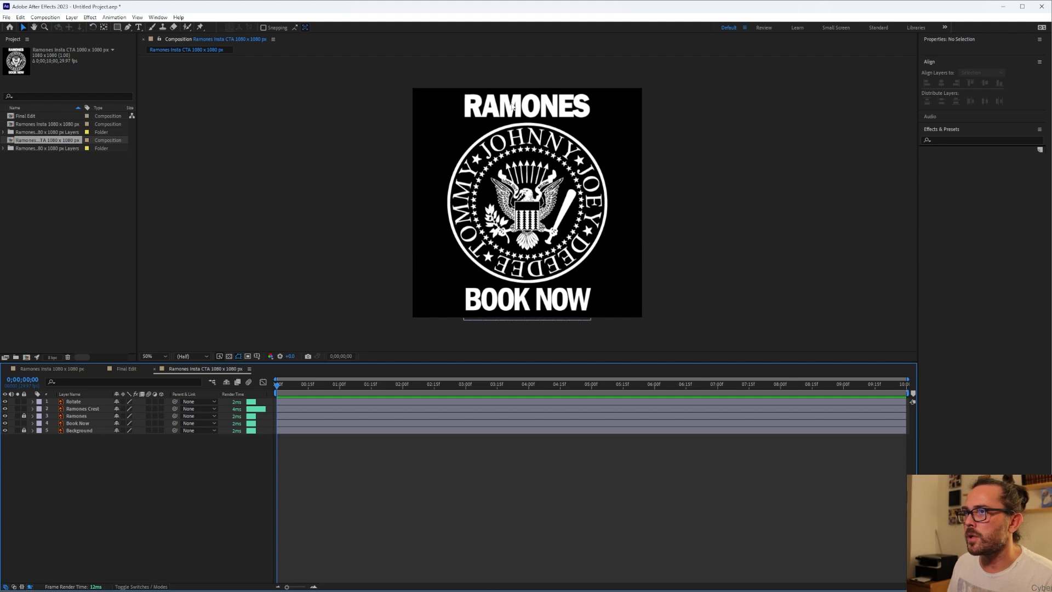
{"action": "left_click", "coordinate": [24, 416]}
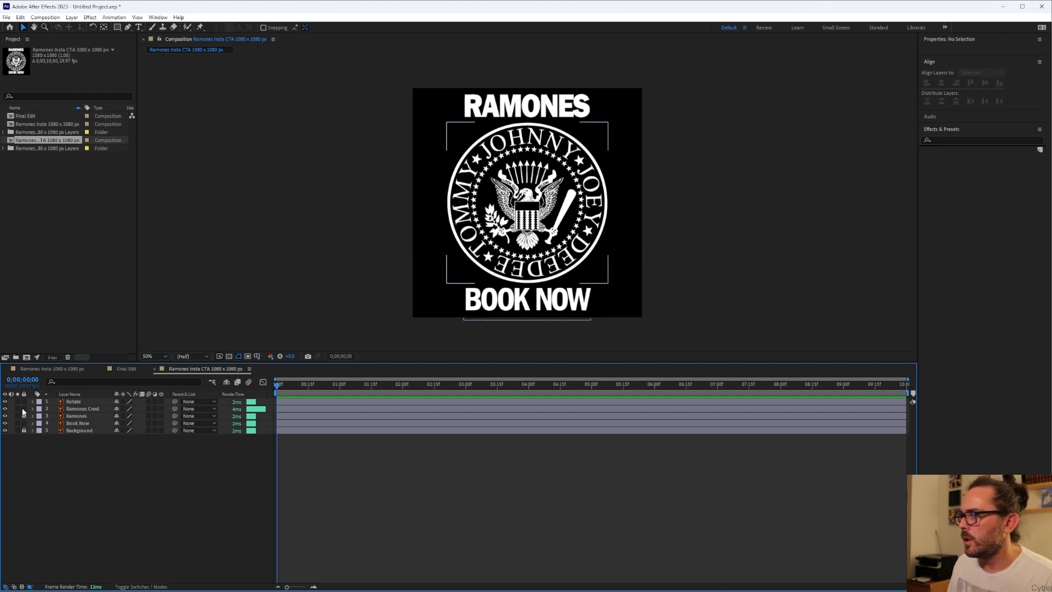
{"action": "left_click", "coordinate": [24, 410]}
{"action": "left_click", "coordinate": [24, 430]}
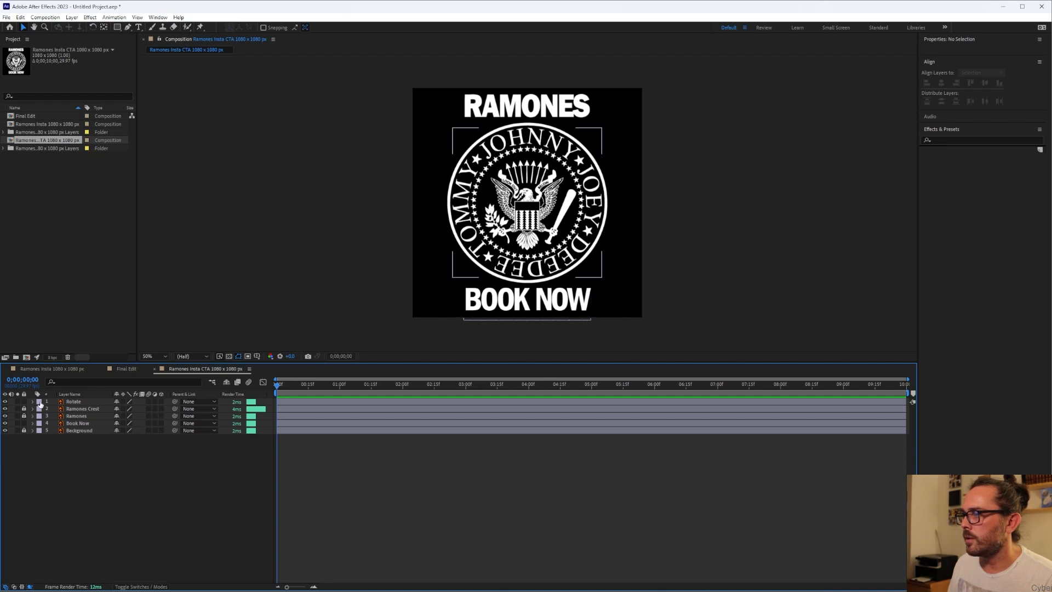
Add the expression time*100 to the Rotate layer's Rotation, preview the spin, and return to 0;00;00;00.
{"action": "left_click", "coordinate": [72, 403]}
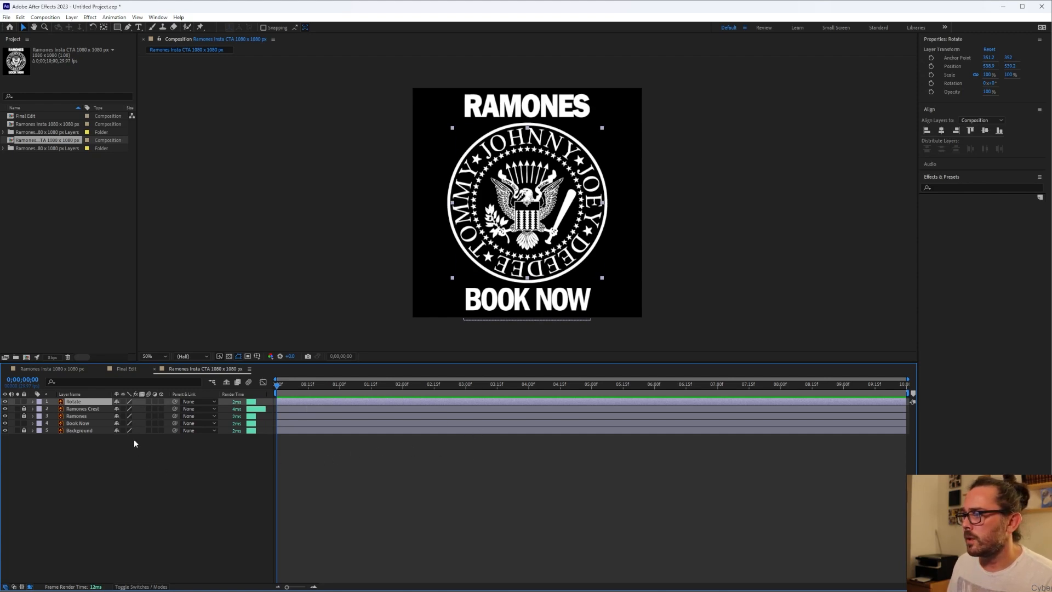
{"action": "key", "text": "r"}
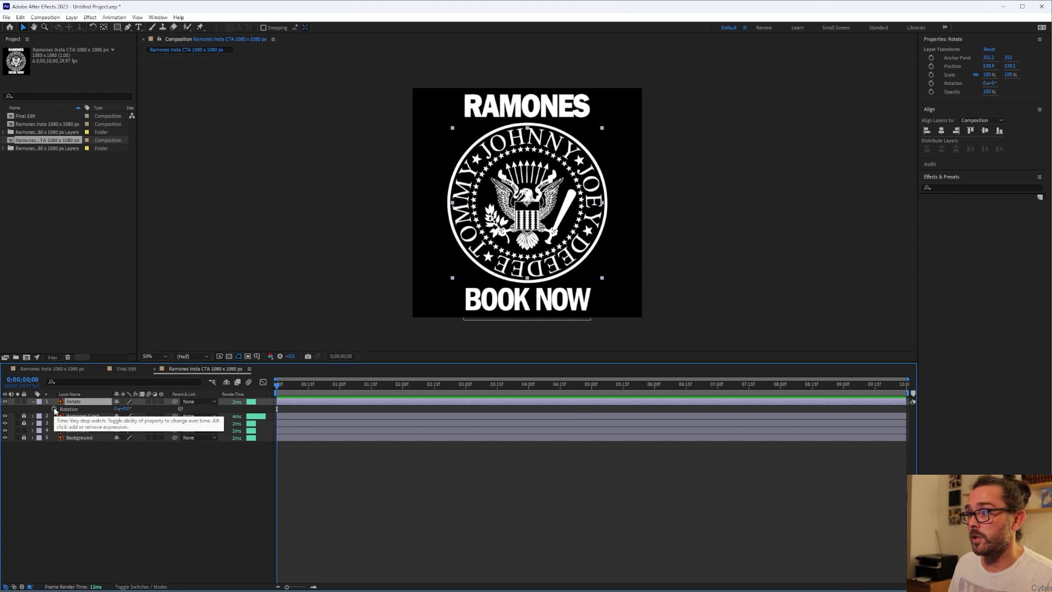
{"action": "left_click", "coordinate": [54, 410], "text": "alt"}
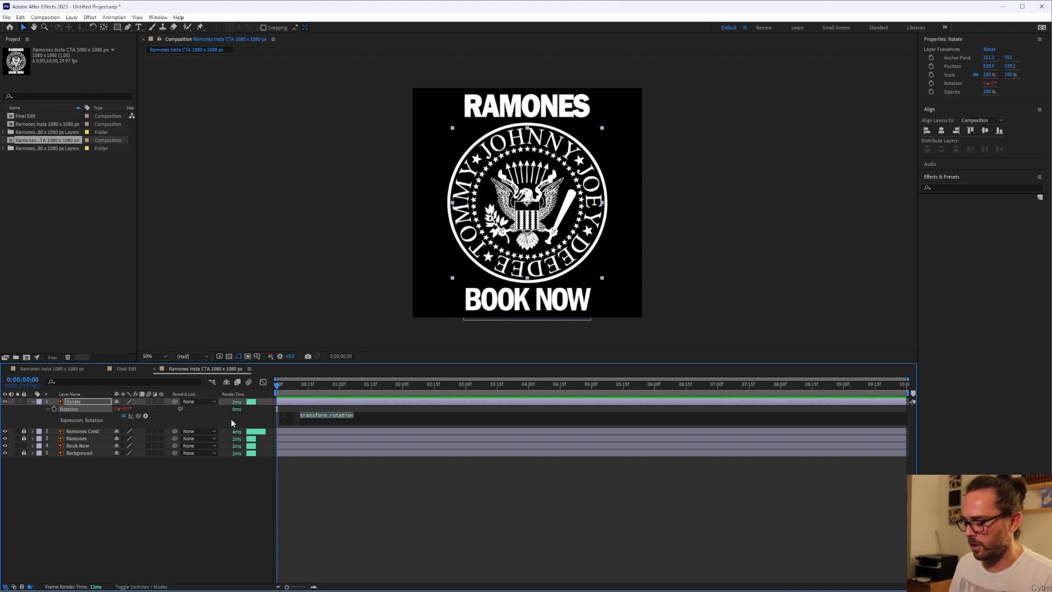
{"action": "type", "text": "time"}
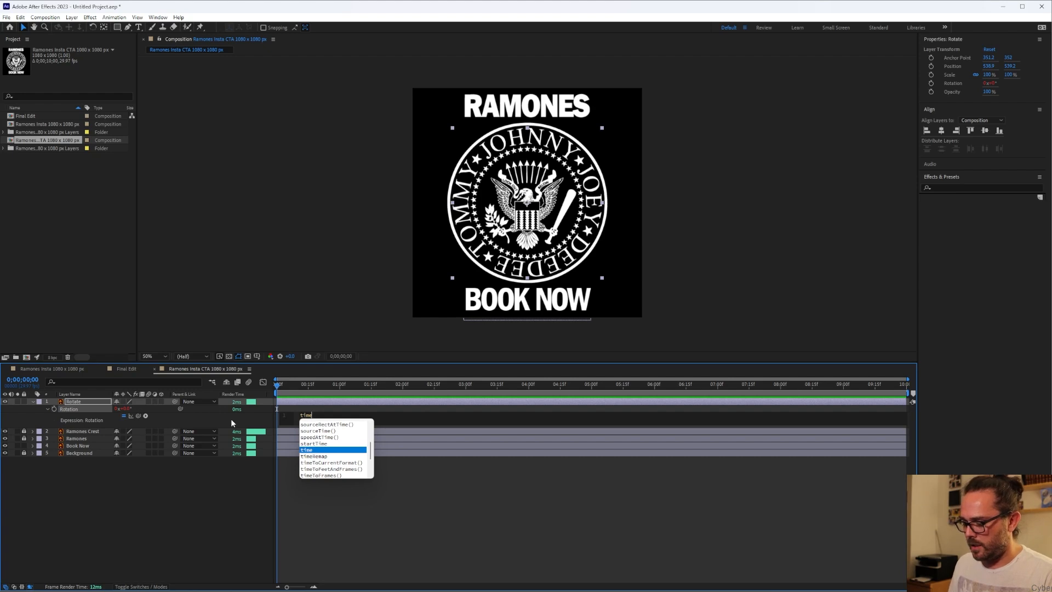
{"action": "type", "text": "*"}
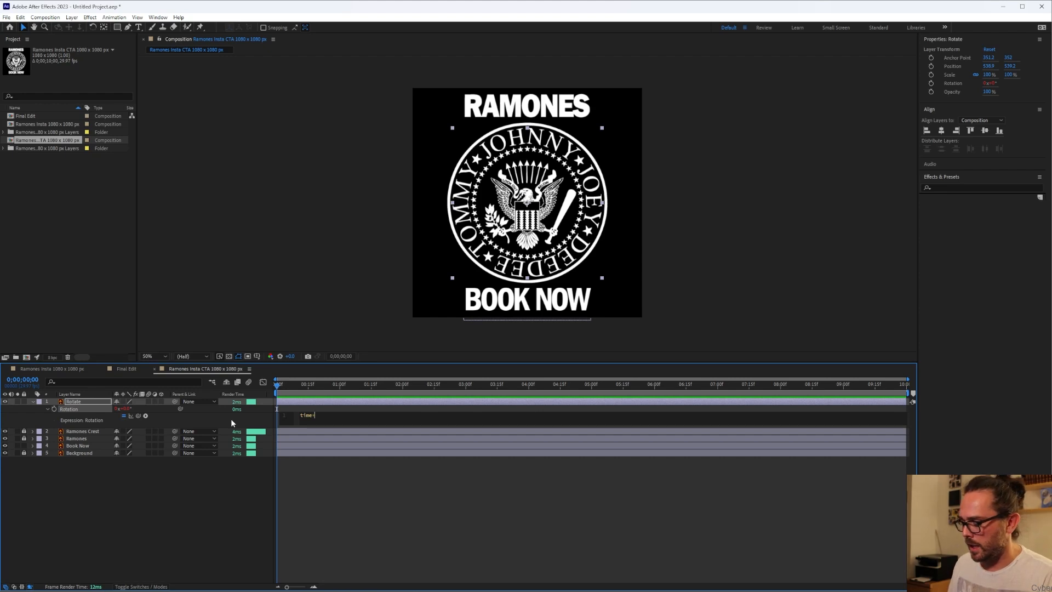
{"action": "type", "text": "100"}
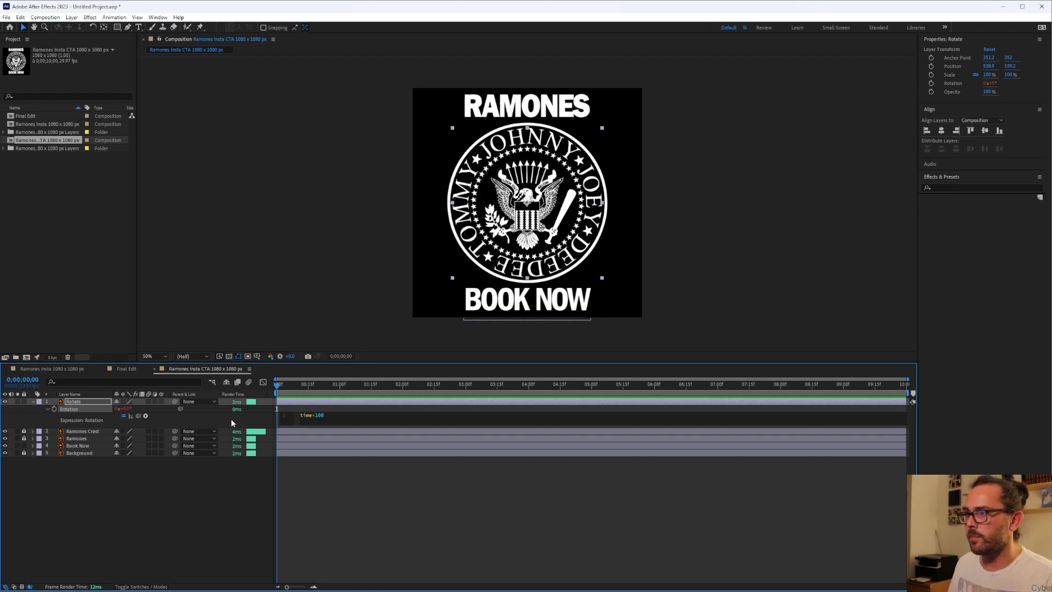
{"action": "left_click", "coordinate": [223, 497]}
{"action": "key", "text": "space"}
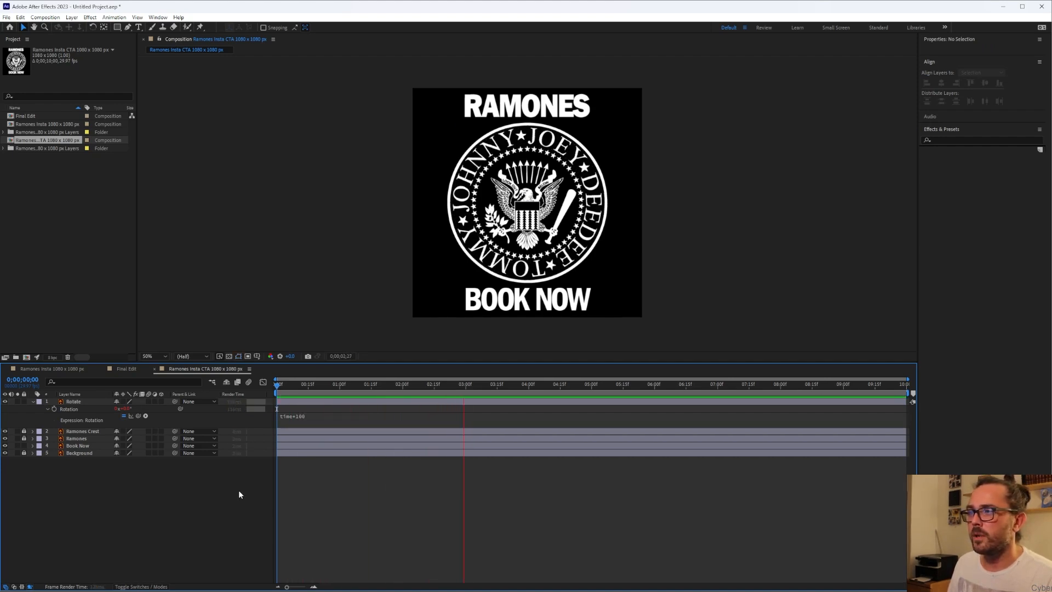
{"action": "key", "text": "space"}
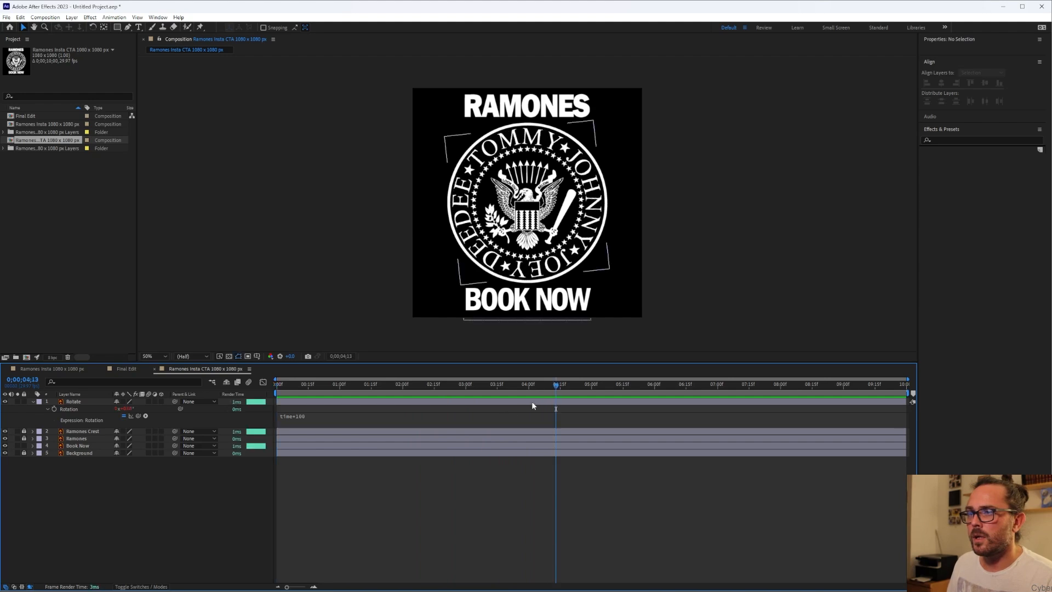
{"action": "key", "text": "Home"}
Change the Rotate layer's Rotation expression to time*25, preview the spin, and return to the start.
{"action": "left_click", "coordinate": [290, 418]}
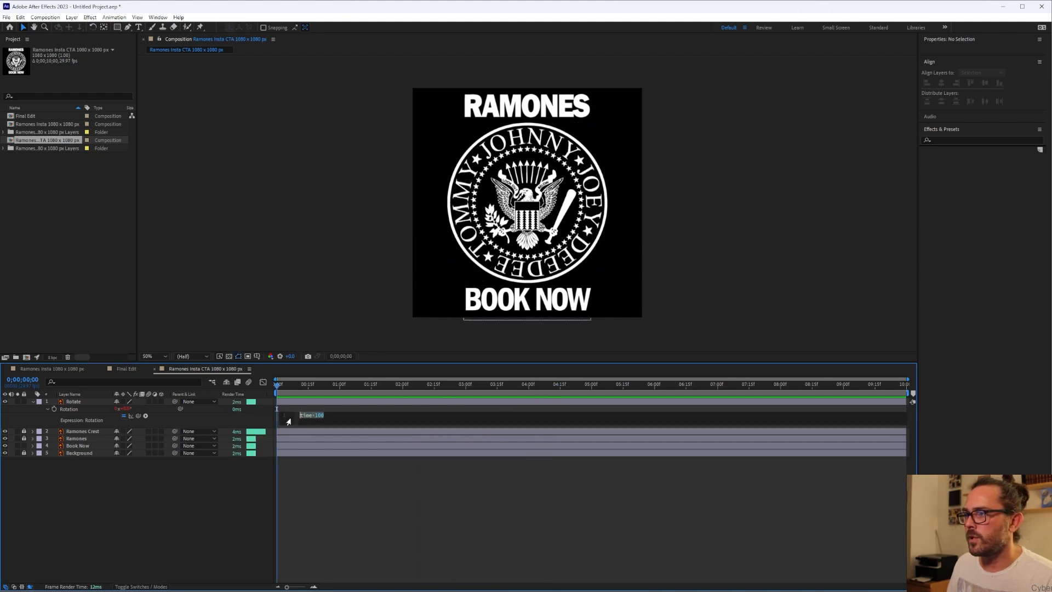
{"action": "left_click", "coordinate": [342, 428]}
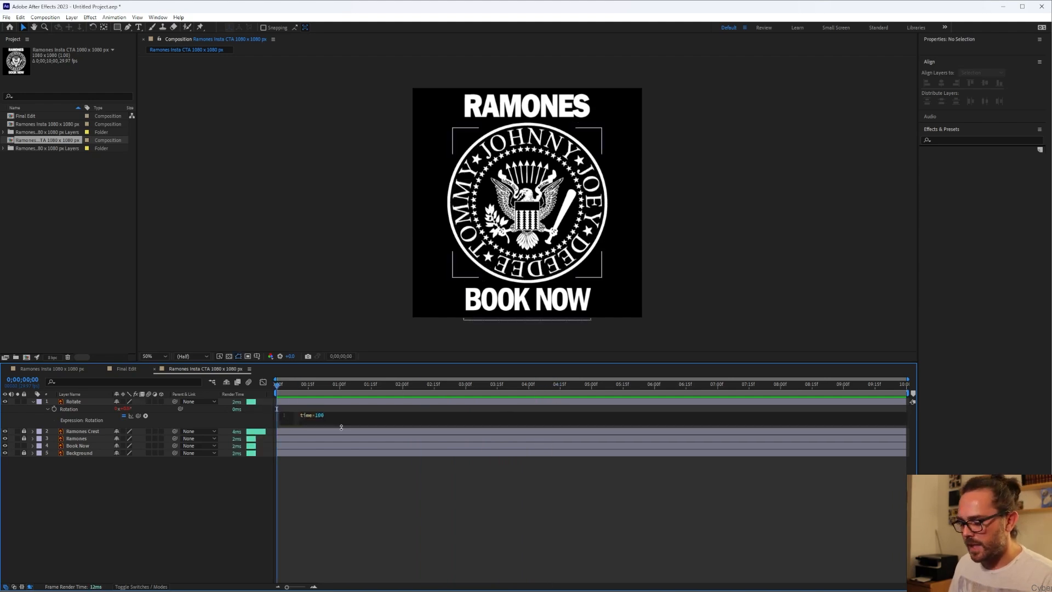
{"action": "key", "text": "BackSpace"}
{"action": "key", "text": "BackSpace"}
{"action": "key", "text": "BackSpace"}
{"action": "type", "text": "25"}
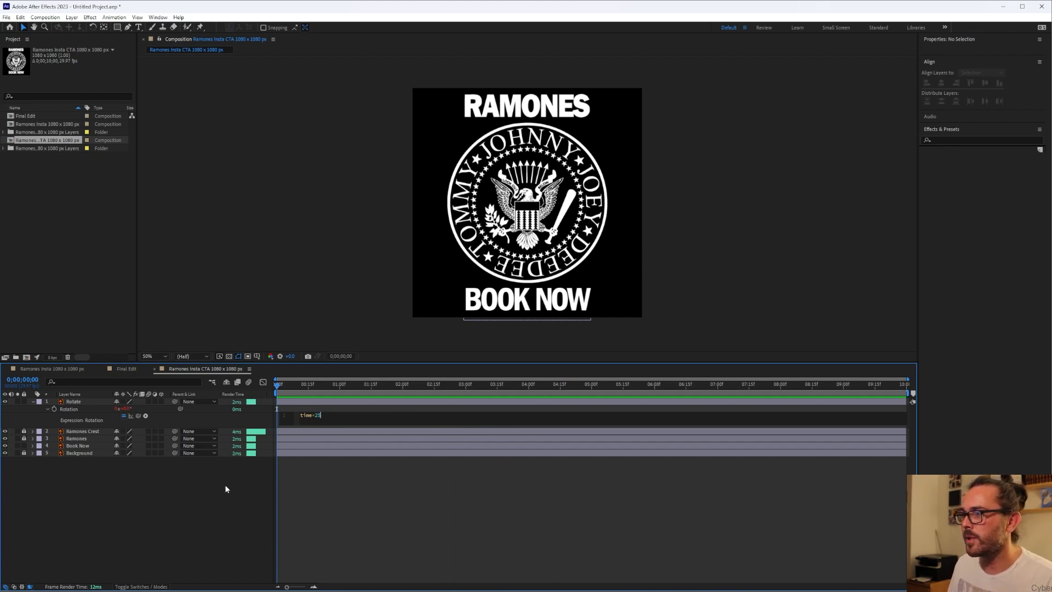
{"action": "left_click", "coordinate": [227, 486]}
{"action": "key", "text": "space"}
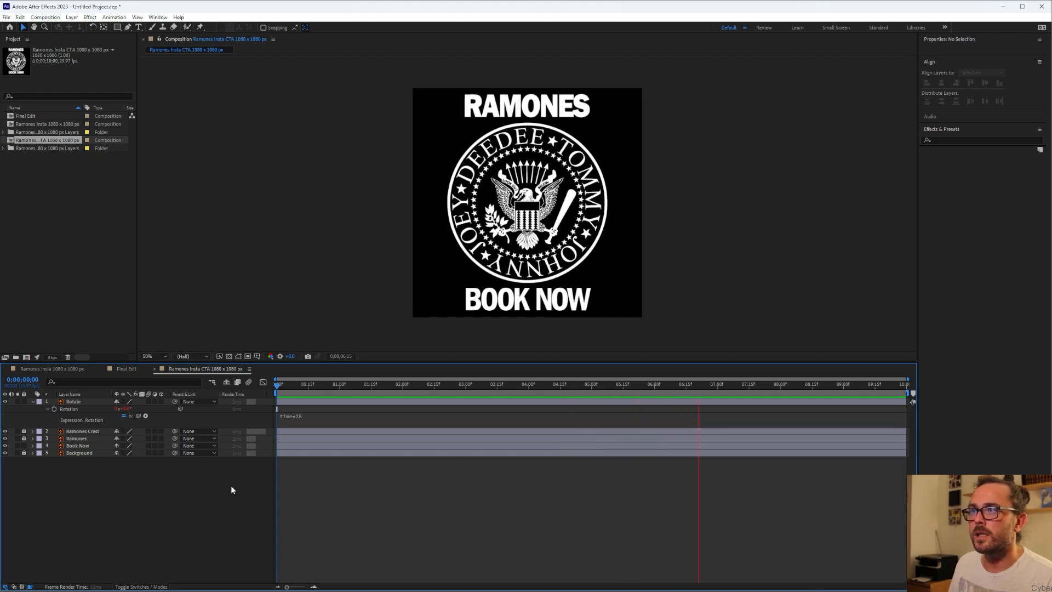
{"action": "key", "text": "space"}
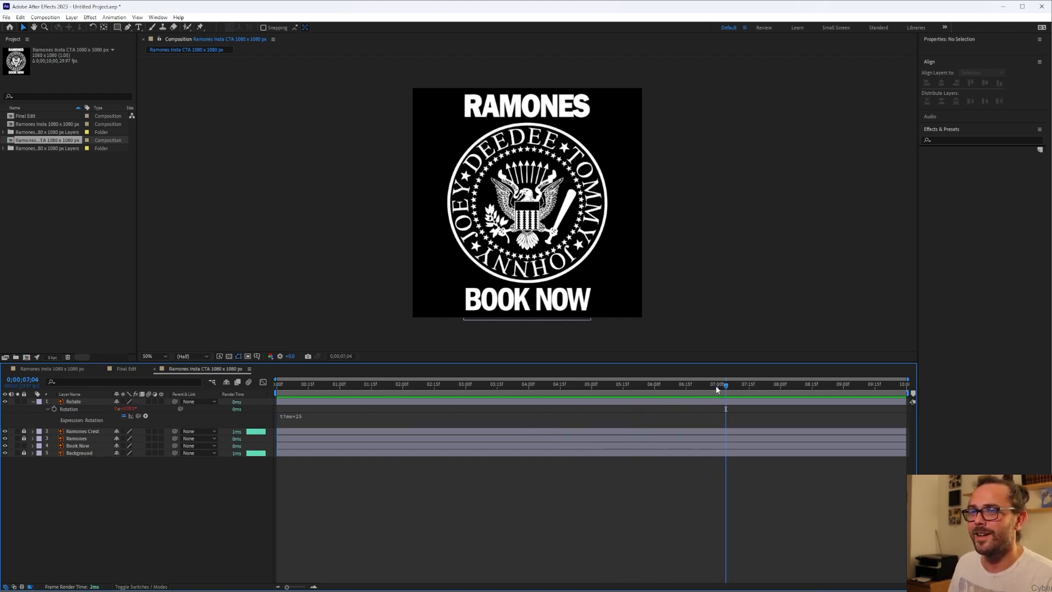
{"action": "left_click_drag", "start_coordinate": [726, 387], "coordinate": [214, 386]}
Set the Rotate layer's Rotation expression to time*15, preview it, return to the start, and collapse the layer.
{"action": "left_click", "coordinate": [319, 417]}
{"action": "left_click", "coordinate": [323, 417]}
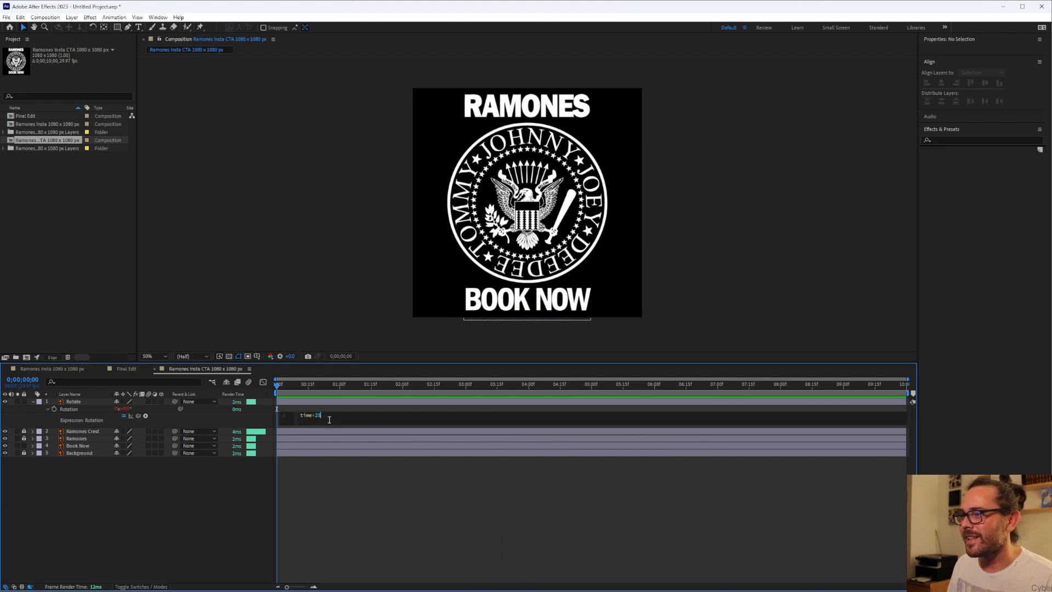
{"action": "key", "text": "BackSpace"}
{"action": "key", "text": "BackSpace"}
{"action": "type", "text": "15"}
{"action": "left_click", "coordinate": [209, 479]}
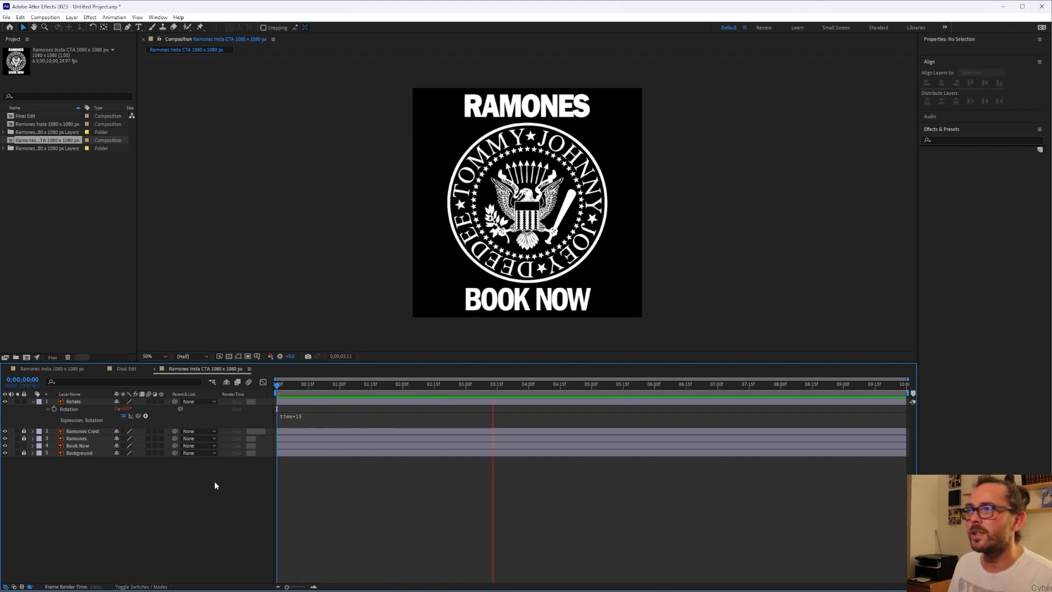
{"action": "key", "text": "space"}
{"action": "left_click_drag", "start_coordinate": [574, 386], "coordinate": [261, 399]}
{"action": "key", "text": "Home"}
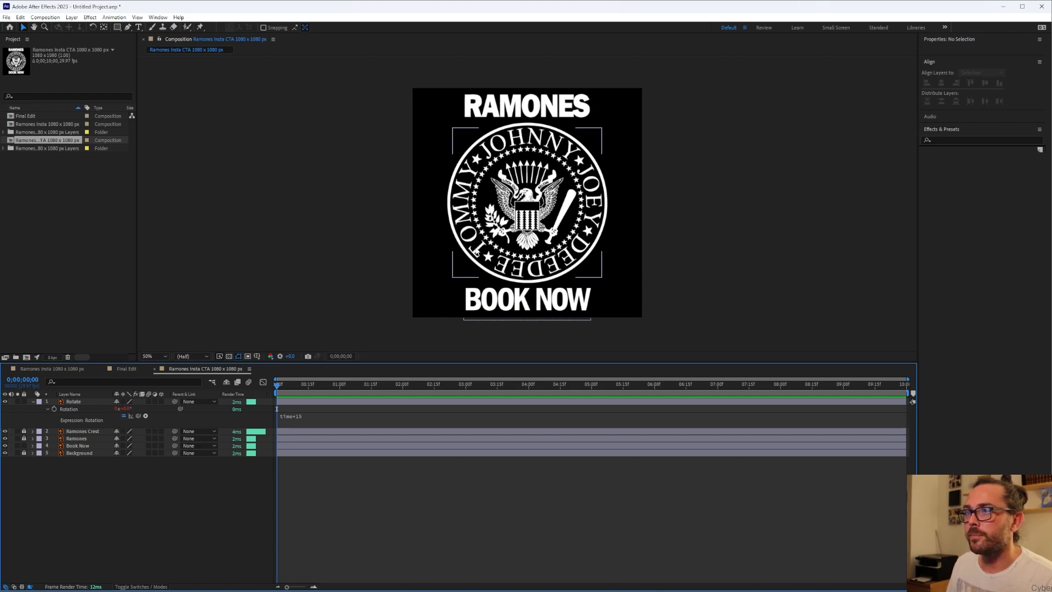
{"action": "left_click", "coordinate": [34, 400]}
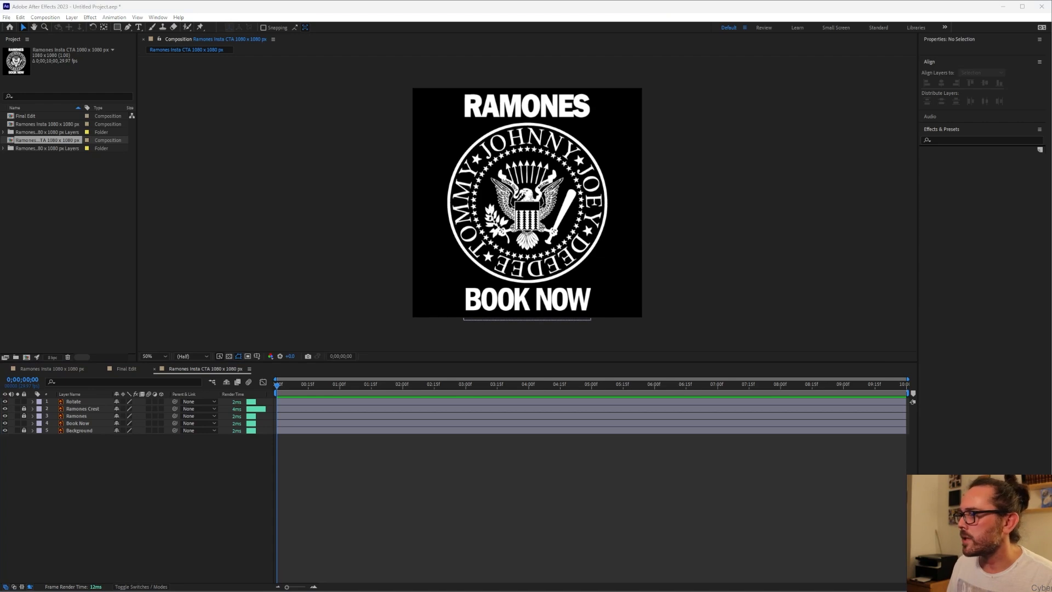
Add the Blitzkrieg Bop Aca Loop.mp3 audio file as the uppermost layer of the CTA composition and preview it from the start.
{"action": "left_click_drag", "start_coordinate": [159, 478], "coordinate": [154, 481]}
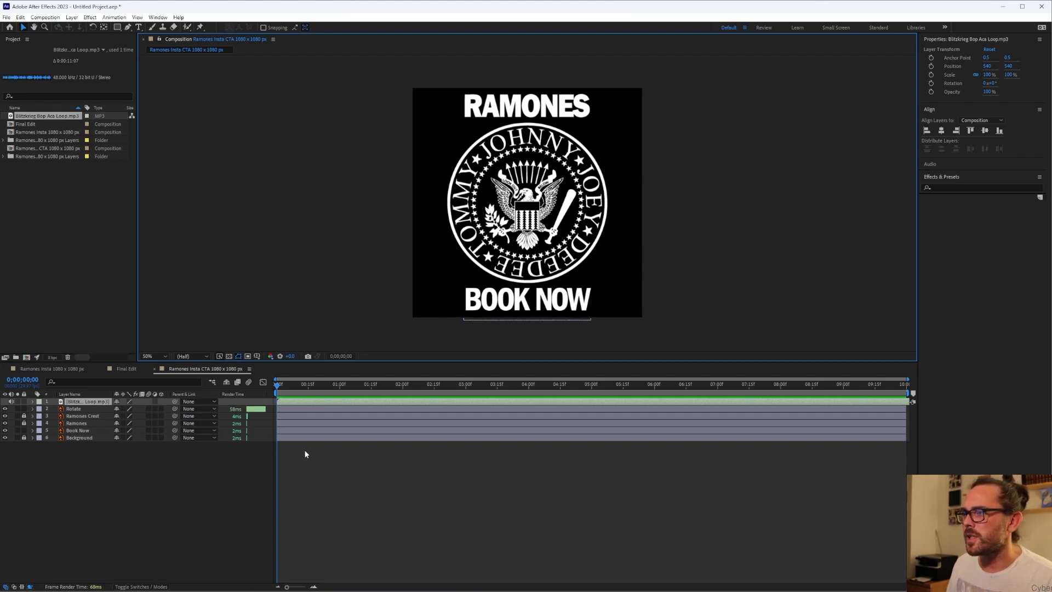
{"action": "key", "text": "space"}
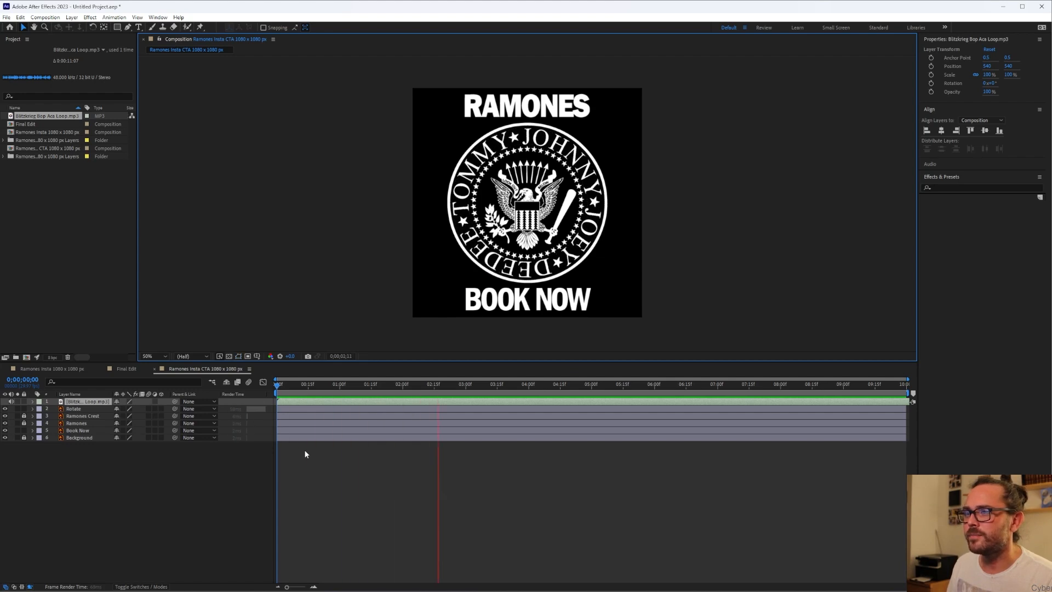
{"action": "key", "text": "space"}
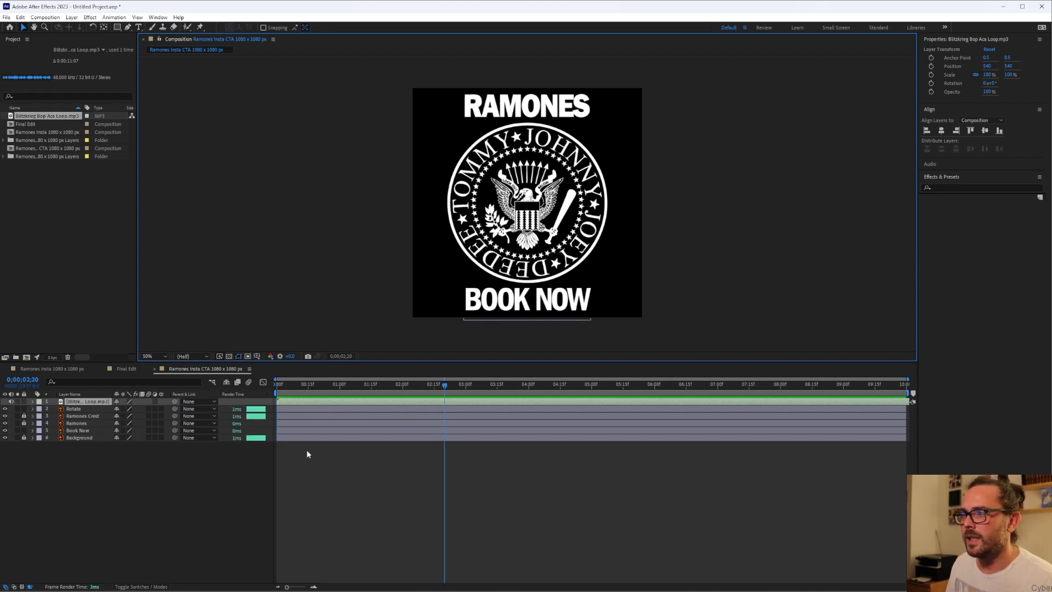
{"action": "left_click_drag", "start_coordinate": [444, 385], "coordinate": [277, 386]}
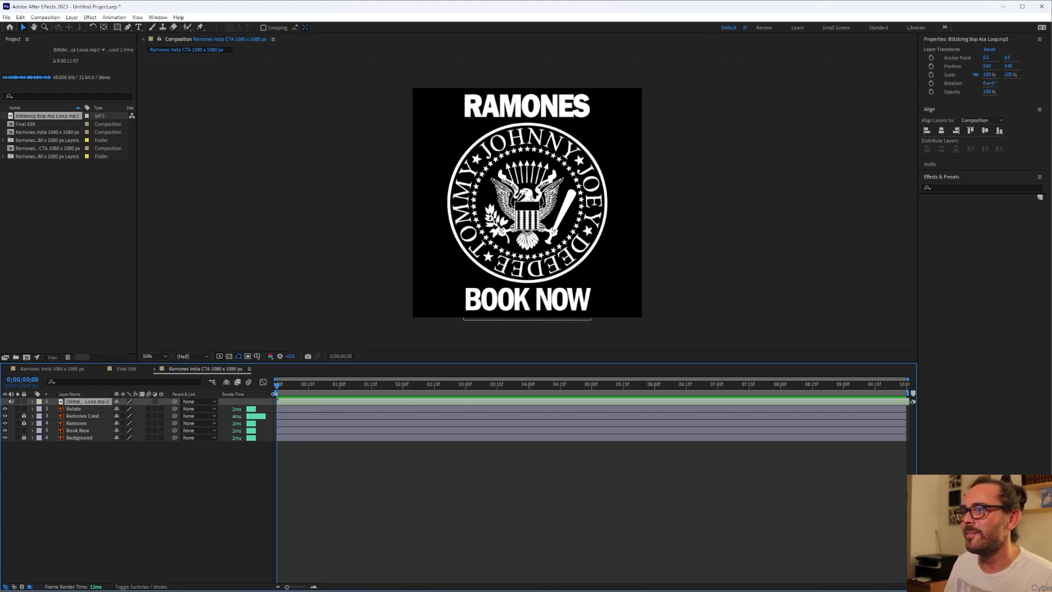
{"action": "key", "text": "space"}
{"action": "key", "text": "space"}
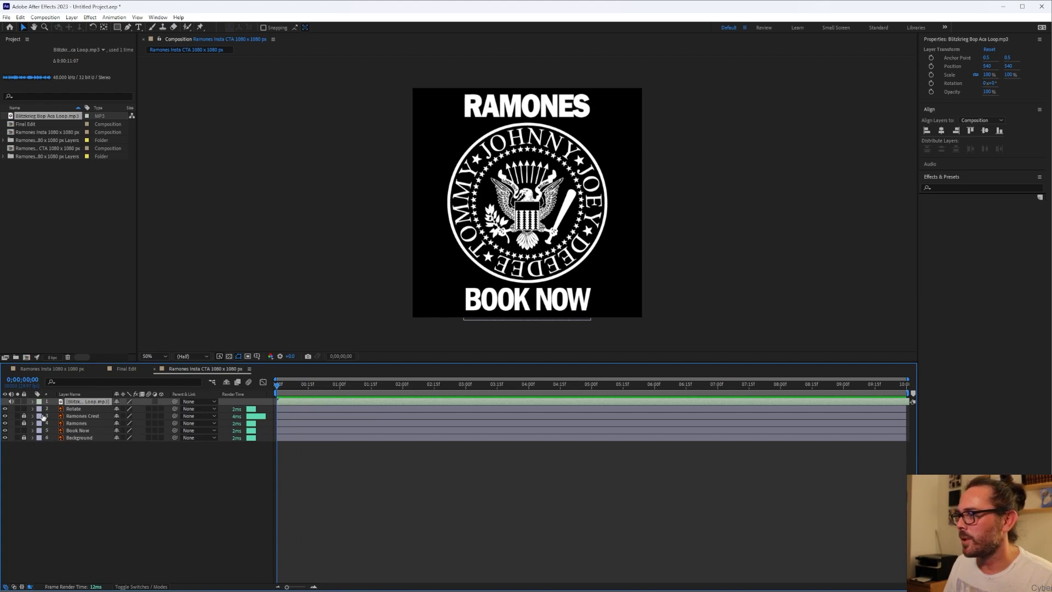
Set a 100% Scale keyframe on the Book Now layer at 0;00;00;00.
{"action": "left_click", "coordinate": [33, 431]}
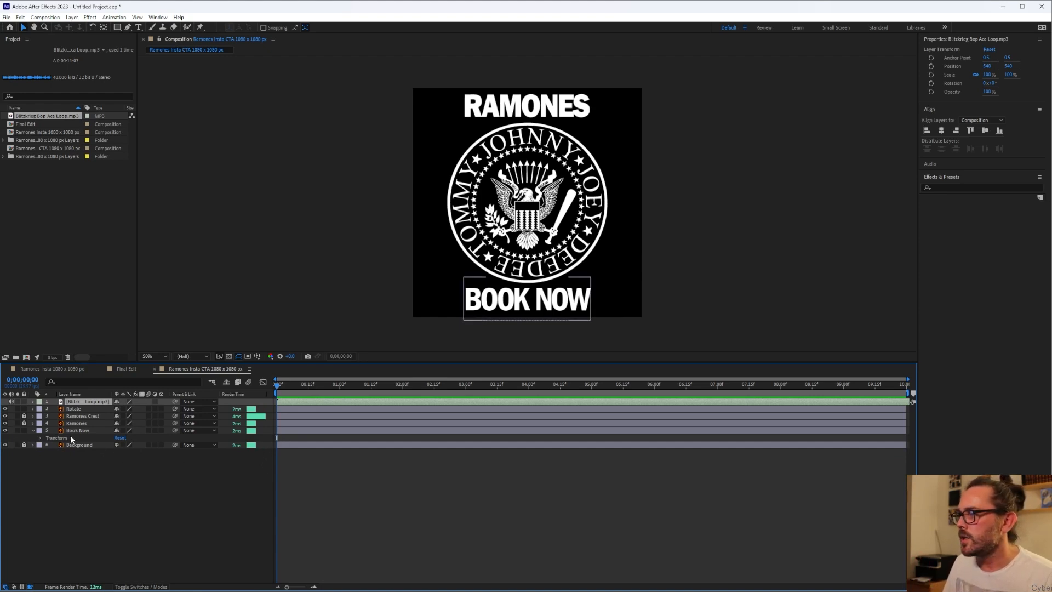
{"action": "left_click", "coordinate": [32, 430]}
{"action": "left_click", "coordinate": [84, 430]}
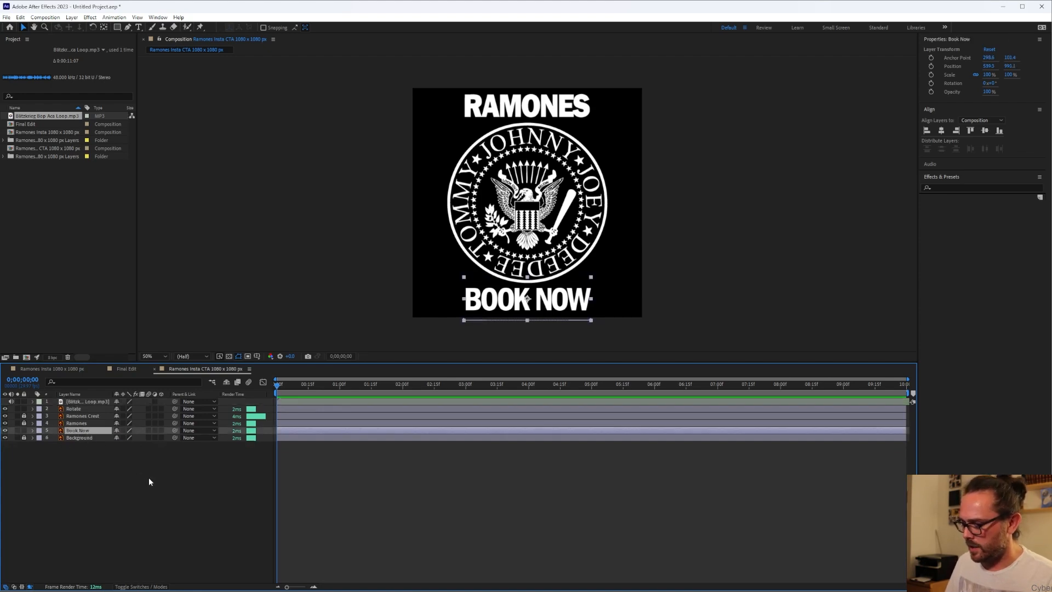
{"action": "key", "text": "s"}
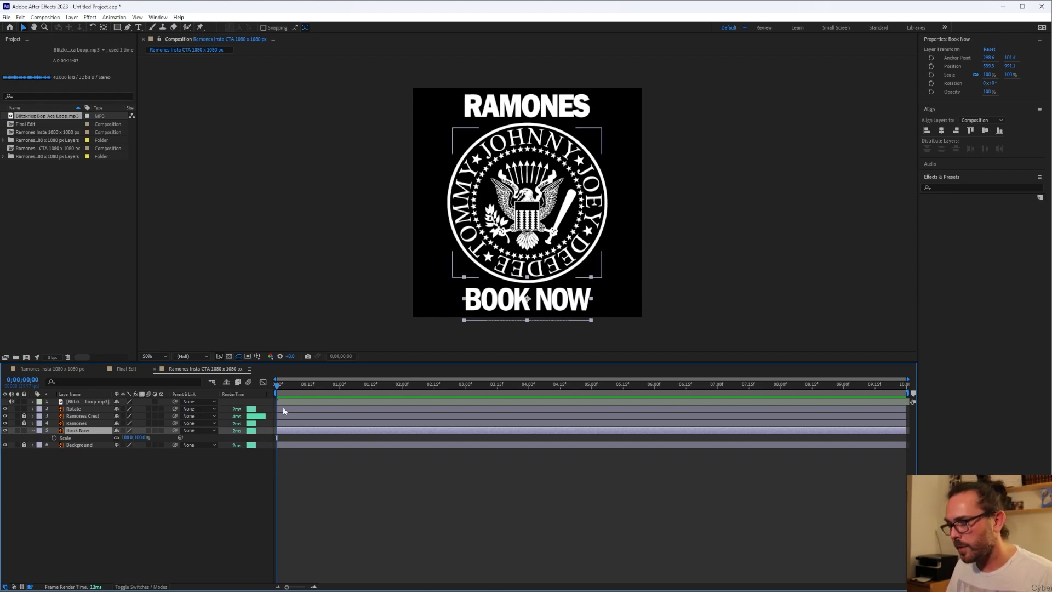
{"action": "key", "text": "space"}
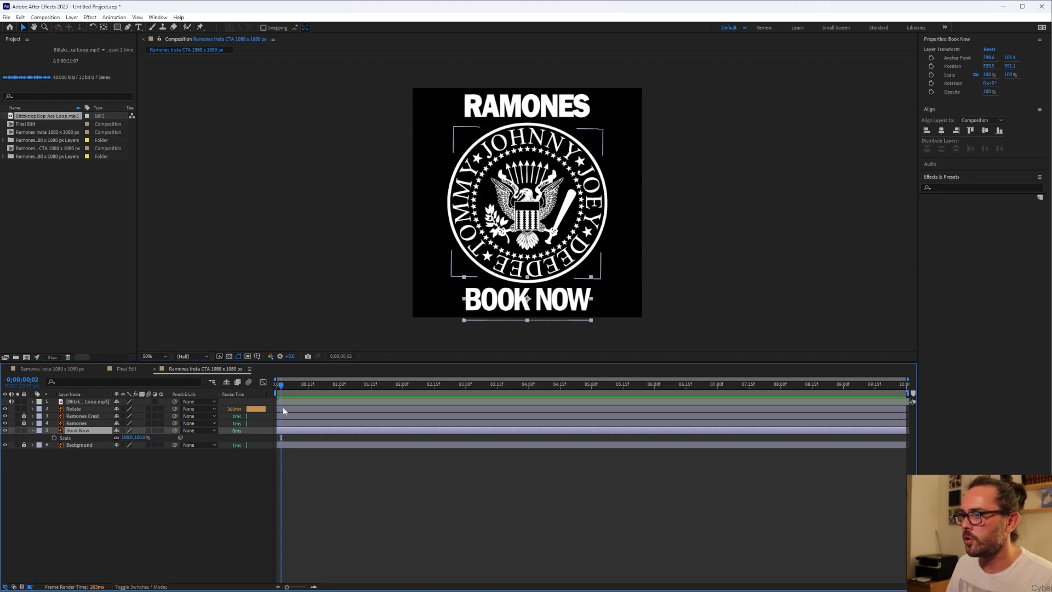
{"action": "left_click_drag", "start_coordinate": [281, 386], "coordinate": [251, 383]}
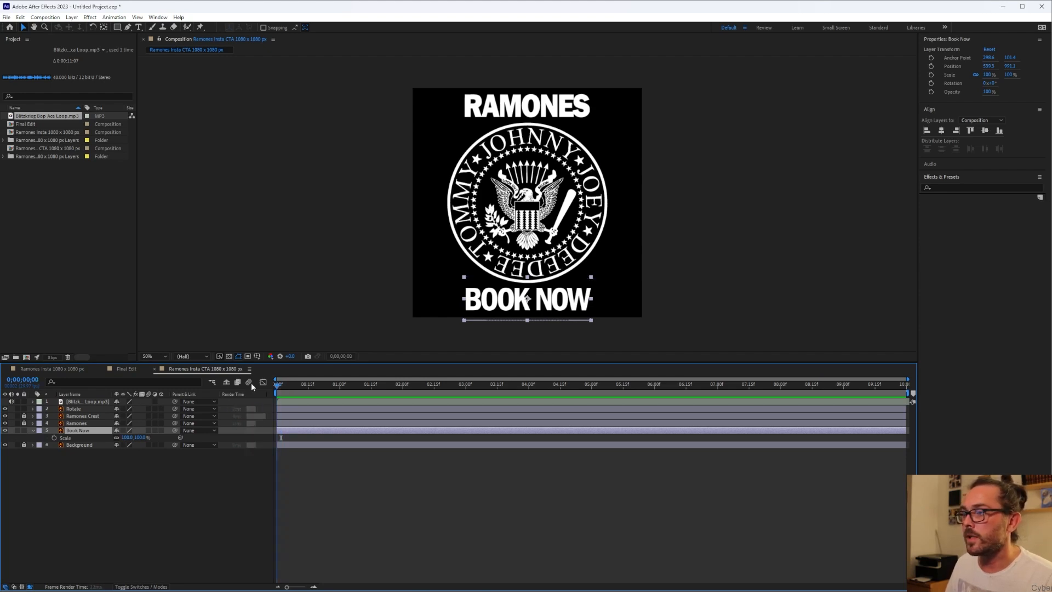
{"action": "left_click", "coordinate": [53, 438]}
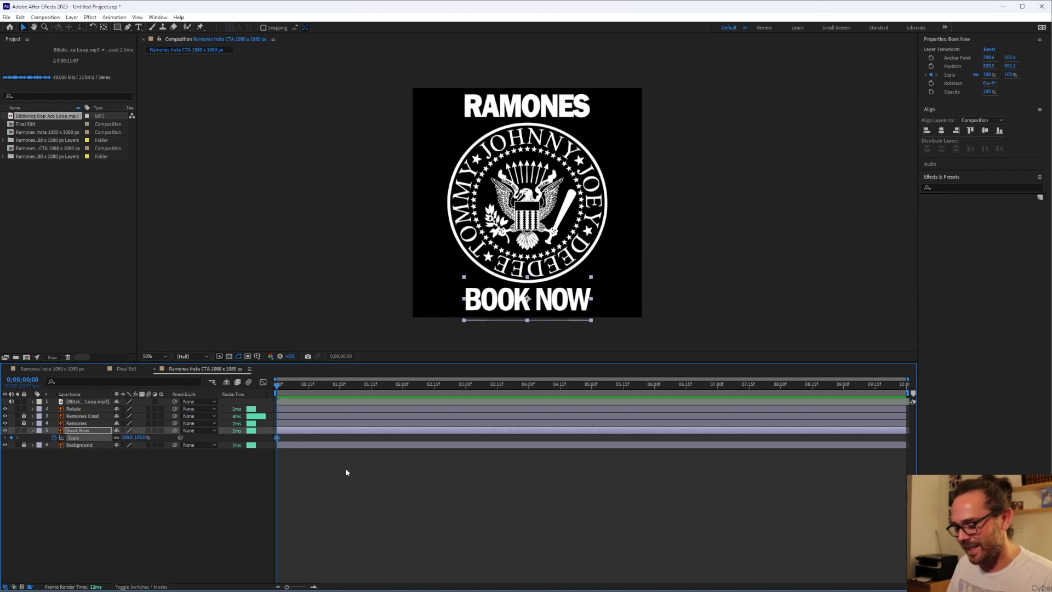
Keyframe the Book Now layer's Scale to 125% at 0;00;00;02 and back to 100% at 0;00;00;04.
{"action": "key", "text": "Page_Down"}
{"action": "key", "text": "Page_Down"}
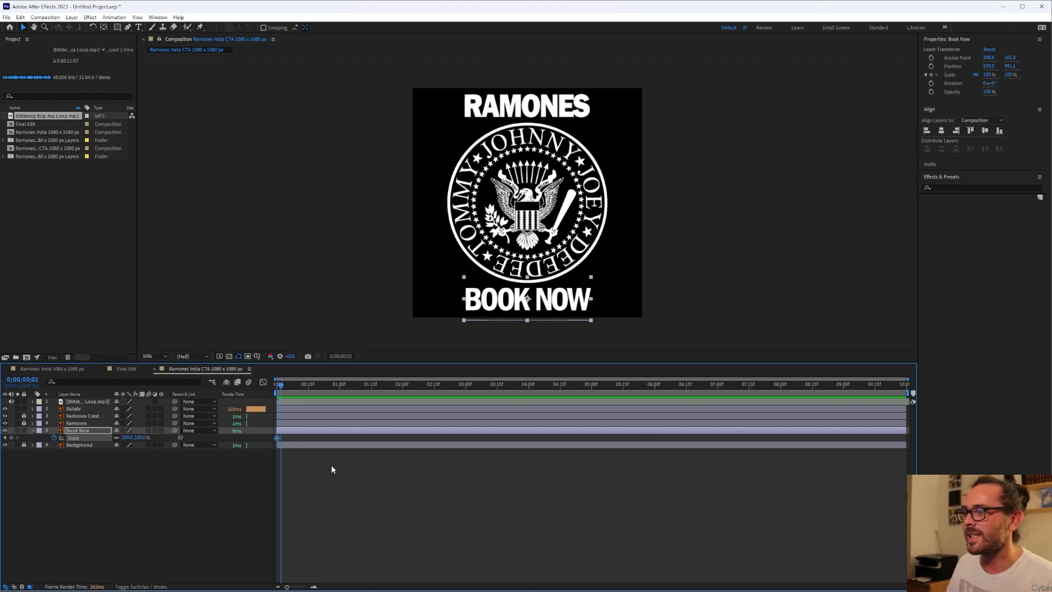
{"action": "left_click", "coordinate": [127, 438]}
{"action": "type", "text": "125"}
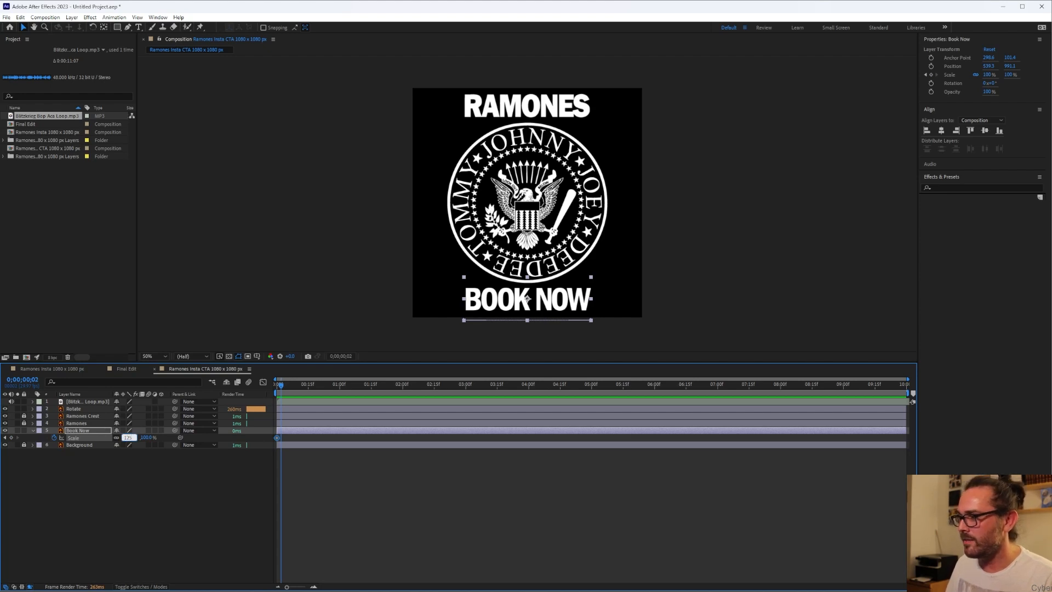
{"action": "key", "text": "Return"}
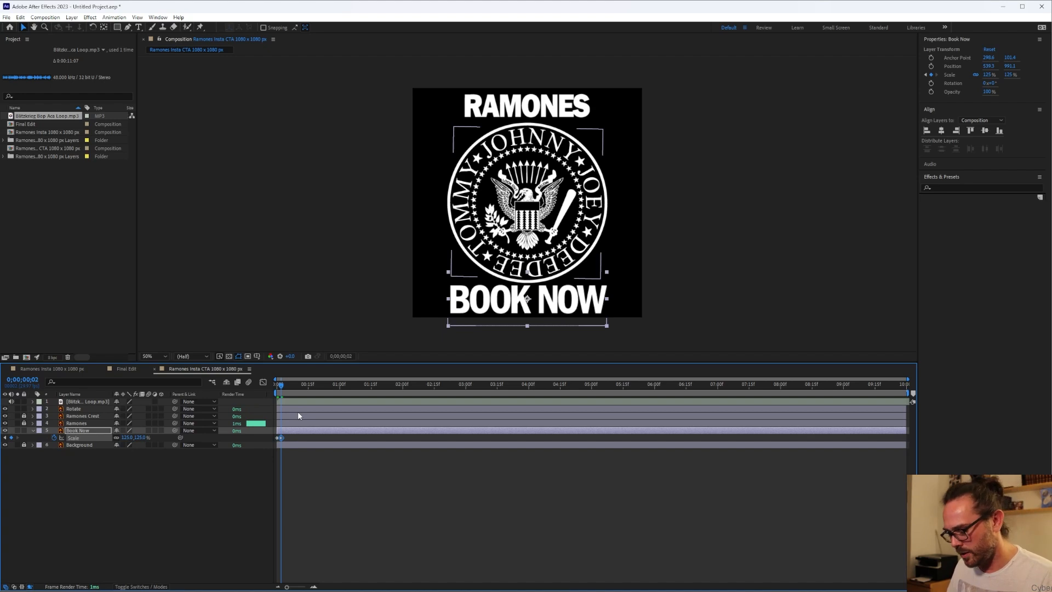
{"action": "key", "text": "Page_Down"}
{"action": "key", "text": "Page_Down"}
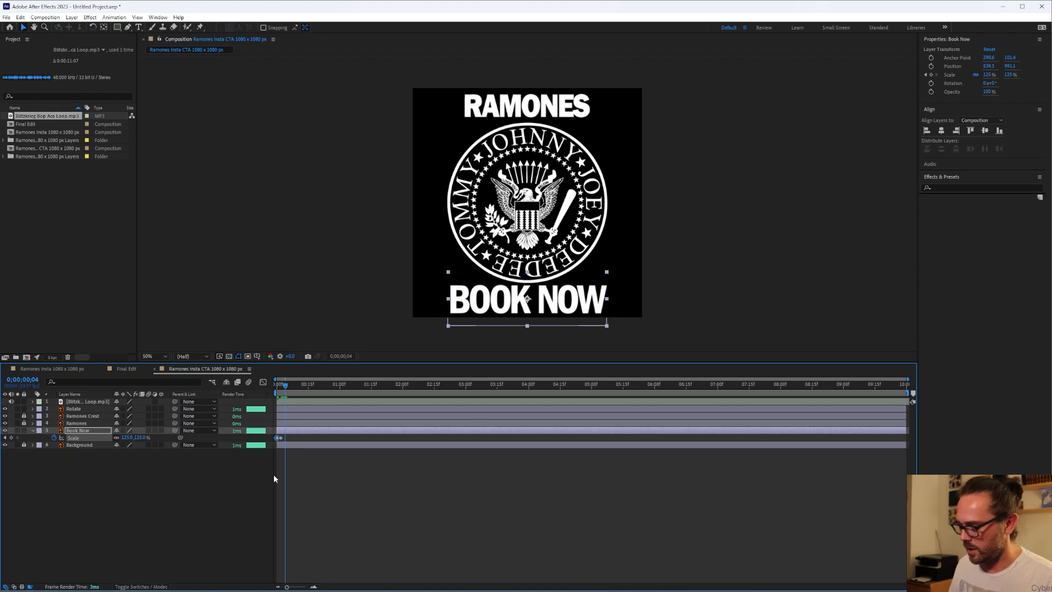
{"action": "key", "text": "ctrl+v"}
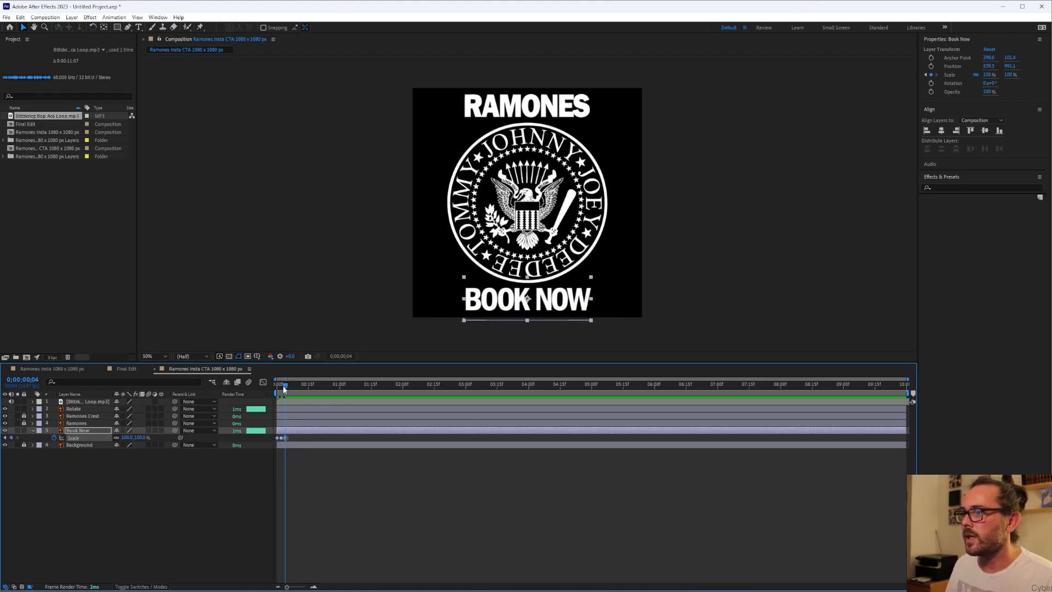
Preview the Book Now pulse, copy its three Scale keyframes, and paste them at 0;00;00;27 on the beat.
{"action": "left_click_drag", "start_coordinate": [284, 387], "coordinate": [274, 387]}
{"action": "key", "text": "space"}
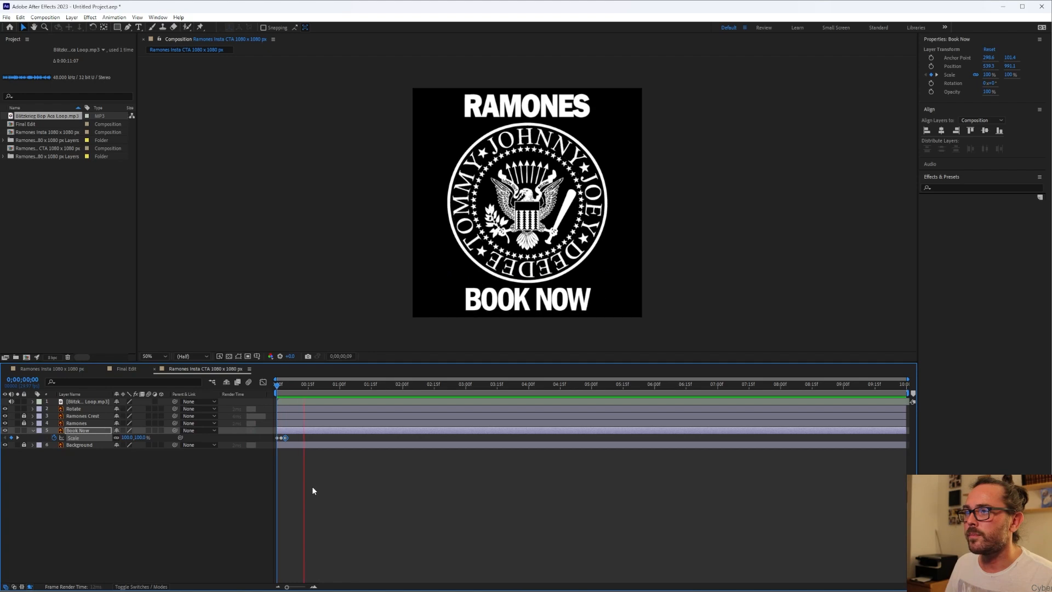
{"action": "left_click_drag", "start_coordinate": [291, 440], "coordinate": [275, 438]}
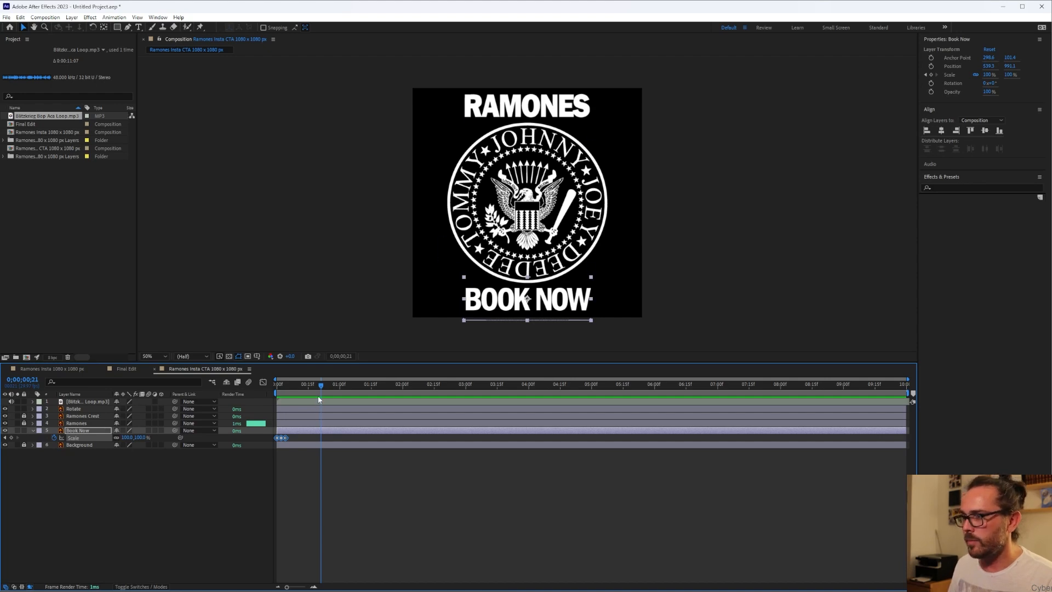
{"action": "left_click_drag", "start_coordinate": [321, 385], "coordinate": [290, 386]}
{"action": "key", "text": "space"}
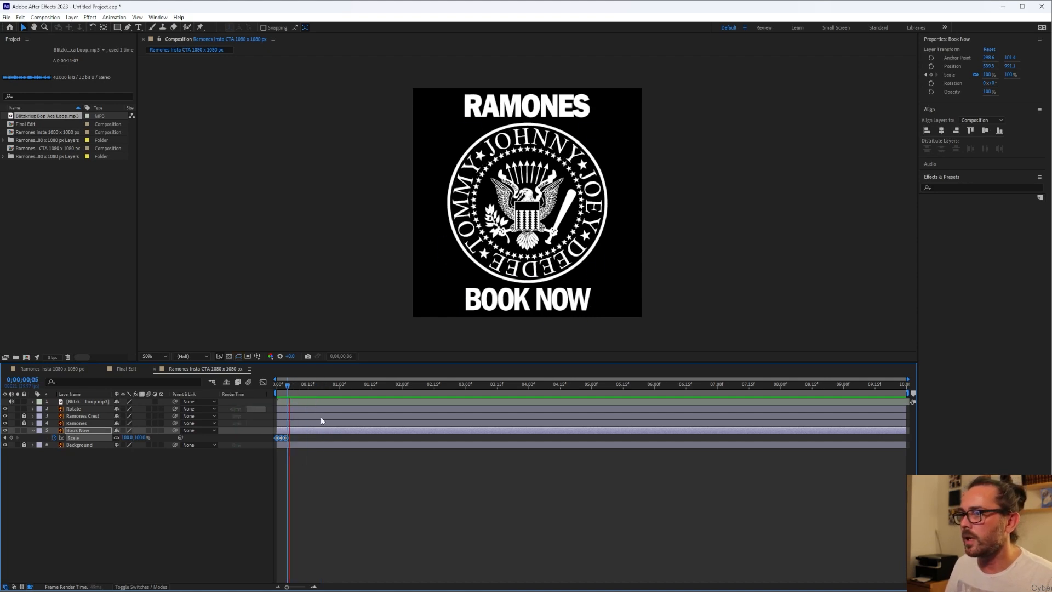
{"action": "left_click_drag", "start_coordinate": [340, 385], "coordinate": [332, 387]}
{"action": "key", "text": "ctrl+v"}
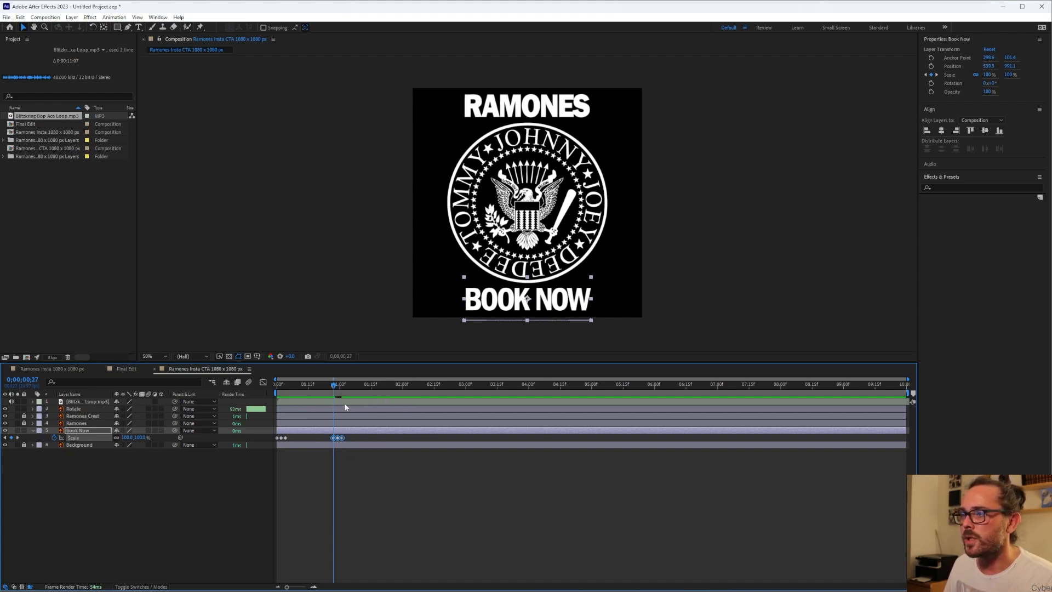
Paste two more copies of the Book Now Scale pulse at about 0;00;02;00 and at 0;00;02;06.
{"action": "key", "text": "space"}
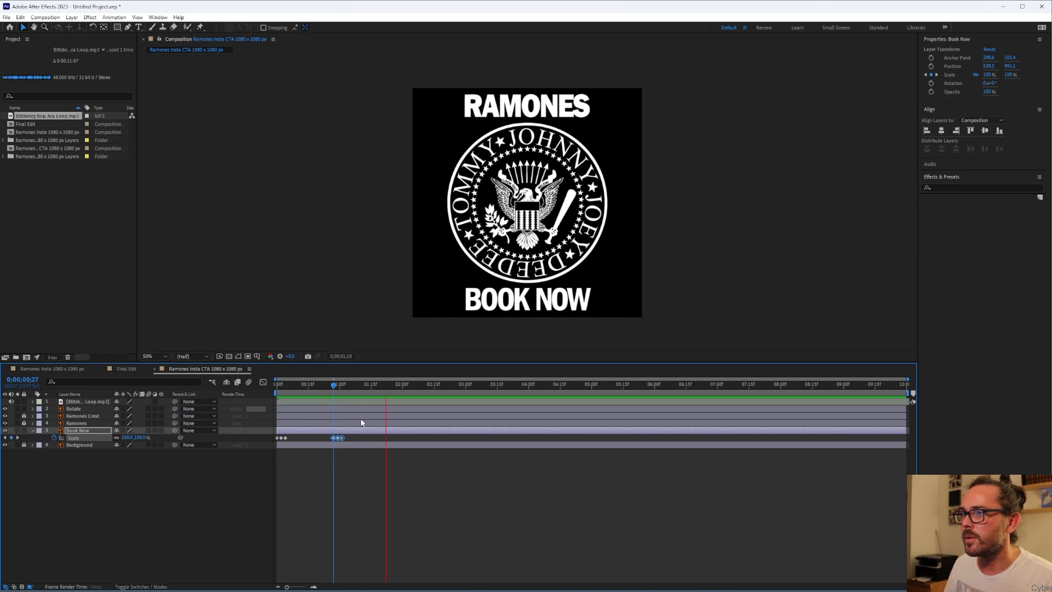
{"action": "key", "text": "space"}
{"action": "left_click_drag", "start_coordinate": [429, 384], "coordinate": [401, 384]}
{"action": "key", "text": "ctrl+v"}
{"action": "left_click_drag", "start_coordinate": [402, 385], "coordinate": [415, 386]}
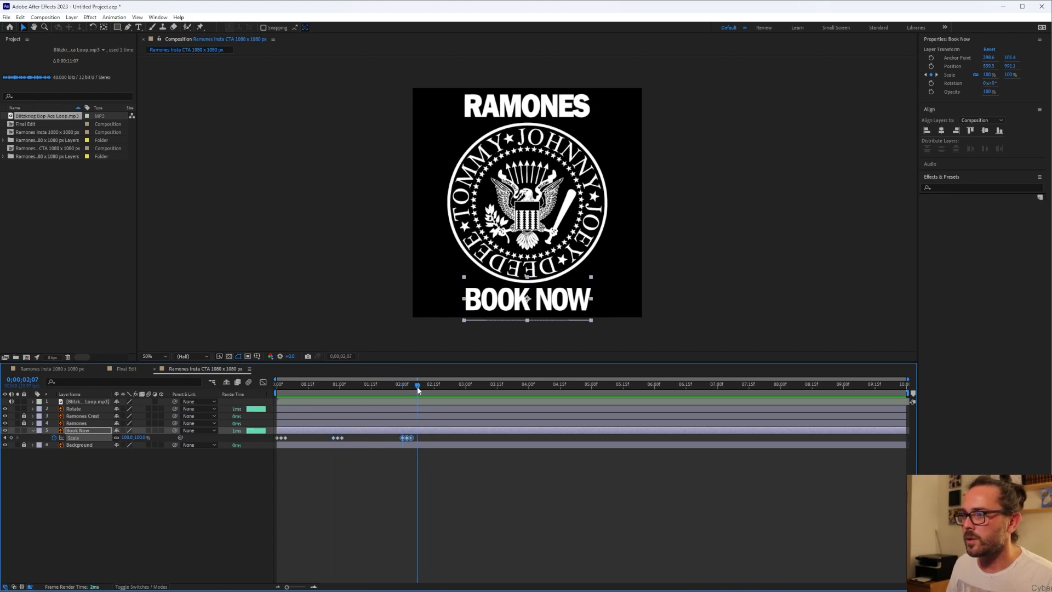
{"action": "key", "text": "ctrl+v"}
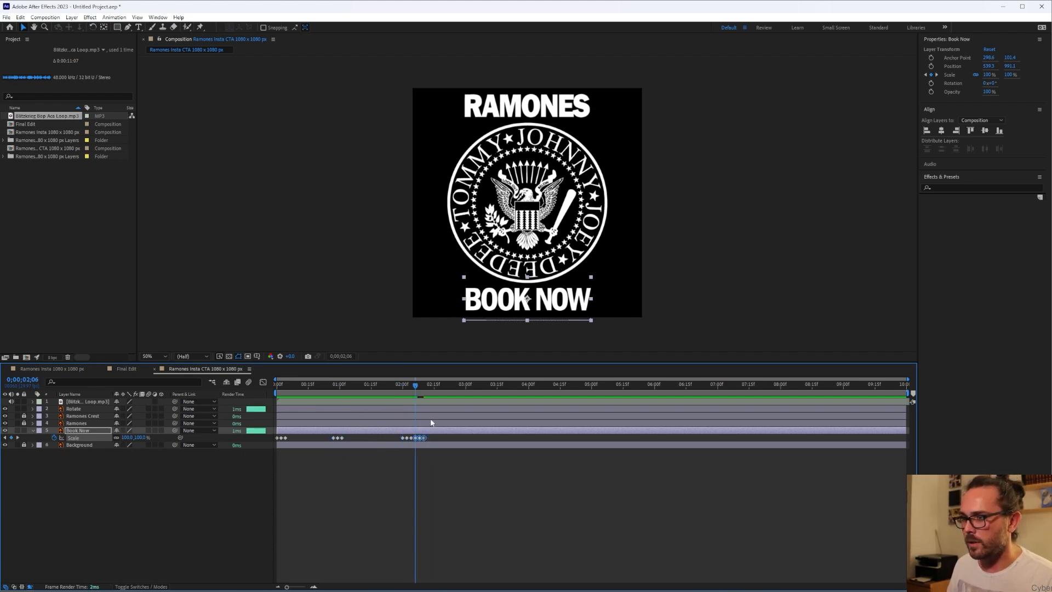
Move the last two Book Now pulses together so they start at about 0;00;01;24, and preview from the start.
{"action": "left_click_drag", "start_coordinate": [415, 387], "coordinate": [283, 384]}
{"action": "key", "text": "space"}
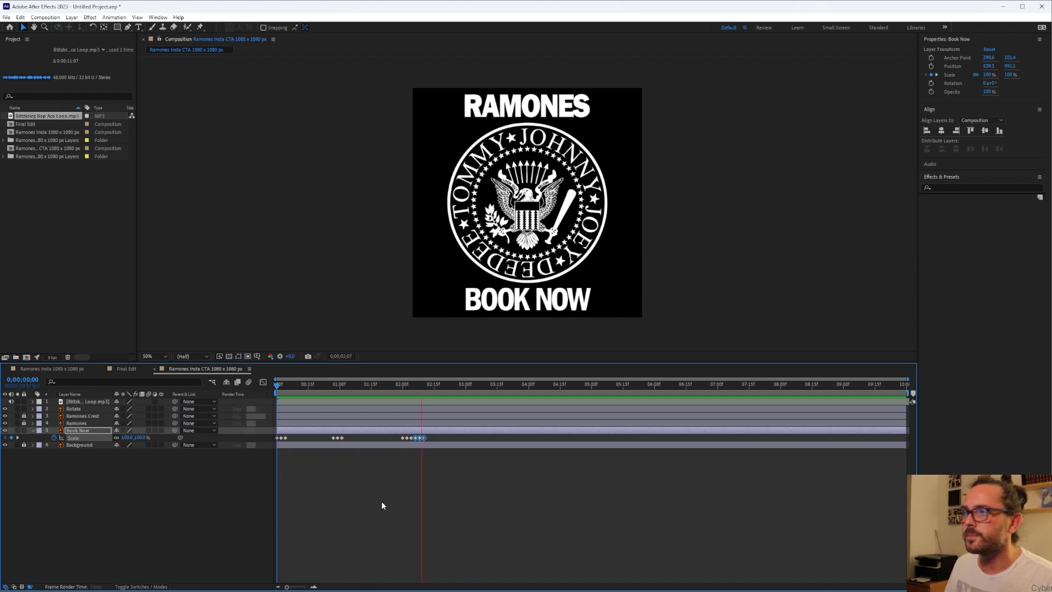
{"action": "key", "text": "space"}
{"action": "mouse_move", "coordinate": [433, 438]}
{"action": "left_mouse_down"}
{"action": "mouse_move", "coordinate": [397, 436]}
{"action": "mouse_move", "coordinate": [412, 438]}
{"action": "left_mouse_up"}
{"action": "left_click_drag", "start_coordinate": [441, 385], "coordinate": [236, 389]}
{"action": "key", "text": "space"}
{"action": "key", "text": "space"}
Move the second Book Now pulse to about 0;00;00;21, shift the fourth about two frames later, and preview the timing.
{"action": "left_click_drag", "start_coordinate": [346, 439], "coordinate": [326, 436]}
{"action": "key", "text": "space"}
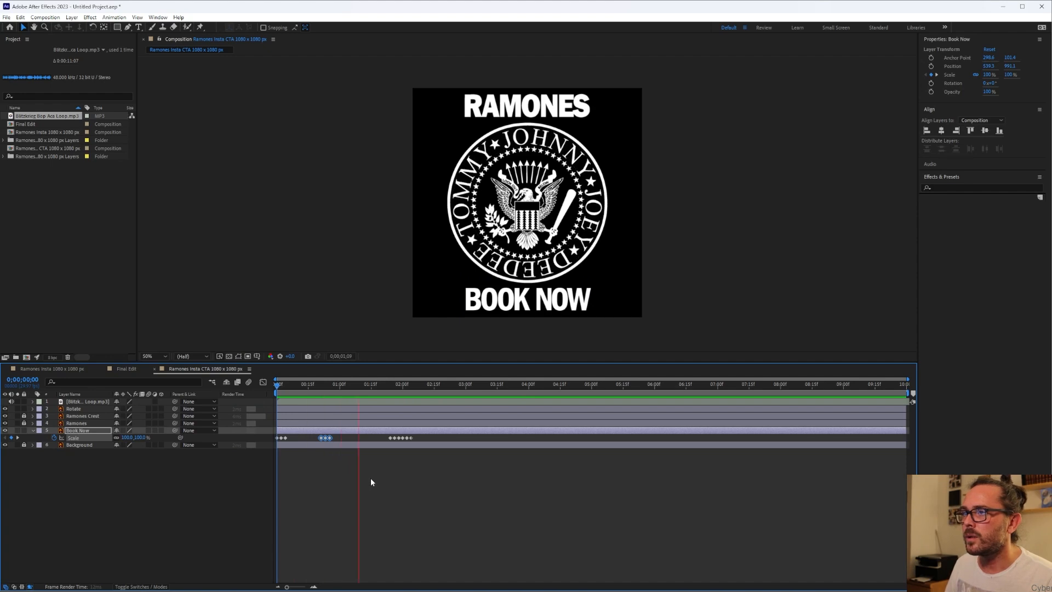
{"action": "key", "text": "space"}
{"action": "left_click_drag", "start_coordinate": [417, 443], "coordinate": [414, 437]}
{"action": "left_click_drag", "start_coordinate": [445, 387], "coordinate": [273, 394]}
{"action": "key", "text": "space"}
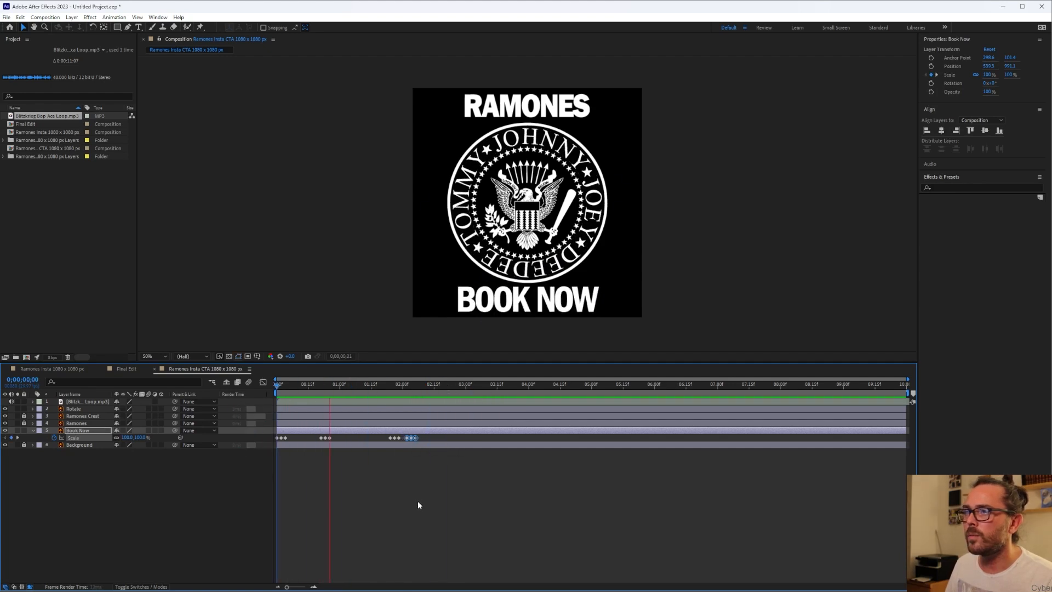
{"action": "key", "text": "space"}
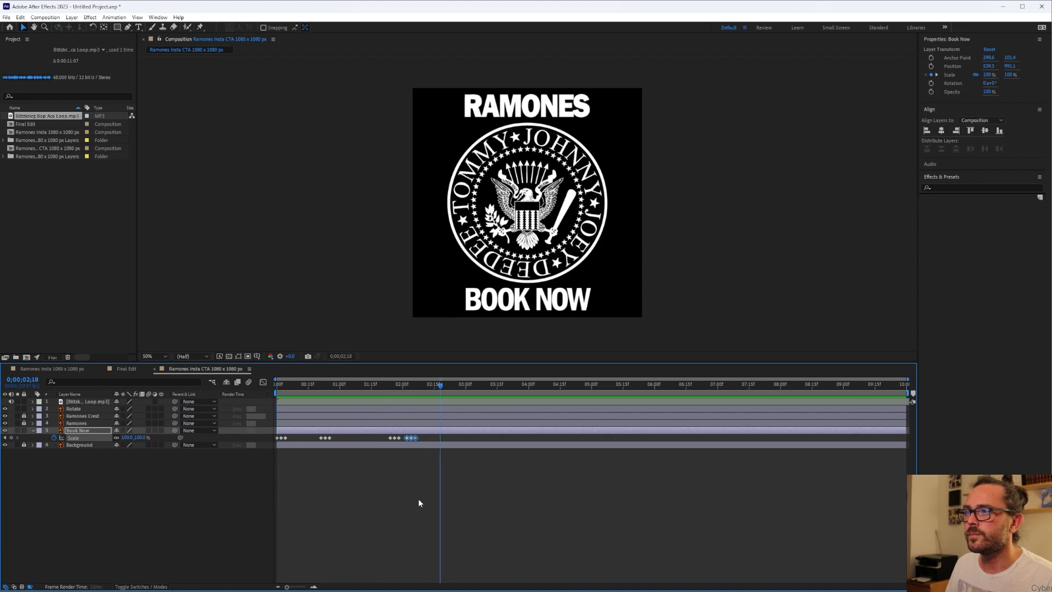
Copy all four Book Now Scale pulses and paste them at 0;00;02;24.
{"action": "left_click_drag", "start_coordinate": [422, 438], "coordinate": [275, 437]}
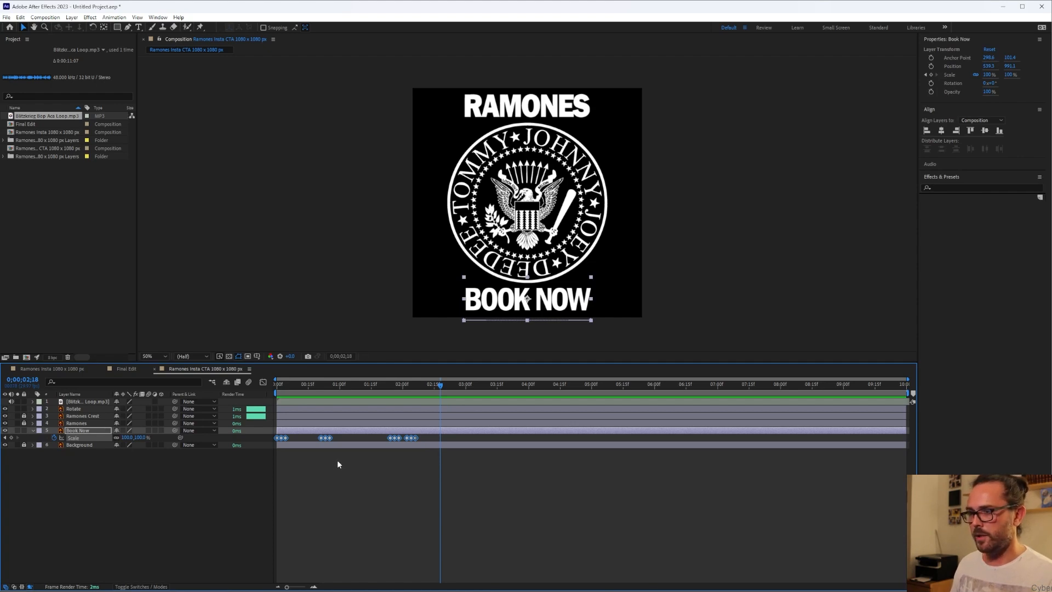
{"action": "mouse_move", "coordinate": [439, 383]}
{"action": "left_mouse_down"}
{"action": "mouse_move", "coordinate": [409, 384]}
{"action": "mouse_move", "coordinate": [423, 386]}
{"action": "left_mouse_up"}
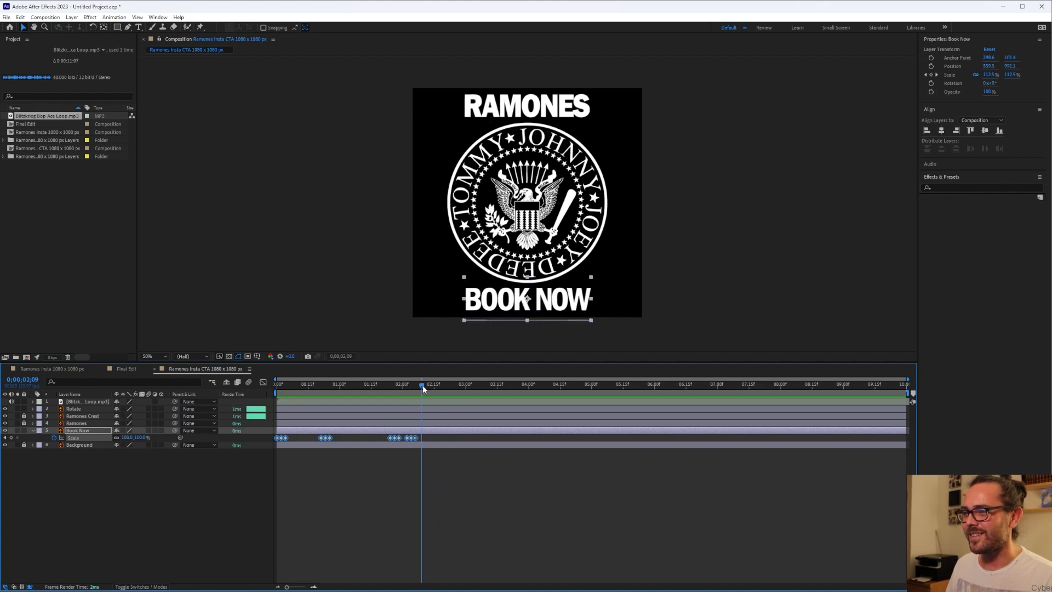
{"action": "key", "text": "space"}
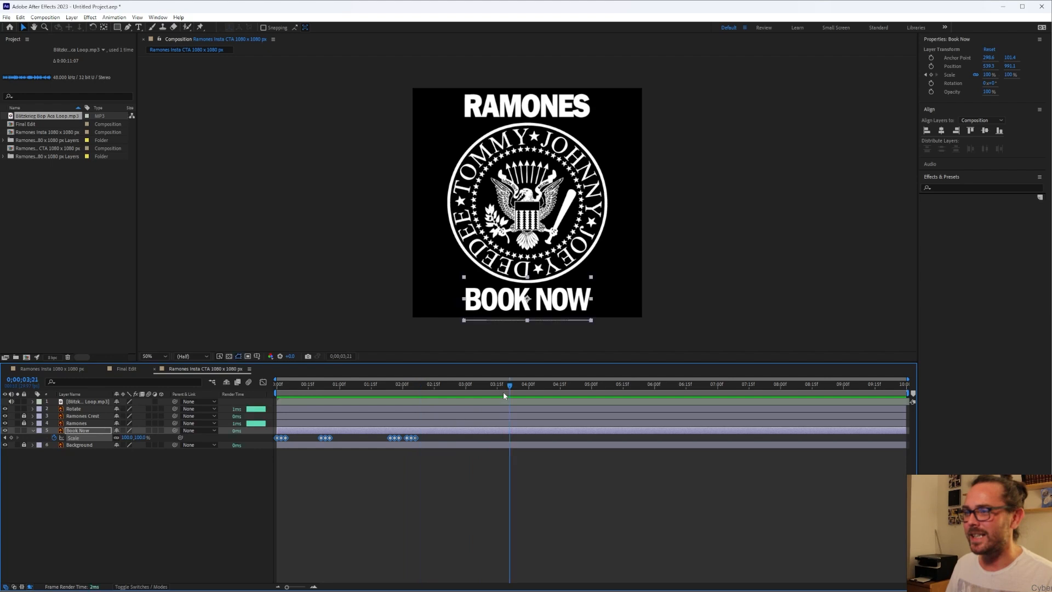
{"action": "left_click_drag", "start_coordinate": [508, 383], "coordinate": [453, 386]}
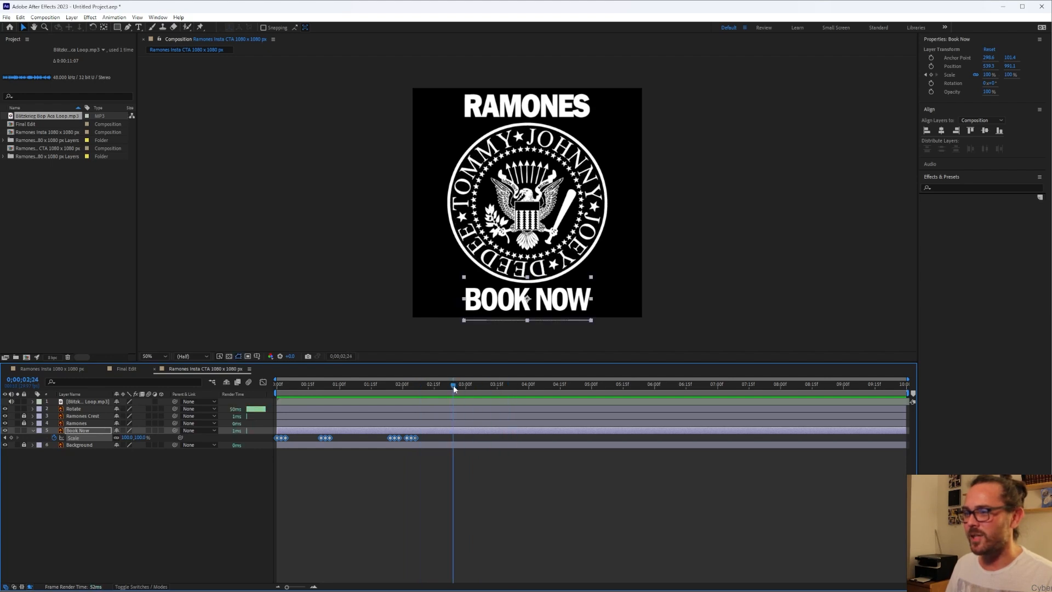
{"action": "key", "text": "ctrl+v"}
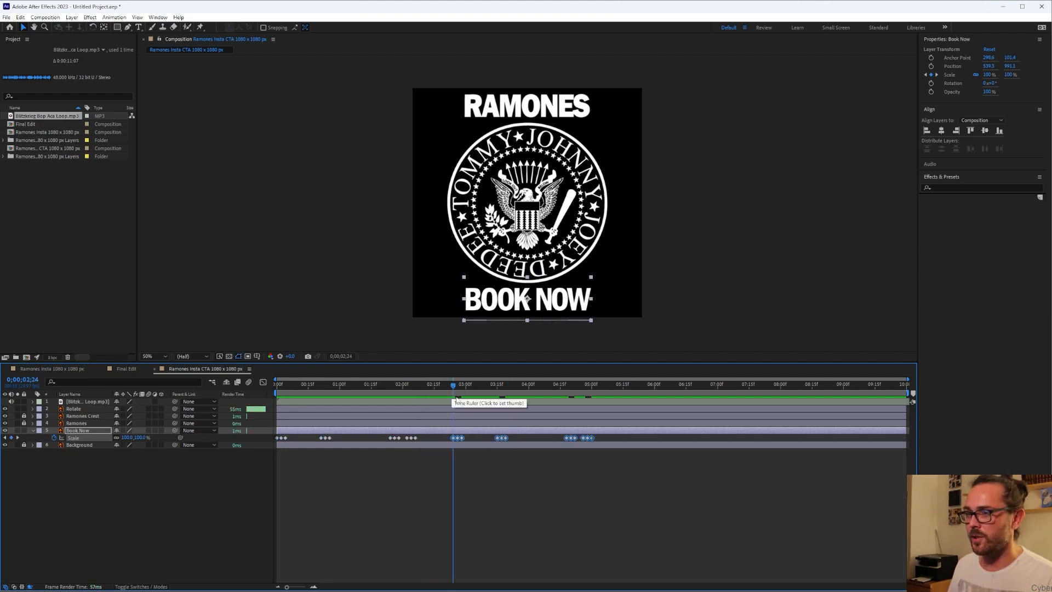
Preview the pasted pulses and paste the four-pulse Scale pattern again at about 0;00;05;18.
{"action": "left_click_drag", "start_coordinate": [443, 385], "coordinate": [426, 386]}
{"action": "key", "text": "space"}
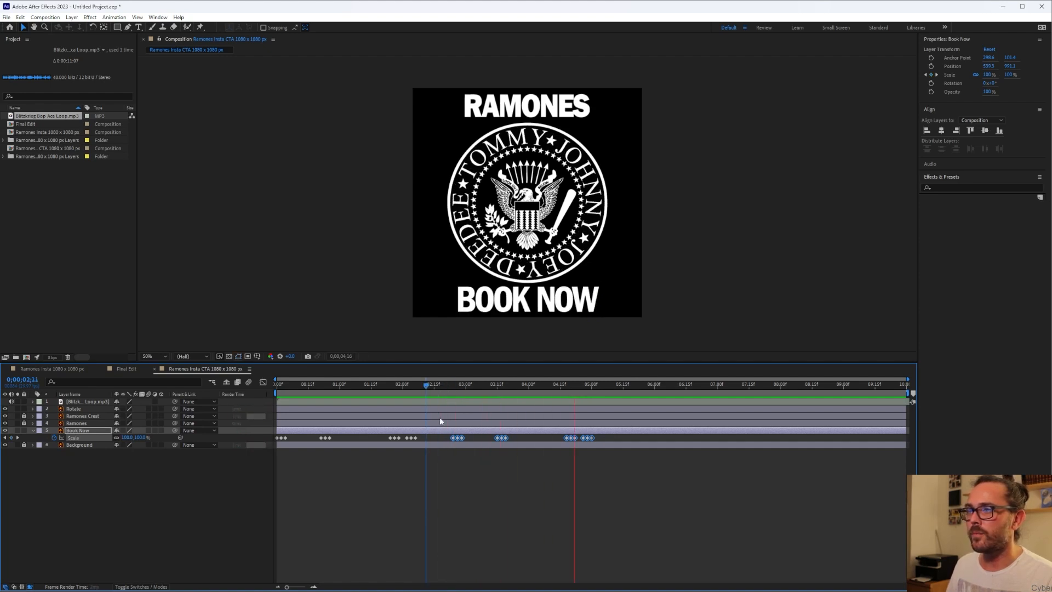
{"action": "key", "text": "space"}
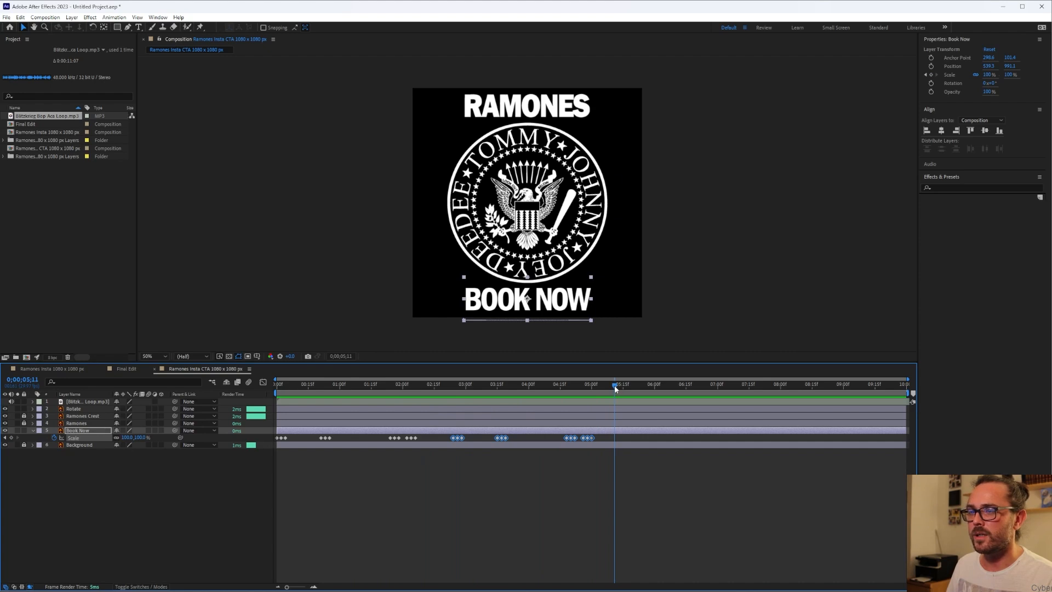
{"action": "key", "text": "space"}
{"action": "key", "text": "space"}
{"action": "left_click_drag", "start_coordinate": [662, 386], "coordinate": [593, 386]}
{"action": "key", "text": "ctrl+v"}
Preview the third pulse pattern against the music and move its last two pulses about three frames earlier.
{"action": "key", "text": "space"}
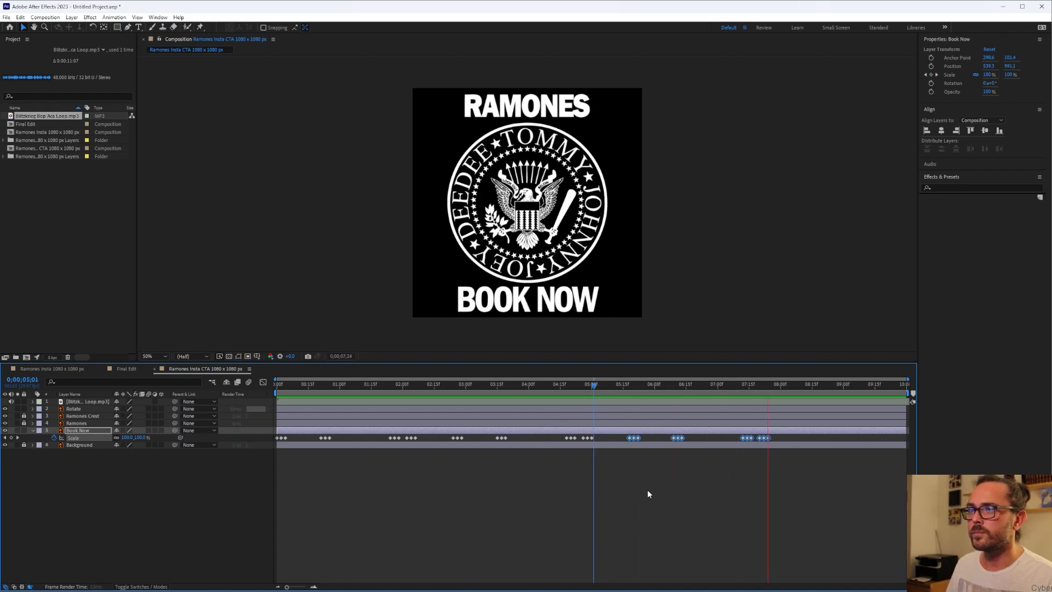
{"action": "left_click", "coordinate": [833, 385]}
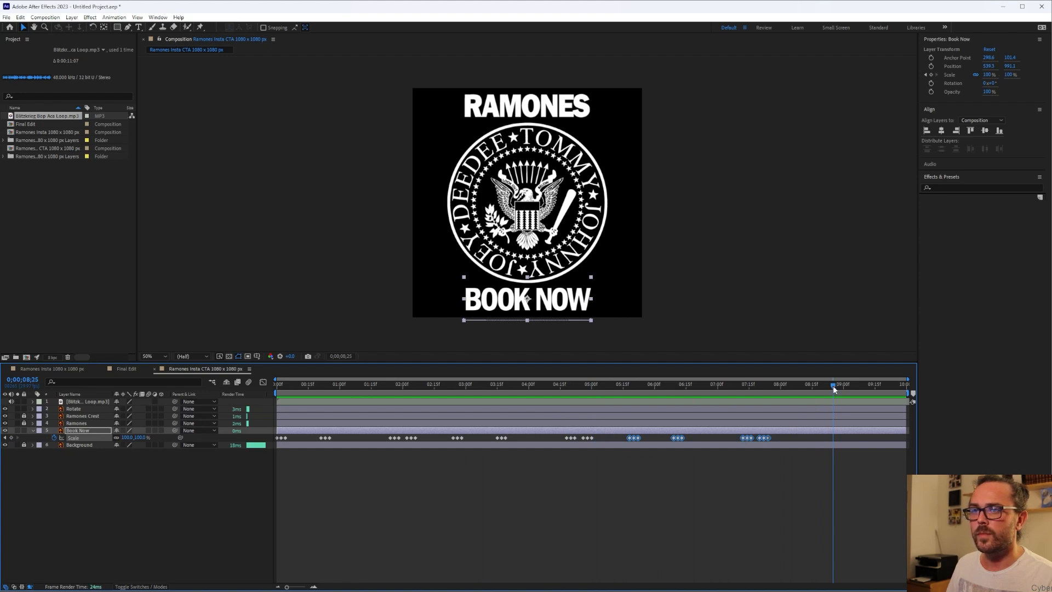
{"action": "left_click_drag", "start_coordinate": [832, 387], "coordinate": [623, 387]}
{"action": "key", "text": "space"}
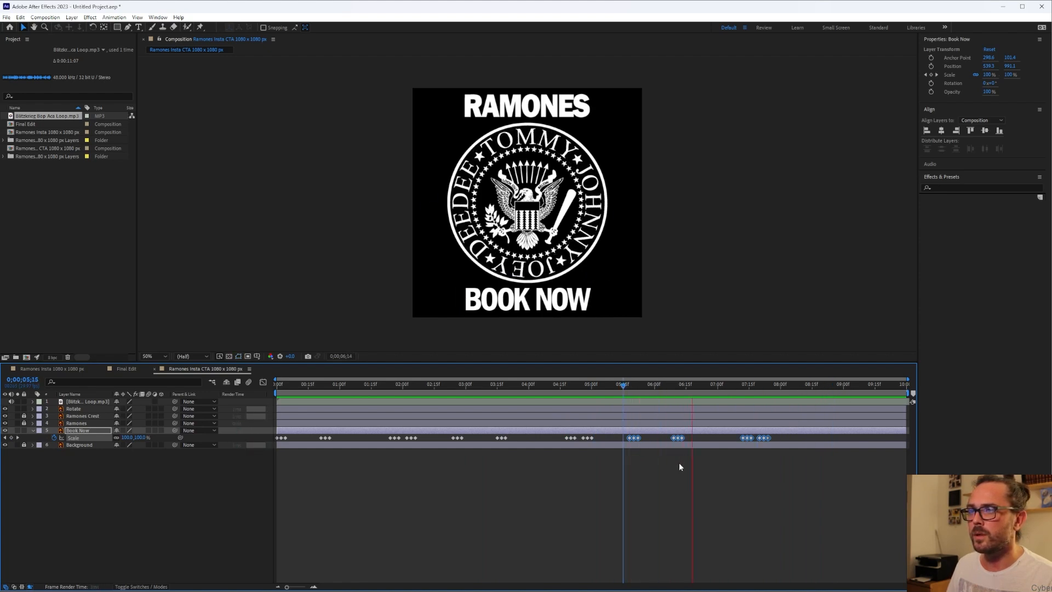
{"action": "key", "text": "space"}
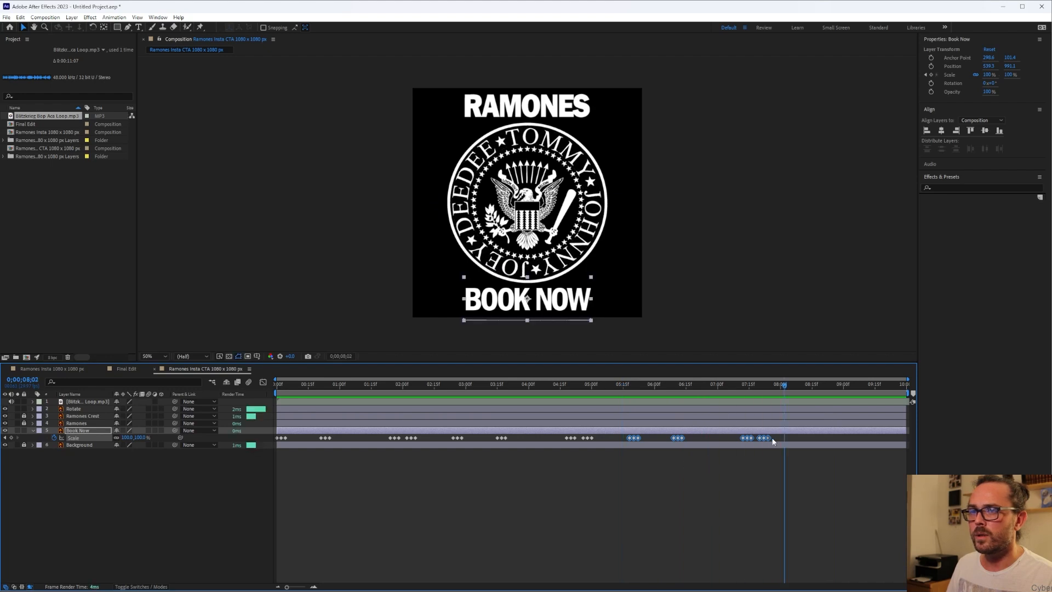
{"action": "left_click", "coordinate": [775, 442]}
{"action": "left_click_drag", "start_coordinate": [776, 442], "coordinate": [732, 435]}
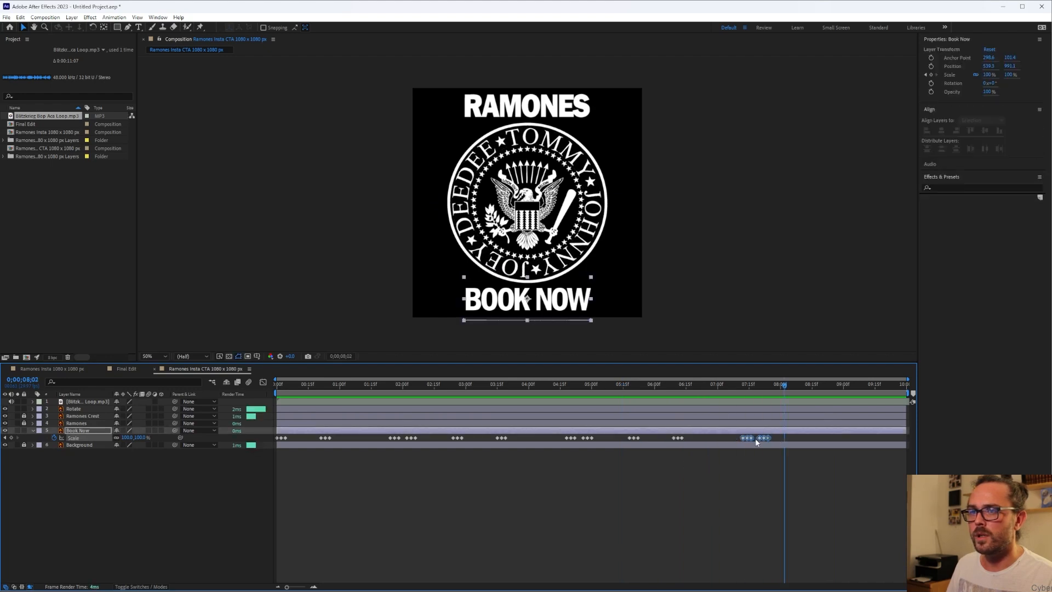
{"action": "left_click_drag", "start_coordinate": [777, 392], "coordinate": [614, 392]}
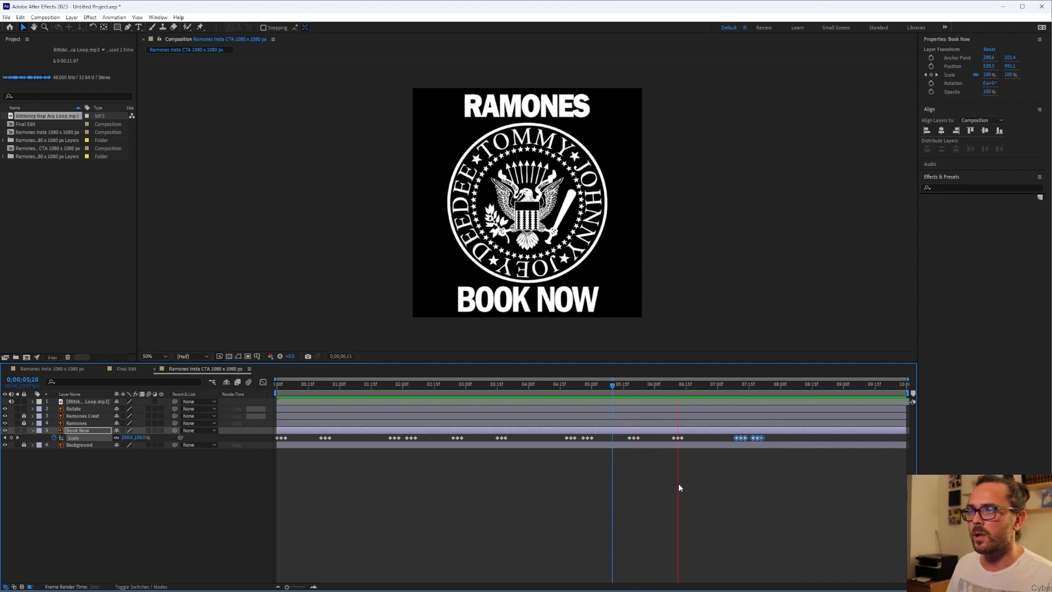
{"action": "key", "text": "space"}
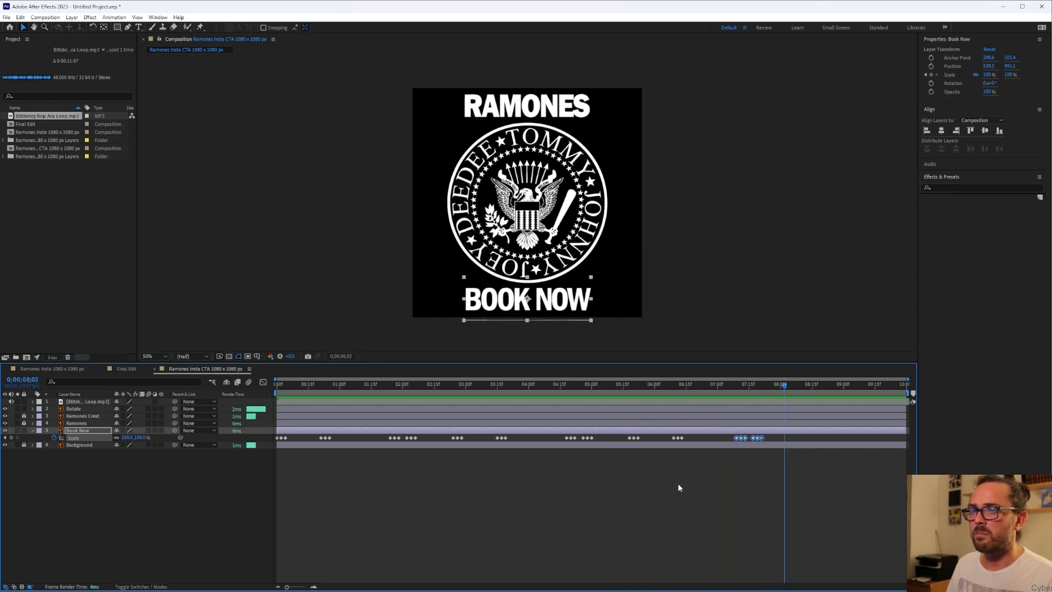
Paste the four-pulse Scale pattern at 0;00;08;11 on the Book Now layer and preview it.
{"action": "key", "text": "space"}
{"action": "key", "text": "space"}
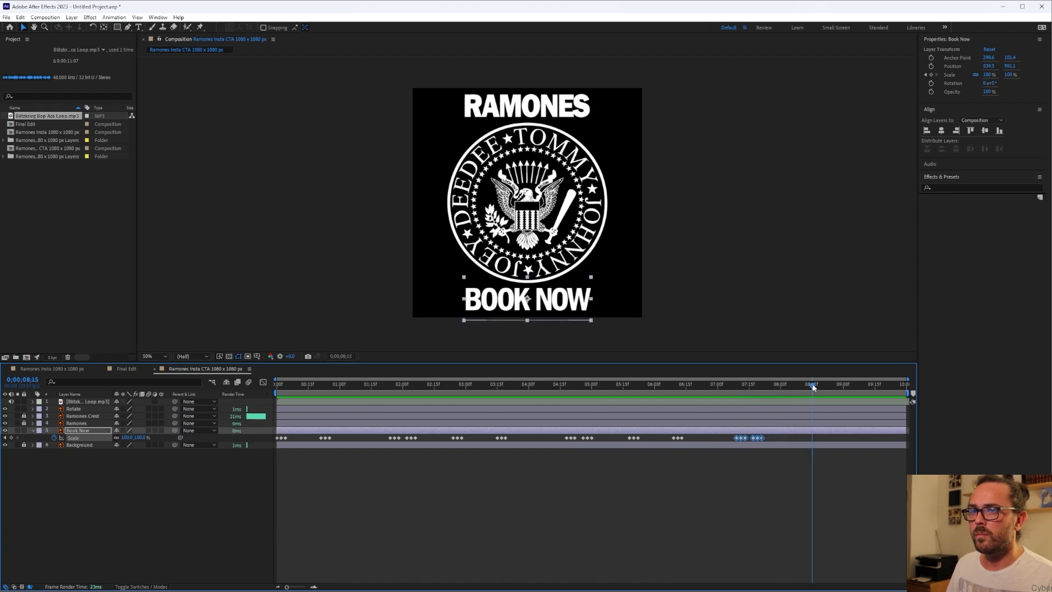
{"action": "left_click_drag", "start_coordinate": [814, 385], "coordinate": [804, 385]}
{"action": "key", "text": "ctrl+v"}
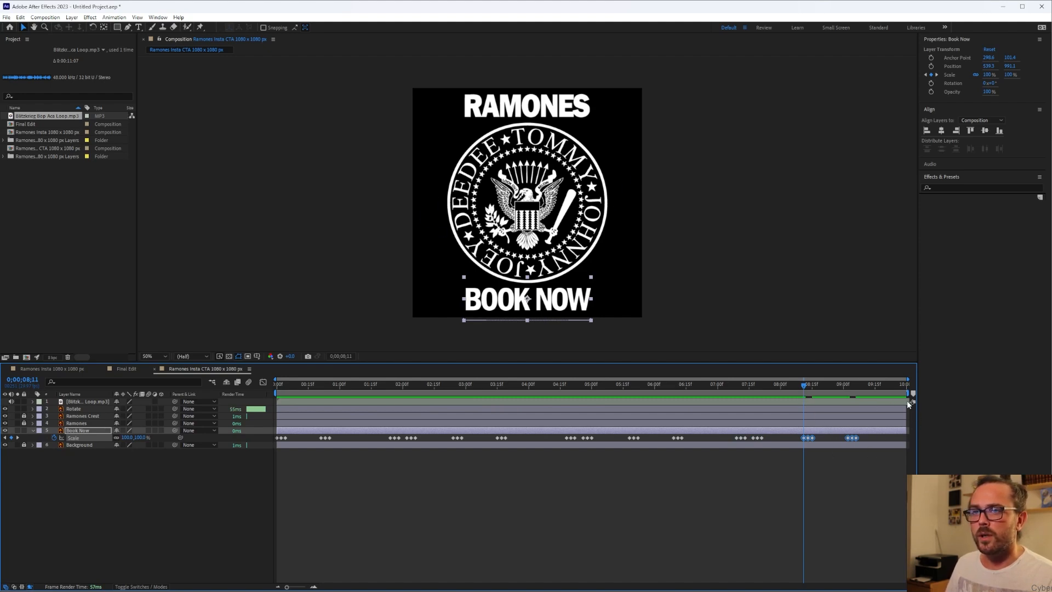
{"action": "key", "text": "space"}
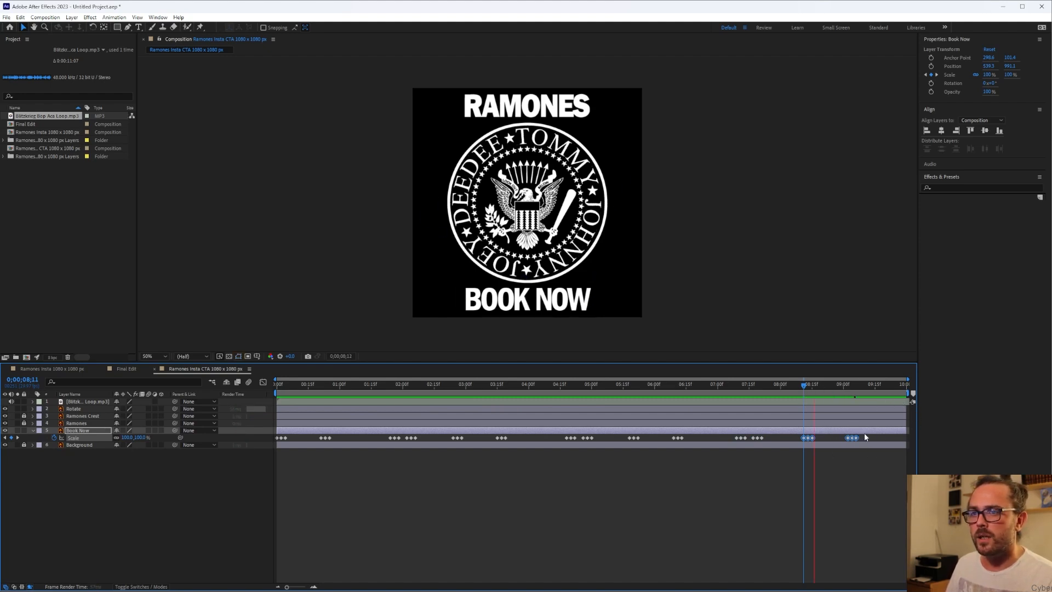
{"action": "key", "text": "space"}
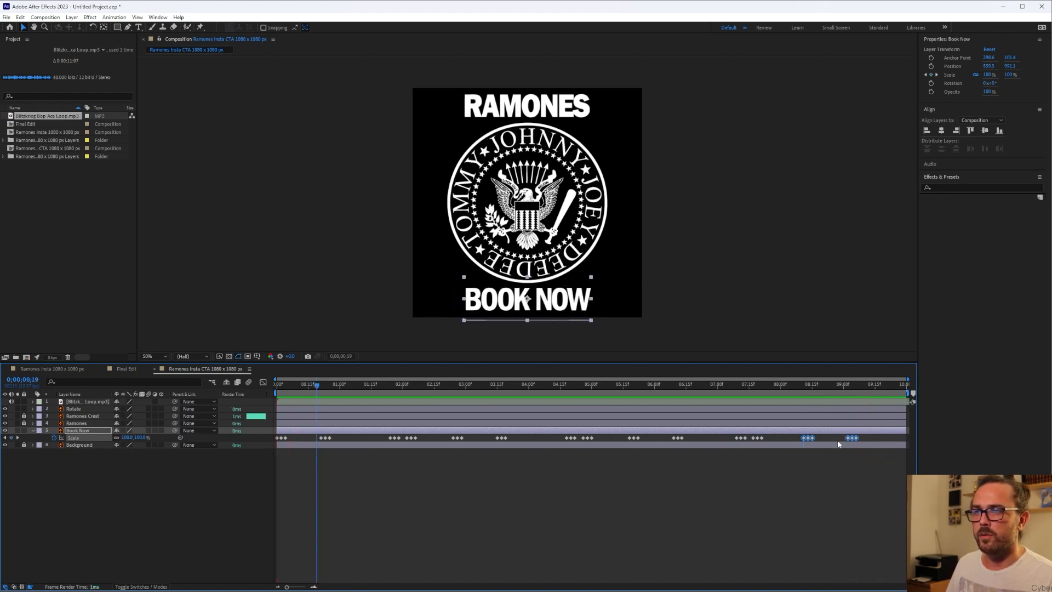
Set the CTA composition's duration to 0;00;11;00.
{"action": "left_click", "coordinate": [44, 18]}
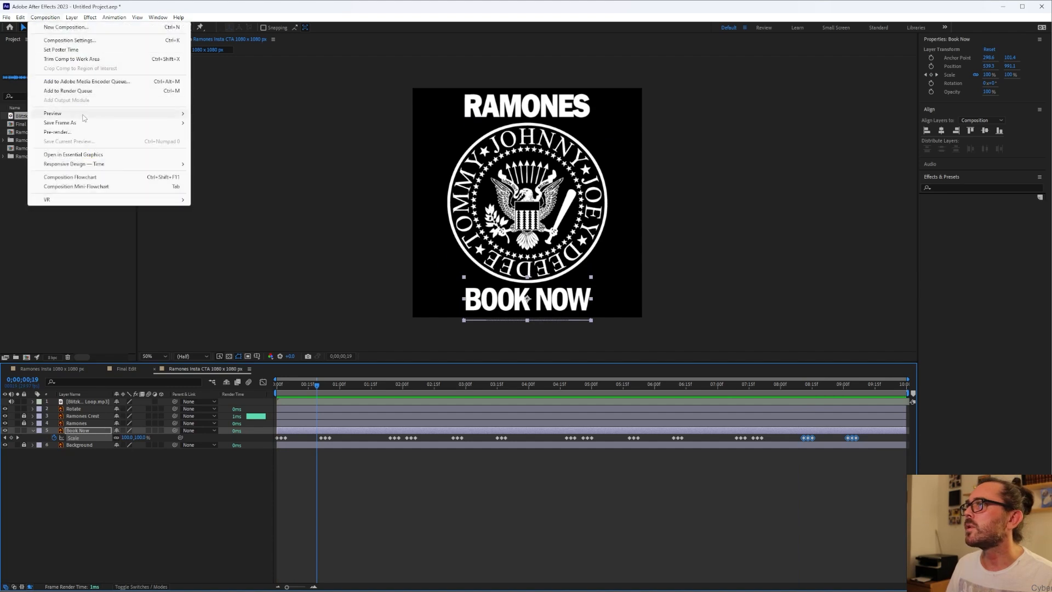
{"action": "left_click", "coordinate": [69, 40]}
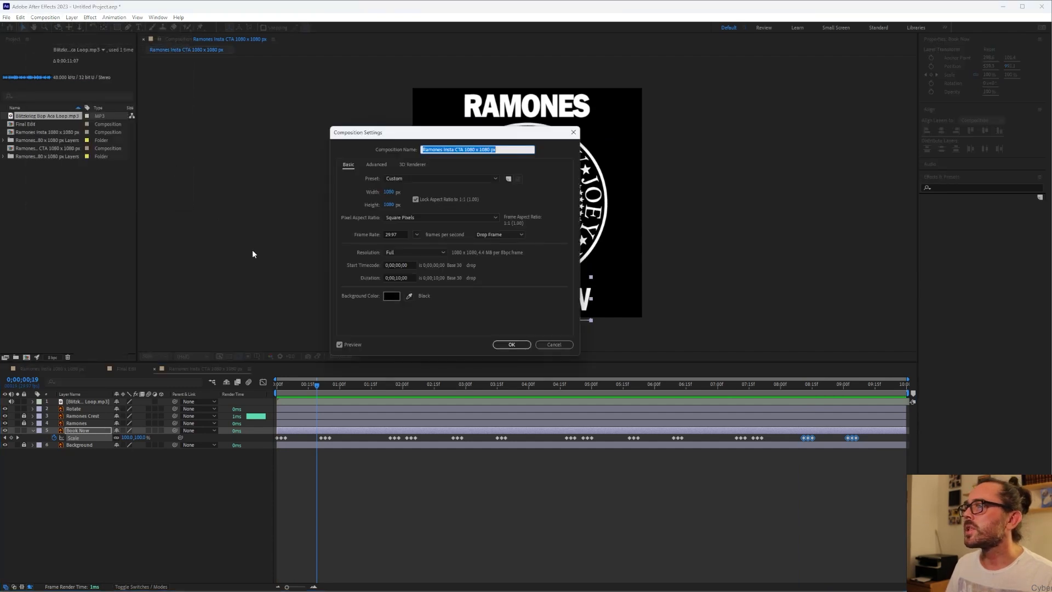
{"action": "left_click", "coordinate": [401, 278]}
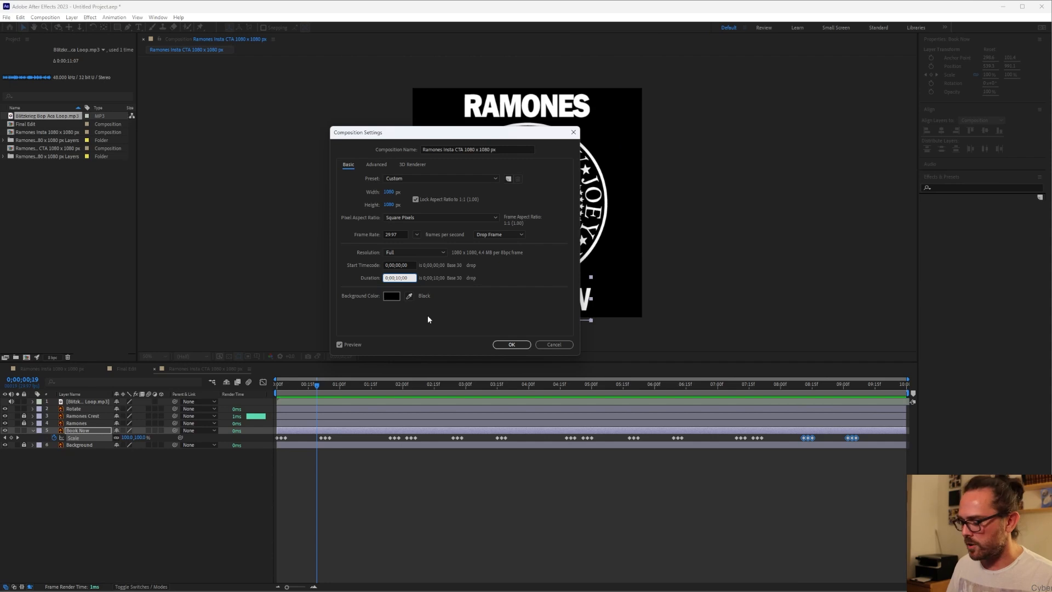
{"action": "key", "text": "BackSpace"}
{"action": "type", "text": "1"}
{"action": "left_click", "coordinate": [512, 344]}
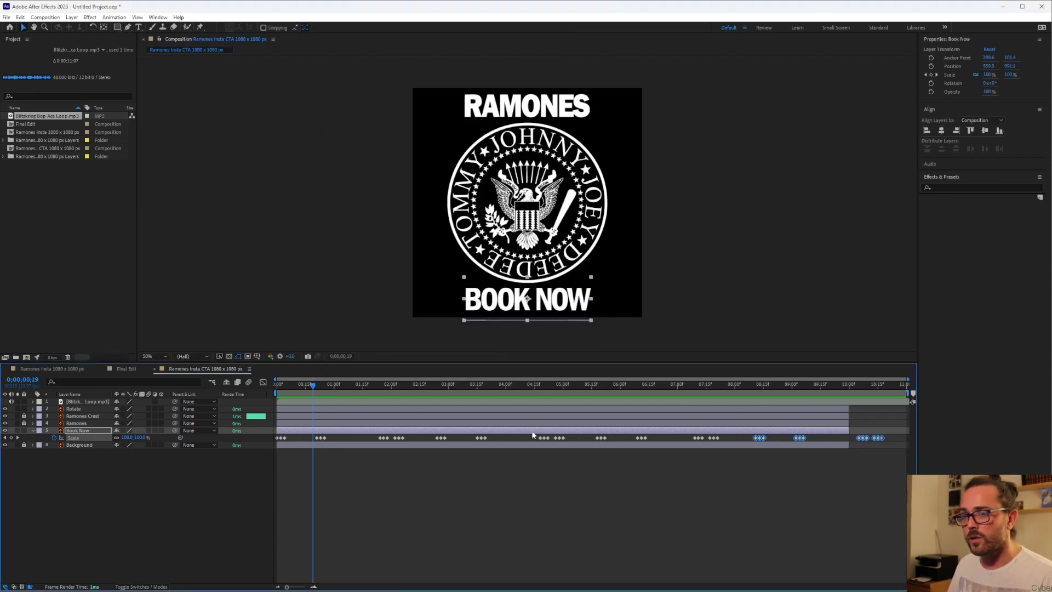
{"action": "left_click", "coordinate": [546, 488]}
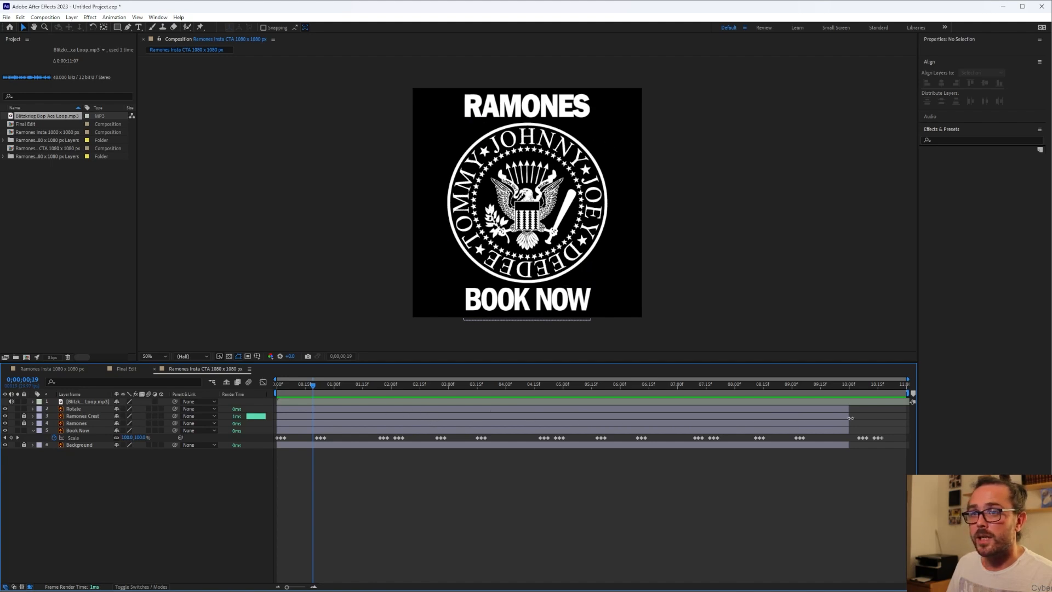
{"action": "left_click", "coordinate": [77, 409]}
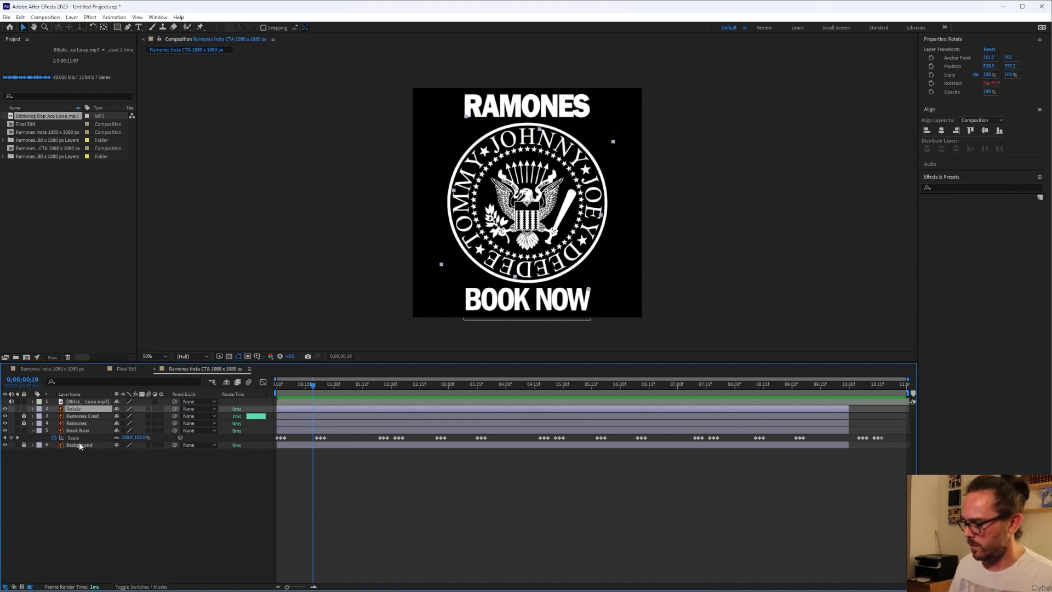
{"action": "left_click", "coordinate": [77, 430], "text": "ctrl"}
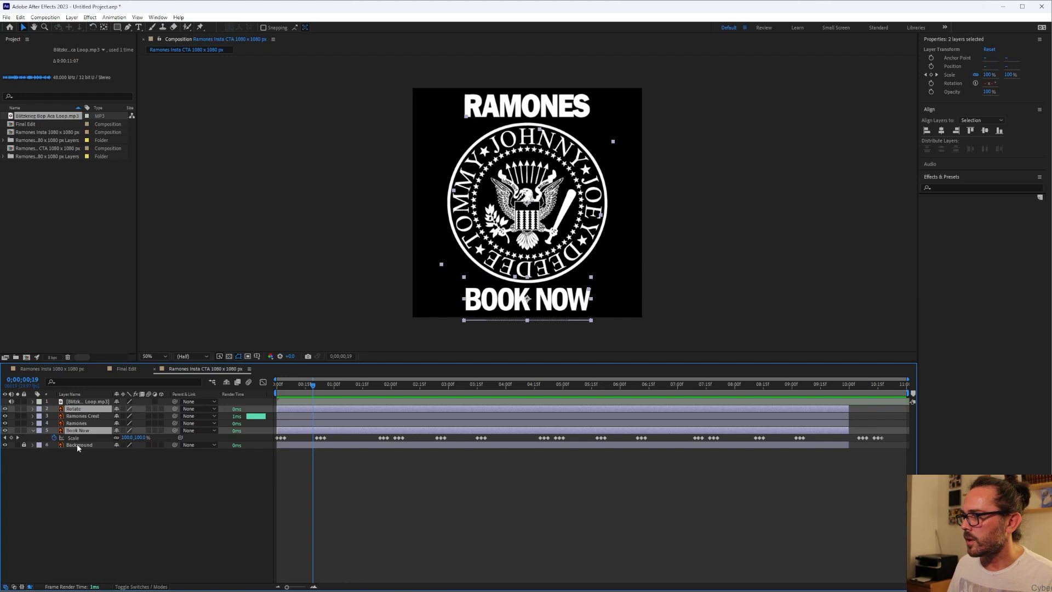
{"action": "left_click", "coordinate": [90, 471]}
{"action": "left_click", "coordinate": [80, 411]}
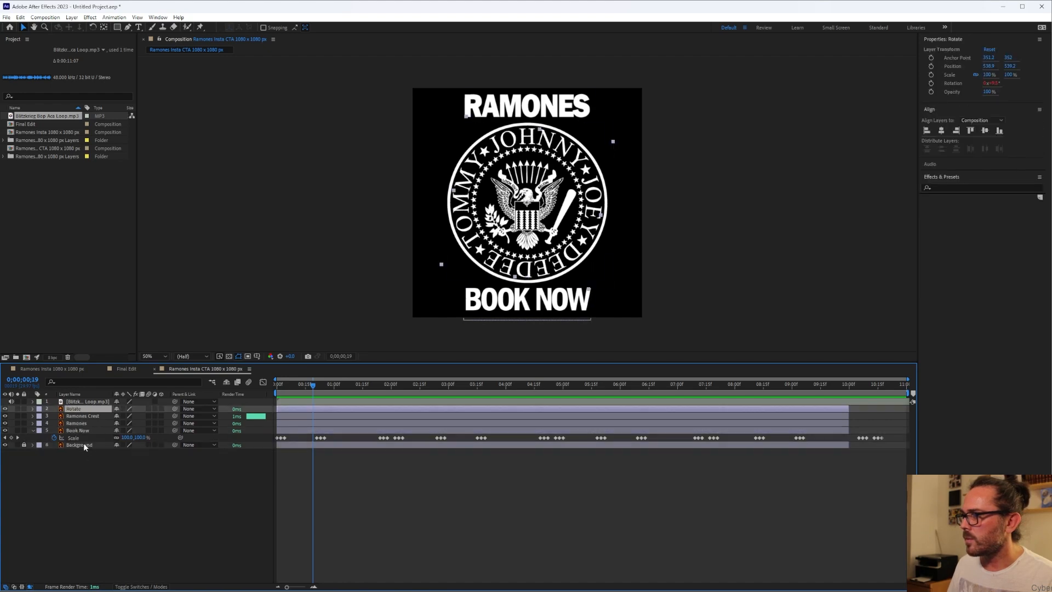
Unlock the locked CTA layers and extend all five artwork layers to the composition's end at 11 seconds.
{"action": "left_click", "coordinate": [23, 444]}
{"action": "left_click", "coordinate": [92, 465]}
{"action": "left_click", "coordinate": [81, 409]}
{"action": "left_click", "coordinate": [84, 446], "text": "shift"}
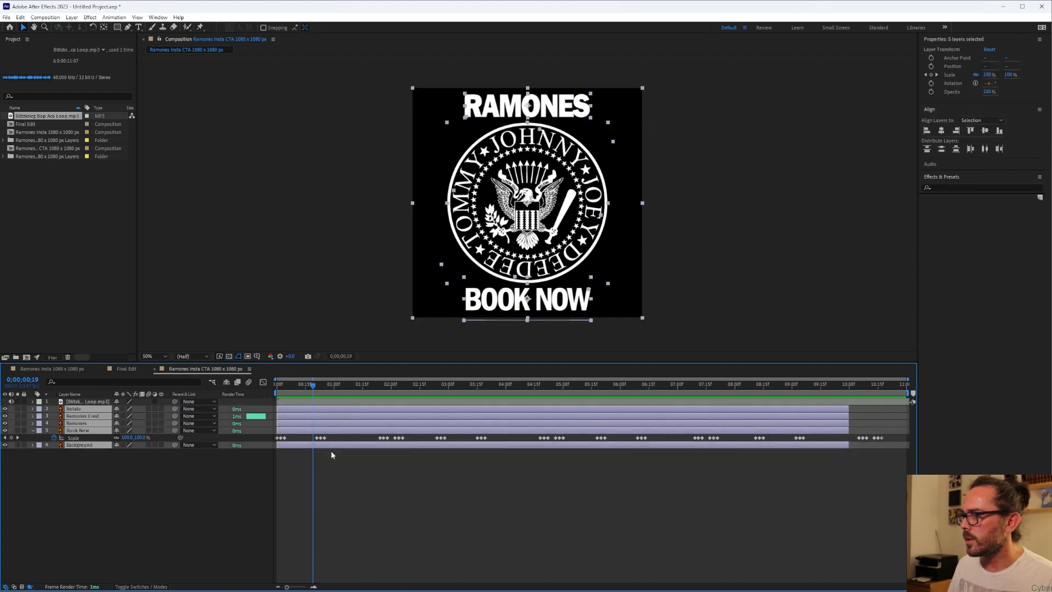
{"action": "left_click_drag", "start_coordinate": [849, 422], "coordinate": [905, 424]}
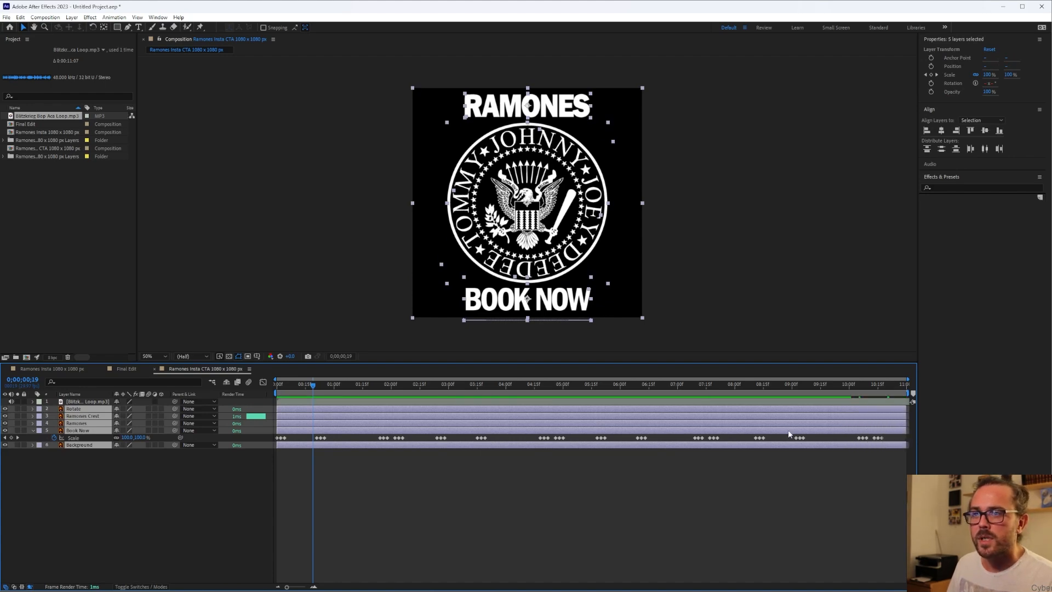
Preview the end of the CTA composition with its music from 0;00;08;07.
{"action": "left_click", "coordinate": [402, 487]}
{"action": "left_click_drag", "start_coordinate": [317, 385], "coordinate": [747, 409]}
{"action": "key", "text": "space"}
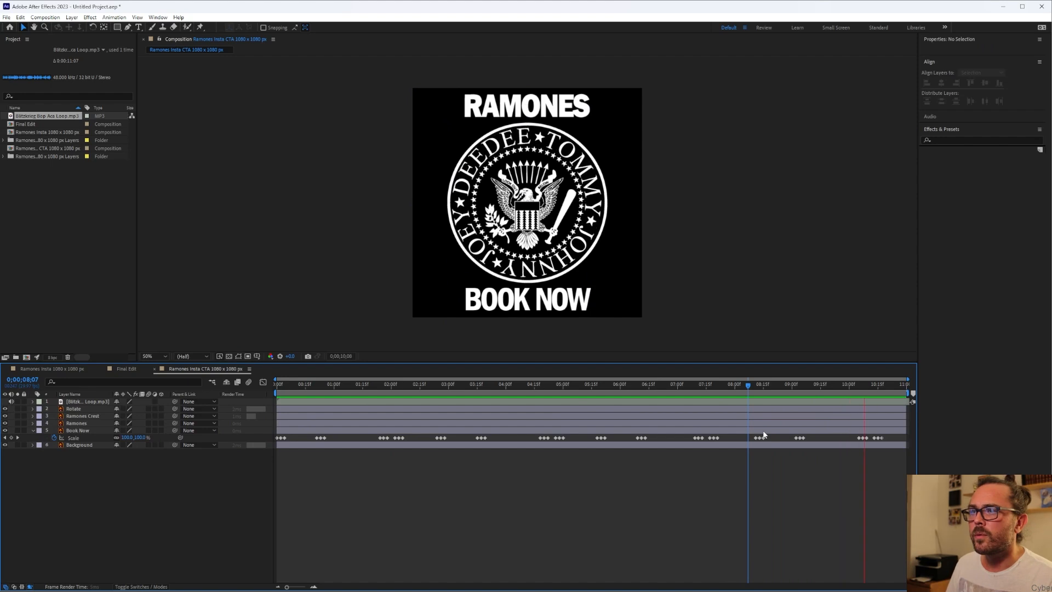
{"action": "left_click_drag", "start_coordinate": [903, 388], "coordinate": [868, 389]}
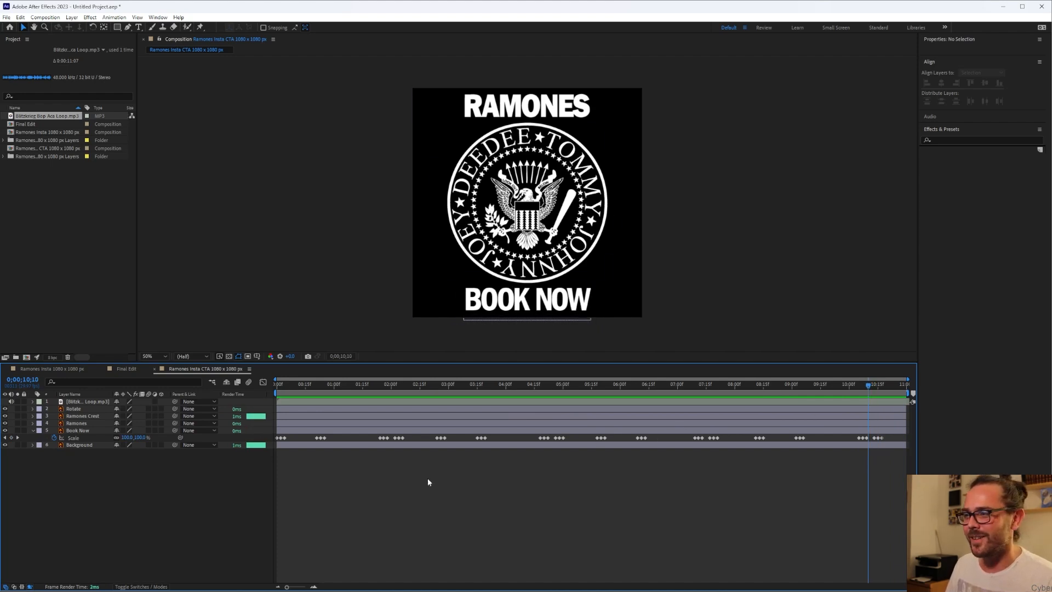
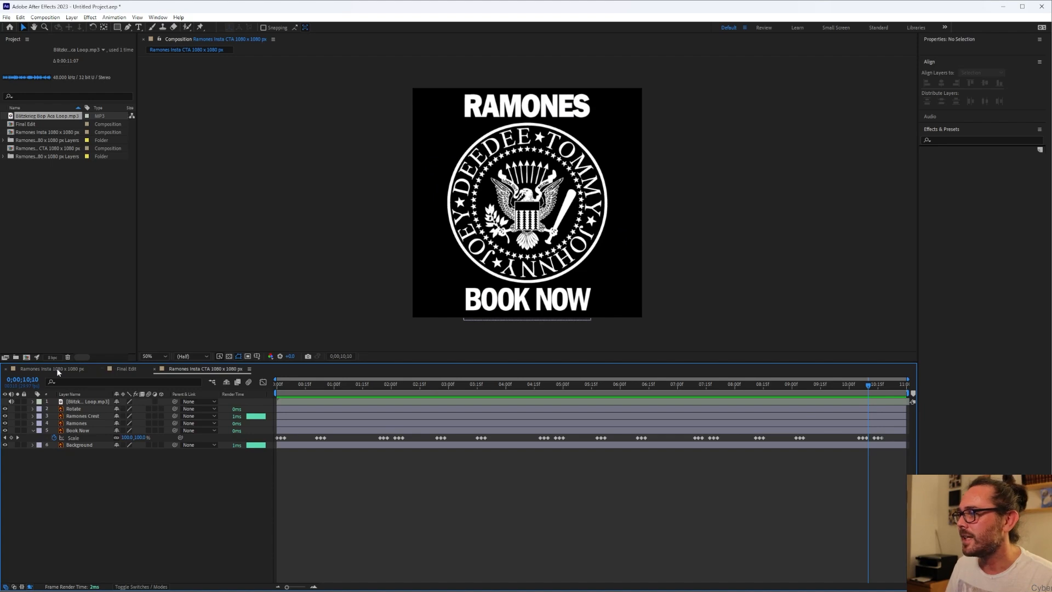
Set the Final Edit composition's duration to 0;00;23;00 and show its full length in the timeline.
{"action": "left_click", "coordinate": [155, 370]}
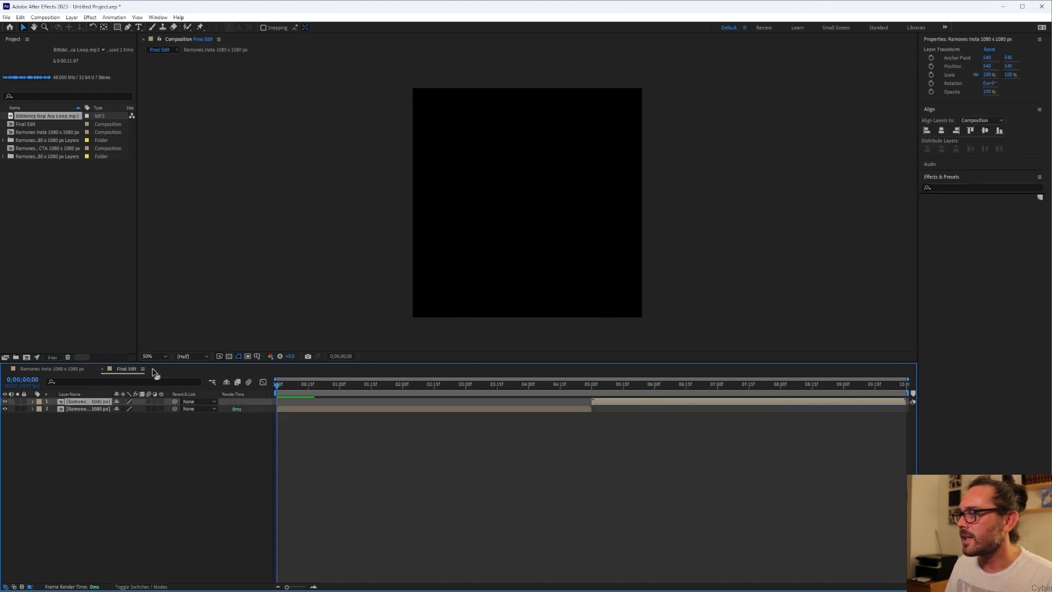
{"action": "left_click", "coordinate": [99, 427]}
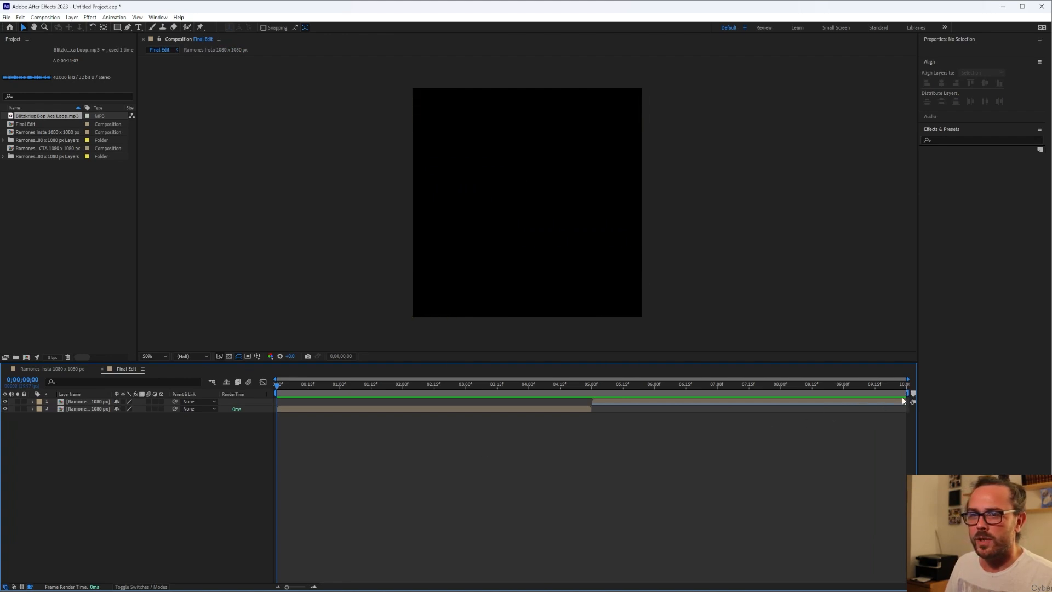
{"action": "left_click", "coordinate": [46, 17]}
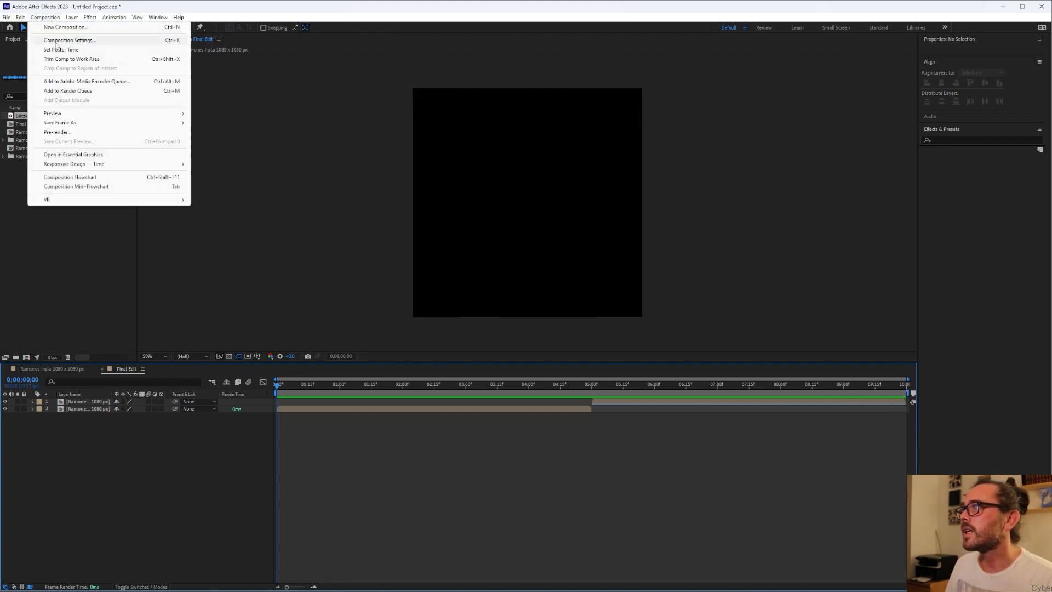
{"action": "left_click", "coordinate": [57, 42]}
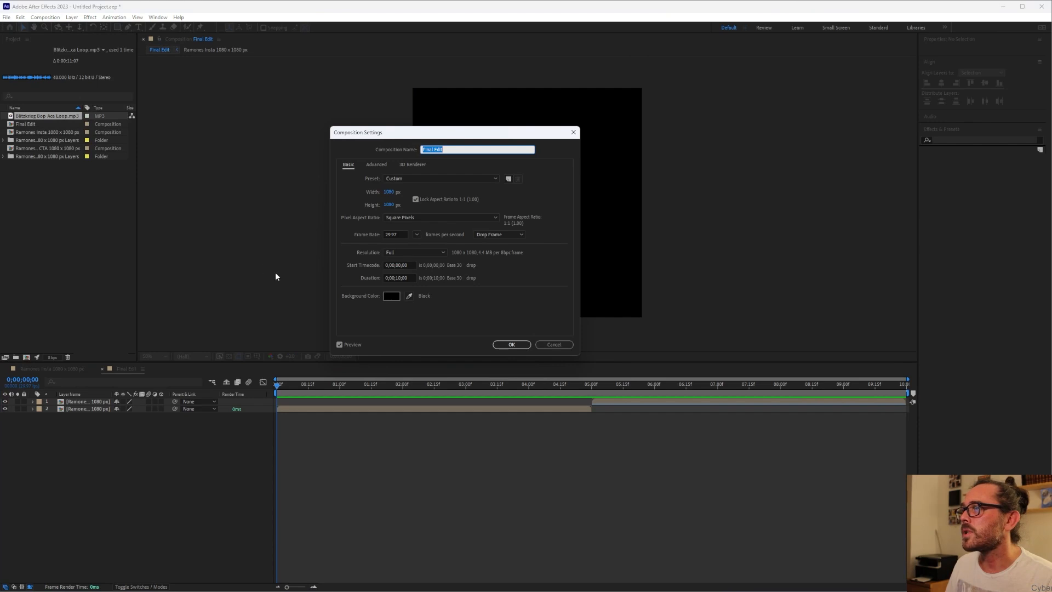
{"action": "left_click", "coordinate": [400, 278]}
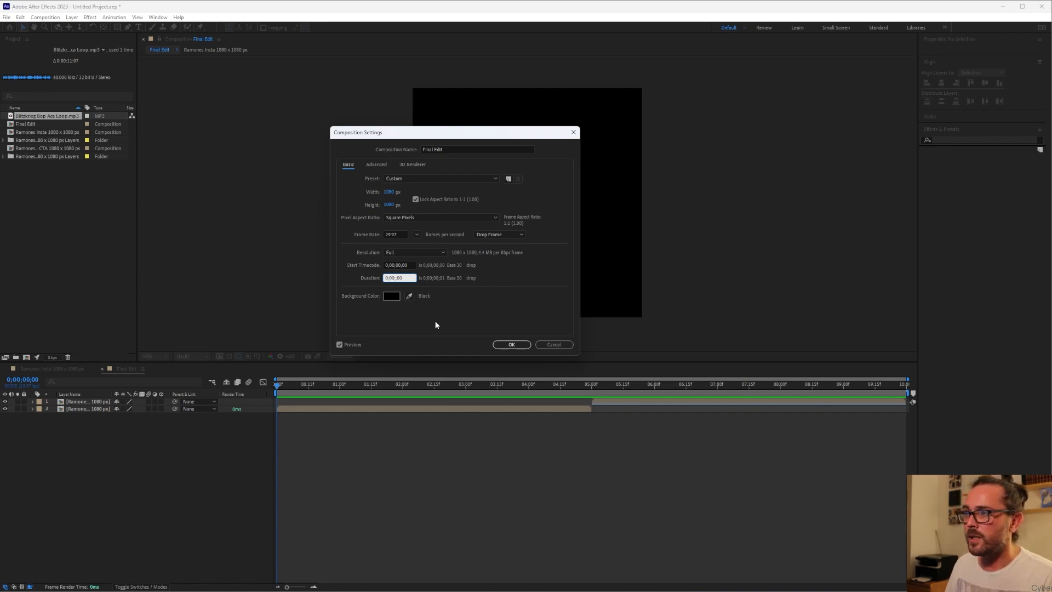
{"action": "type", "text": "23"}
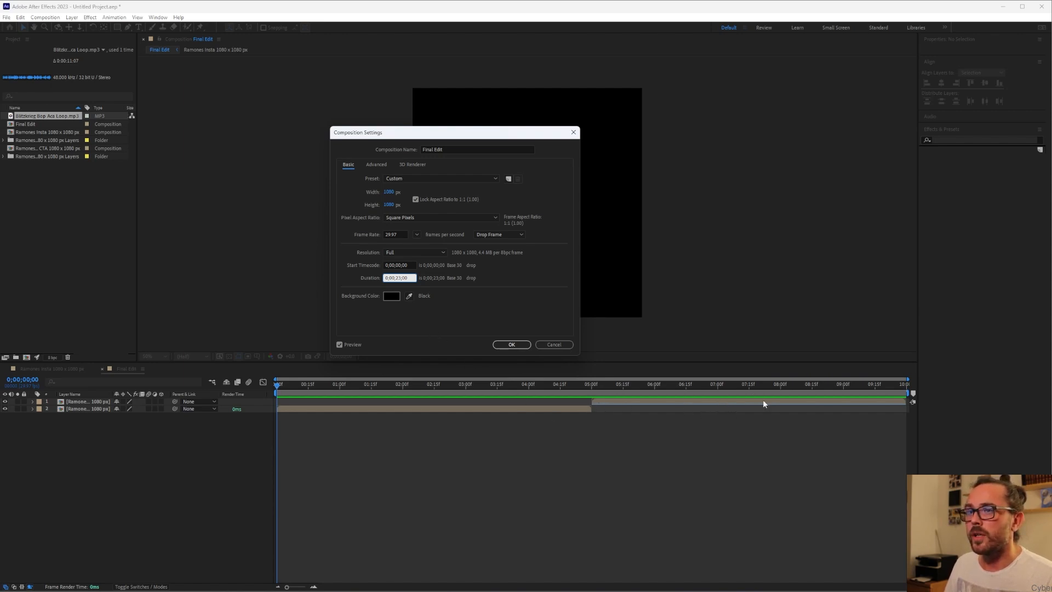
{"action": "left_click", "coordinate": [510, 344]}
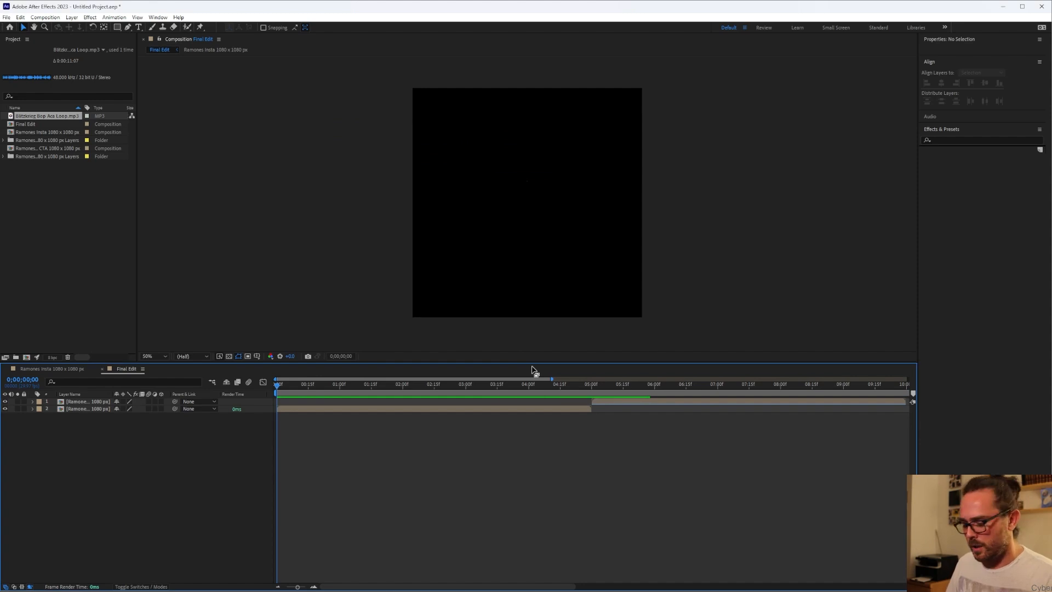
{"action": "key", "text": "minus"}
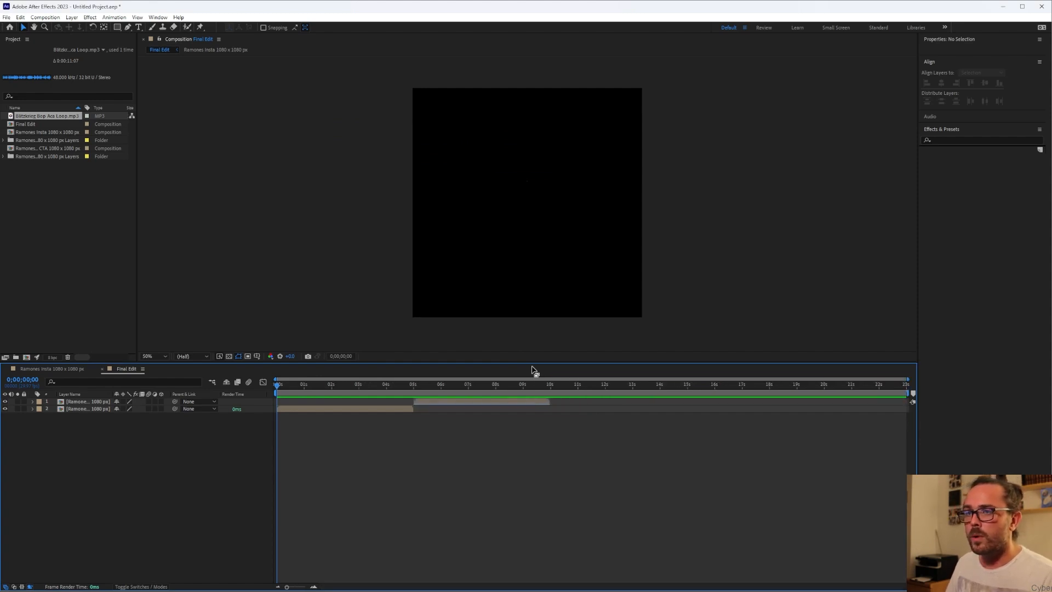
Add the Ramones Insta CTA composition below the existing Final Edit layers, starting at about 10.7 seconds.
{"action": "left_click", "coordinate": [43, 149]}
{"action": "left_click_drag", "start_coordinate": [38, 151], "coordinate": [117, 437]}
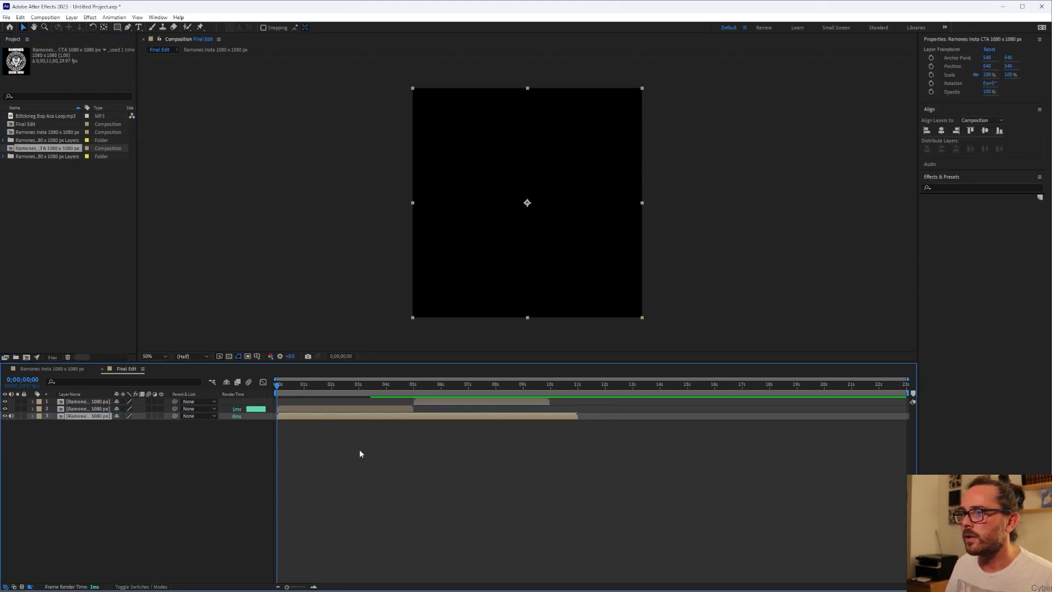
{"action": "left_click_drag", "start_coordinate": [290, 416], "coordinate": [583, 424]}
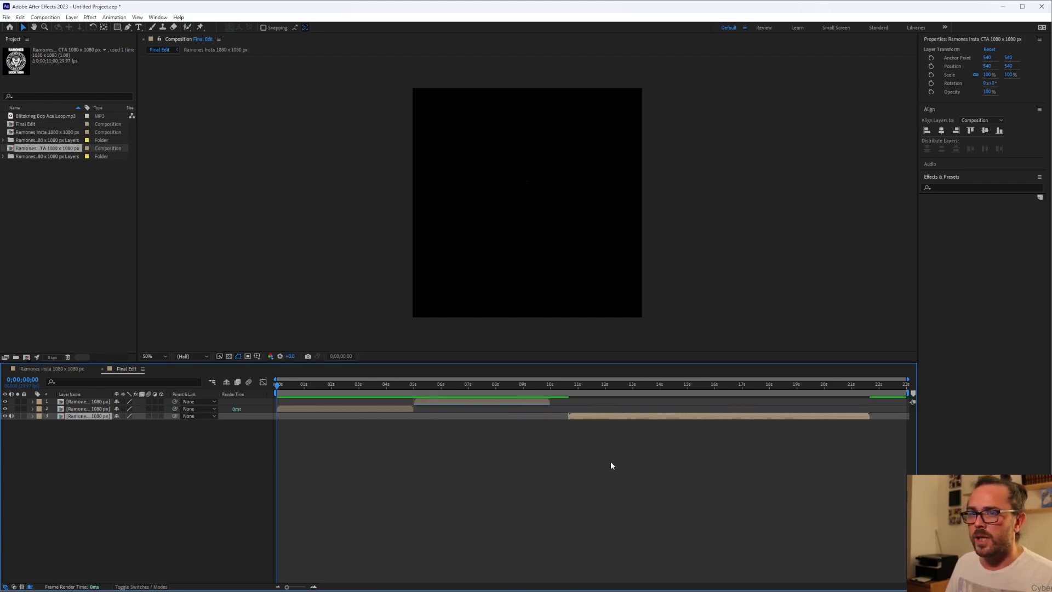
Preview the whole Final Edit sequence and check the frame at 0;00;20;29 near the CTA's end.
{"action": "key", "text": "space"}
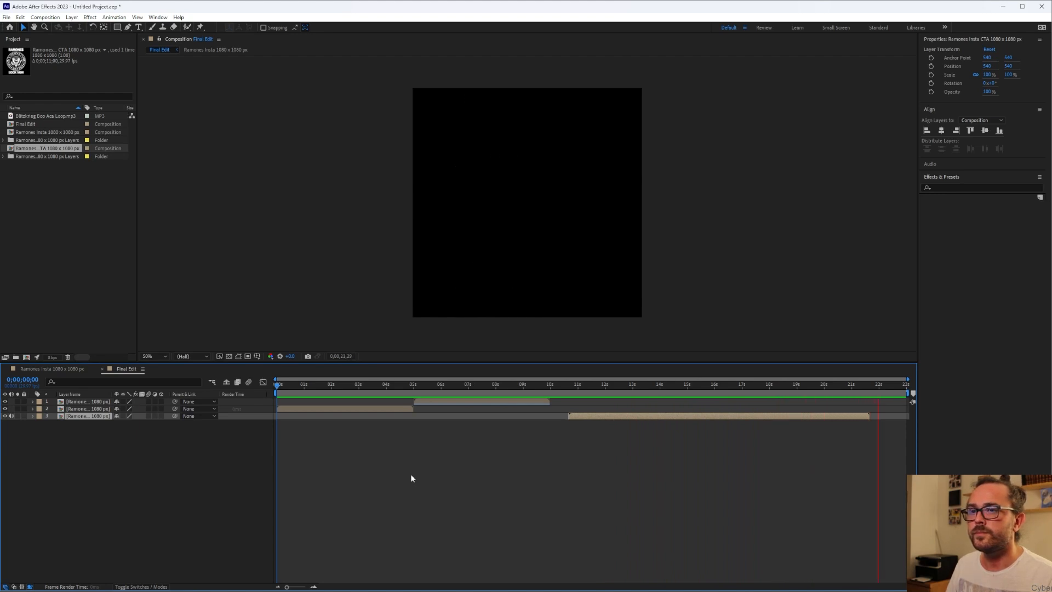
{"action": "key", "text": "space"}
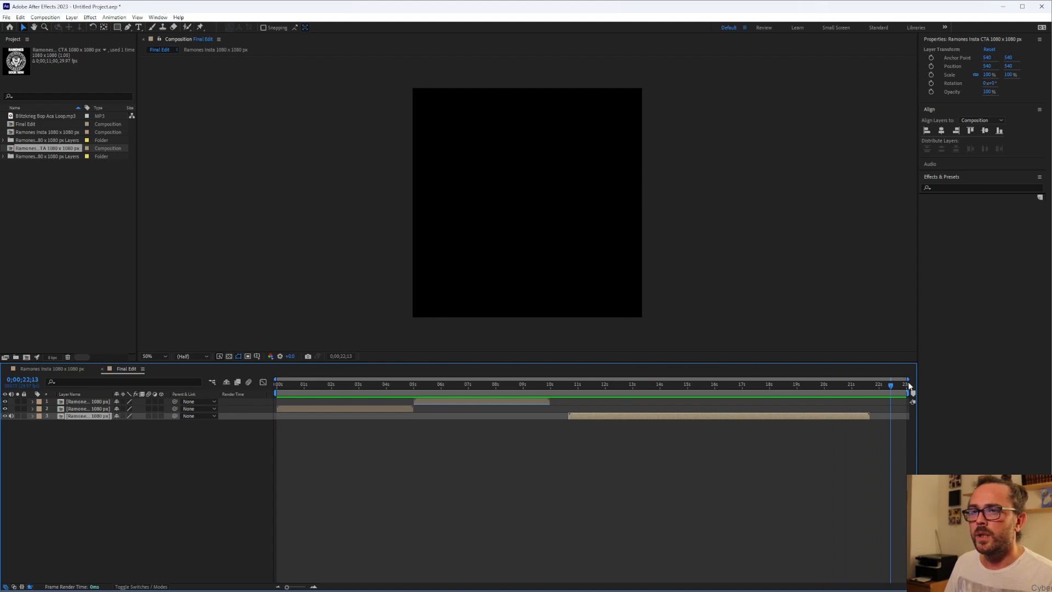
{"action": "left_click_drag", "start_coordinate": [890, 385], "coordinate": [851, 390]}
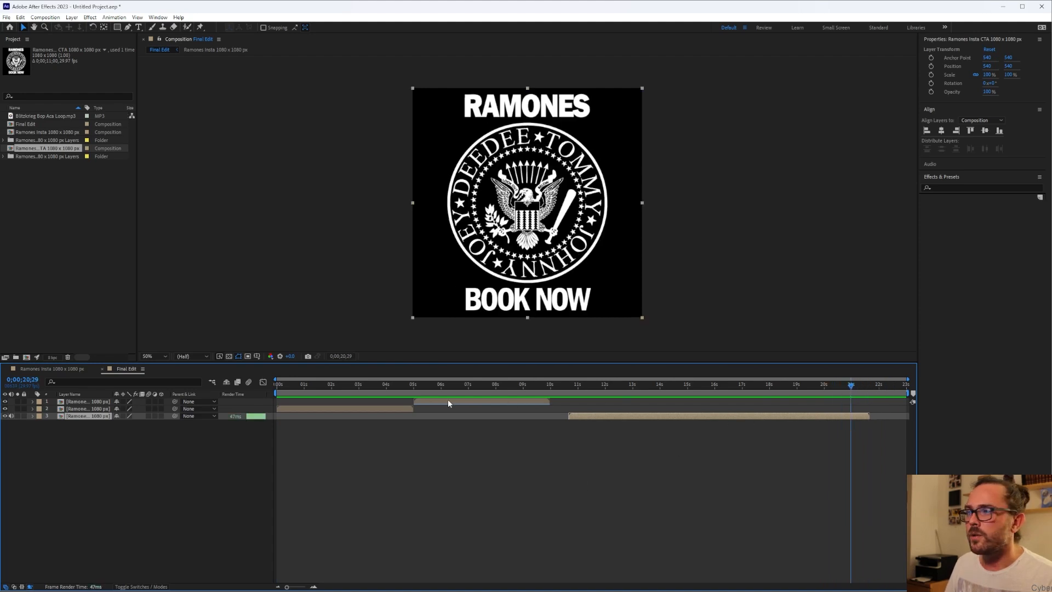
Open the CTA composition from Final Edit and set its duration to 0;00;13;00.
{"action": "double_click", "coordinate": [81, 417]}
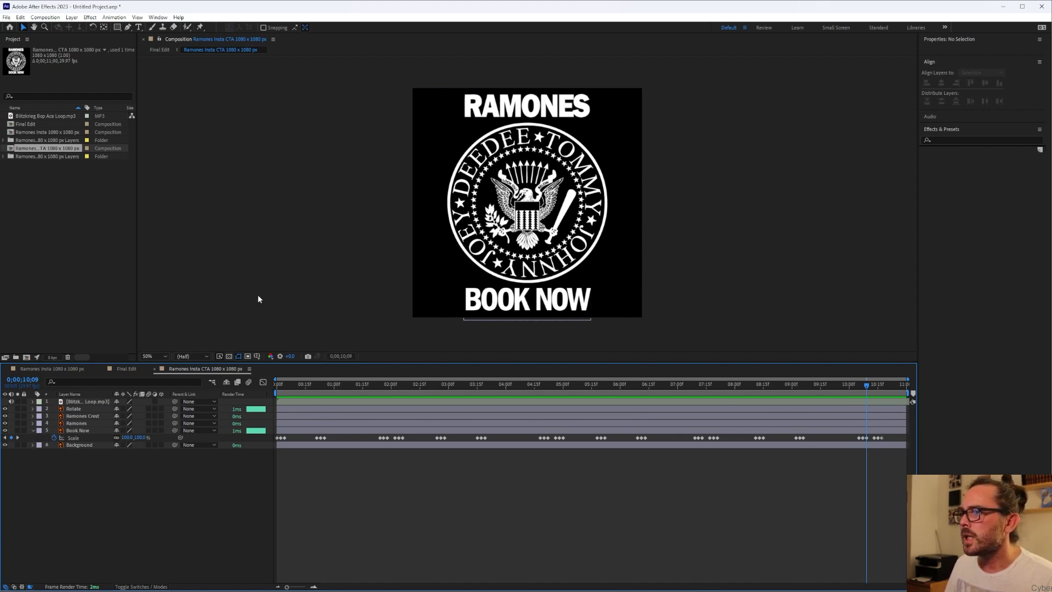
{"action": "left_click", "coordinate": [44, 17]}
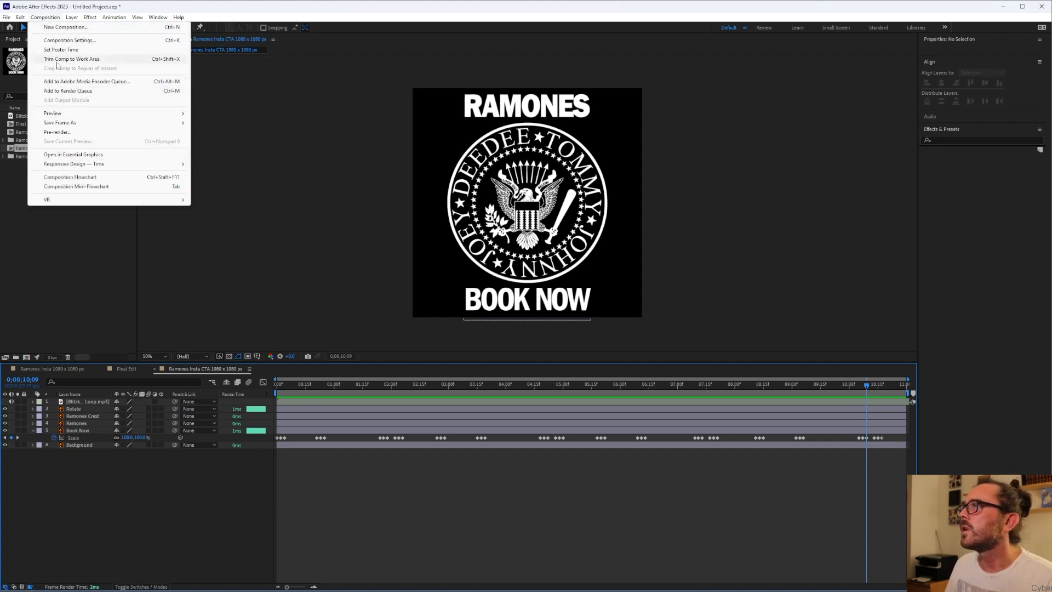
{"action": "left_click", "coordinate": [63, 42]}
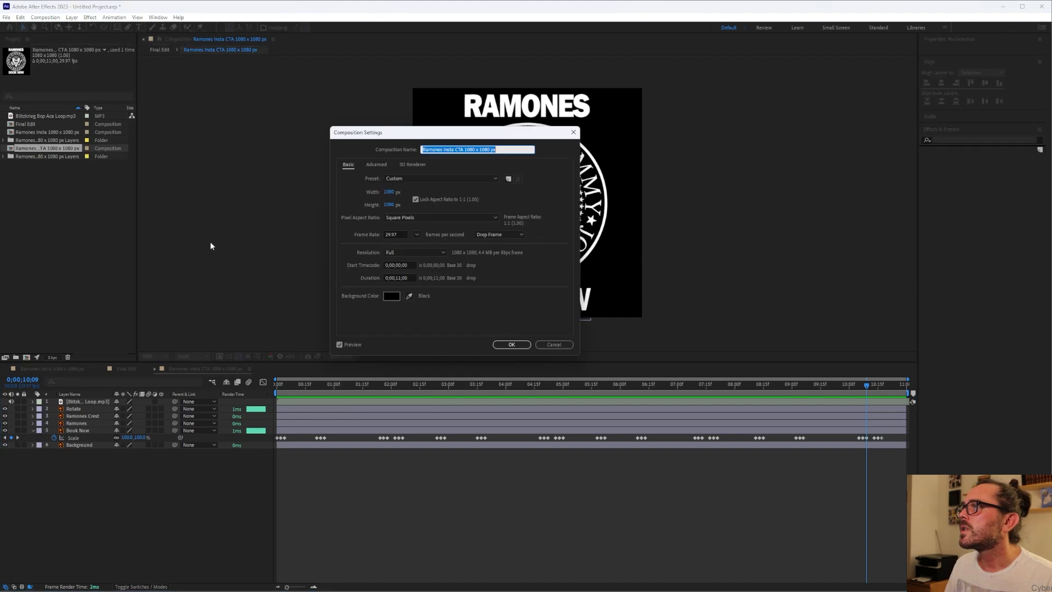
{"action": "left_click", "coordinate": [400, 278]}
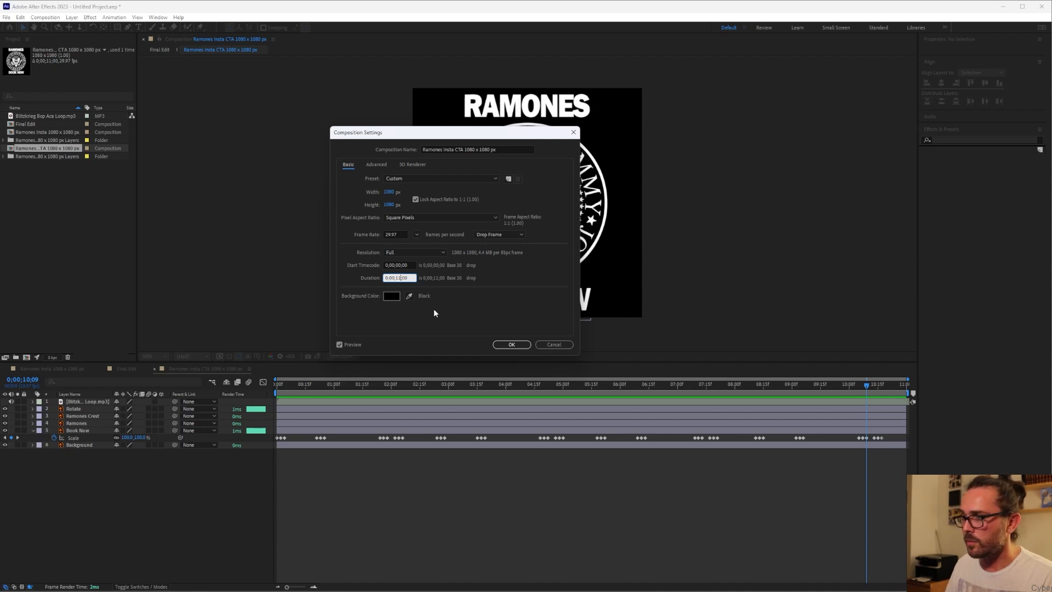
{"action": "left_click", "coordinate": [510, 344]}
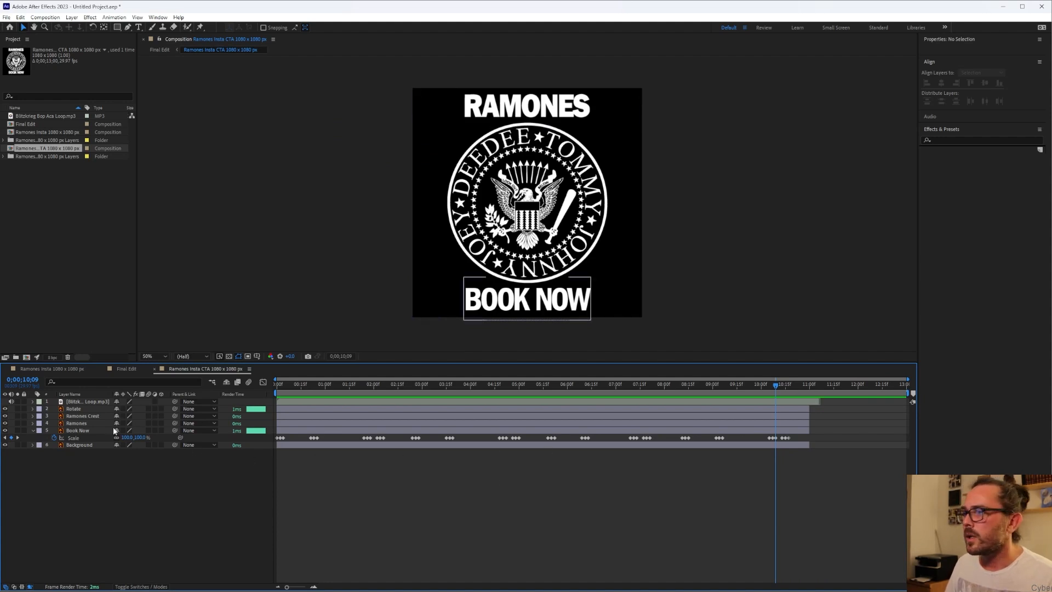
Extend the five CTA artwork layers, Rotate through Background, to the composition's end at 13 seconds.
{"action": "left_click", "coordinate": [77, 409]}
{"action": "left_click", "coordinate": [88, 445], "text": "shift"}
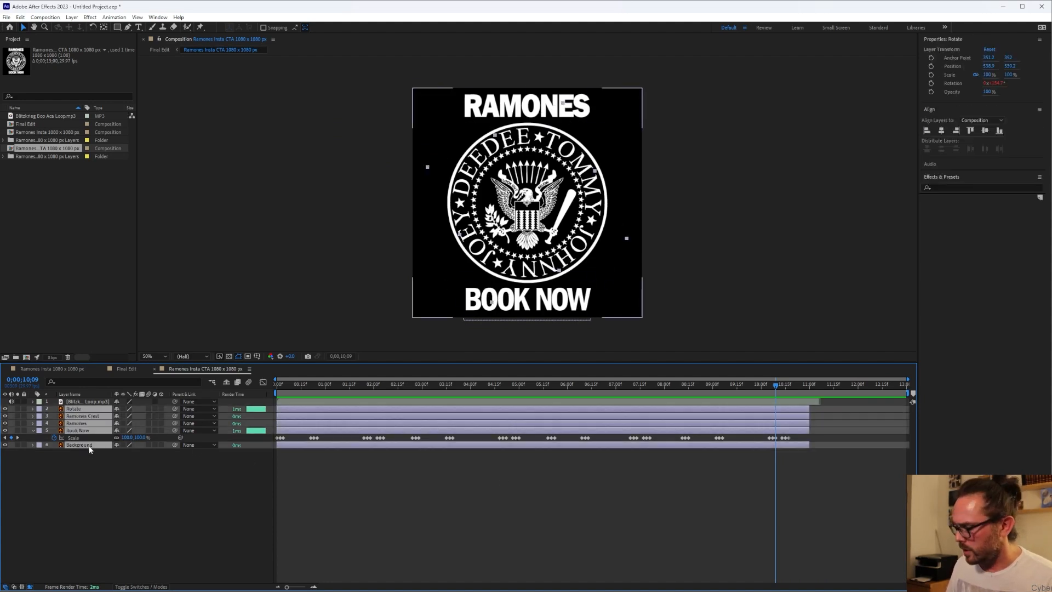
{"action": "left_click_drag", "start_coordinate": [808, 409], "coordinate": [907, 413]}
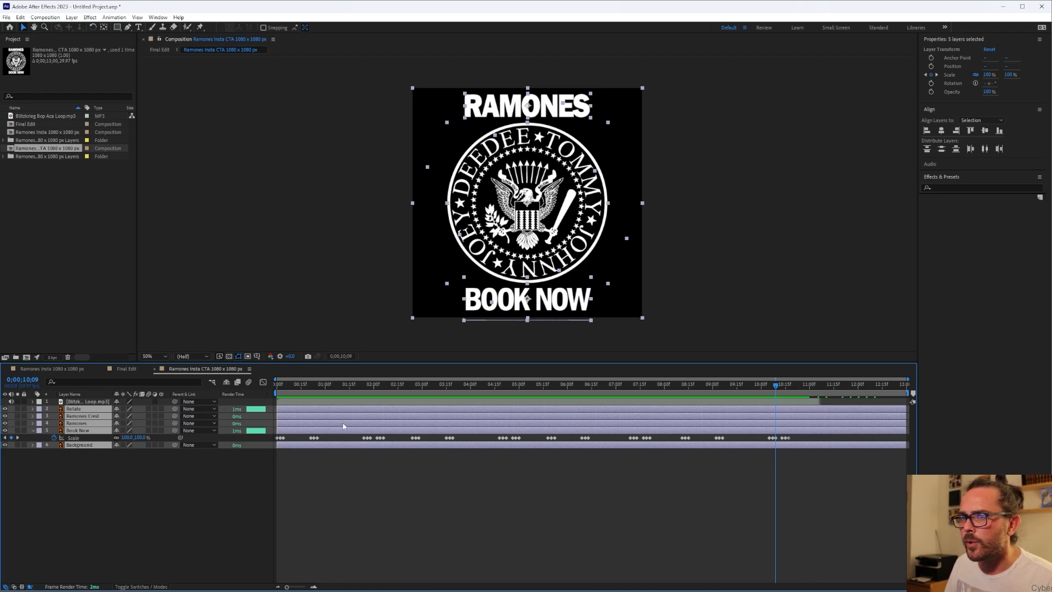
{"action": "left_click", "coordinate": [299, 403]}
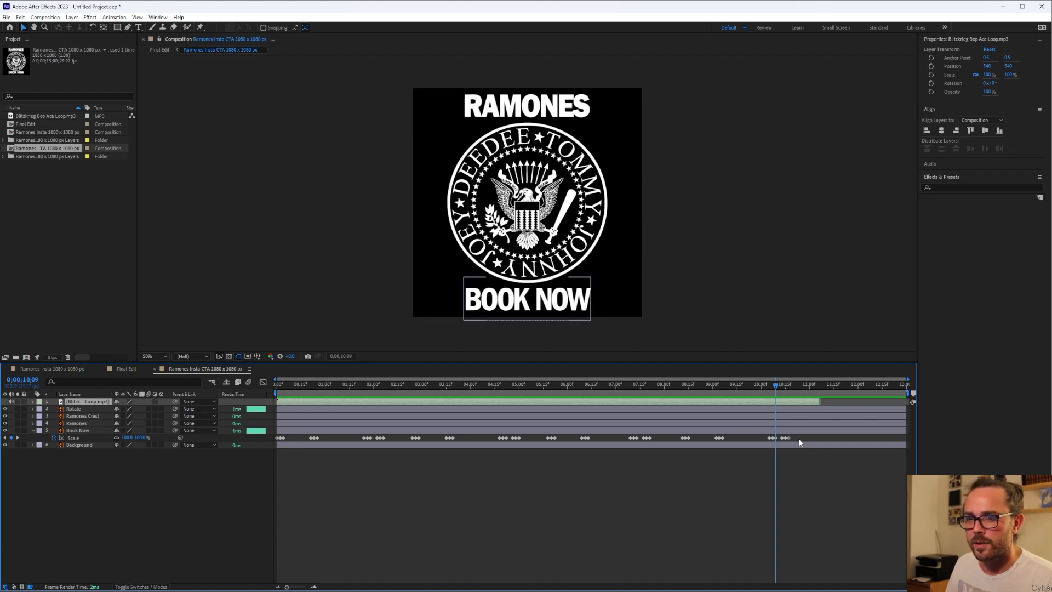
{"action": "left_click_drag", "start_coordinate": [799, 442], "coordinate": [276, 440]}
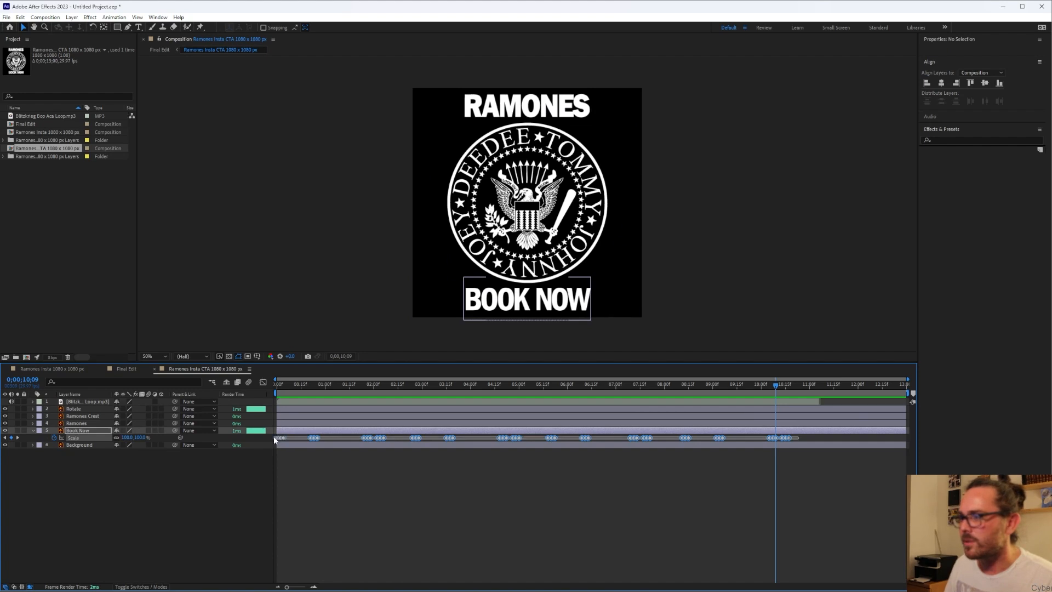
{"action": "left_click", "coordinate": [314, 400], "text": "shift"}
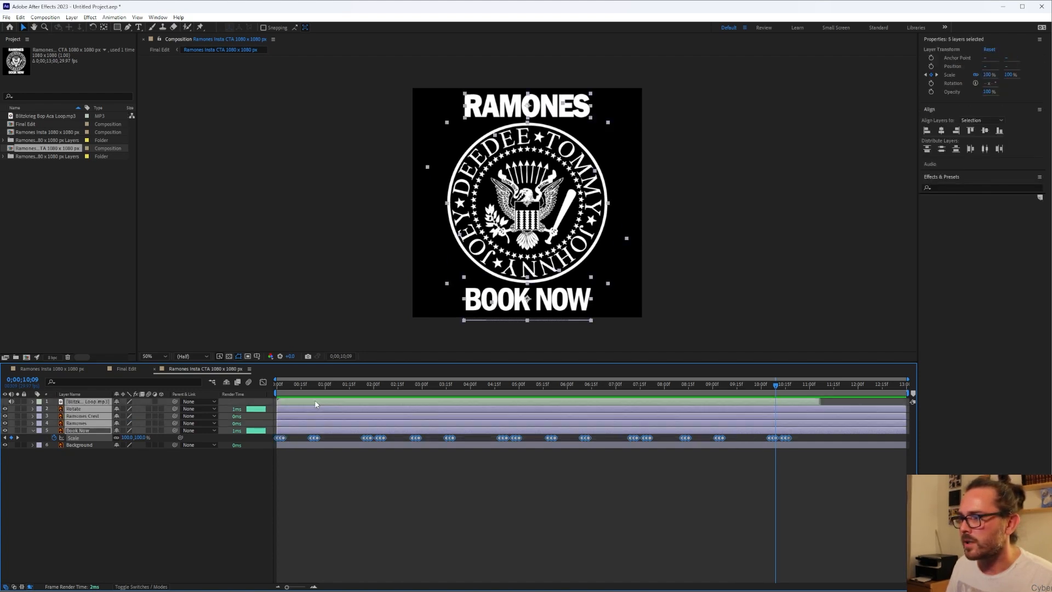
{"action": "left_click", "coordinate": [367, 542]}
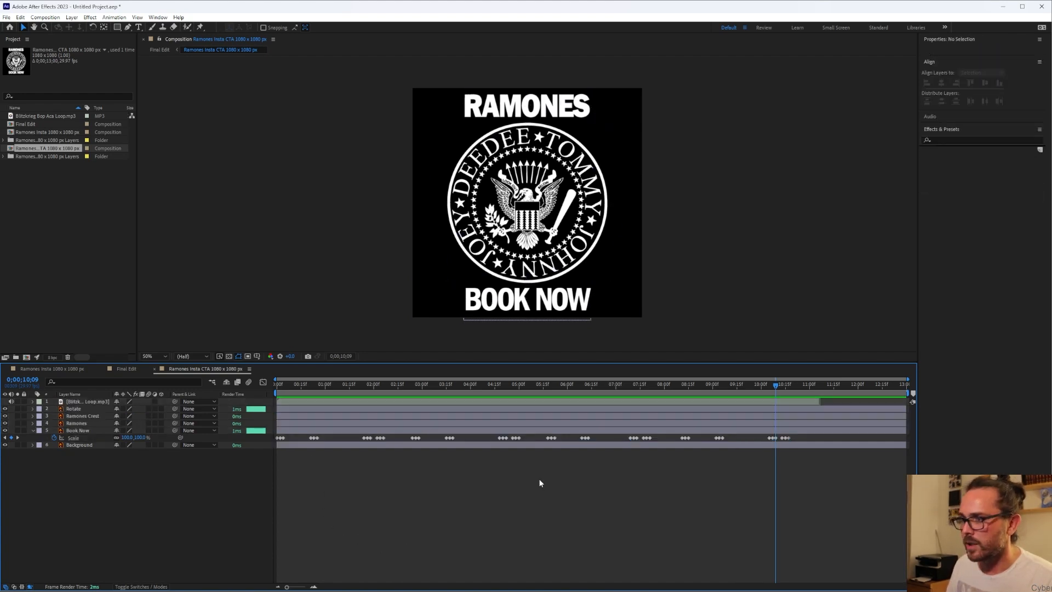
Shift the music and the Book Now layer with its Scale keyframes to about 0;00;00;20, then extend Book Now back to the composition's start.
{"action": "left_click_drag", "start_coordinate": [797, 437], "coordinate": [269, 437]}
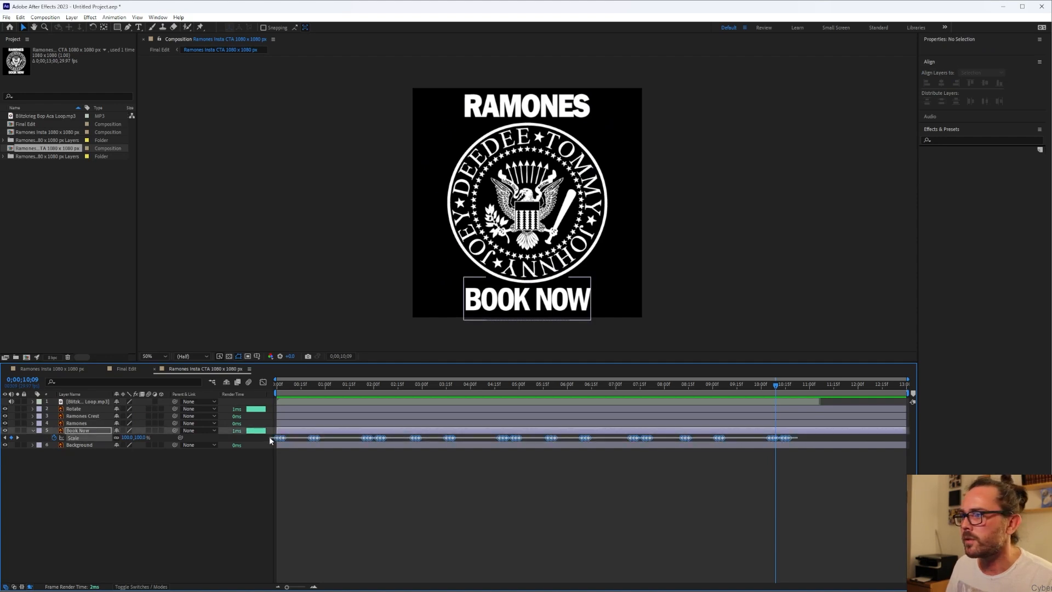
{"action": "left_click", "coordinate": [288, 402], "text": "shift"}
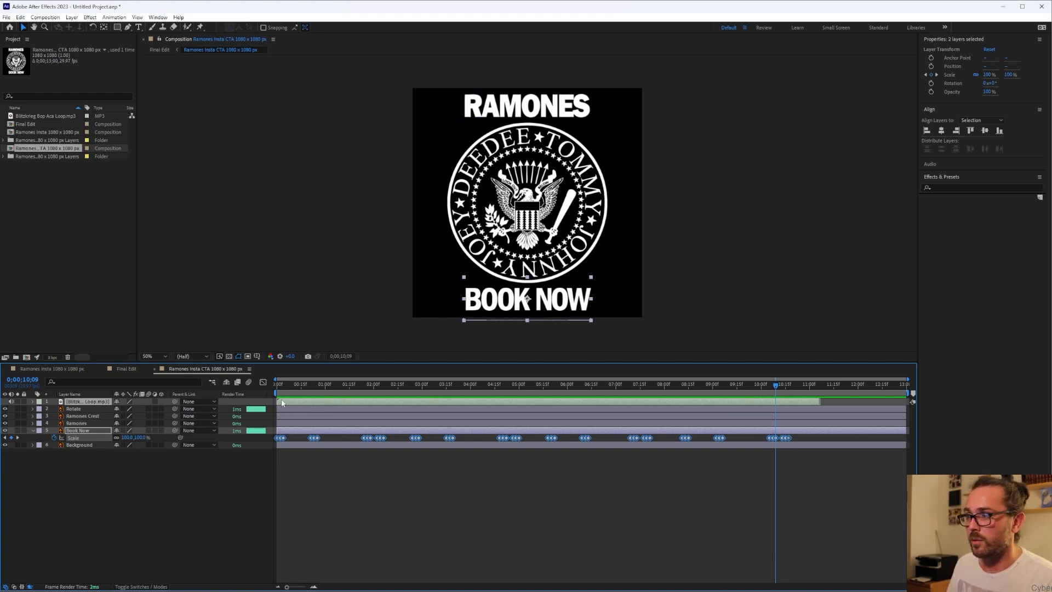
{"action": "left_click_drag", "start_coordinate": [287, 405], "coordinate": [311, 405]}
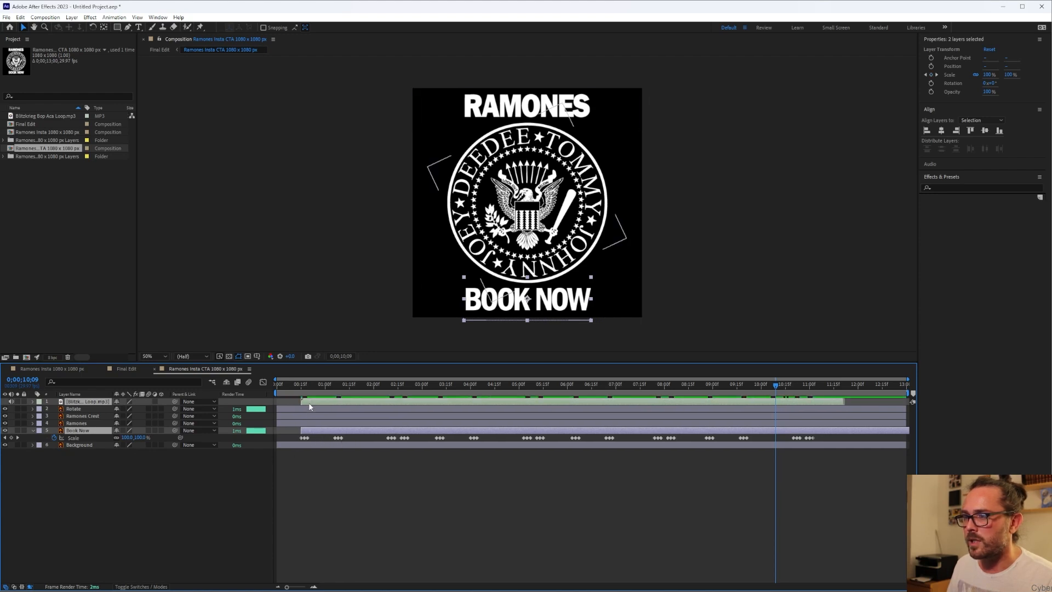
{"action": "left_click_drag", "start_coordinate": [310, 403], "coordinate": [317, 403]}
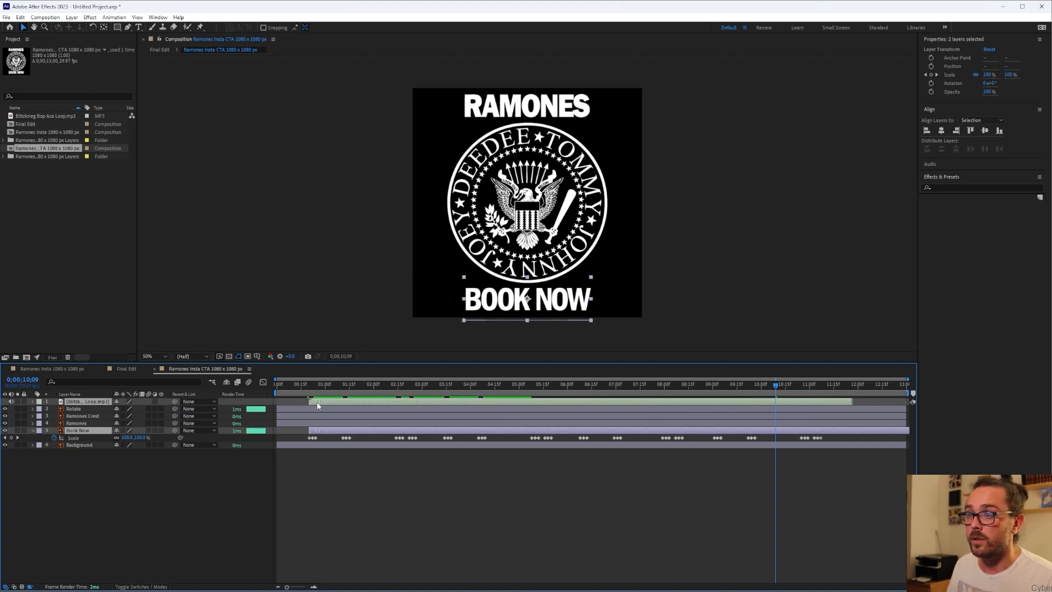
{"action": "left_click", "coordinate": [291, 455]}
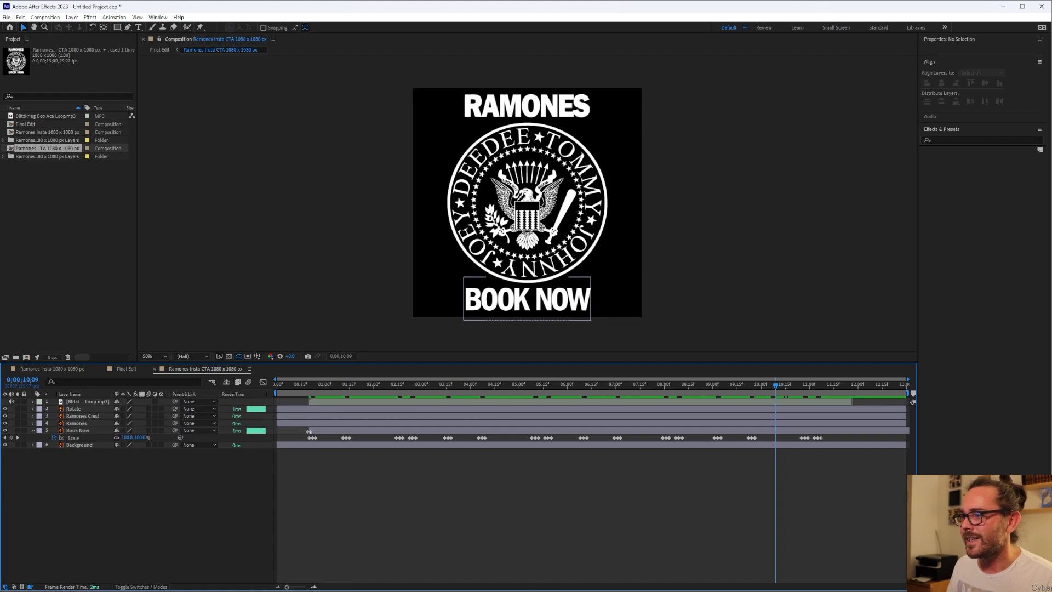
{"action": "left_click", "coordinate": [309, 431]}
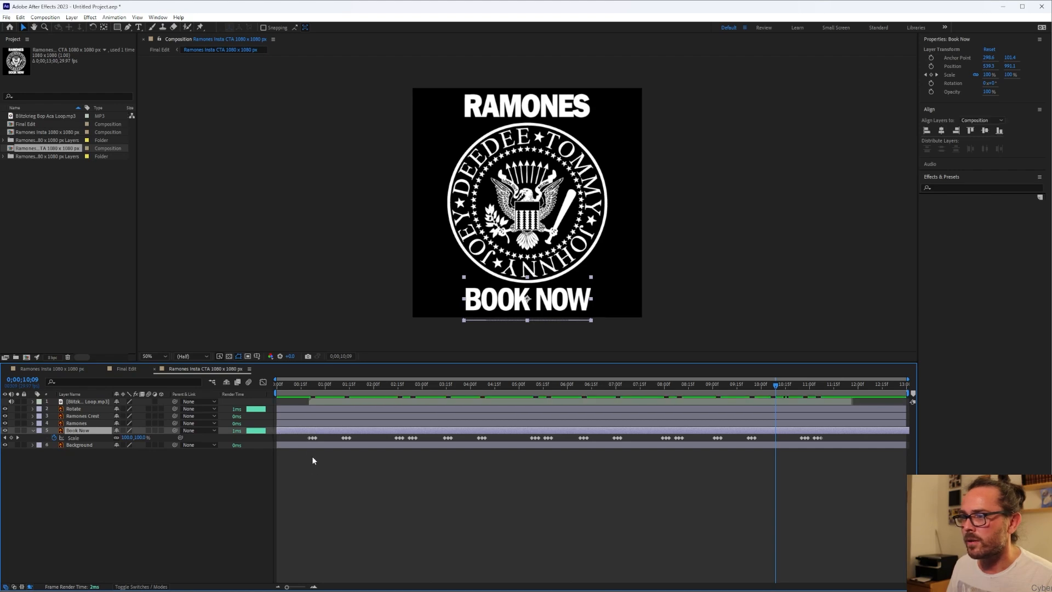
{"action": "left_click", "coordinate": [323, 465]}
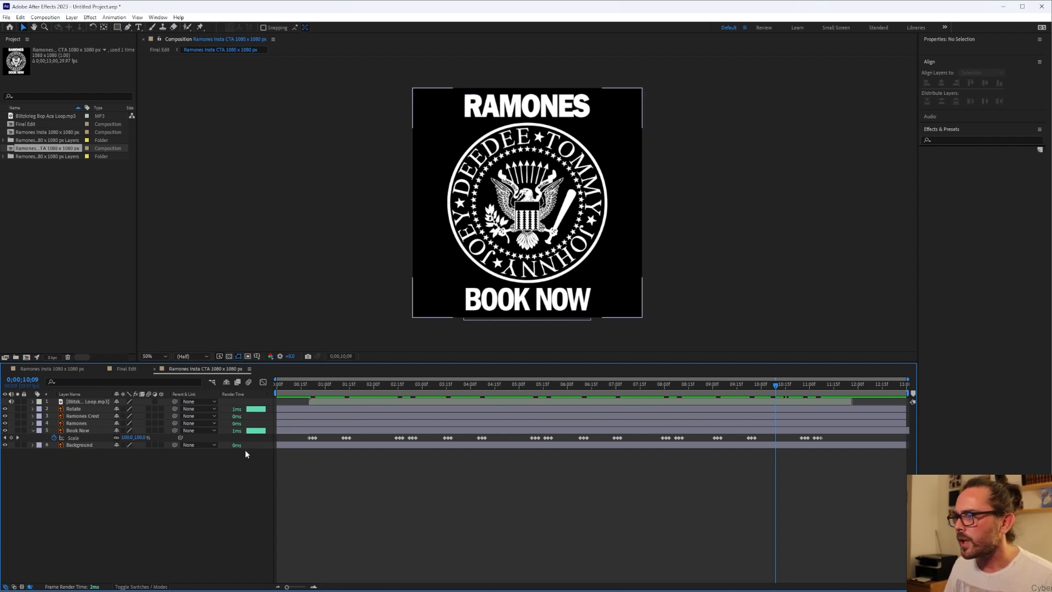
Collapse the revealed keyframe properties in the CTA composition and select the Rotate layer.
{"action": "left_click", "coordinate": [84, 409]}
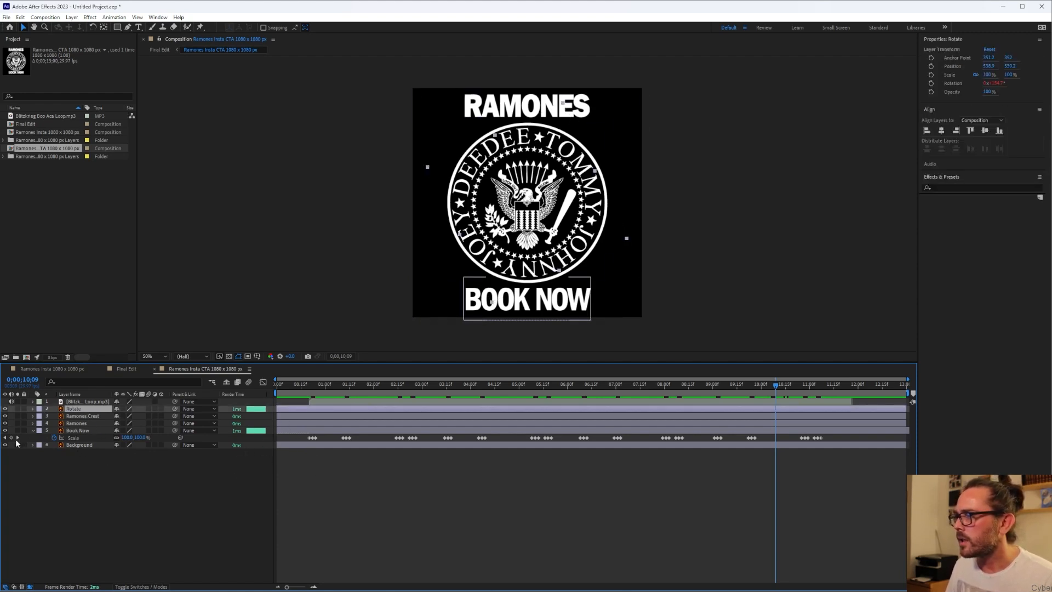
{"action": "left_click", "coordinate": [117, 476]}
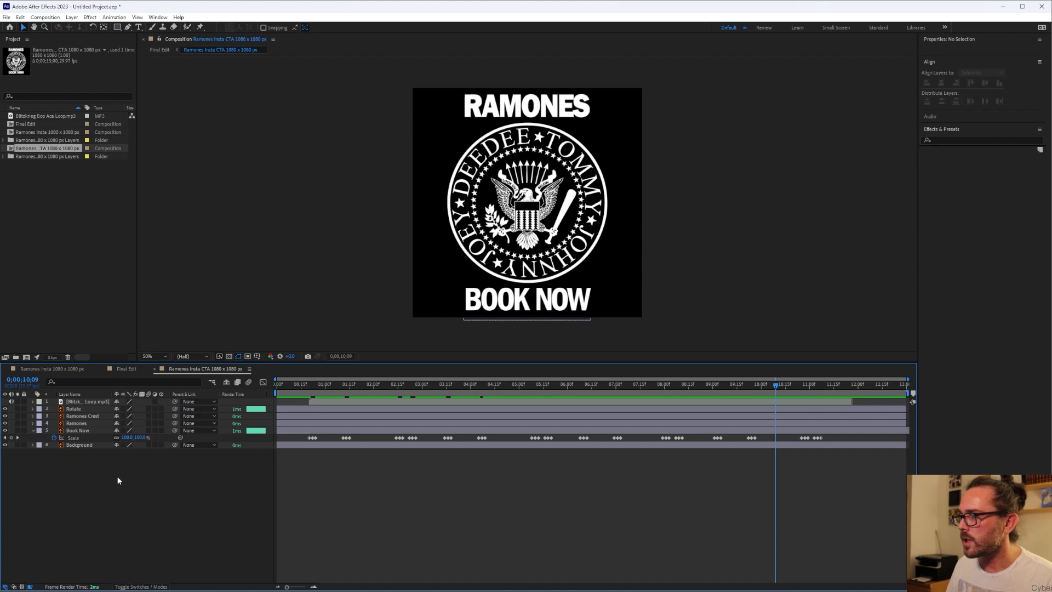
{"action": "key", "text": "u"}
{"action": "left_click", "coordinate": [87, 409]}
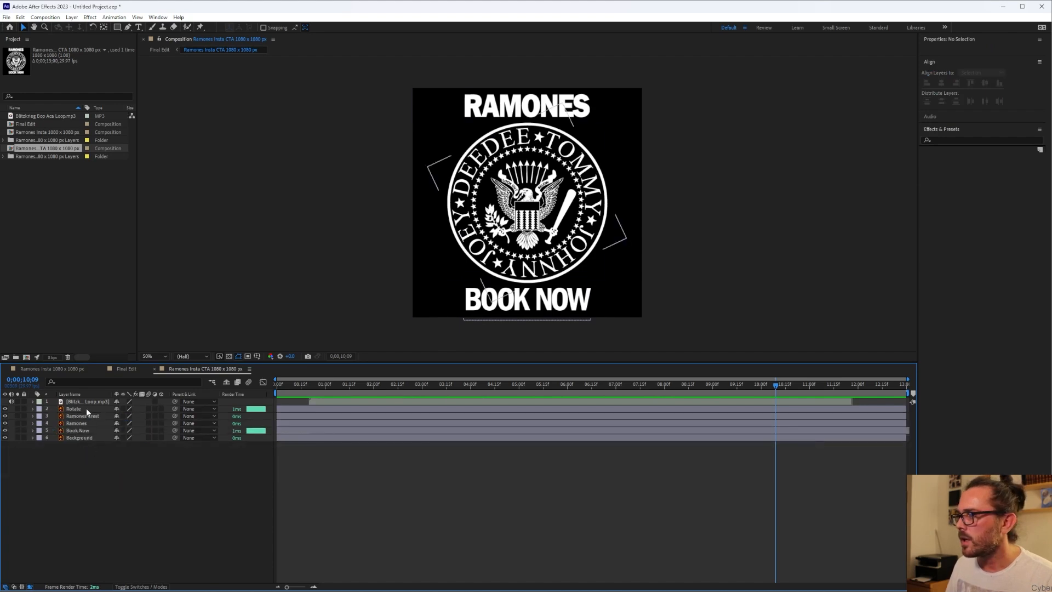
{"action": "left_click", "coordinate": [24, 438]}
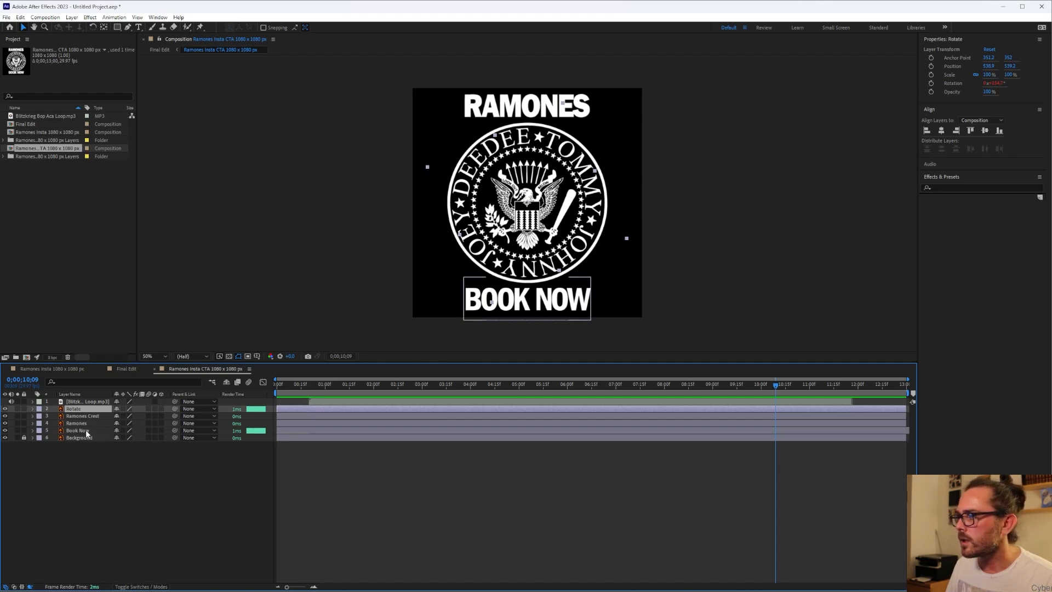
{"action": "left_click", "coordinate": [87, 432], "text": "shift"}
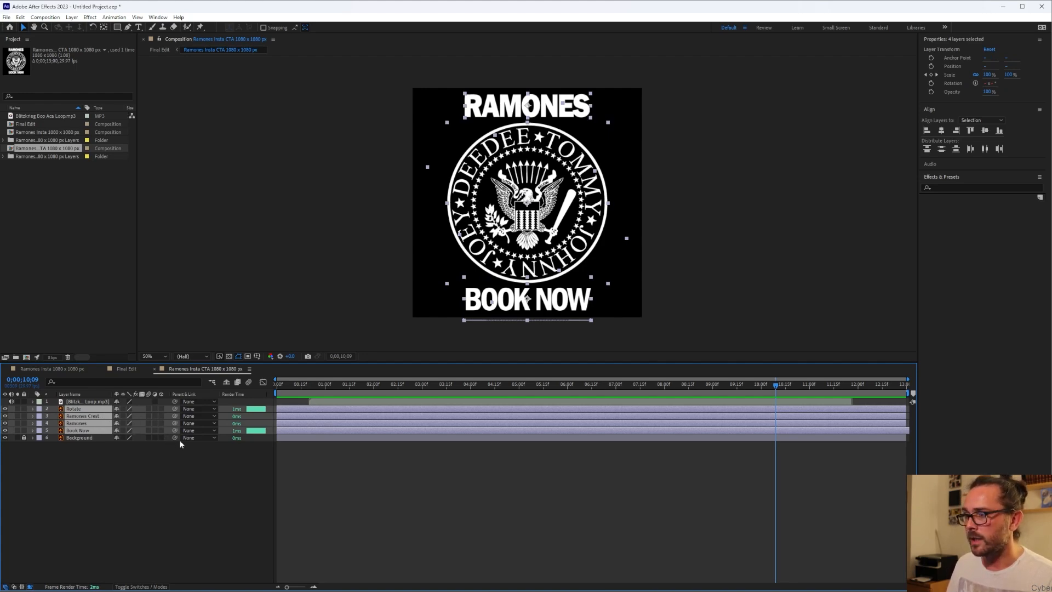
{"action": "key", "text": "End"}
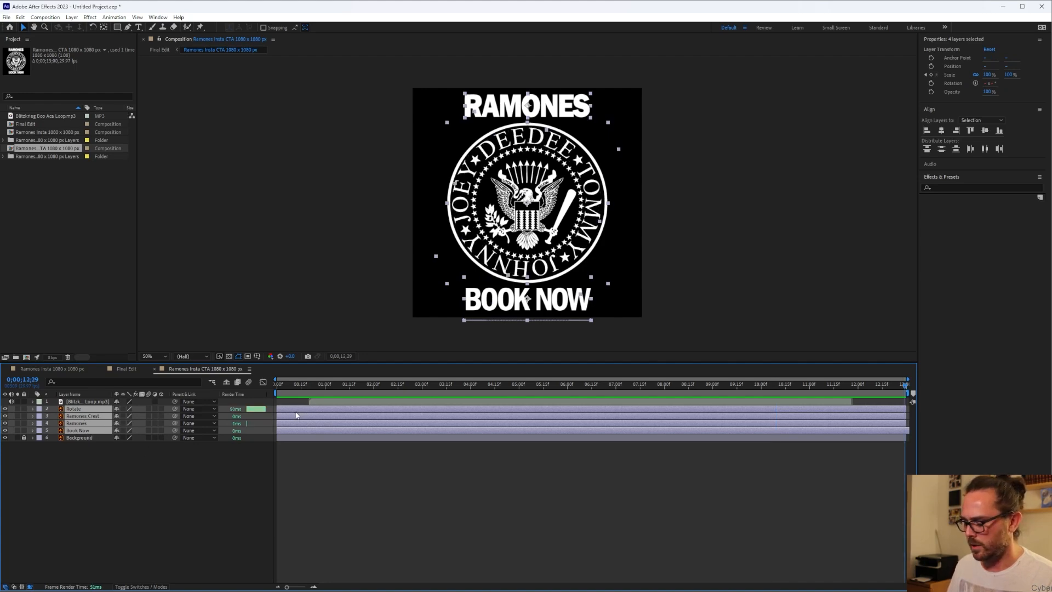
{"action": "key", "text": "ctrl+z"}
{"action": "key", "text": "ctrl+z"}
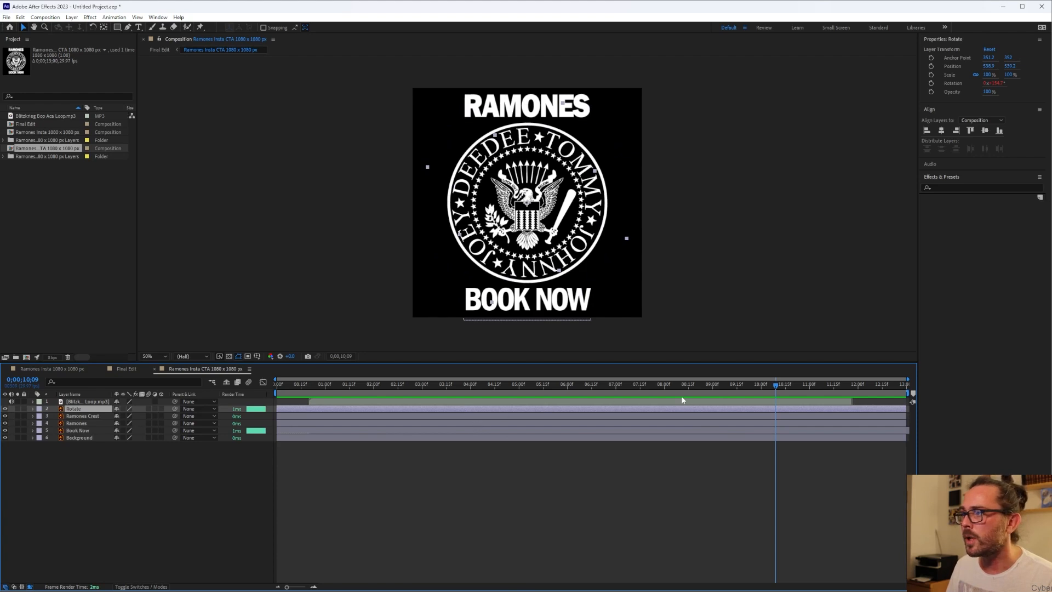
Reveal Scale and Opacity on the four layers Rotate through Book Now and add 100% Opacity keyframes at 0;00;00;17.
{"action": "left_click_drag", "start_coordinate": [774, 384], "coordinate": [326, 384]}
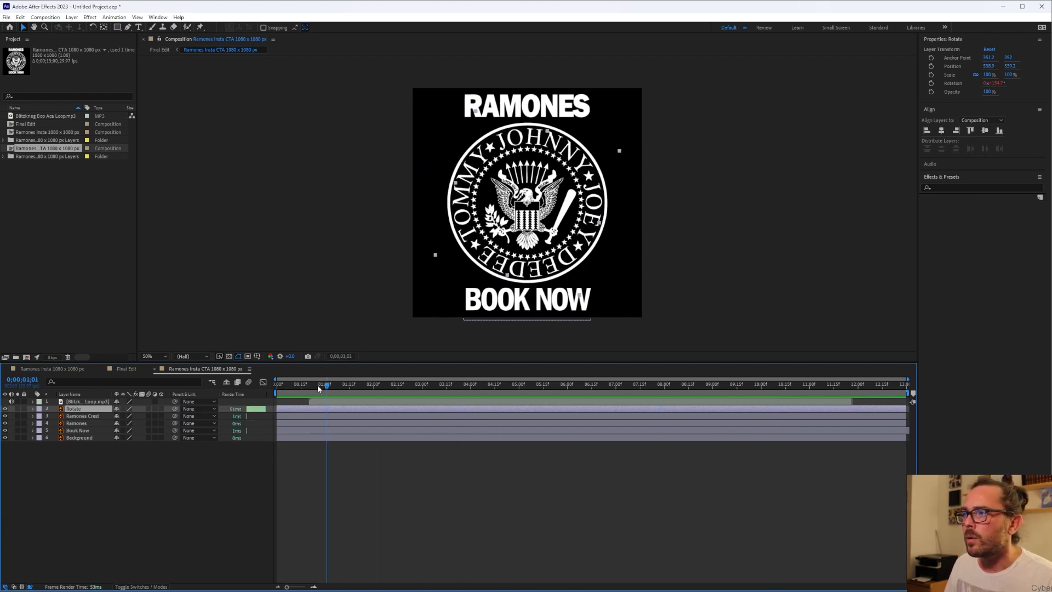
{"action": "left_click", "coordinate": [80, 430], "text": "shift"}
{"action": "key", "text": "t"}
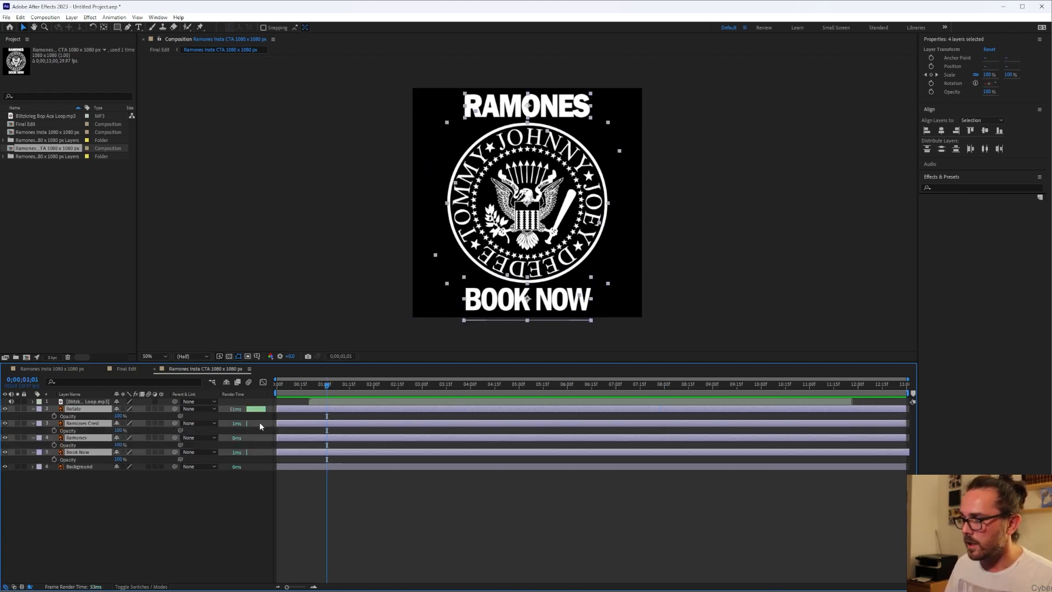
{"action": "mouse_move", "coordinate": [326, 384]}
{"action": "left_mouse_down"}
{"action": "mouse_move", "coordinate": [297, 385]}
{"action": "mouse_move", "coordinate": [308, 385]}
{"action": "left_mouse_up"}
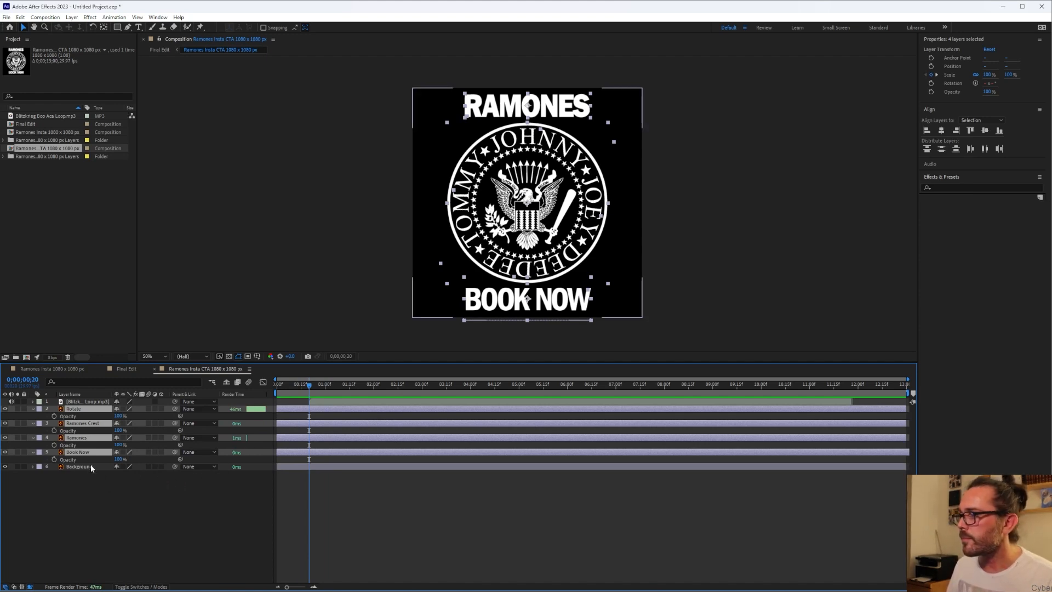
{"action": "key", "text": "shift+s"}
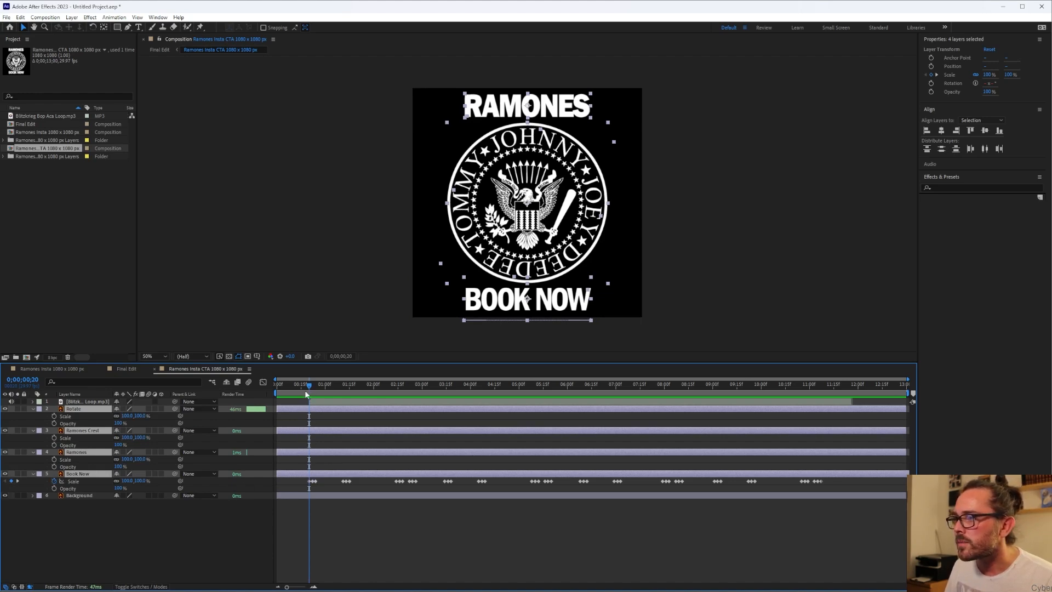
{"action": "left_click_drag", "start_coordinate": [307, 385], "coordinate": [302, 385]}
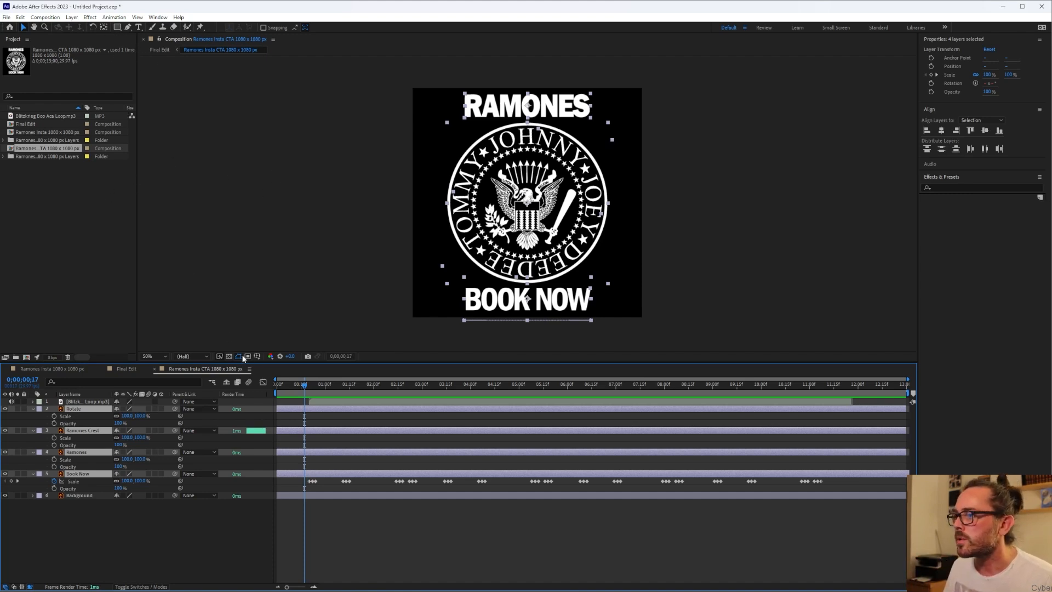
{"action": "left_click", "coordinate": [55, 423]}
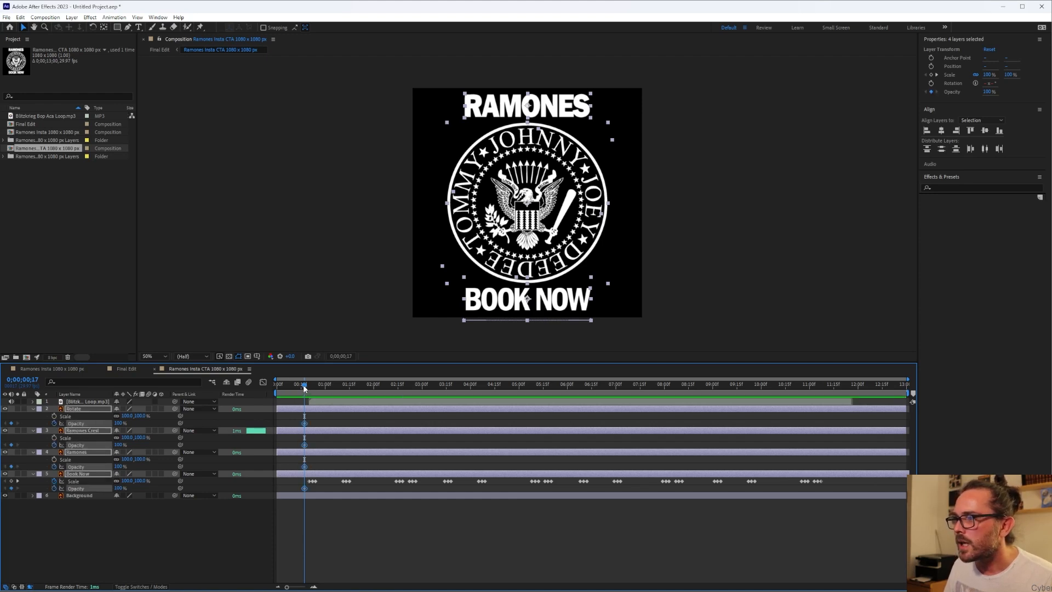
Try setting the four layers' Scale to 0% at the composition's start and preview the result.
{"action": "left_click_drag", "start_coordinate": [305, 390], "coordinate": [268, 384]}
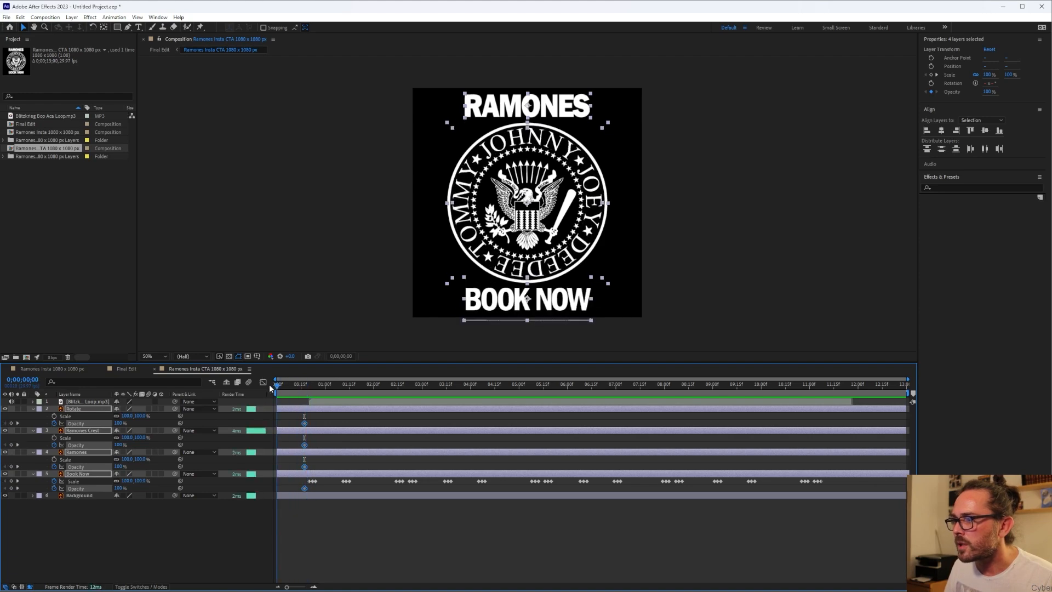
{"action": "left_click", "coordinate": [127, 416]}
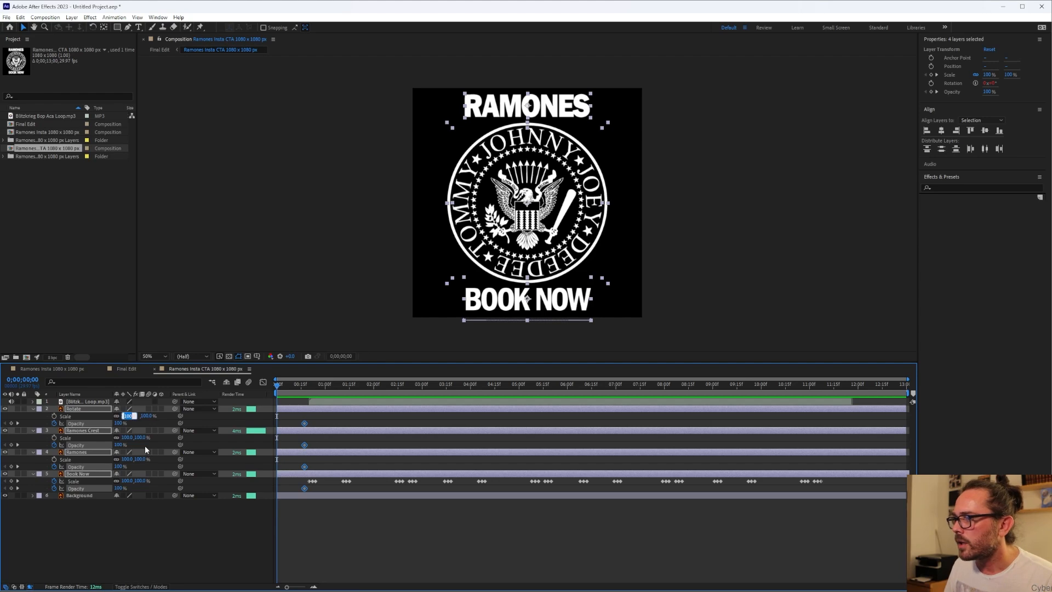
{"action": "type", "text": "0"}
{"action": "key", "text": "Return"}
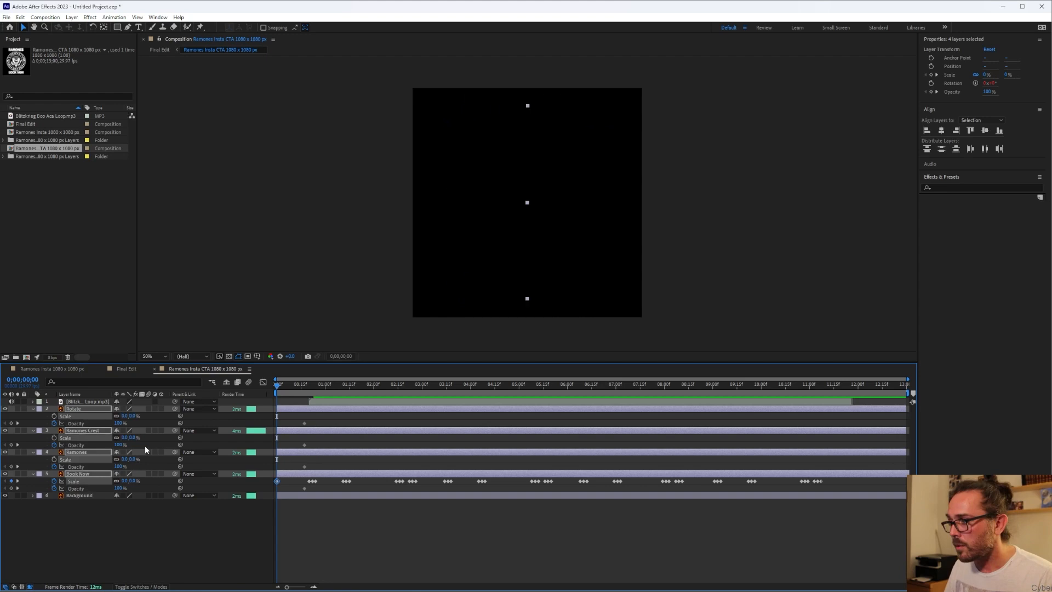
{"action": "key", "text": "space"}
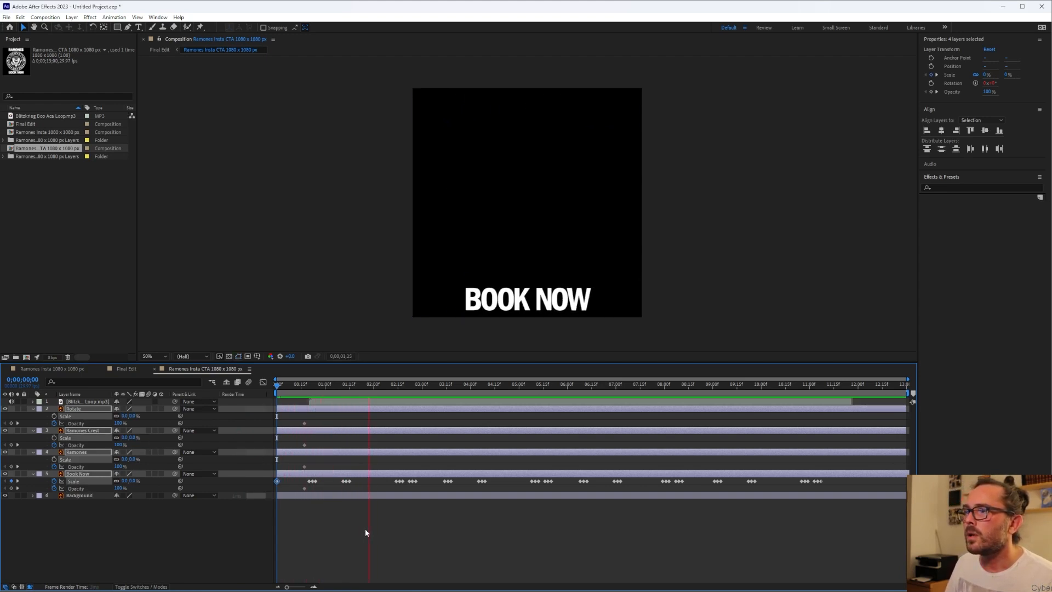
{"action": "key", "text": "space"}
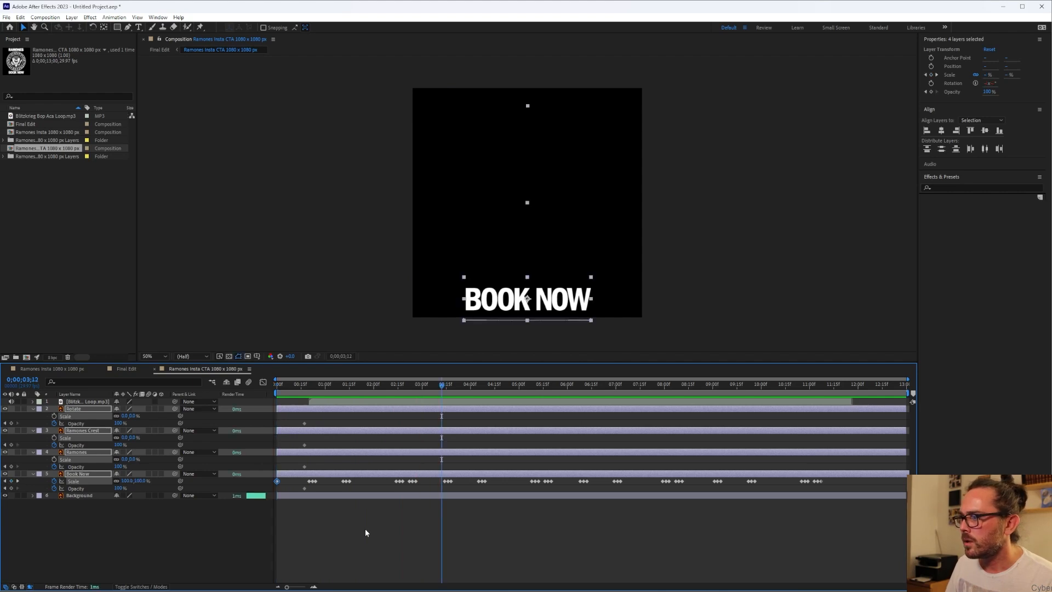
Set Opacity to 0% on the four layers Rotate through Book Now at 0;00;00;00 and preview the fade-in.
{"action": "key", "text": "Home"}
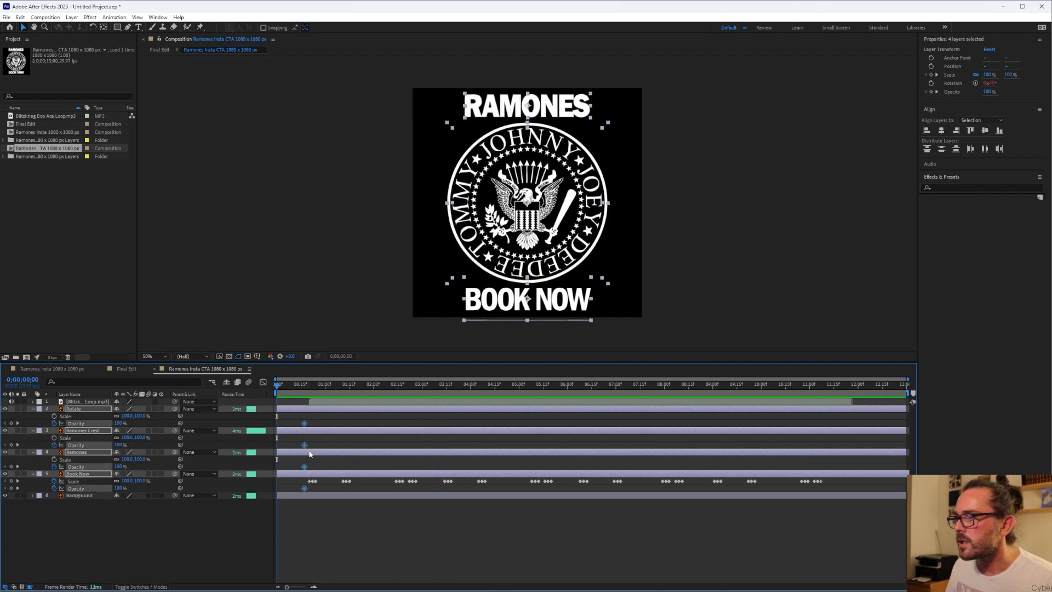
{"action": "left_click", "coordinate": [107, 503]}
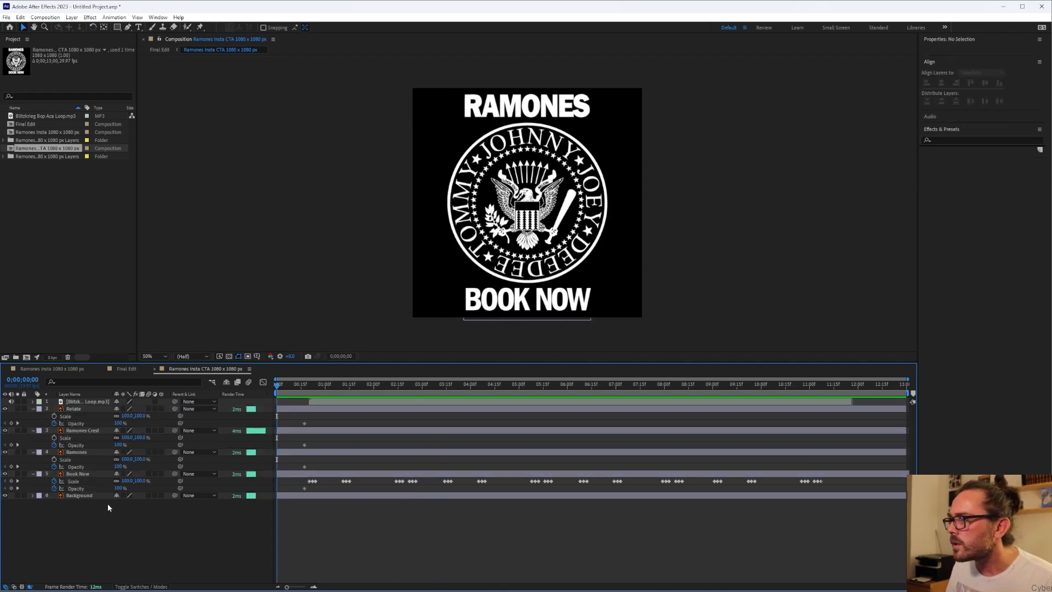
{"action": "left_click", "coordinate": [80, 409]}
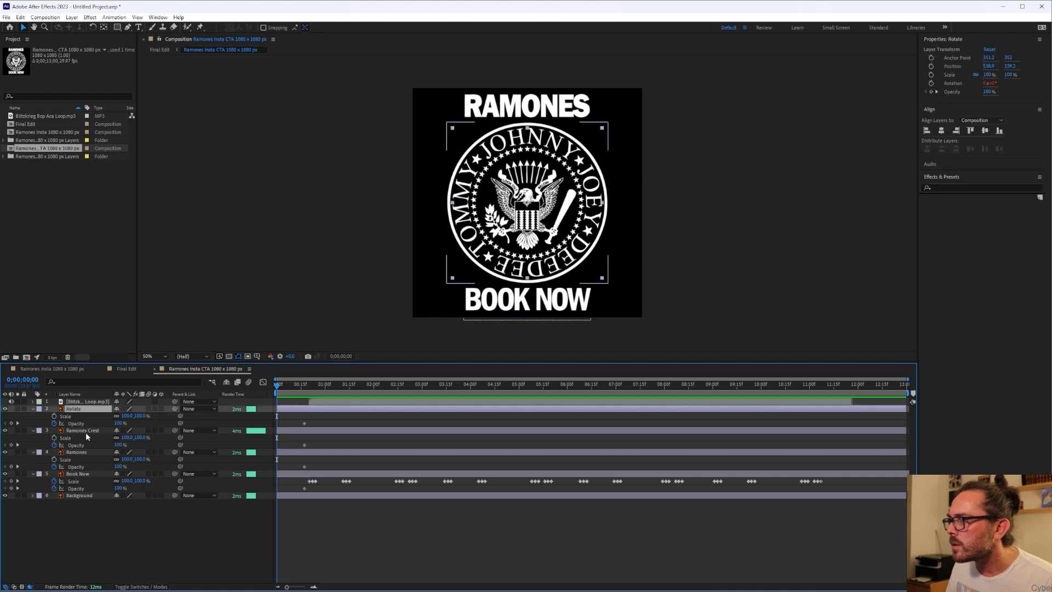
{"action": "left_click", "coordinate": [83, 473], "text": "shift"}
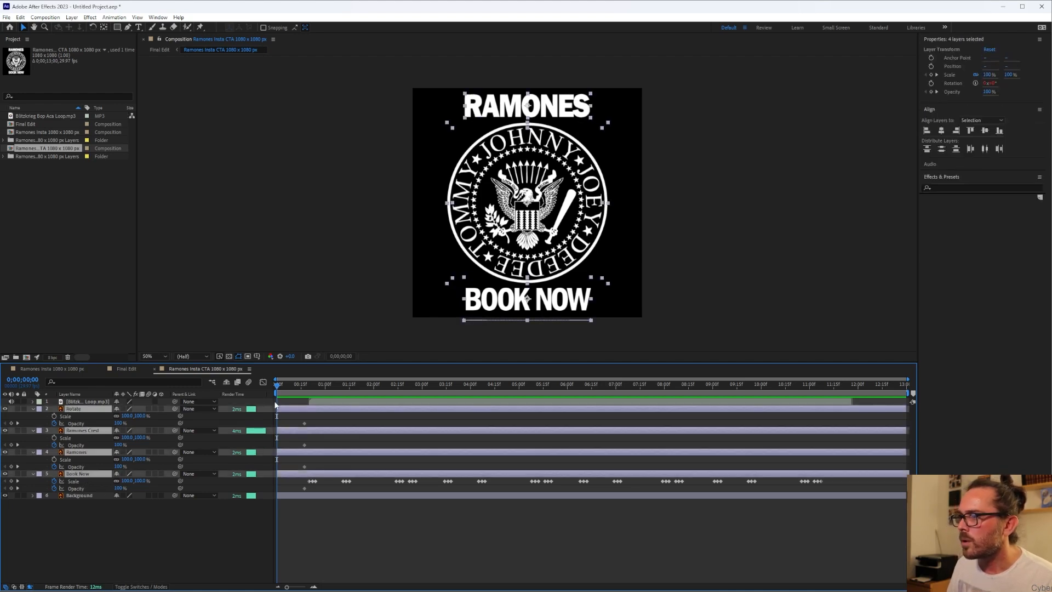
{"action": "left_click", "coordinate": [118, 423]}
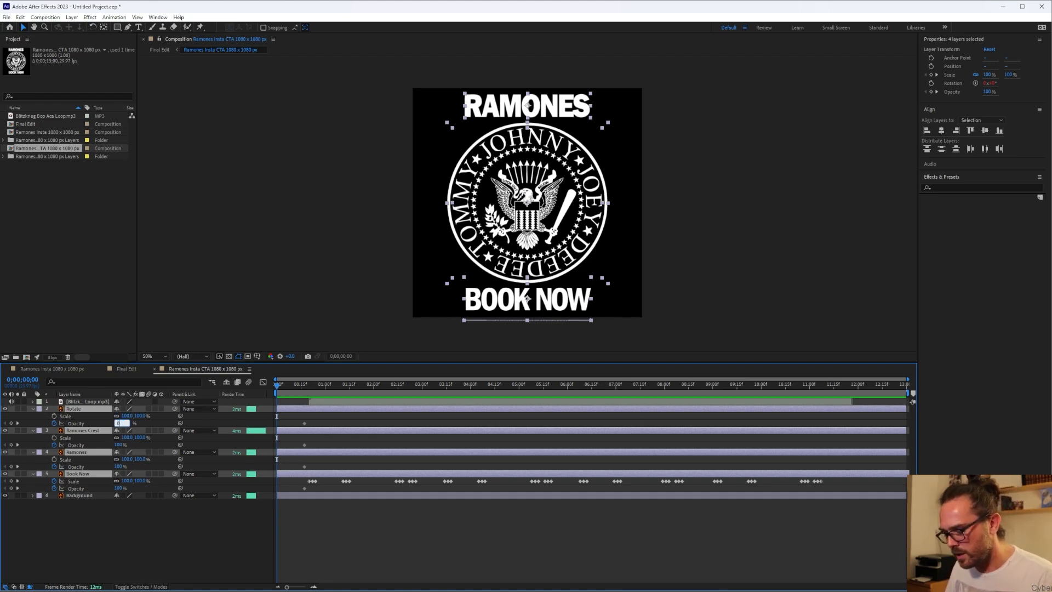
{"action": "type", "text": "0"}
{"action": "key", "text": "Return"}
{"action": "left_click", "coordinate": [233, 551]}
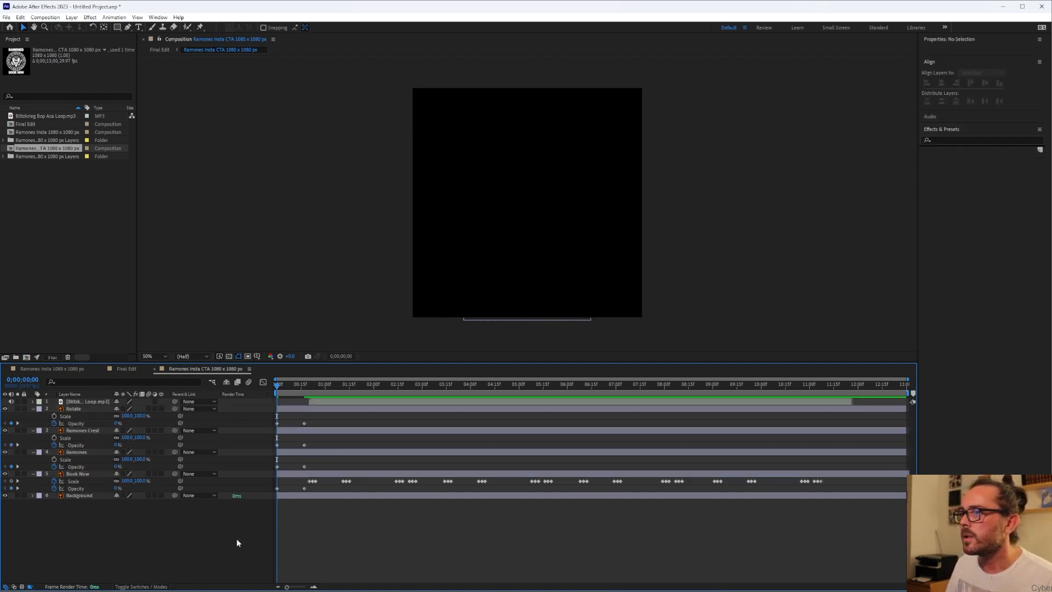
{"action": "key", "text": "space"}
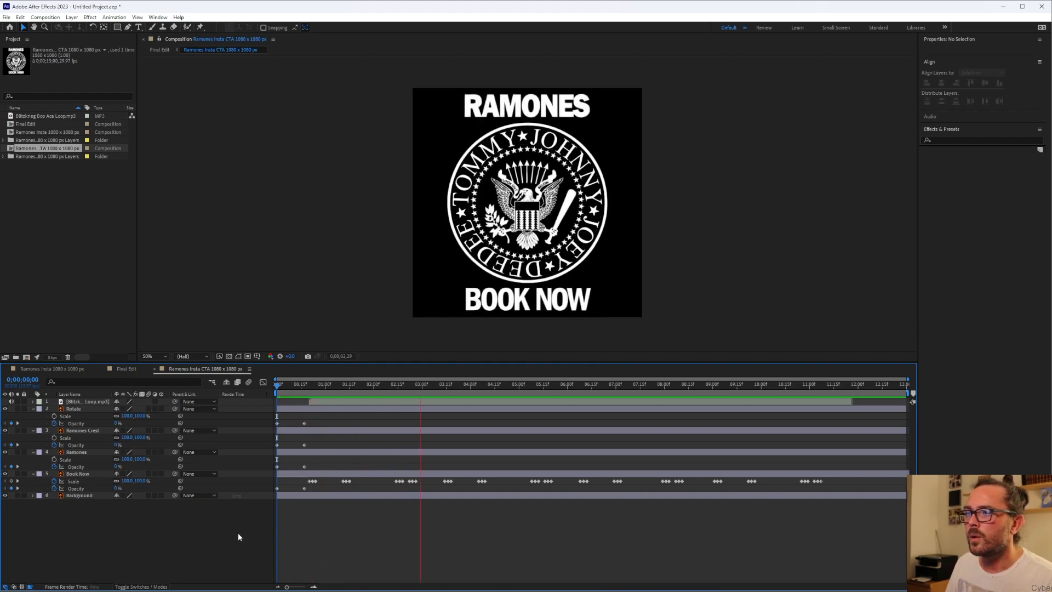
{"action": "key", "text": "space"}
Add 100% Opacity keyframes at 0;00;11;17 to the four layers Rotate through Book Now.
{"action": "left_click_drag", "start_coordinate": [444, 384], "coordinate": [837, 412]}
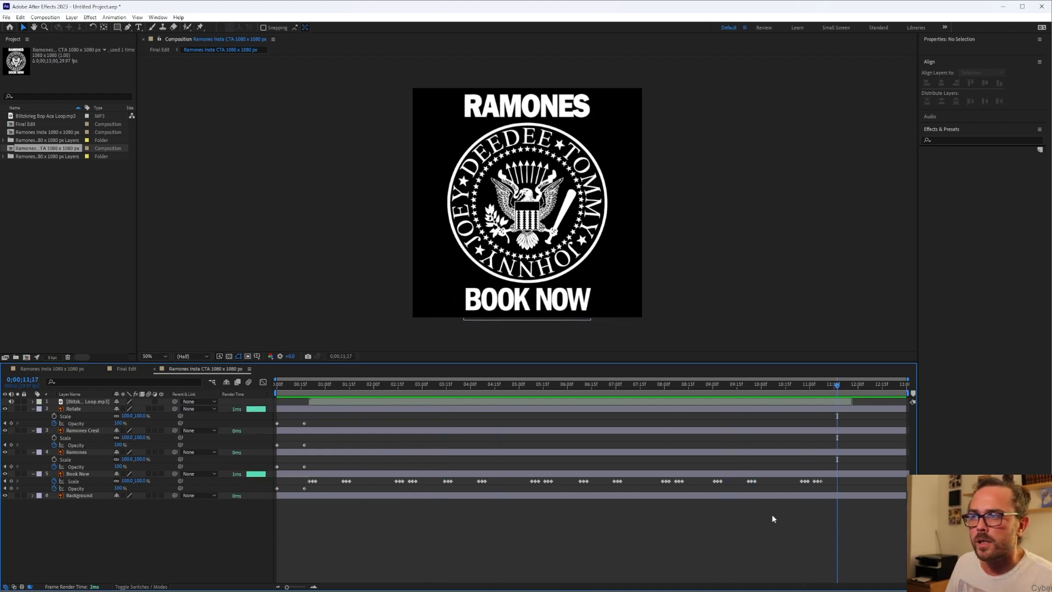
{"action": "left_click", "coordinate": [84, 409]}
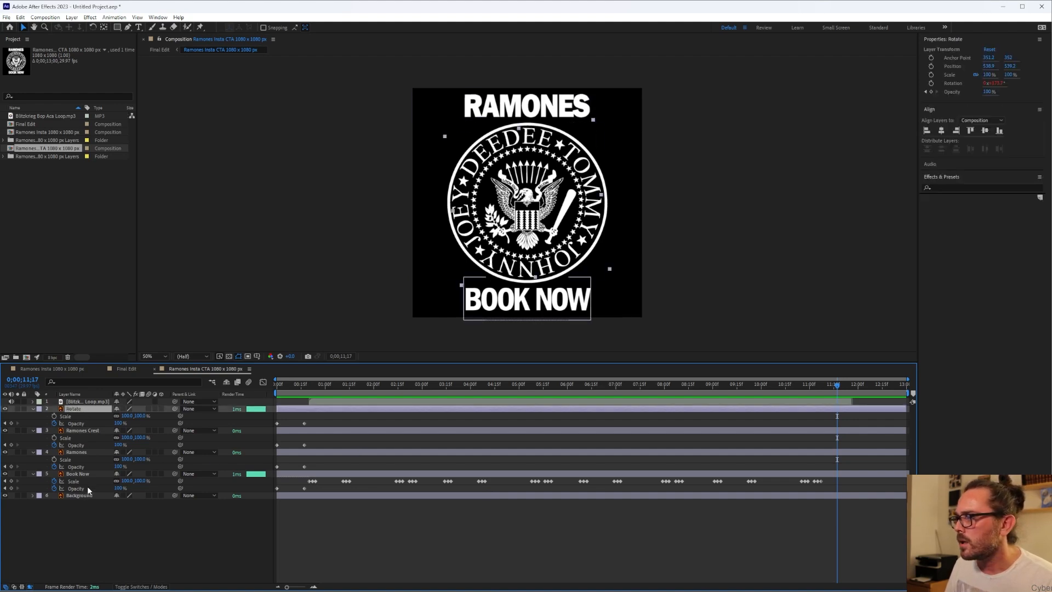
{"action": "left_click", "coordinate": [91, 473], "text": "shift"}
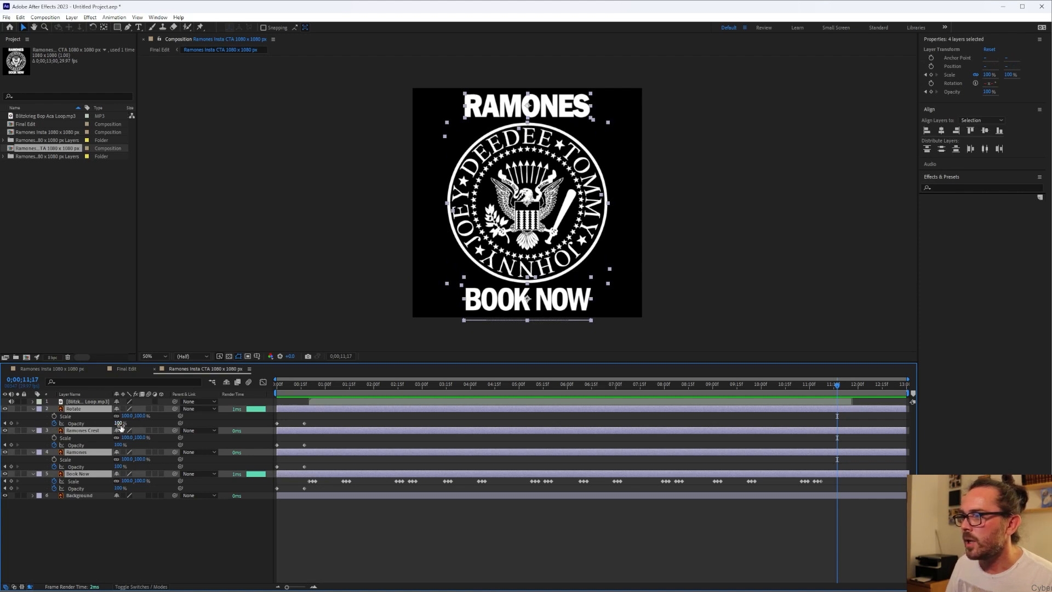
{"action": "left_click", "coordinate": [11, 423]}
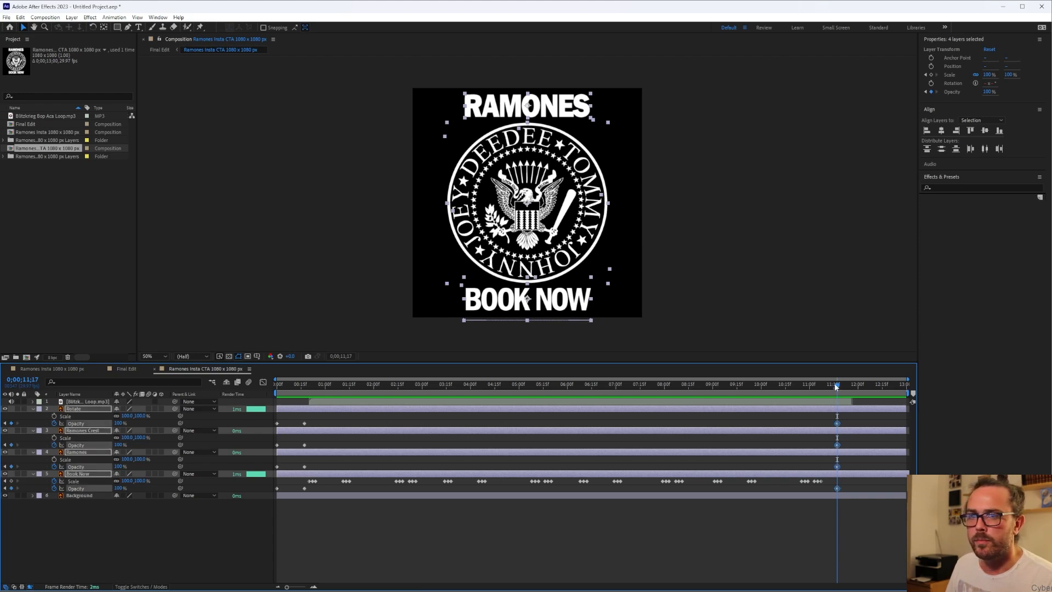
Set Opacity to 0% on the four layers Rotate through Book Now at 0;00;12;26 and preview the composition.
{"action": "left_click_drag", "start_coordinate": [837, 388], "coordinate": [899, 395]}
{"action": "key", "text": "Page_Down"}
{"action": "key", "text": "Page_Down"}
{"action": "key", "text": "Page_Down"}
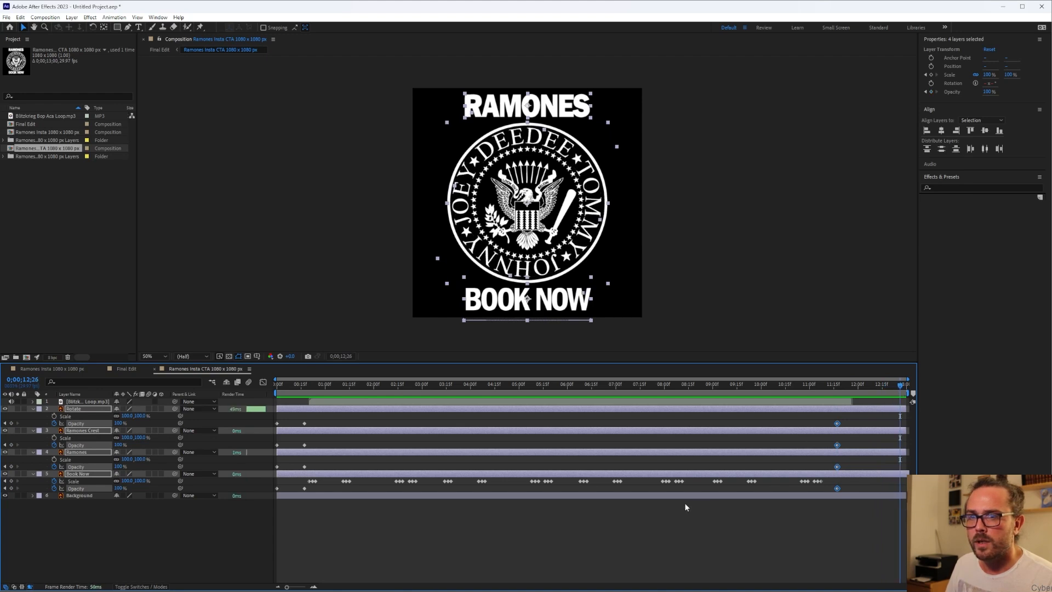
{"action": "left_click", "coordinate": [116, 488]}
{"action": "type", "text": "0"}
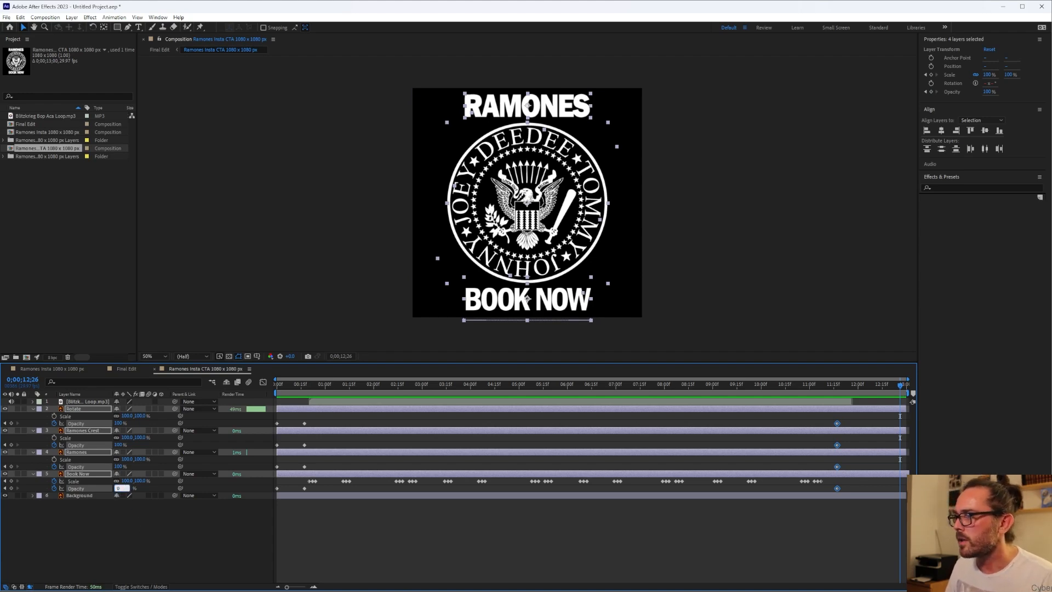
{"action": "key", "text": "Return"}
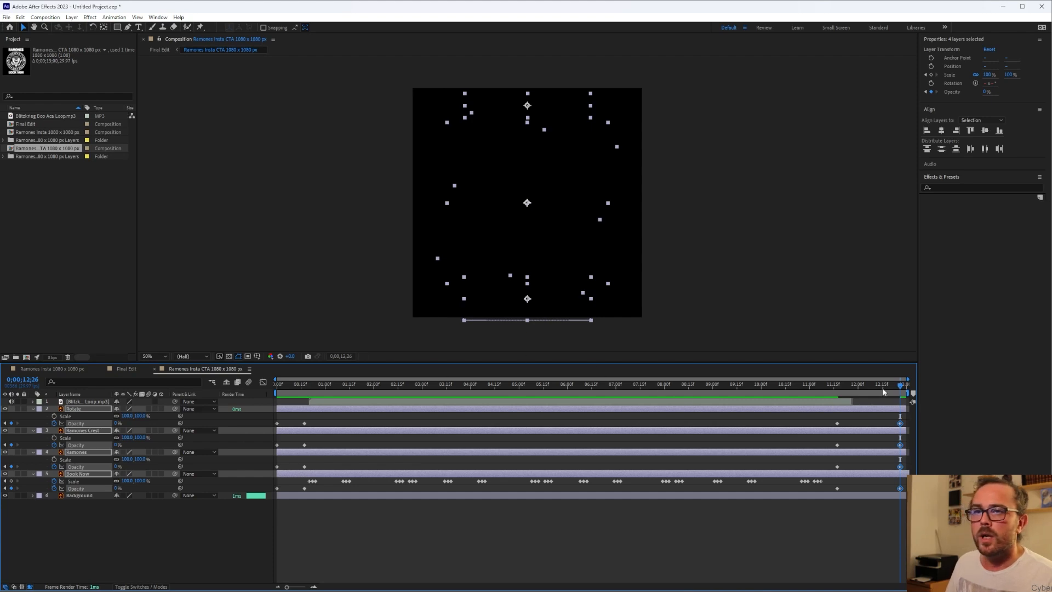
{"action": "left_click_drag", "start_coordinate": [899, 388], "coordinate": [724, 385]}
{"action": "key", "text": "space"}
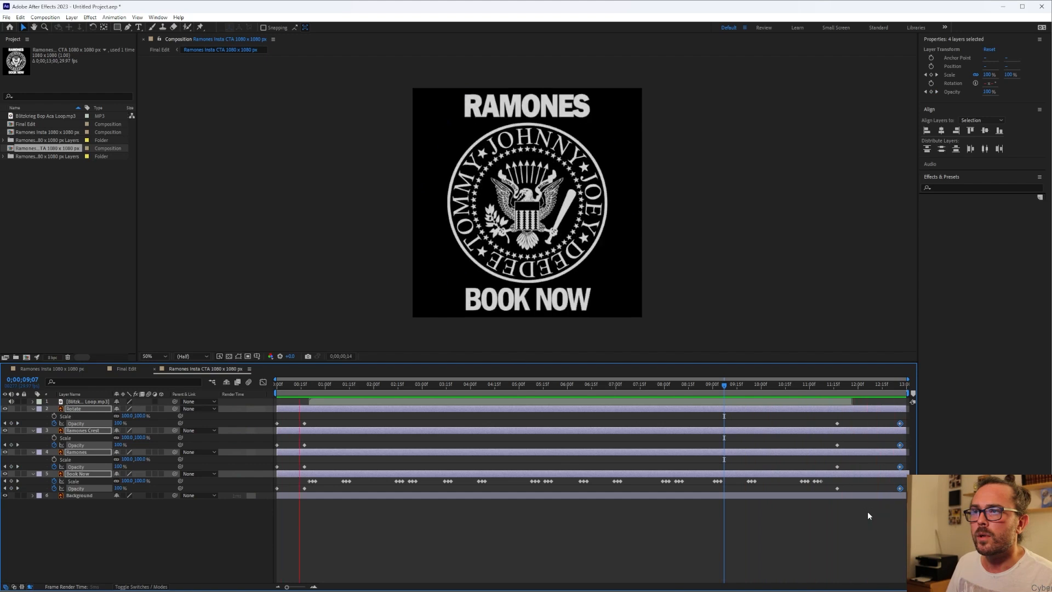
{"action": "key", "text": "space"}
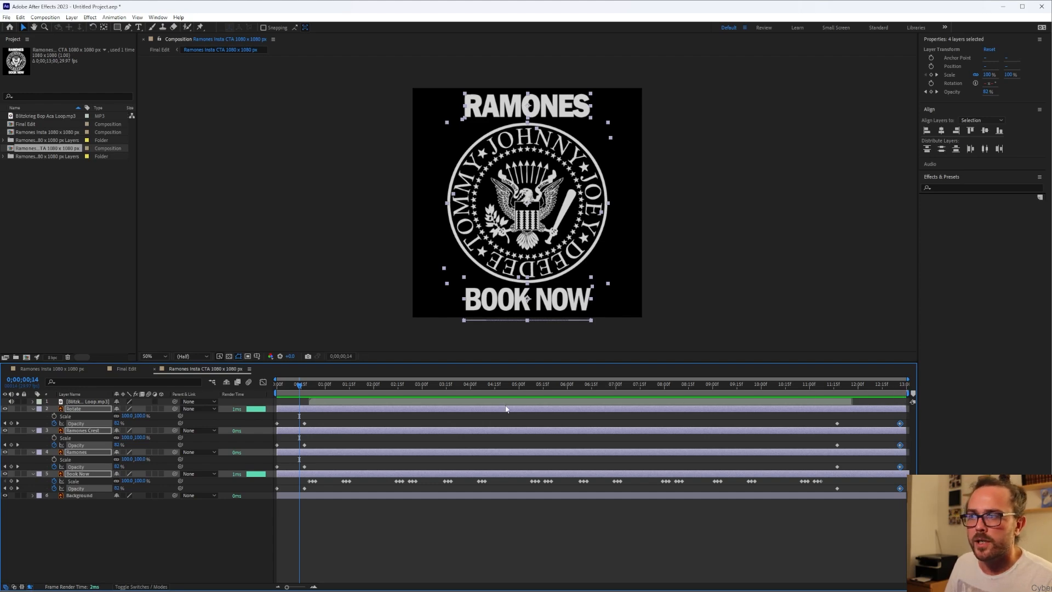
In the Final Edit composition, extend the CTA layer to its full 13 seconds and align its start with the 10-second mark.
{"action": "left_click", "coordinate": [126, 368]}
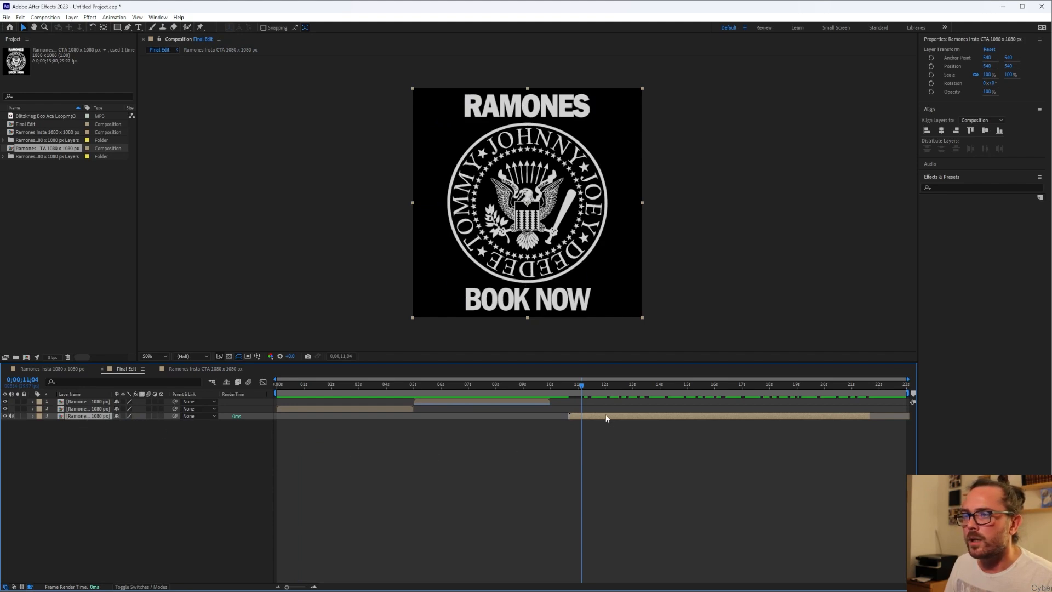
{"action": "left_click", "coordinate": [90, 425]}
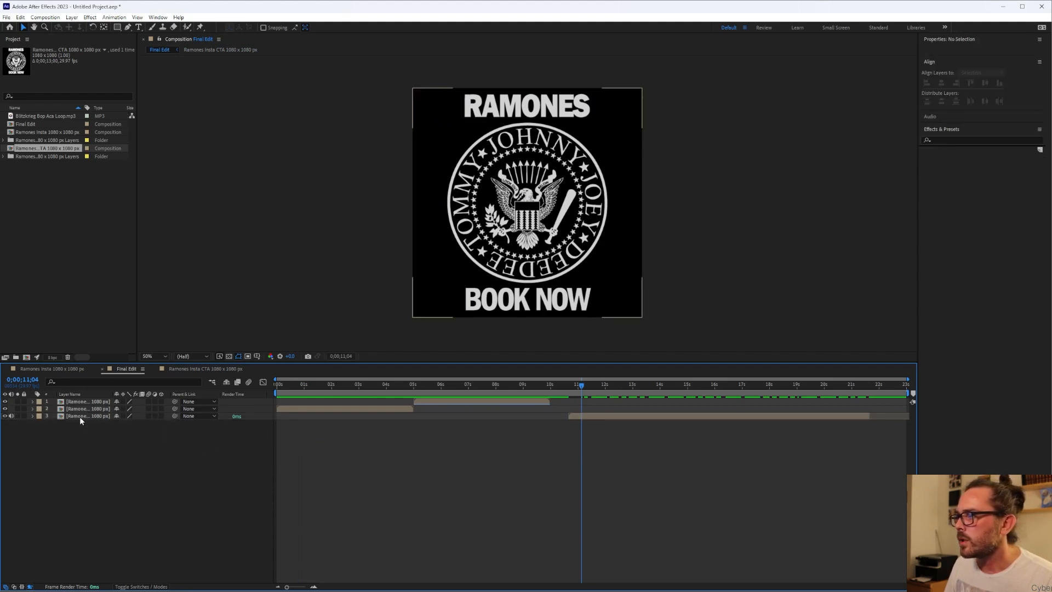
{"action": "left_click_drag", "start_coordinate": [580, 383], "coordinate": [727, 418]}
{"action": "left_click_drag", "start_coordinate": [822, 386], "coordinate": [890, 386]}
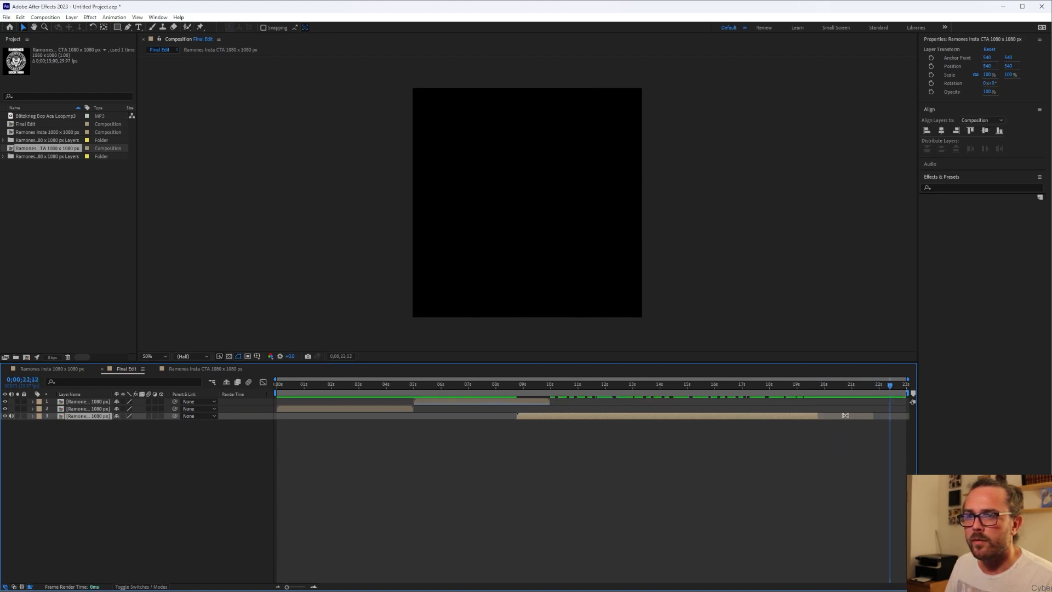
{"action": "left_click_drag", "start_coordinate": [817, 416], "coordinate": [873, 416]}
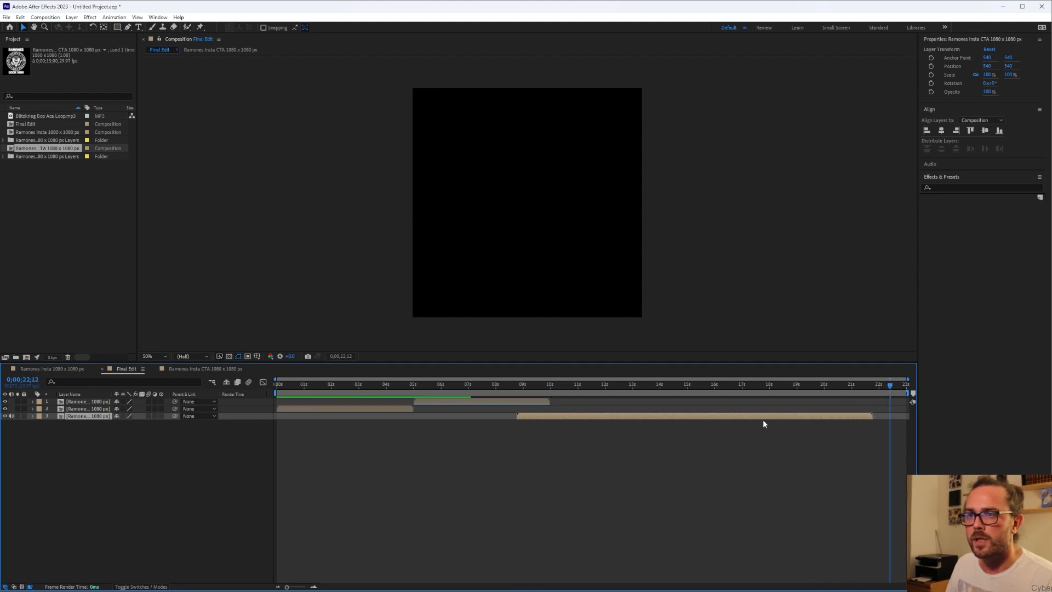
{"action": "left_click_drag", "start_coordinate": [681, 416], "coordinate": [714, 416]}
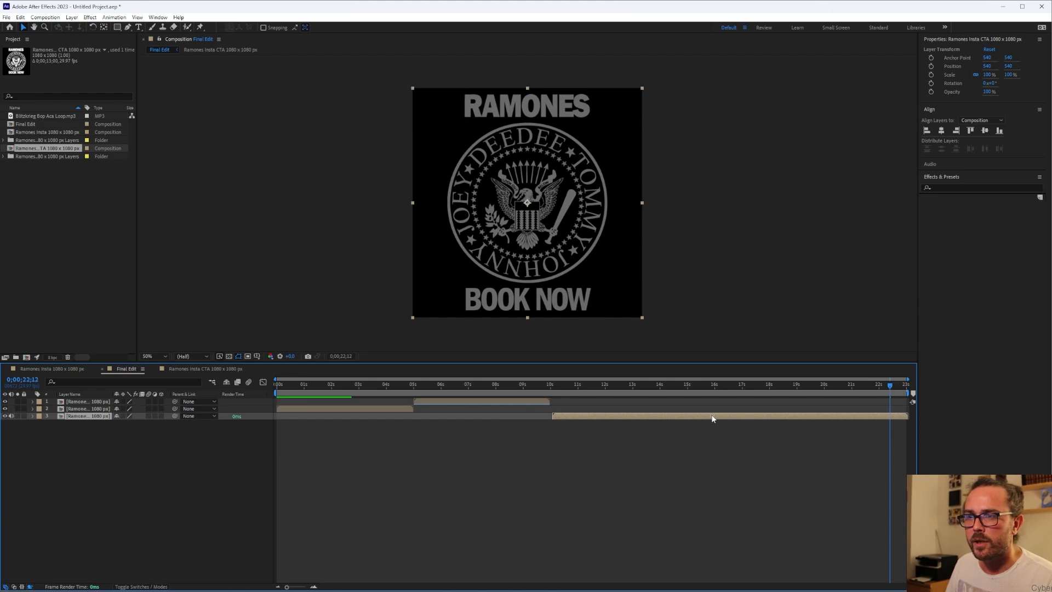
Play back the Final Edit composition from its start and check its three layers.
{"action": "left_click_drag", "start_coordinate": [890, 390], "coordinate": [272, 387]}
{"action": "key", "text": "space"}
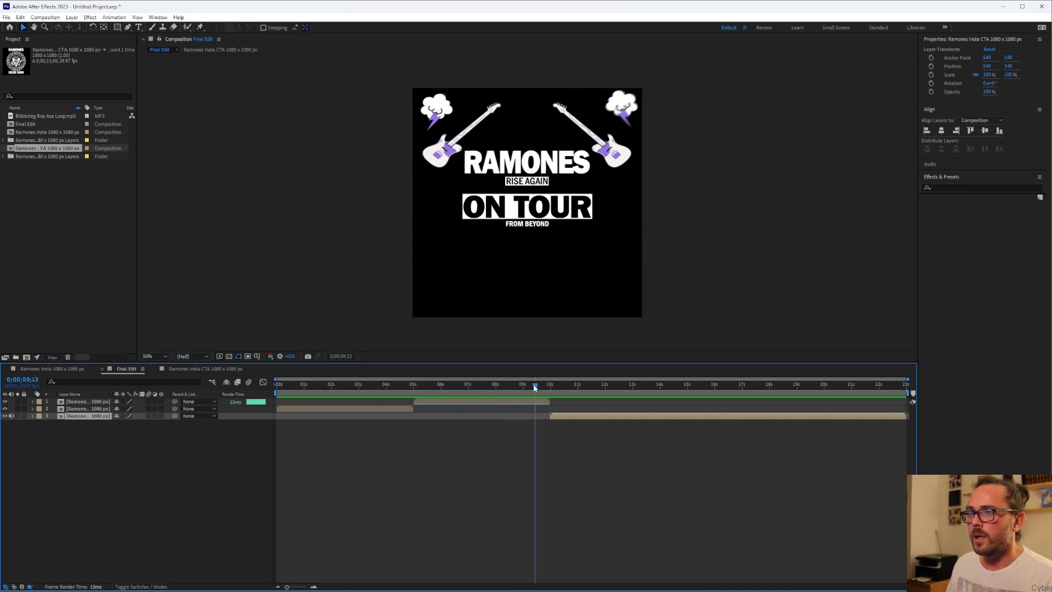
{"action": "key", "text": "space"}
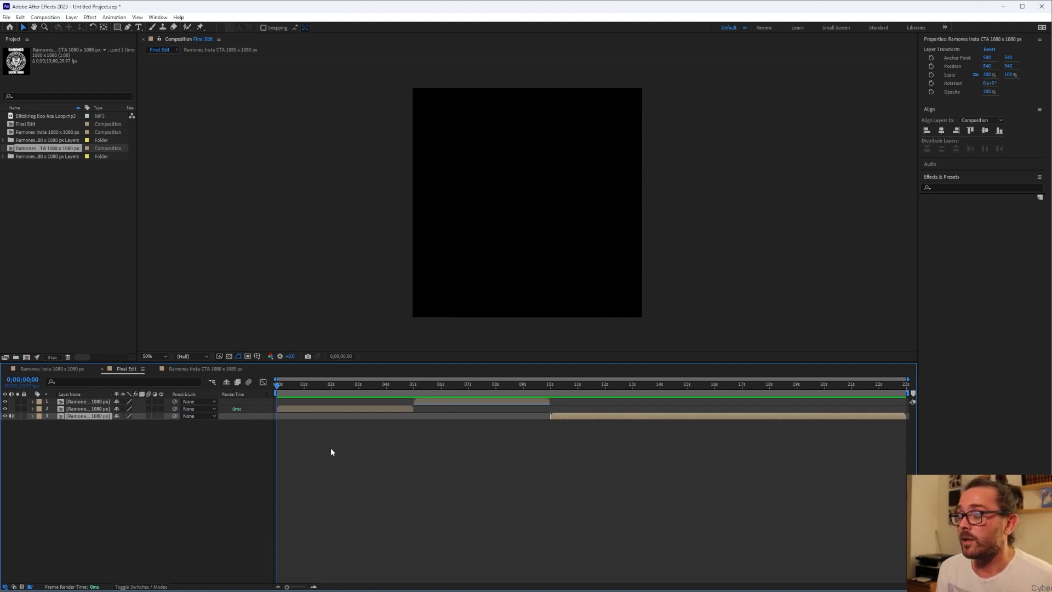
{"action": "left_click", "coordinate": [87, 403]}
{"action": "left_click", "coordinate": [87, 409]}
{"action": "left_click", "coordinate": [86, 416]}
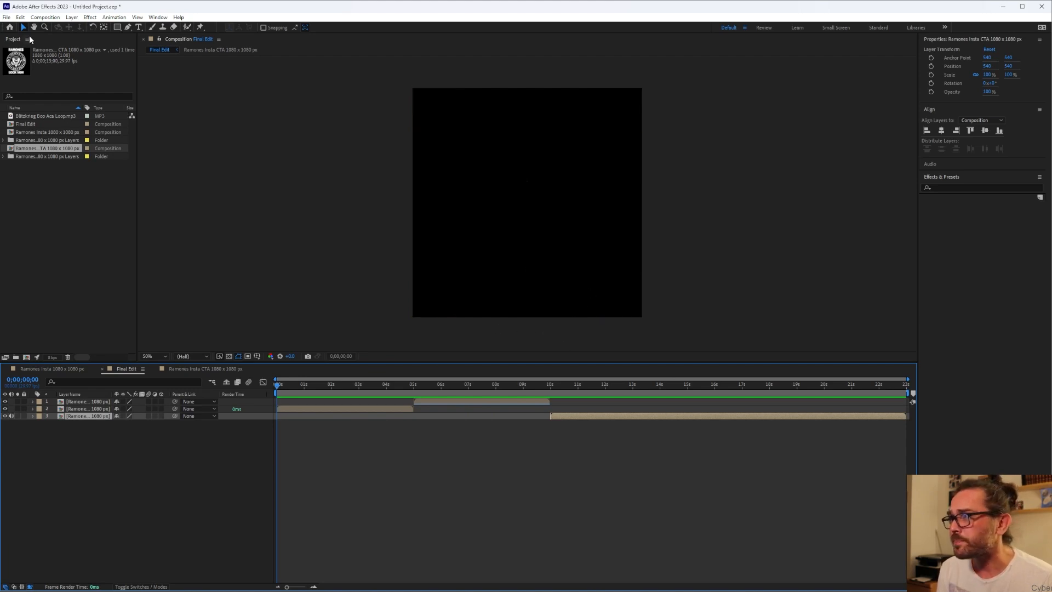
Save the project as "Ramones Instagram Advert" in the Completed Project folder.
{"action": "left_click", "coordinate": [7, 17]}
{"action": "mouse_move", "coordinate": [29, 107]}
{"action": "left_click", "coordinate": [170, 106]}
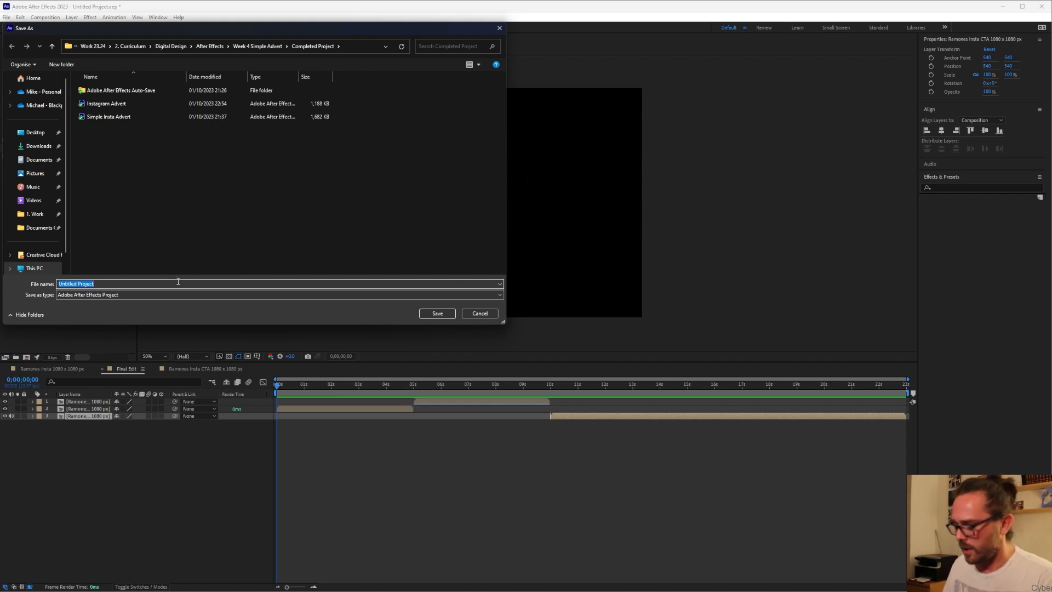
{"action": "type", "text": "Ramones"}
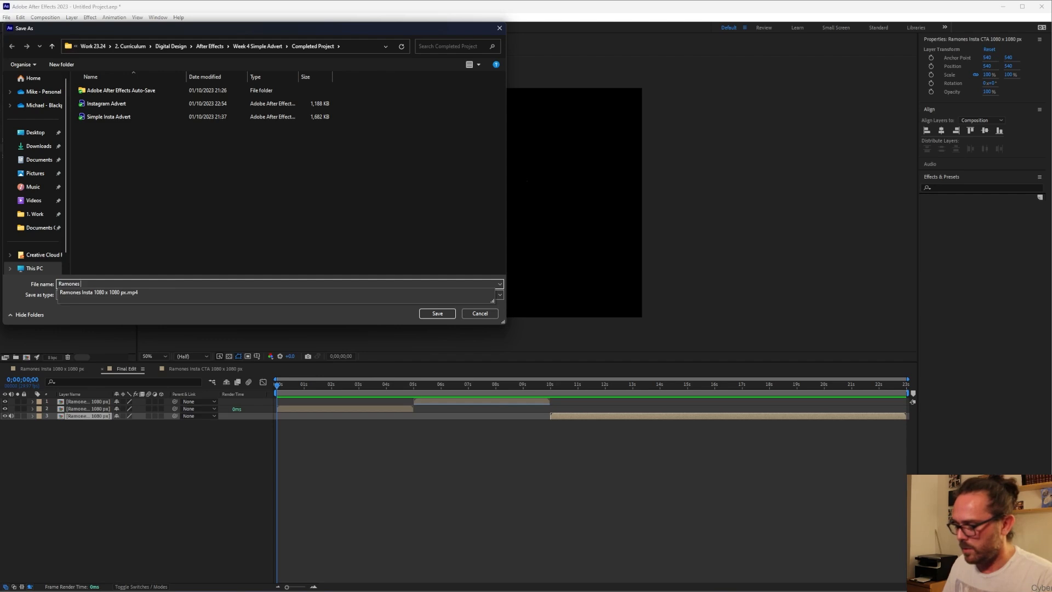
{"action": "type", "text": " Instagram Advert"}
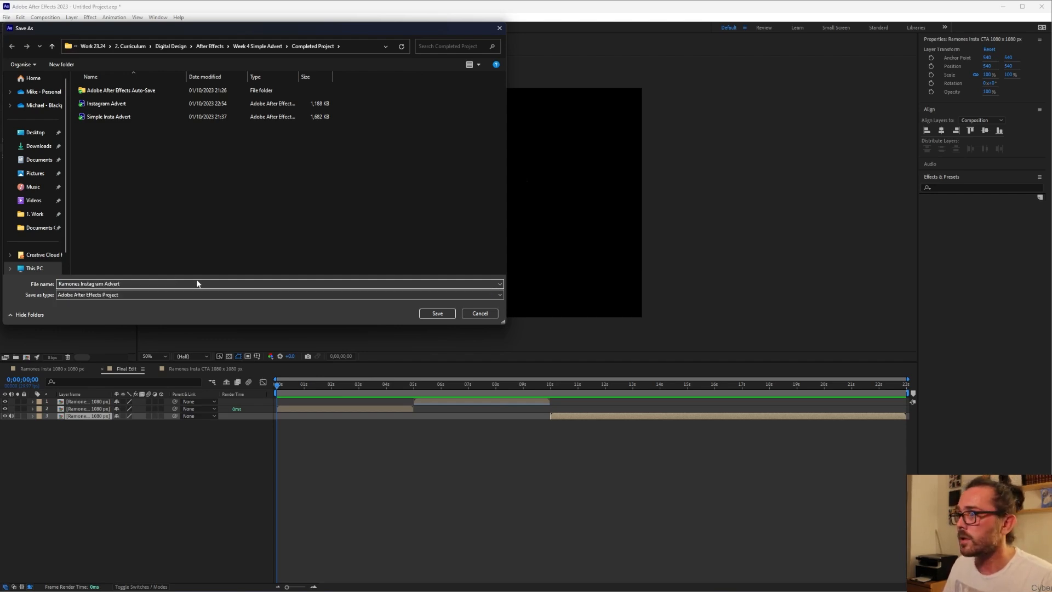
{"action": "left_click", "coordinate": [438, 314]}
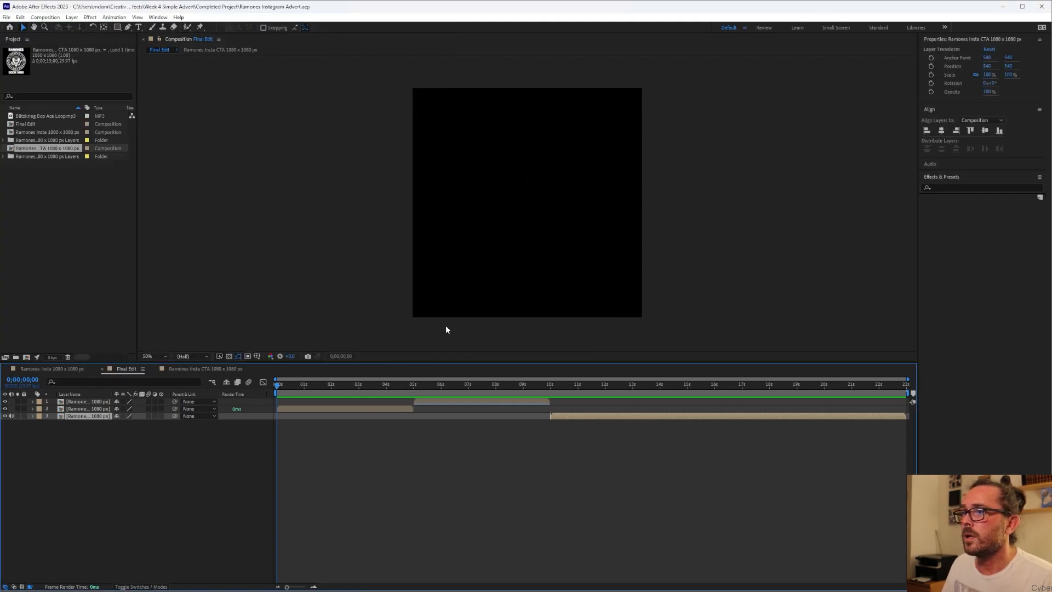
Send the Final Edit composition to the Adobe Media Encoder queue for export.
{"action": "left_click", "coordinate": [7, 17]}
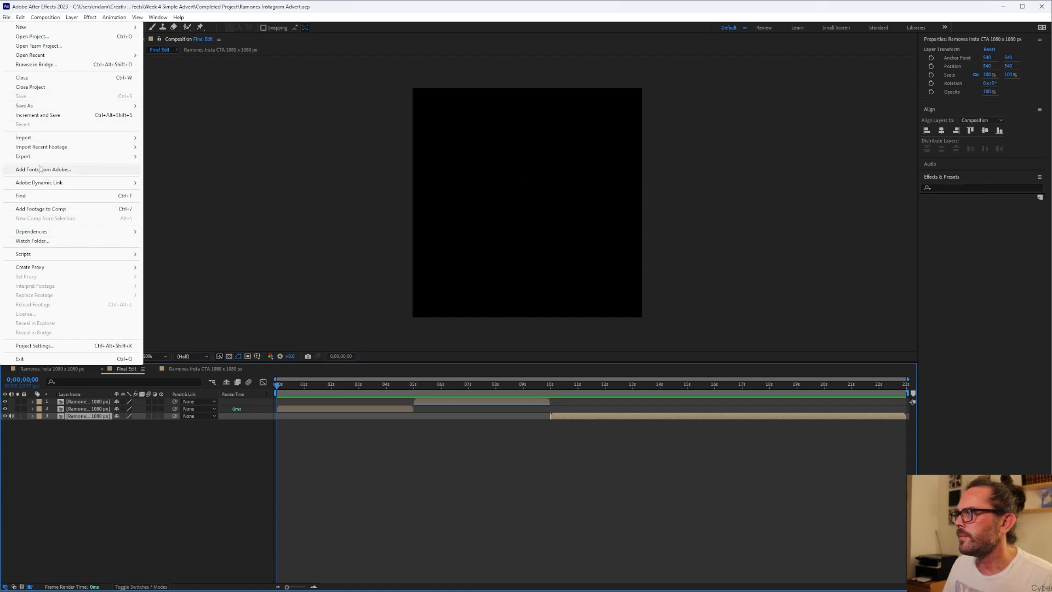
{"action": "mouse_move", "coordinate": [47, 157]}
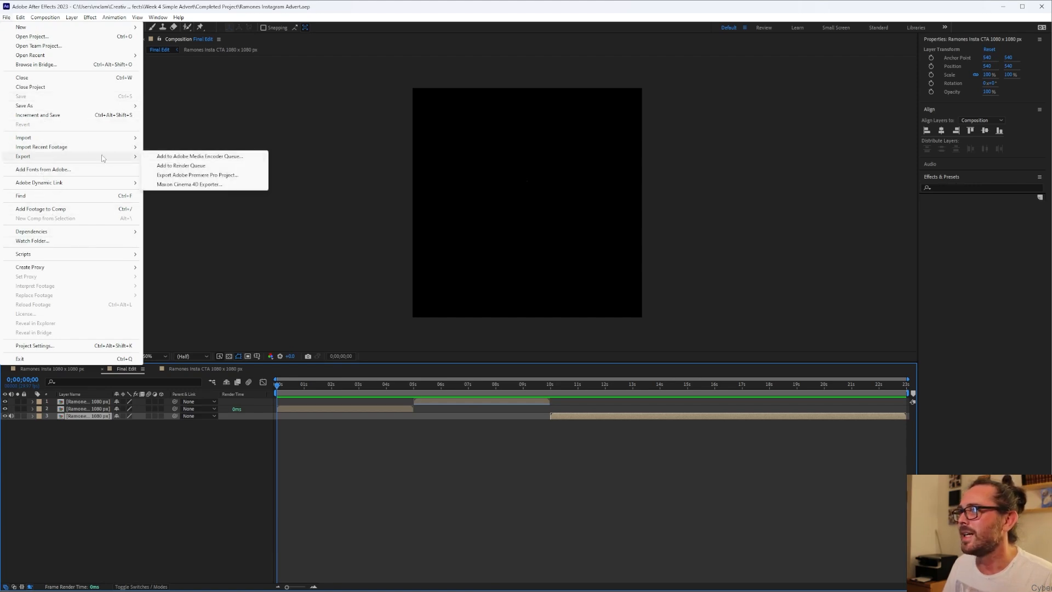
{"action": "left_click", "coordinate": [177, 158]}
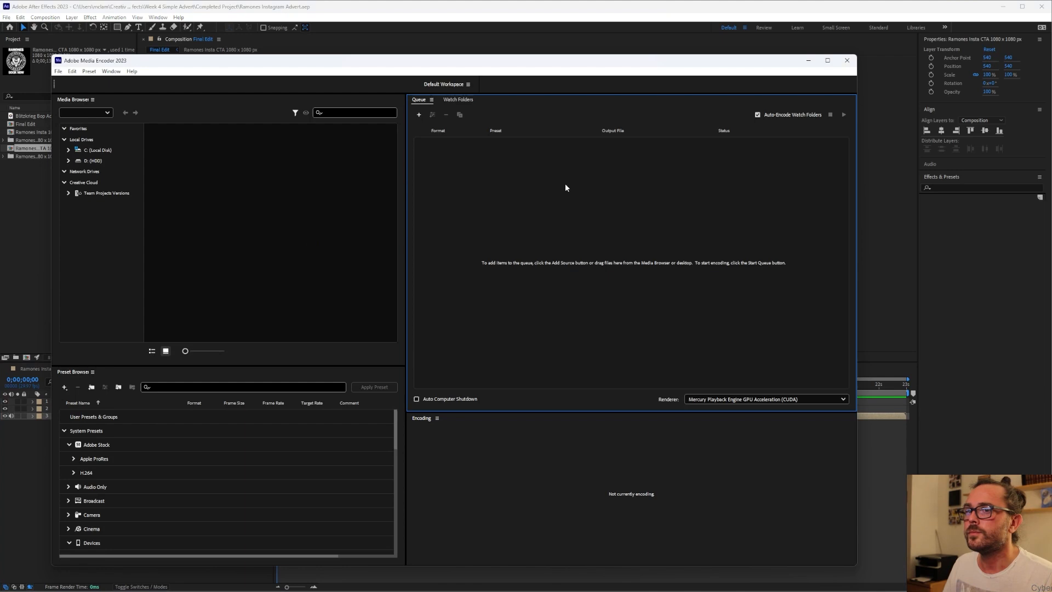
{"action": "left_click_drag", "start_coordinate": [651, 62], "coordinate": [591, 56]}
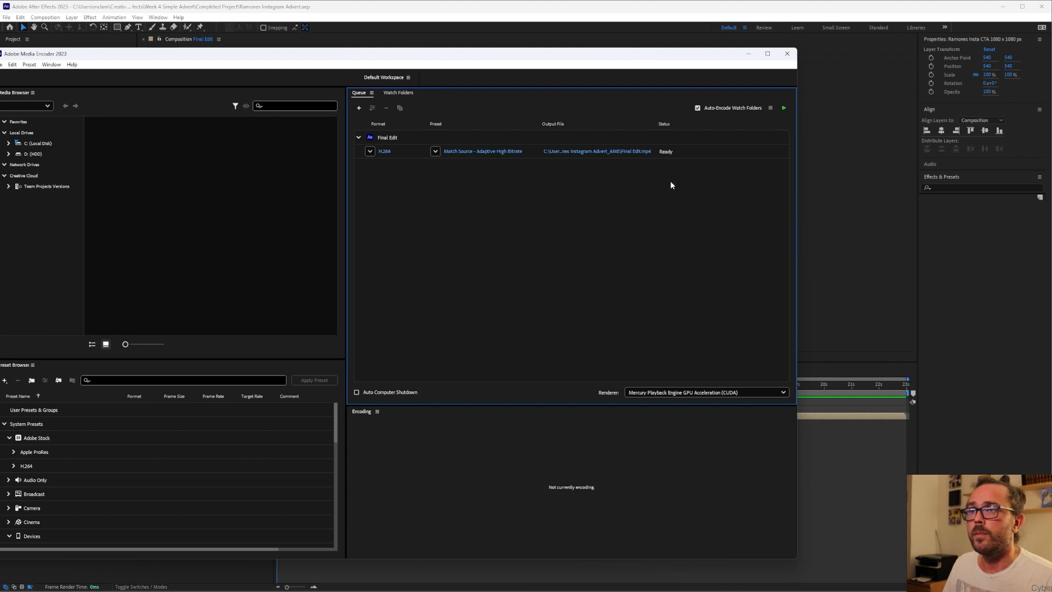
Name the H.264 output file "Ramones Insta" in the Ramones Instagram Advert_AME folder and start encoding the queue.
{"action": "left_click", "coordinate": [576, 151]}
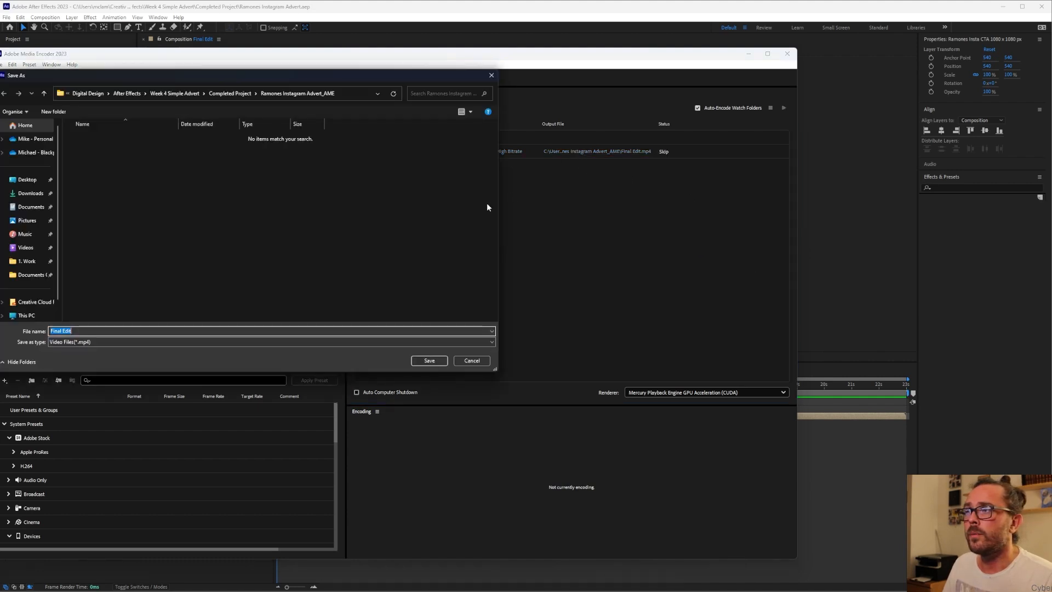
{"action": "left_click_drag", "start_coordinate": [280, 78], "coordinate": [344, 84]}
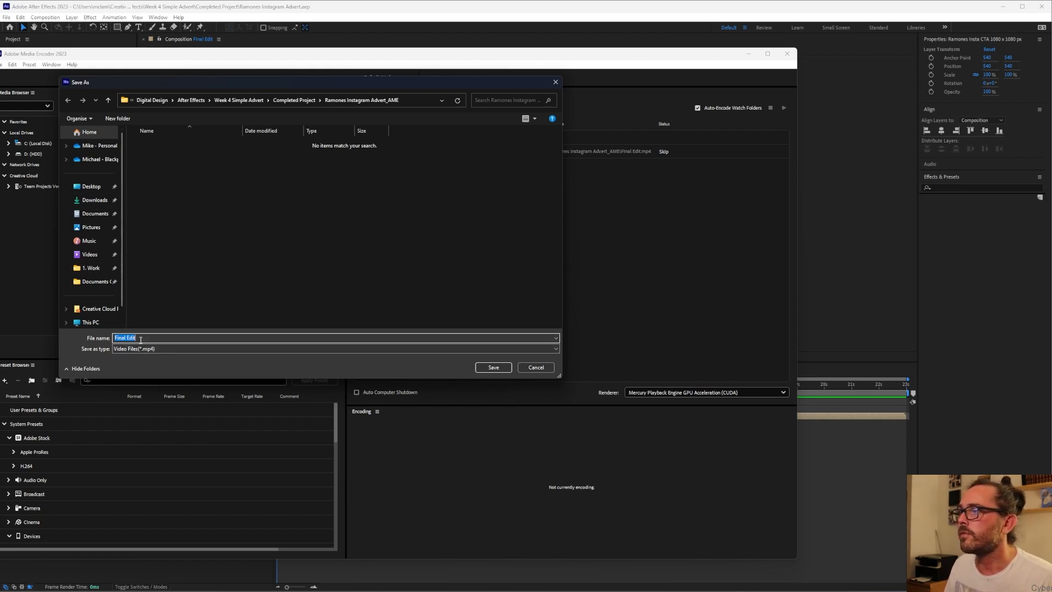
{"action": "type", "text": "Ramones Insta"}
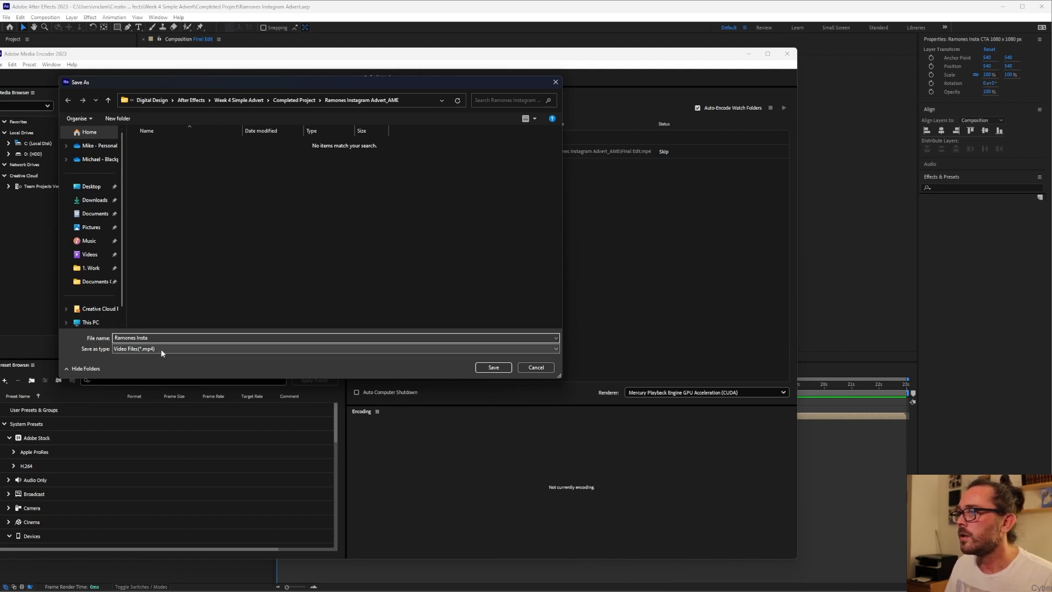
{"action": "left_click", "coordinate": [493, 368]}
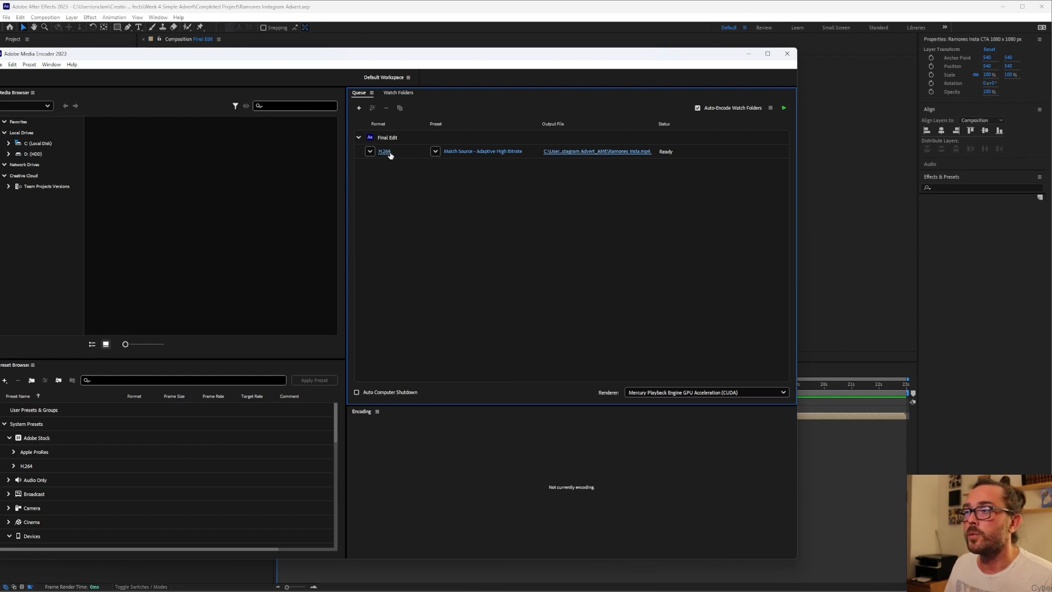
{"action": "left_click", "coordinate": [784, 107]}
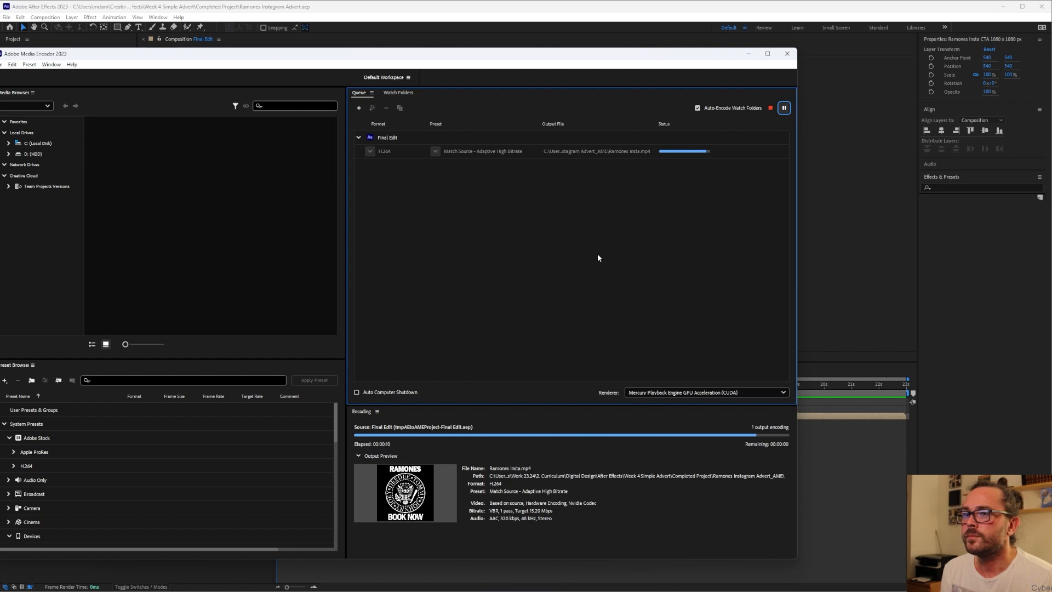
Open the exported Ramones Insta video from its output folder, watch it with the sound muted, and close the player.
{"action": "left_click", "coordinate": [582, 152]}
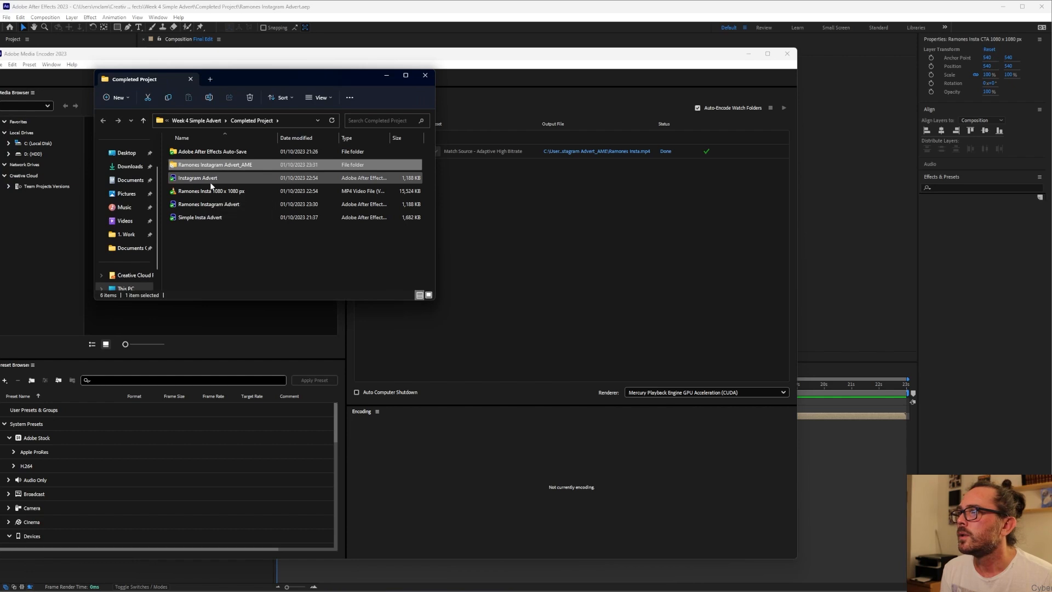
{"action": "double_click", "coordinate": [212, 164]}
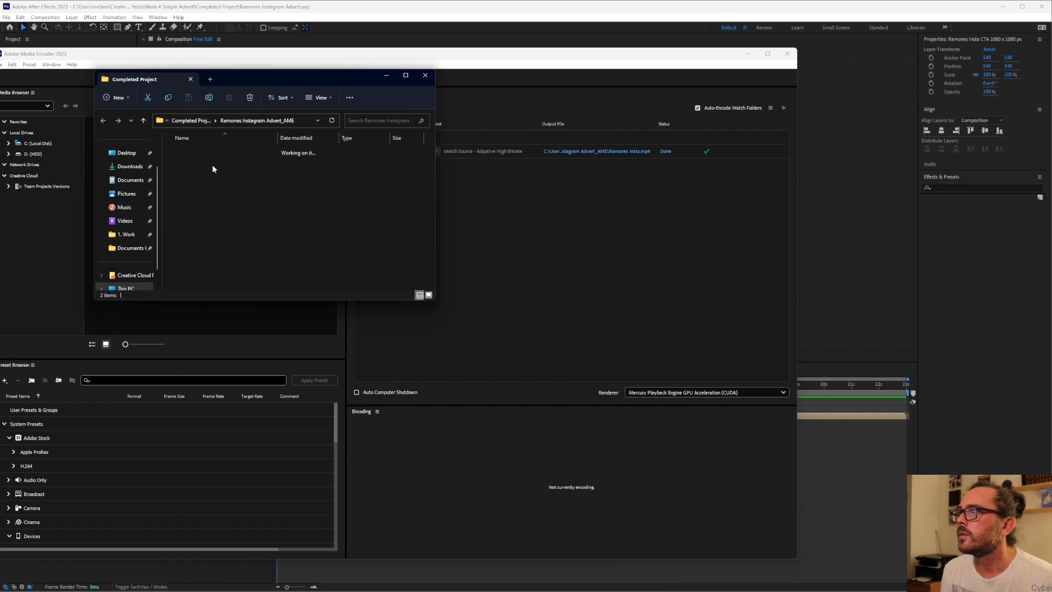
{"action": "double_click", "coordinate": [197, 157]}
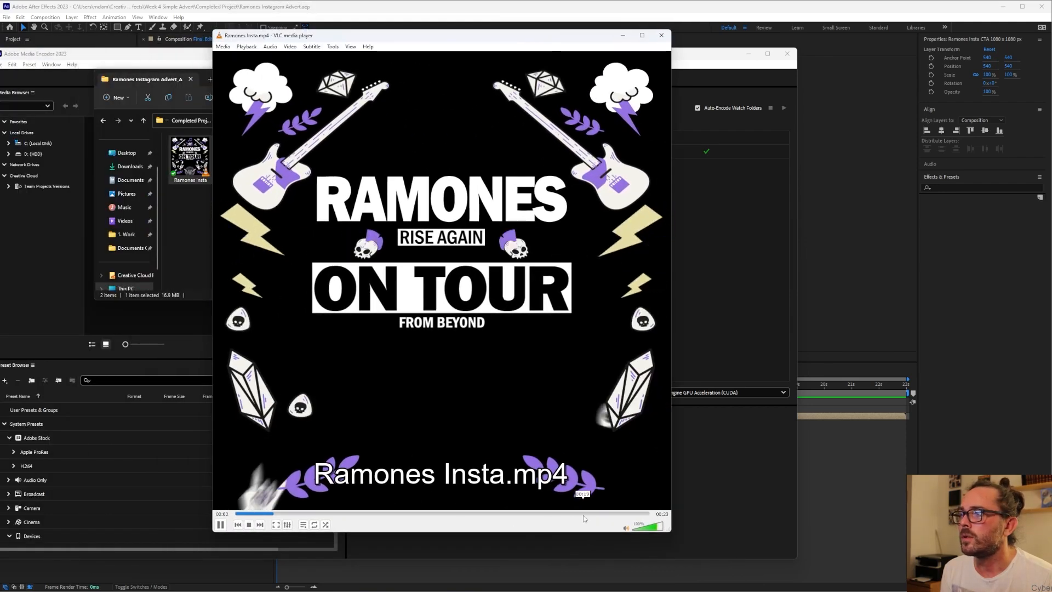
{"action": "left_click", "coordinate": [625, 527]}
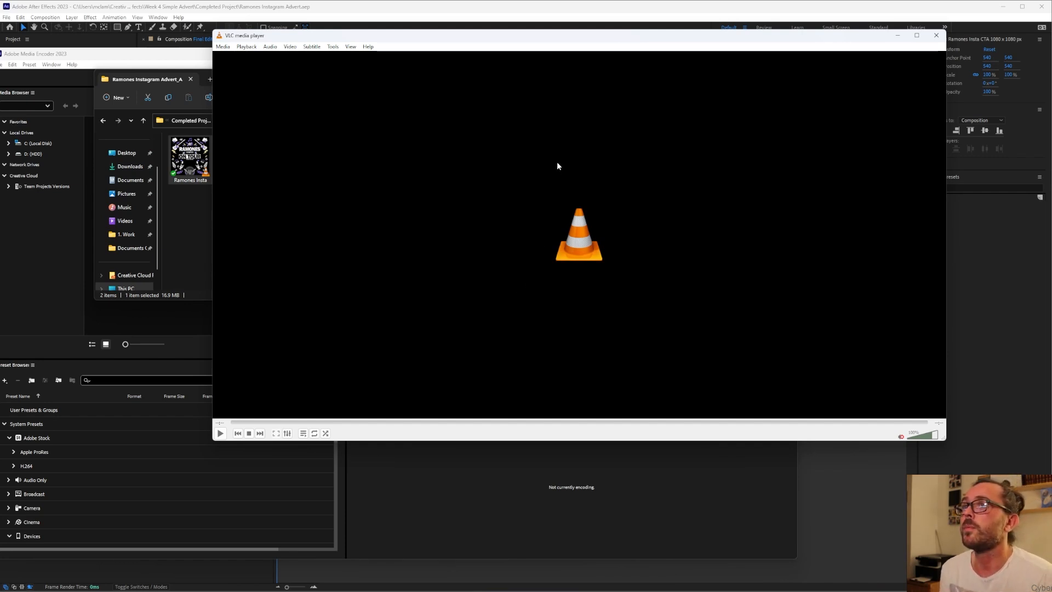
{"action": "left_click_drag", "start_coordinate": [699, 36], "coordinate": [596, 43]}
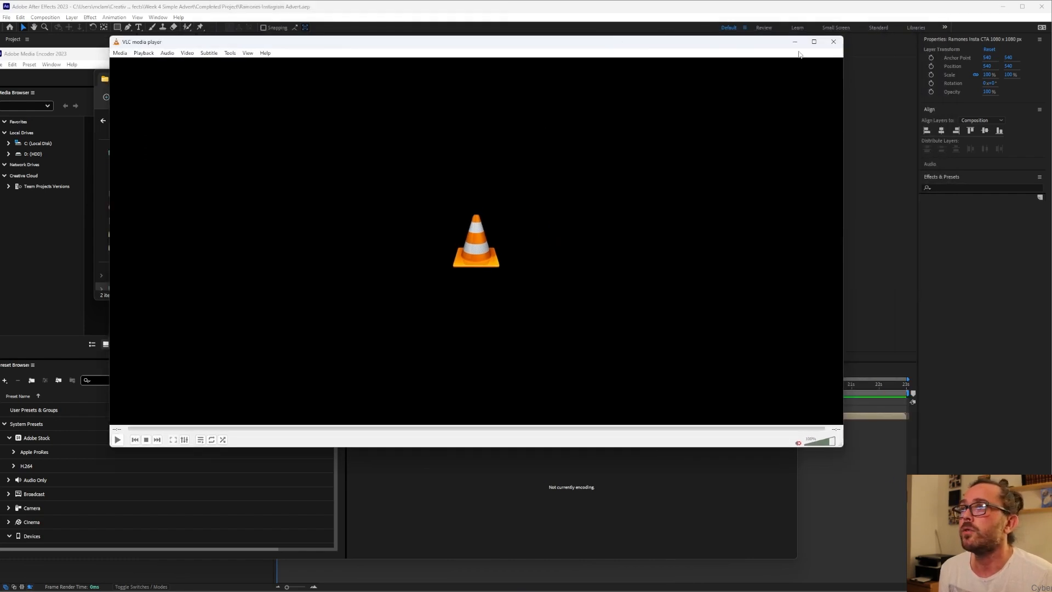
{"action": "left_click_drag", "start_coordinate": [759, 45], "coordinate": [762, 62]}
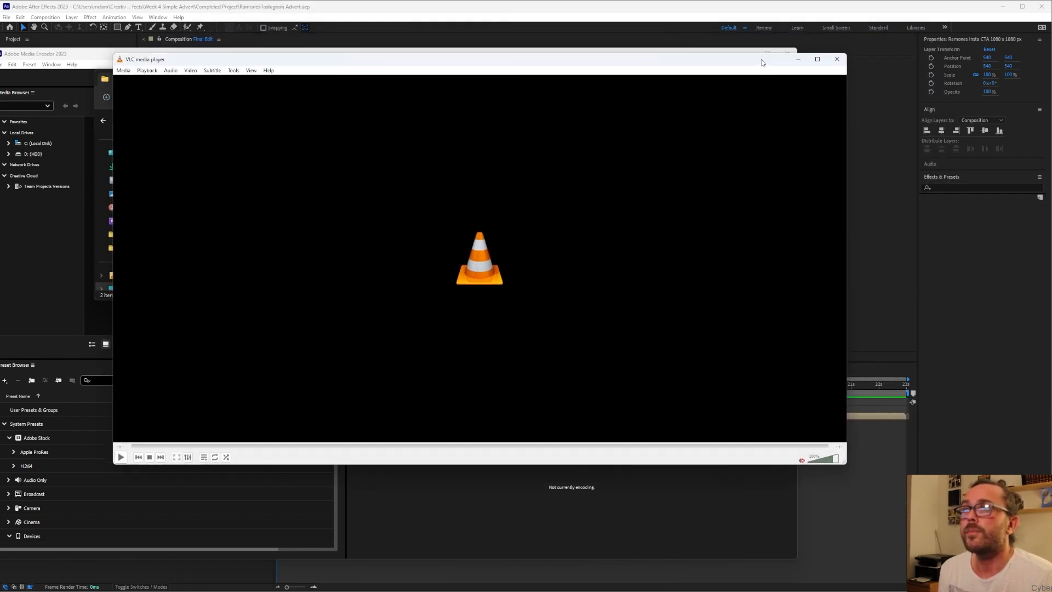
{"action": "left_click", "coordinate": [836, 62]}
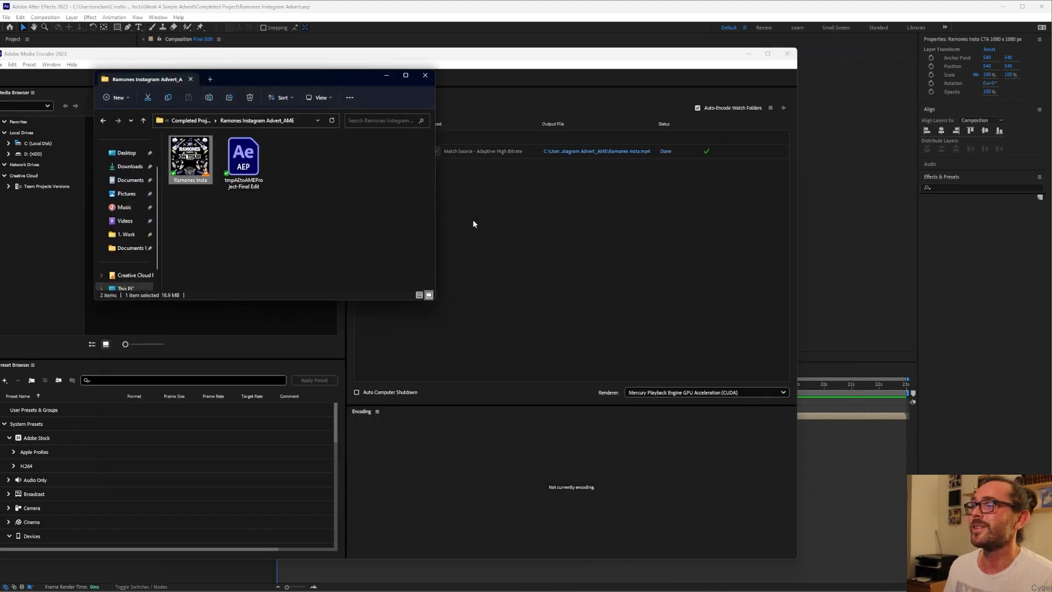
Close the output folder and Adobe Media Encoder, and return to the Final Edit composition in After Effects.
{"action": "left_click", "coordinate": [426, 78]}
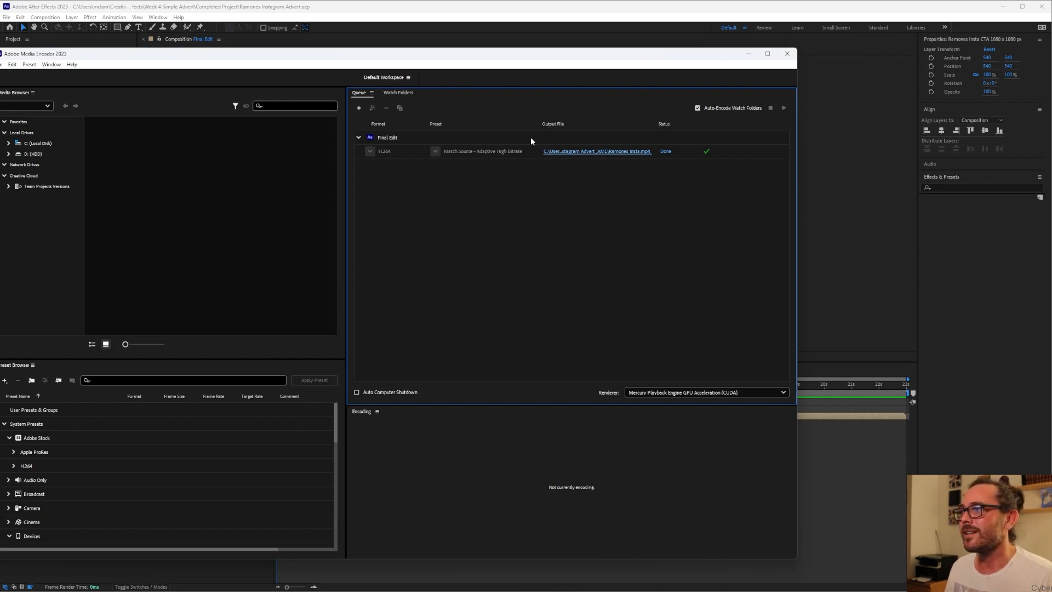
{"action": "left_click_drag", "start_coordinate": [522, 61], "coordinate": [551, 64]}
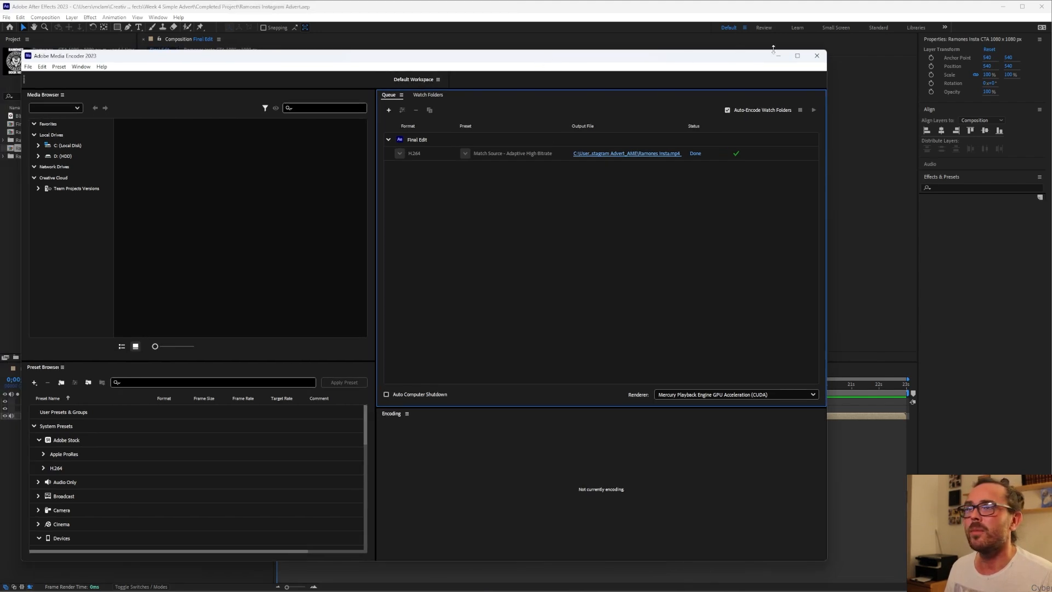
{"action": "left_click", "coordinate": [817, 55]}
{"action": "left_click", "coordinate": [285, 303]}
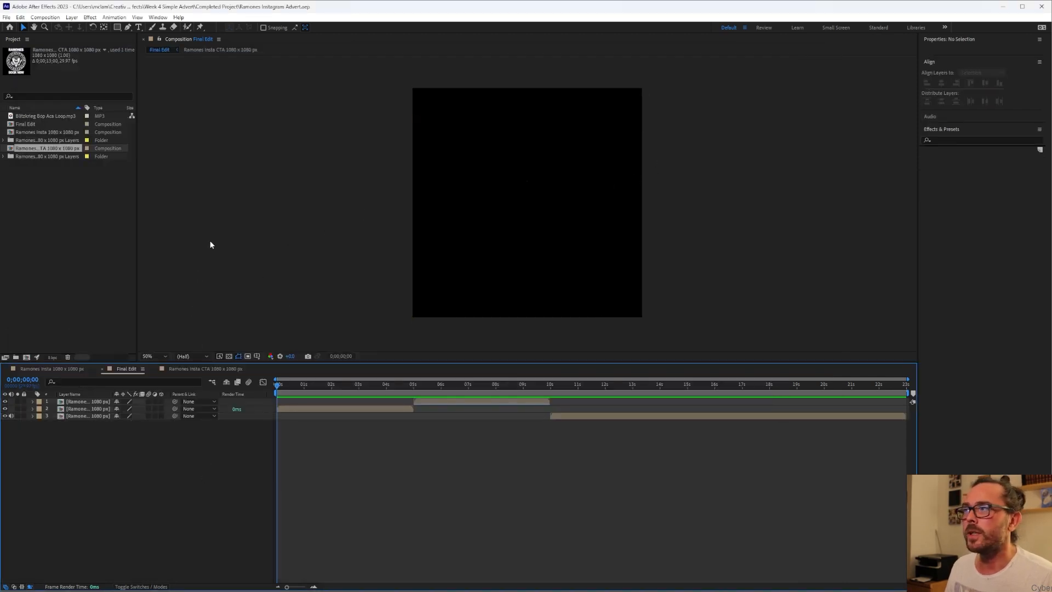